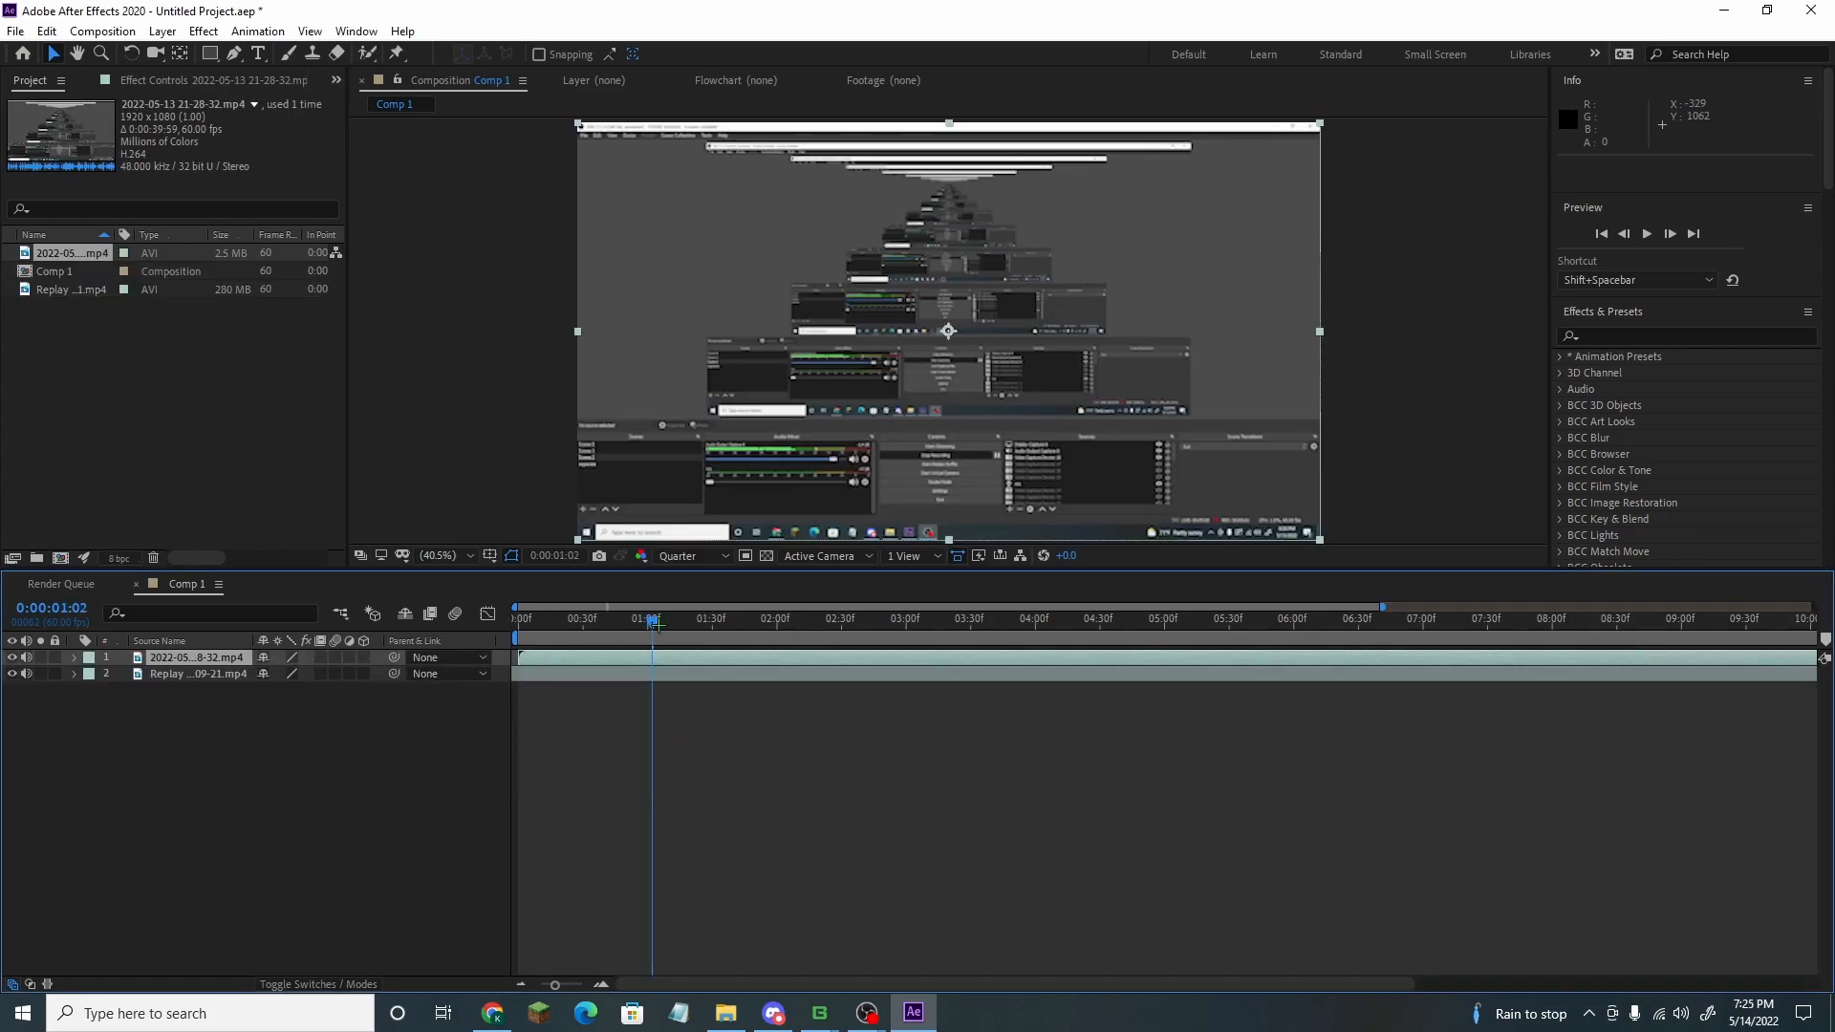
Hide the picture of the top screen-recording layer and return the playhead to the start of the composition
drag(651, 619, 601, 619)
click(10, 658)
click(10, 659)
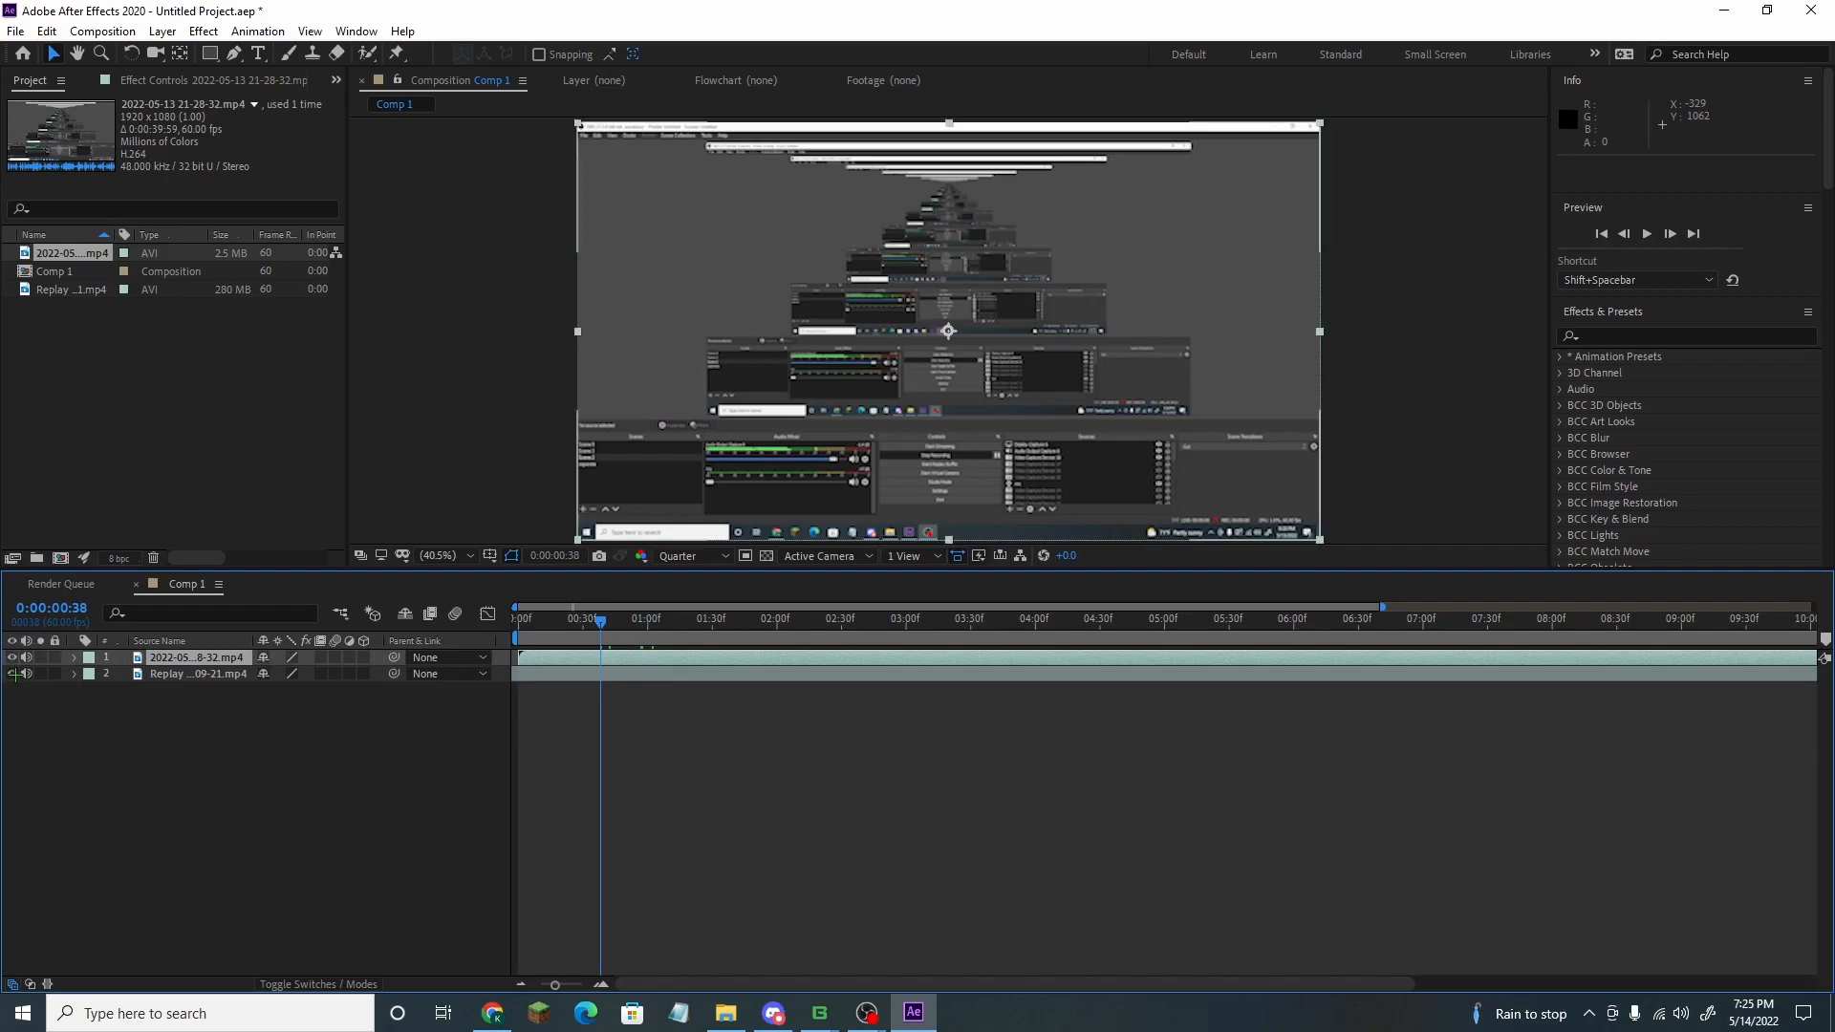
click(10, 658)
drag(600, 619, 517, 619)
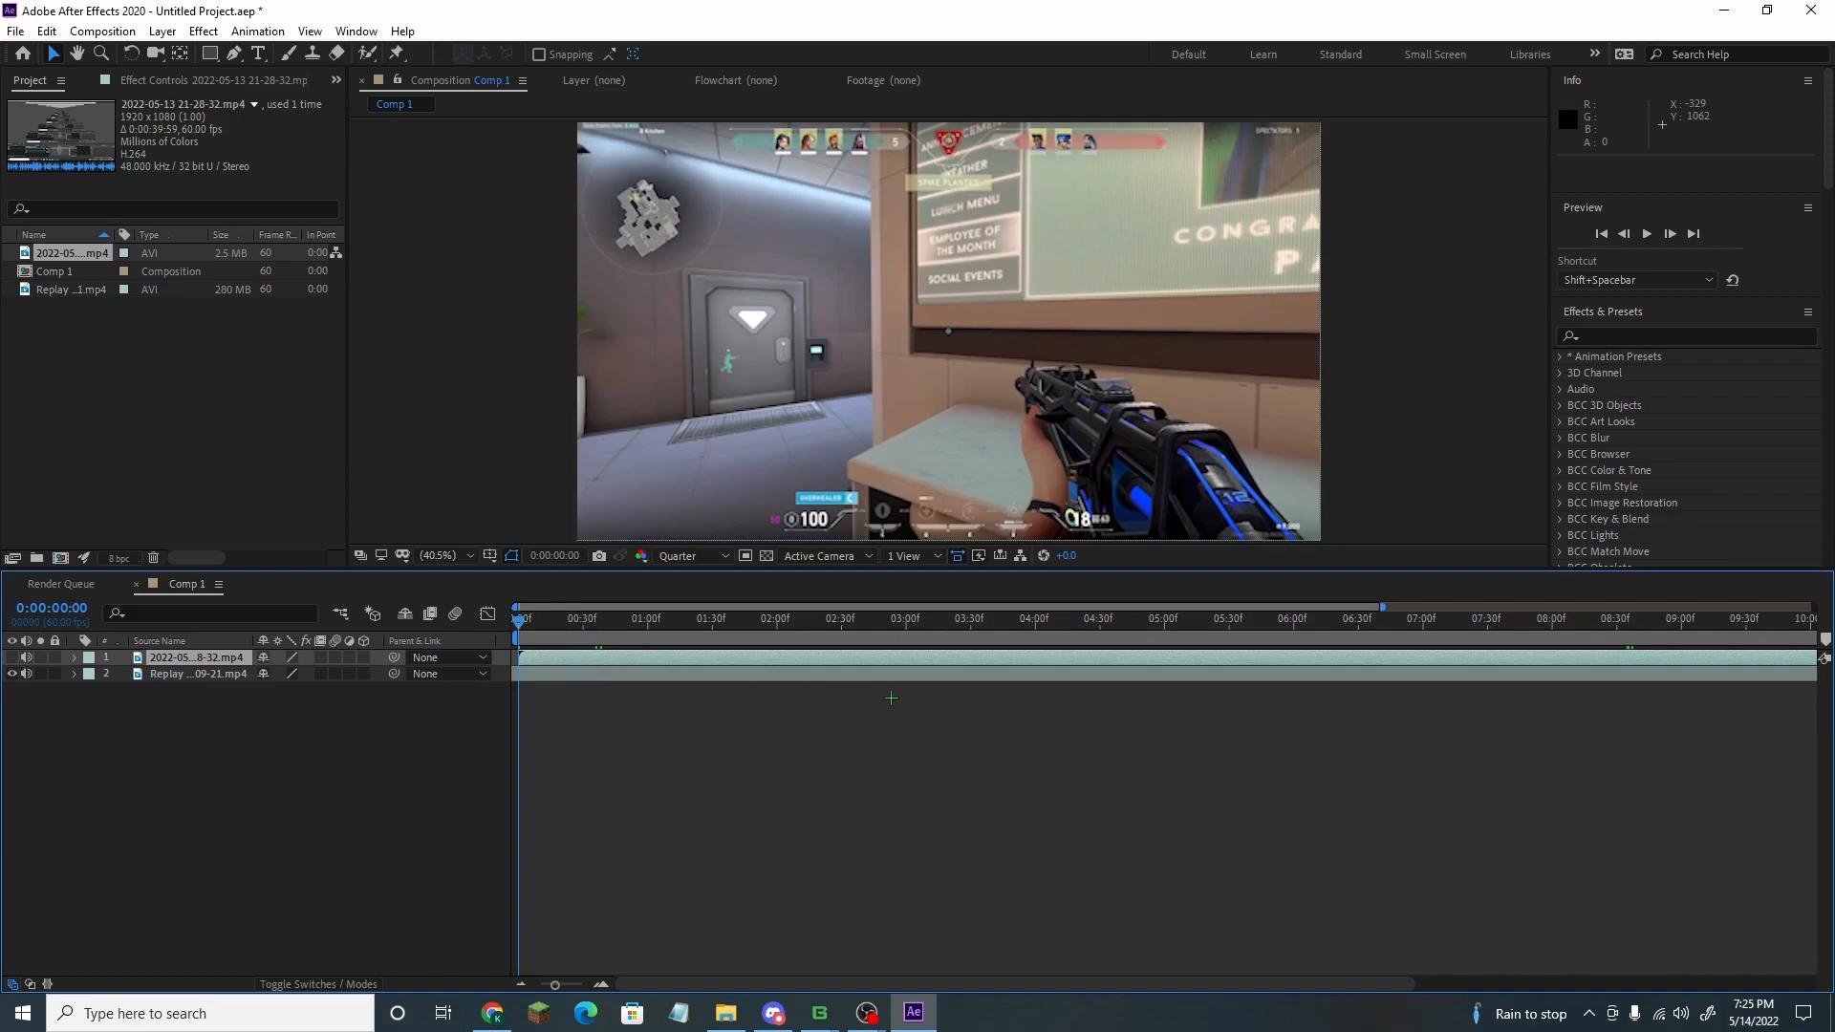
Show the audio waveform of the top screen-recording layer in the timeline
click(997, 674)
click(981, 657)
key(l)
key(l)
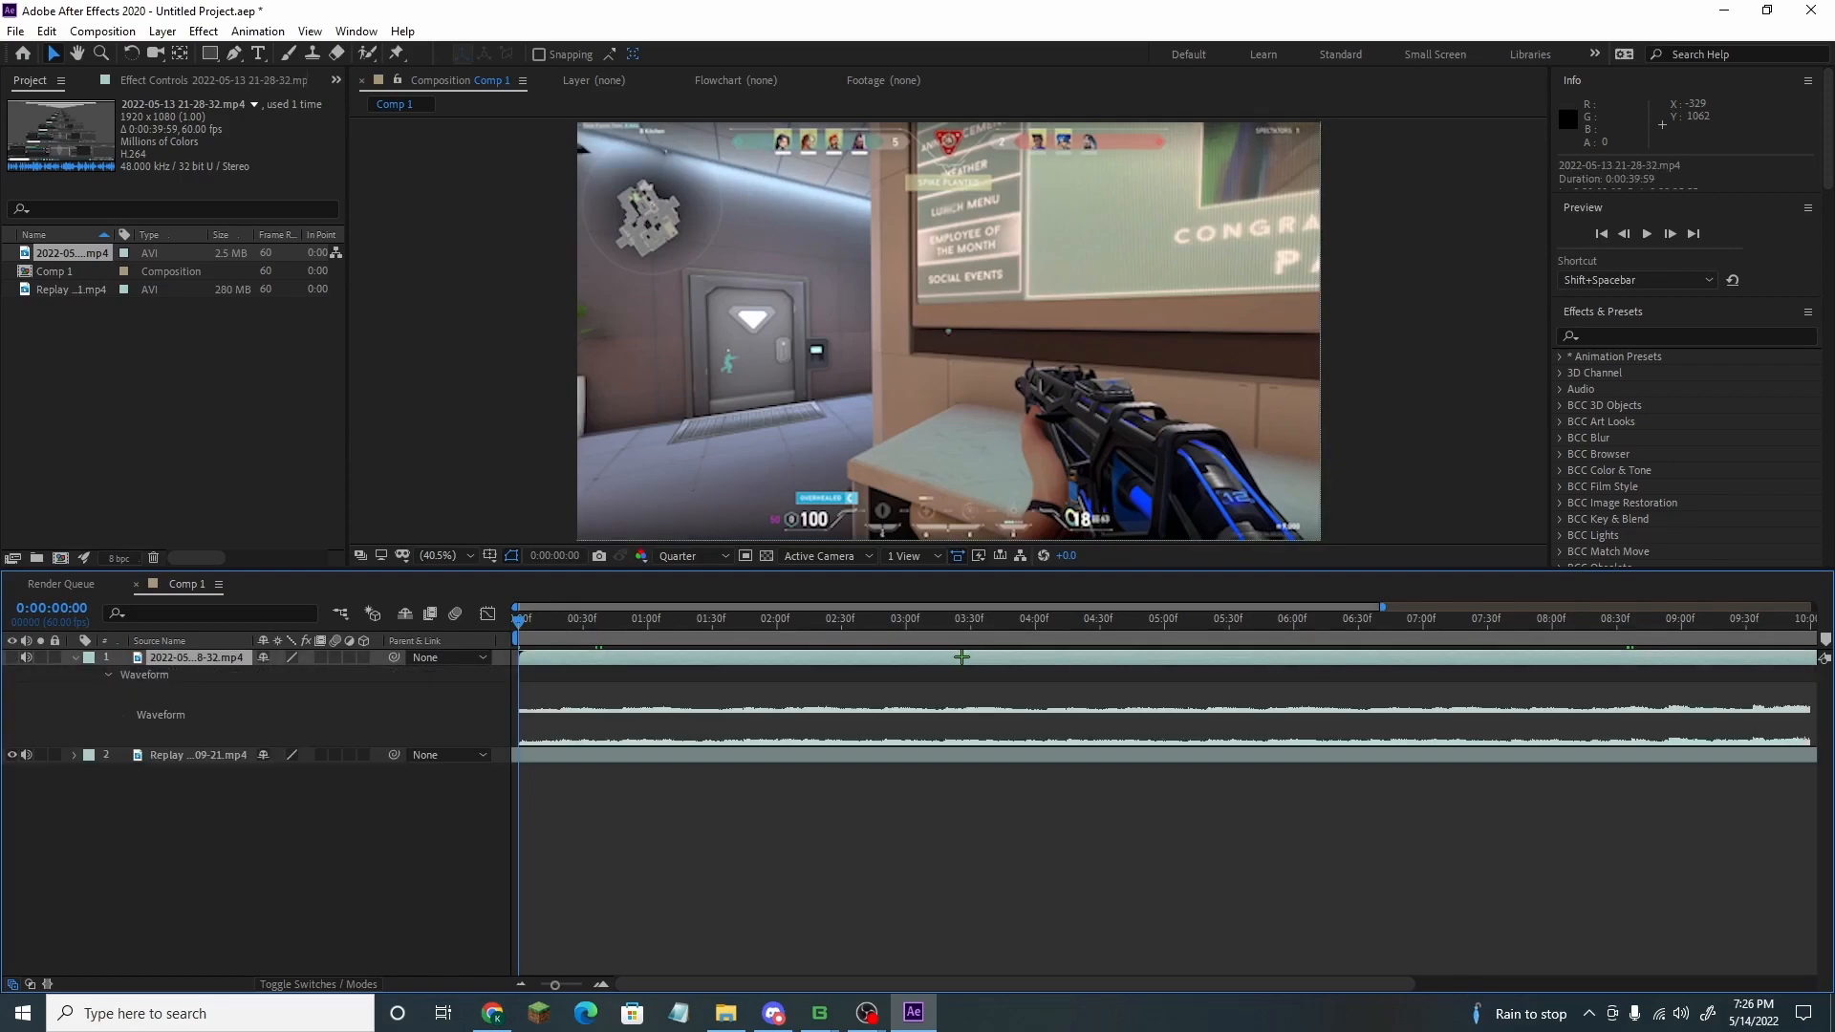
Place two composition markers on the music beats, just past 08:30f and at 0:00:07:16, then collapse the waveform and return to the start
drag(519, 620, 1633, 621)
click(1635, 660)
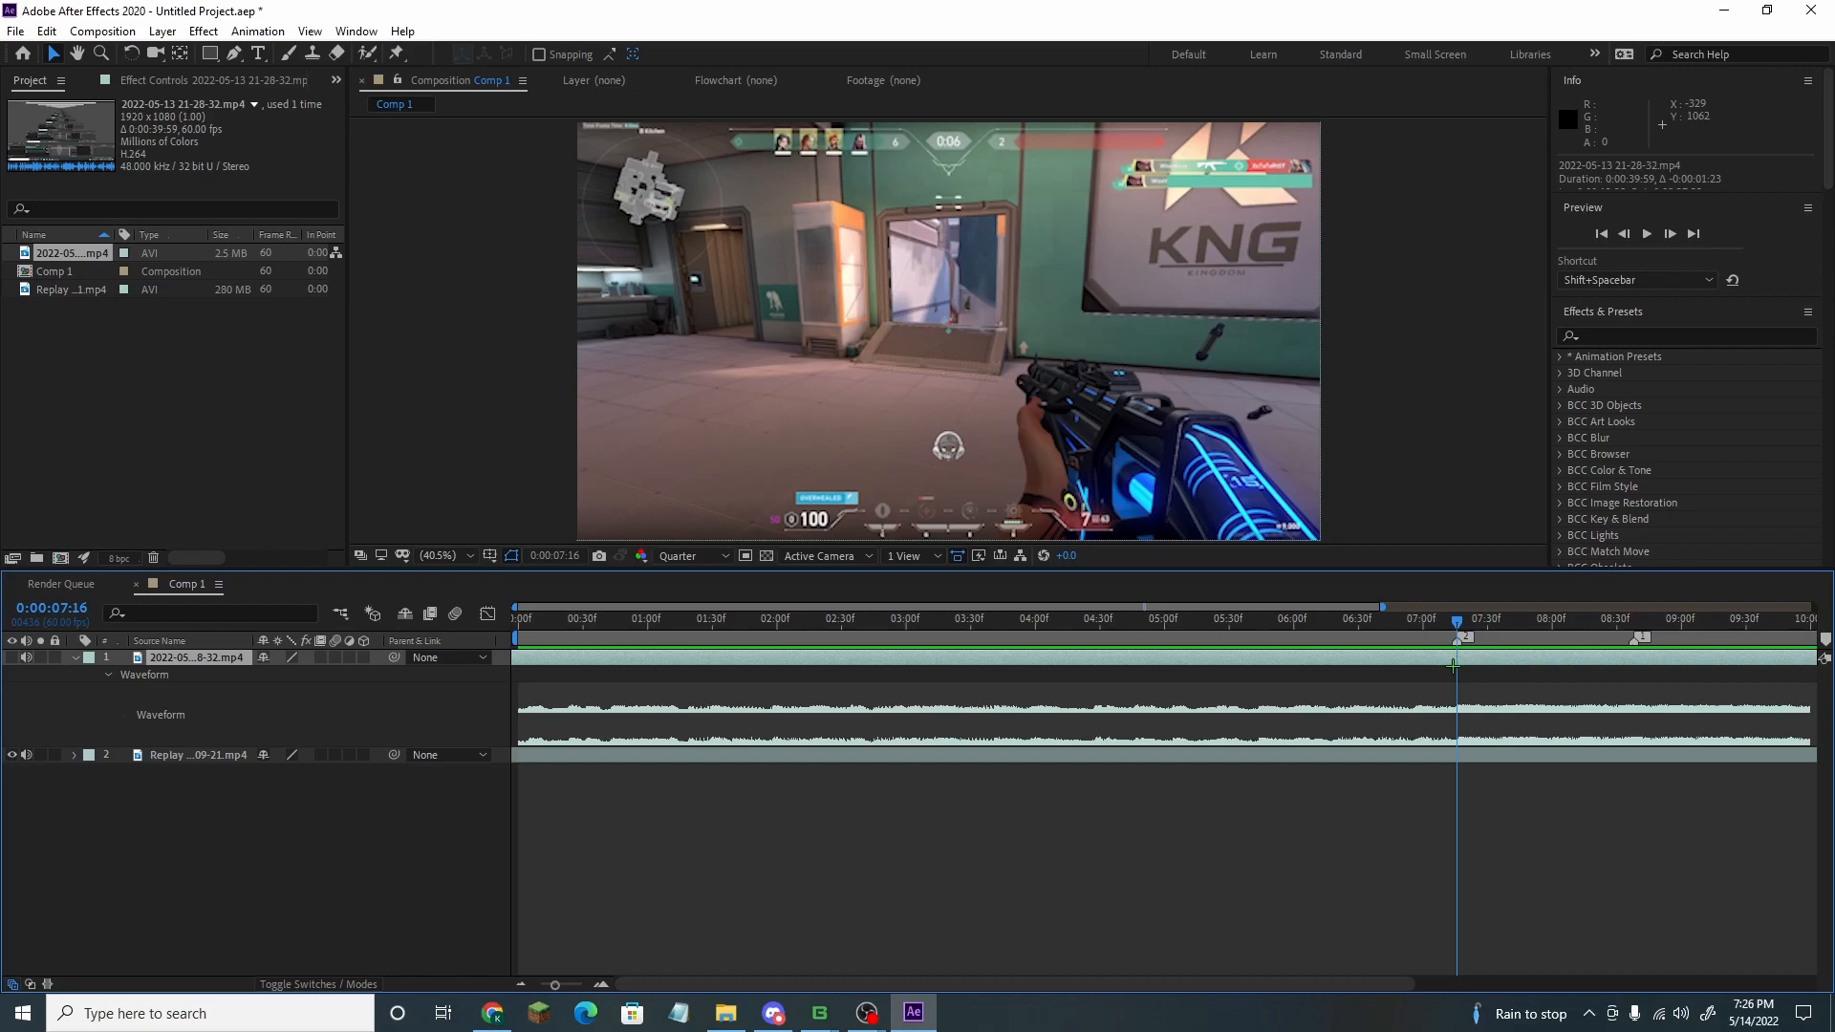
key(u)
drag(1457, 623, 376, 616)
Split the Replay gameplay layer at 0:00:01:16 and again at 0:00:03:45
key(space)
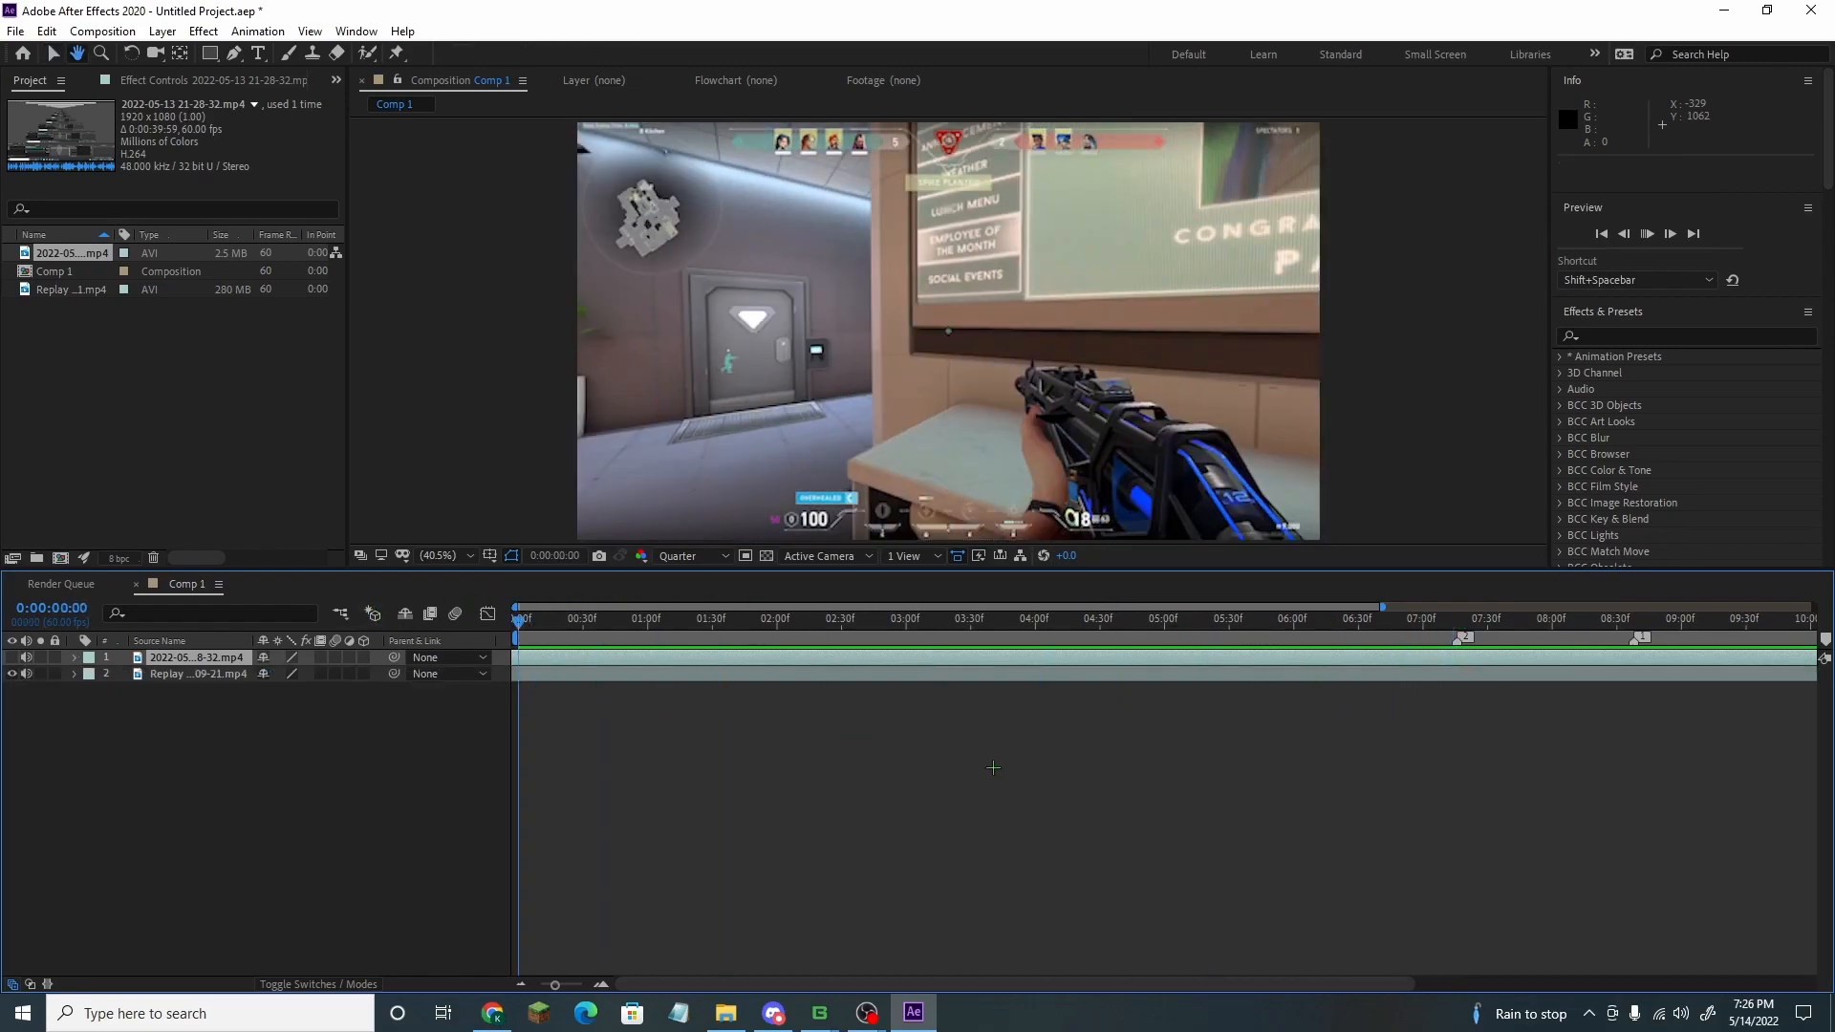
drag(723, 622, 1003, 622)
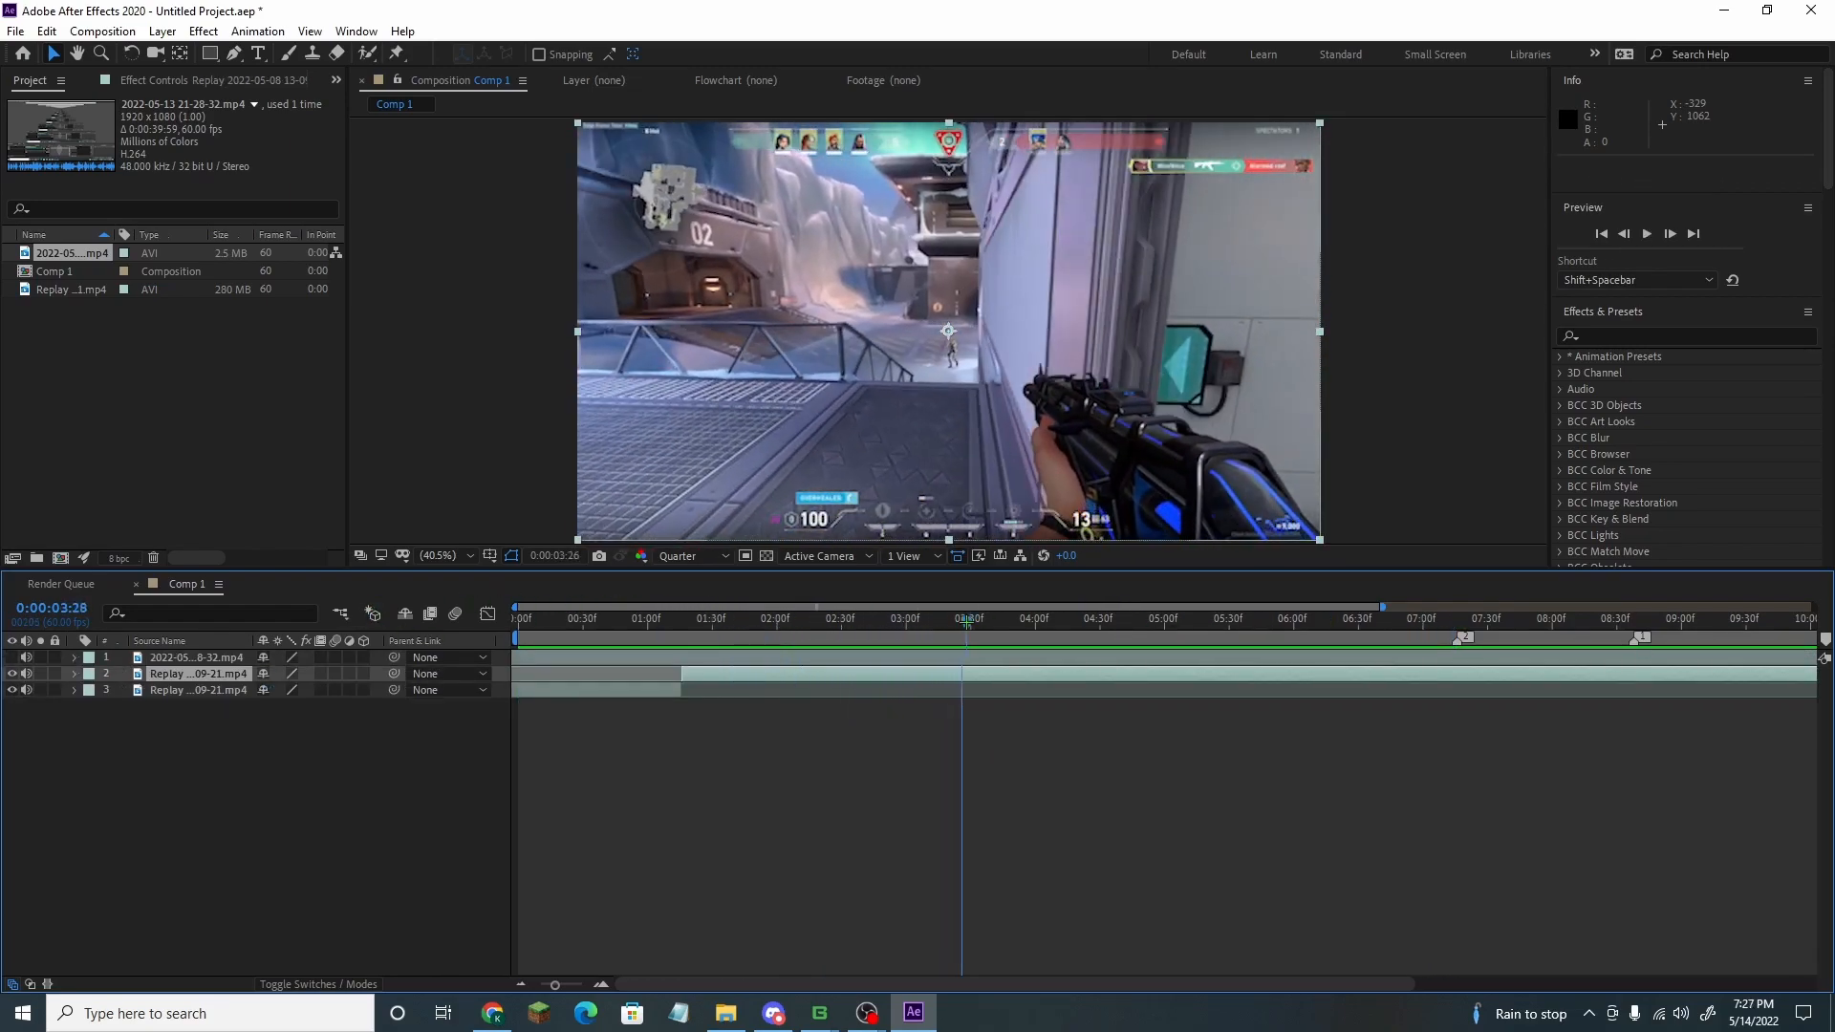
key(ctrl+shift+d)
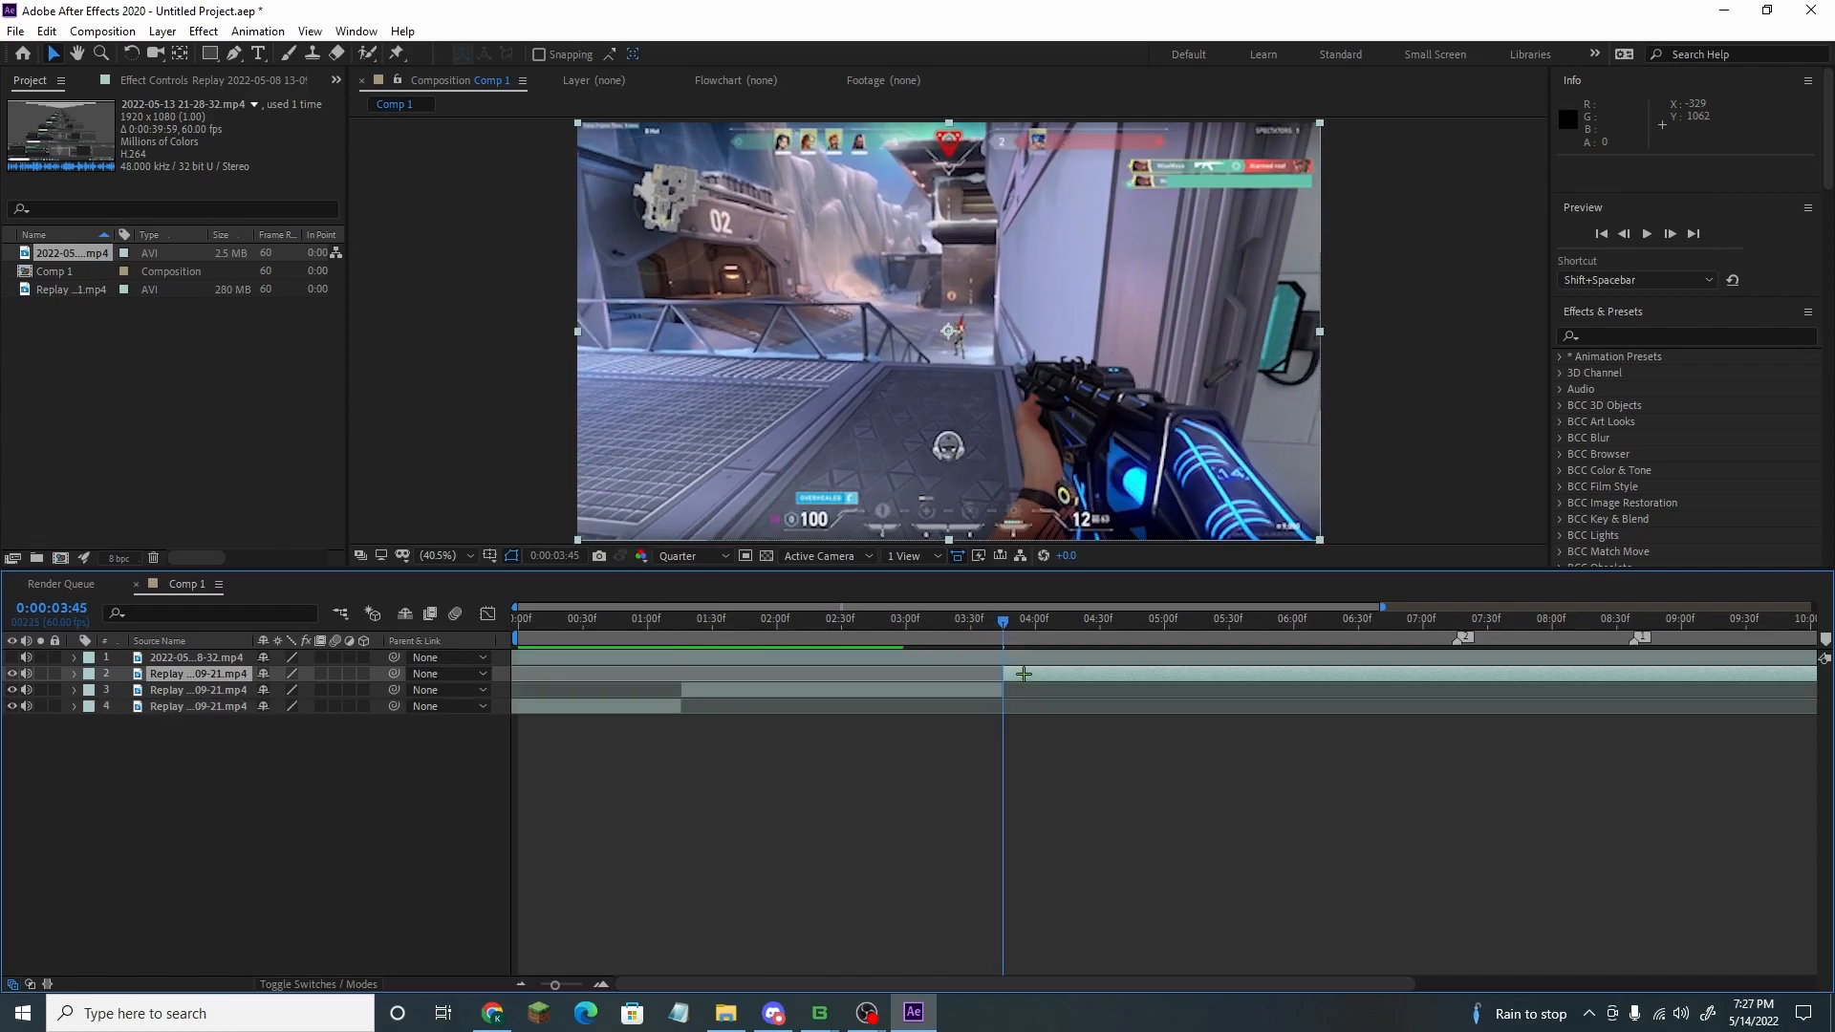
Find the Brightness & Contrast effect and apply it to the second and third gameplay segments
click(1609, 332)
text(bright)
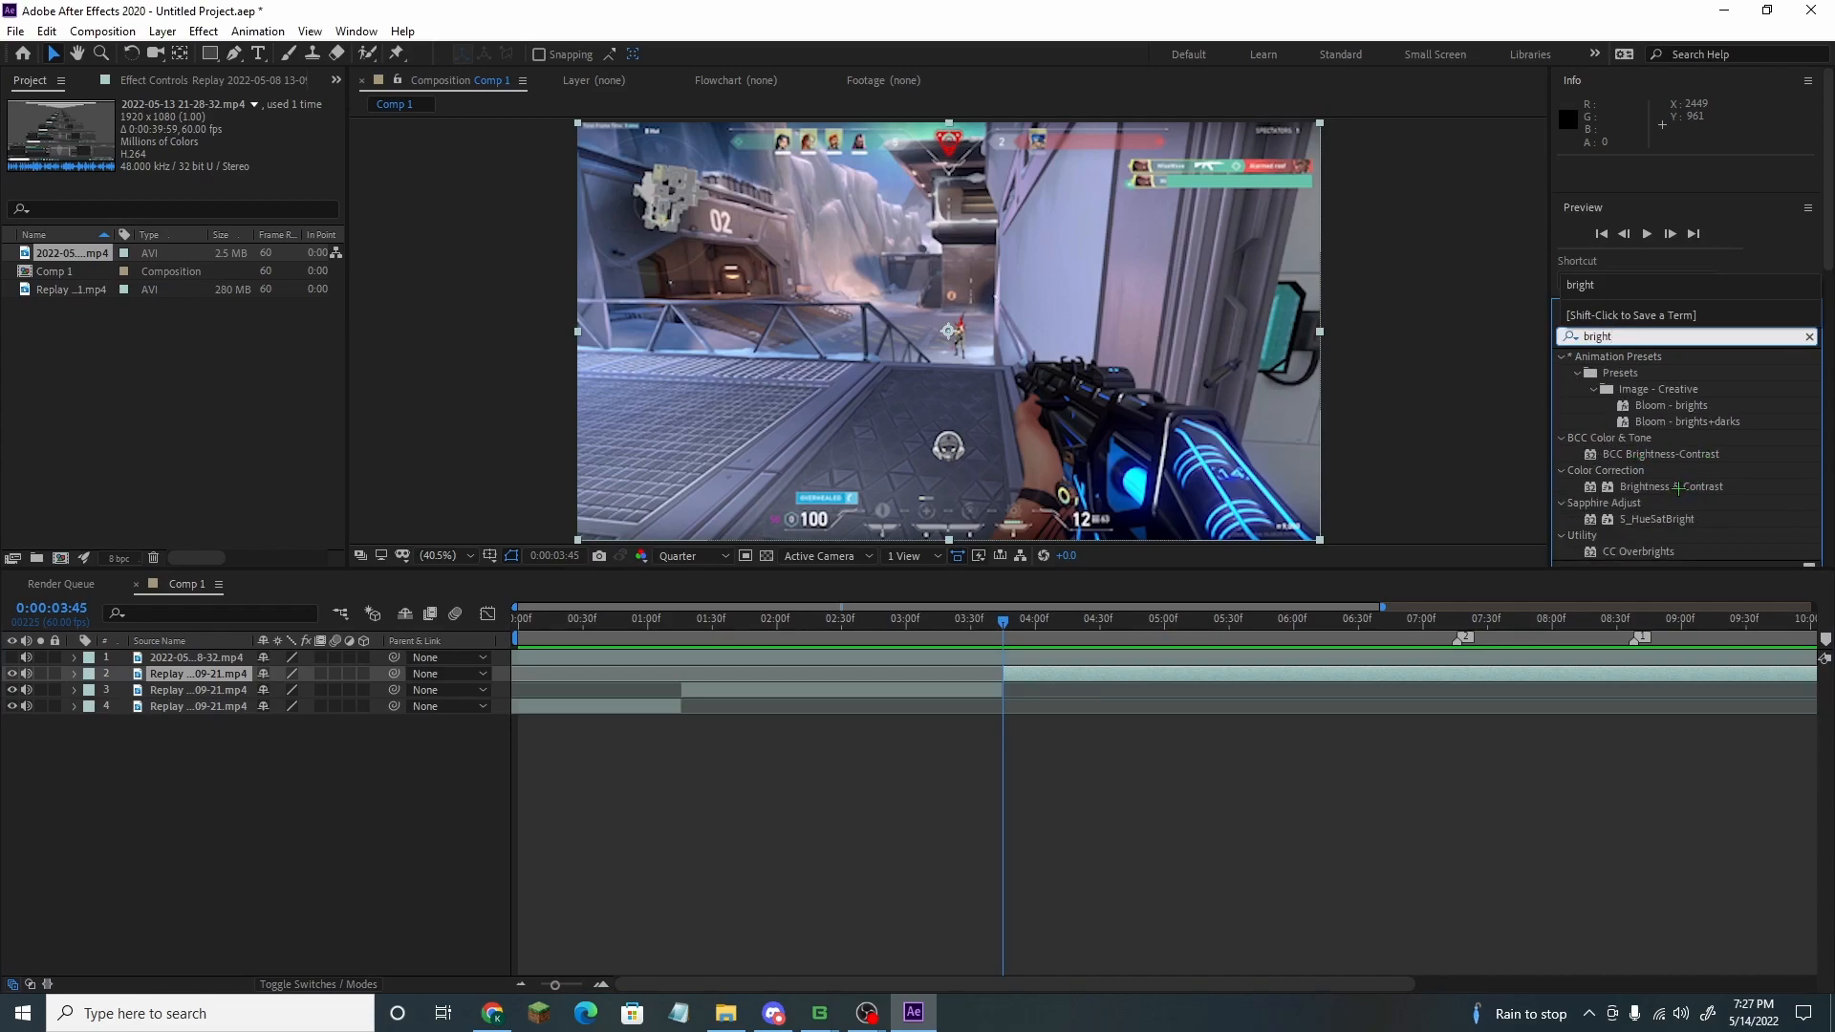
drag(1677, 489, 1105, 680)
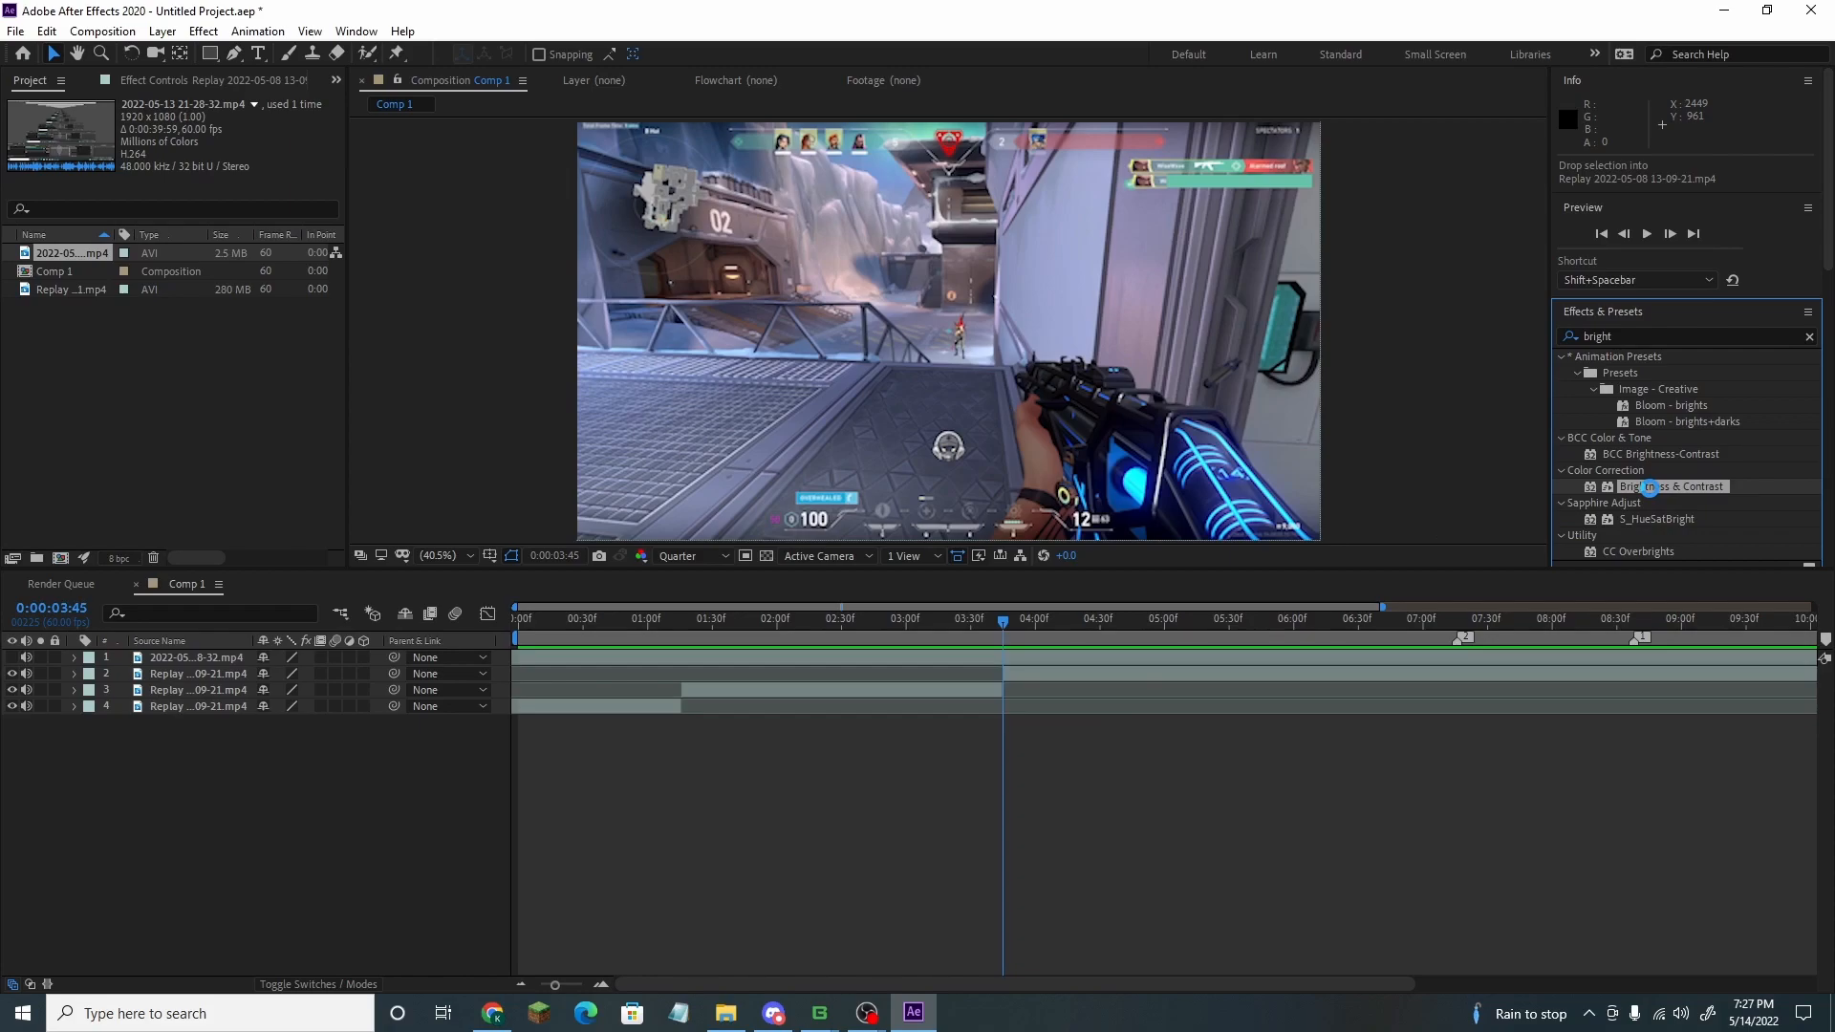
drag(1640, 487, 910, 685)
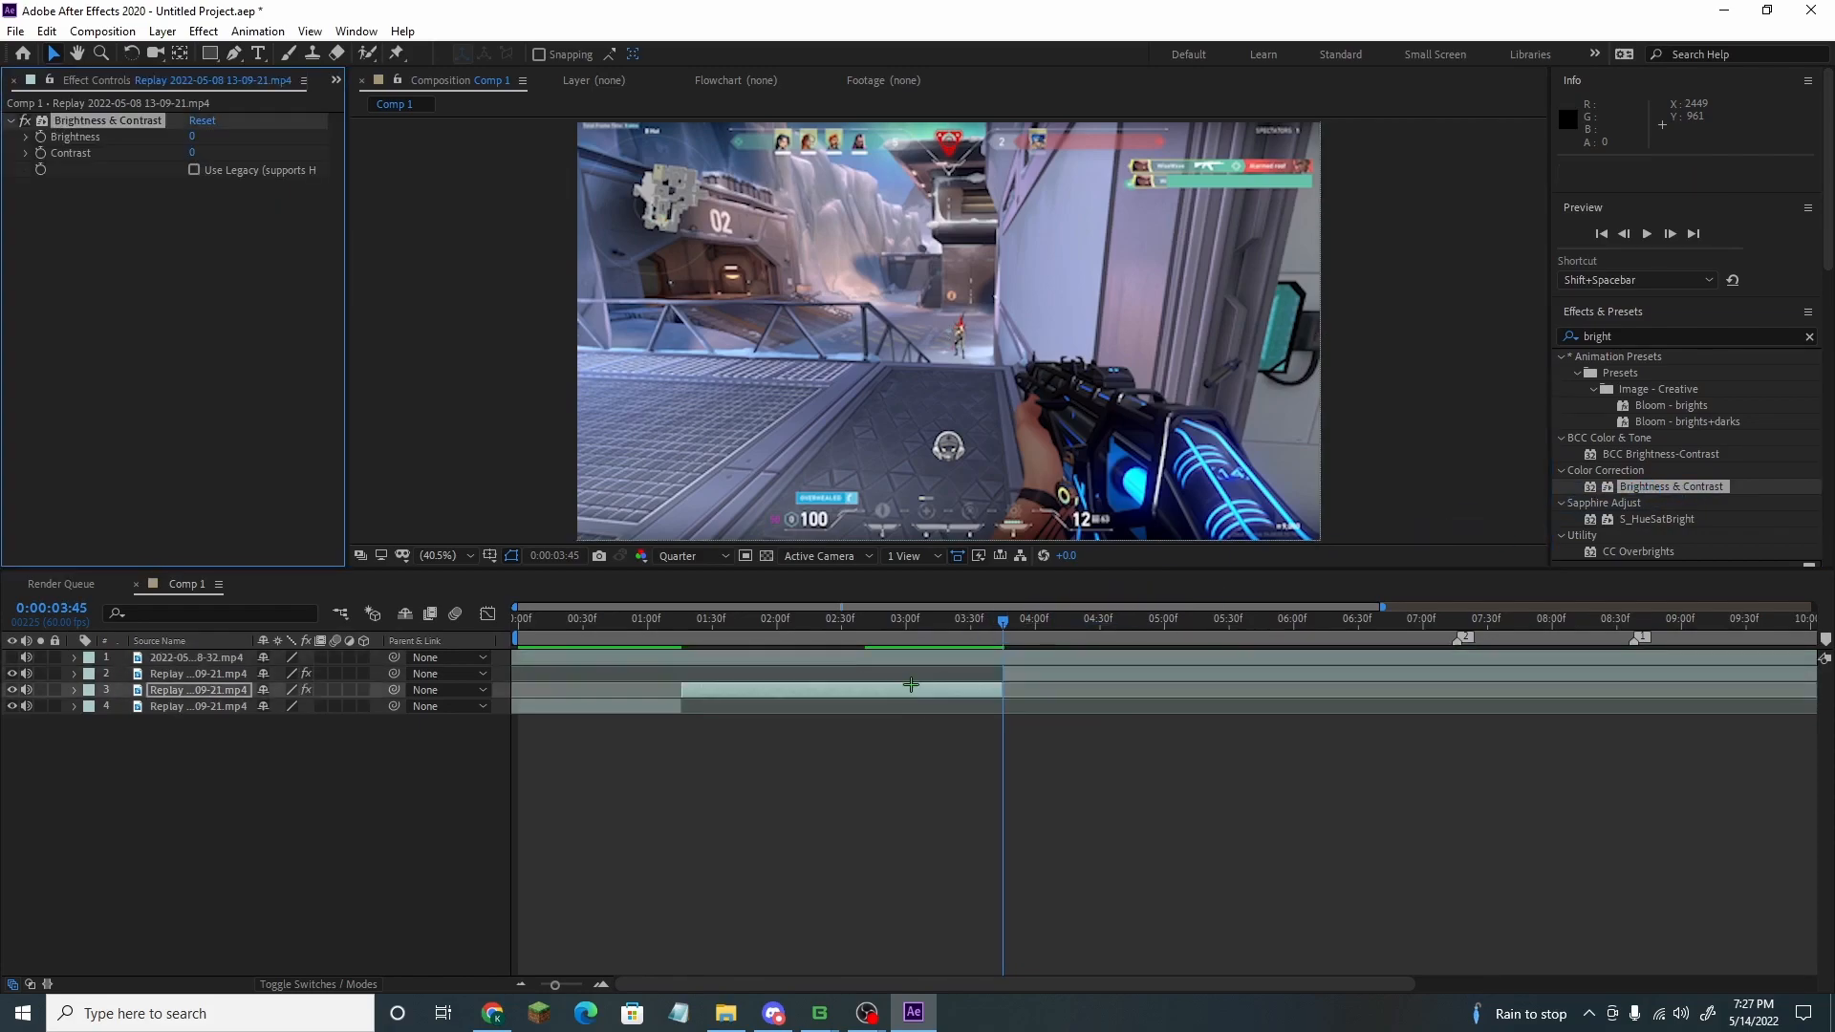
Keyframe the second segment's Brightness from 150 at 0:00:01:16 down to 0 at 0:00:01:37
key(i)
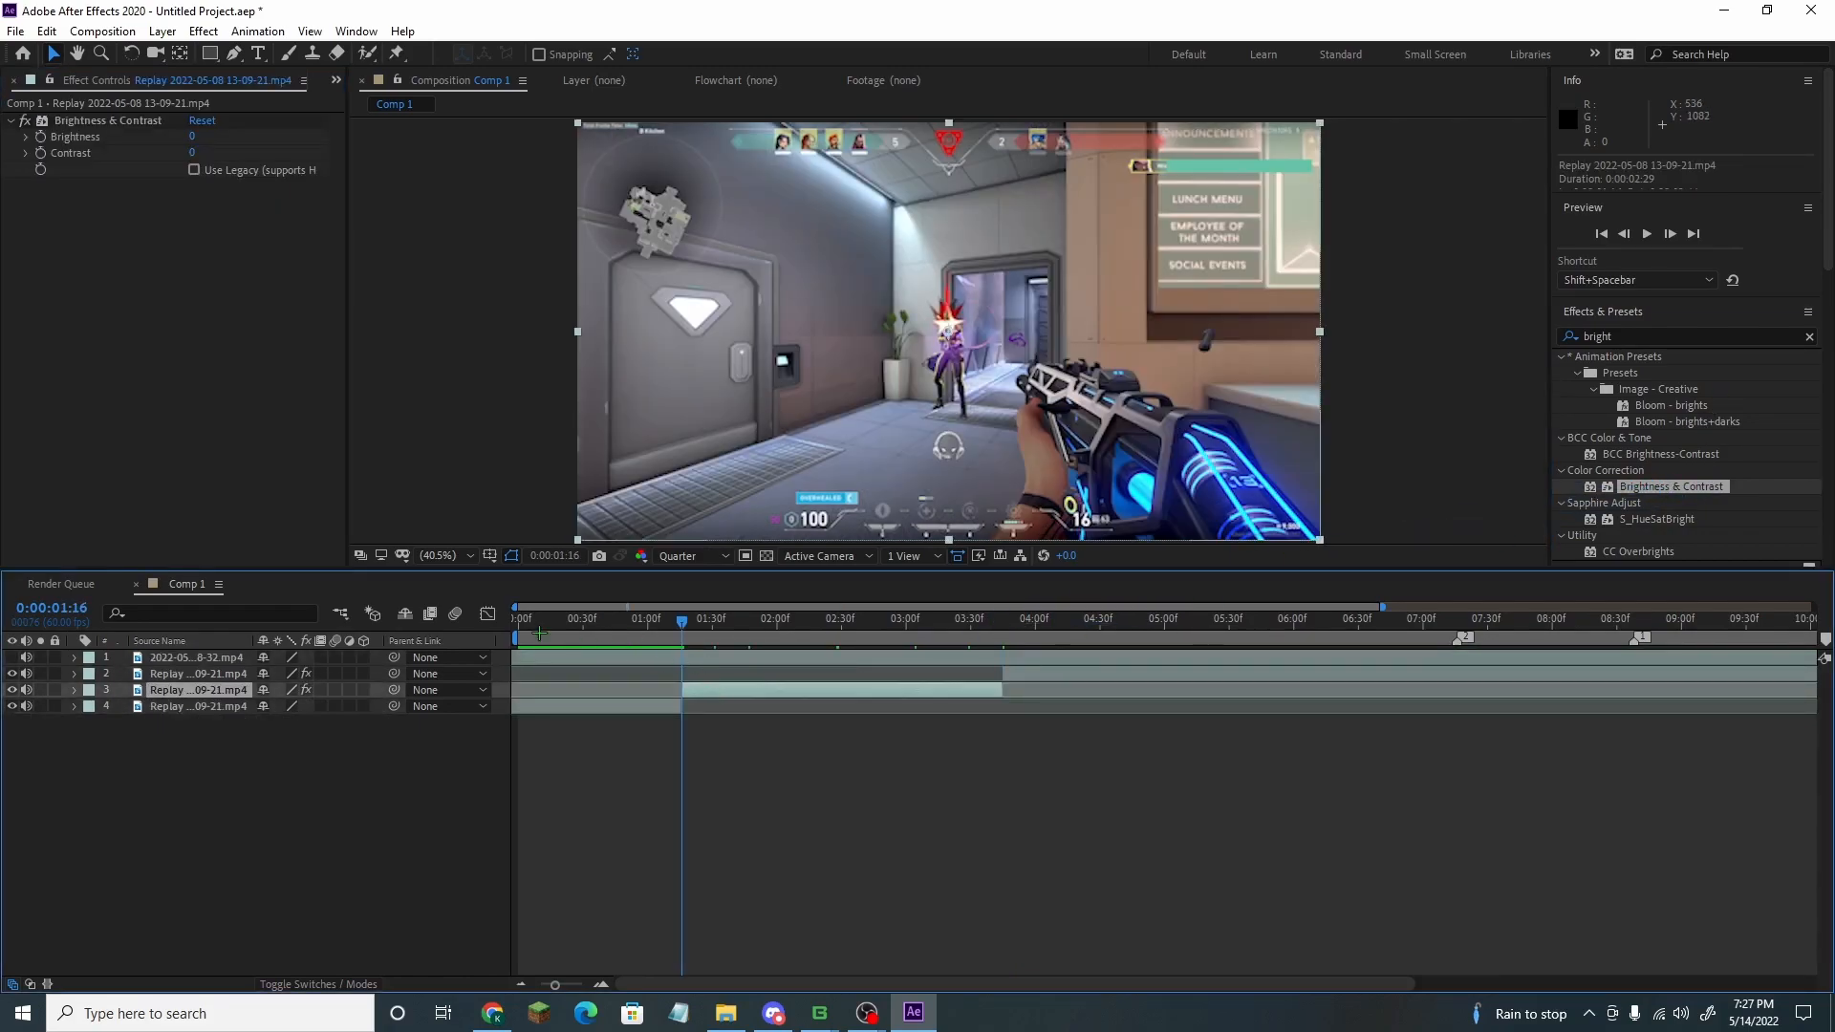
click(40, 137)
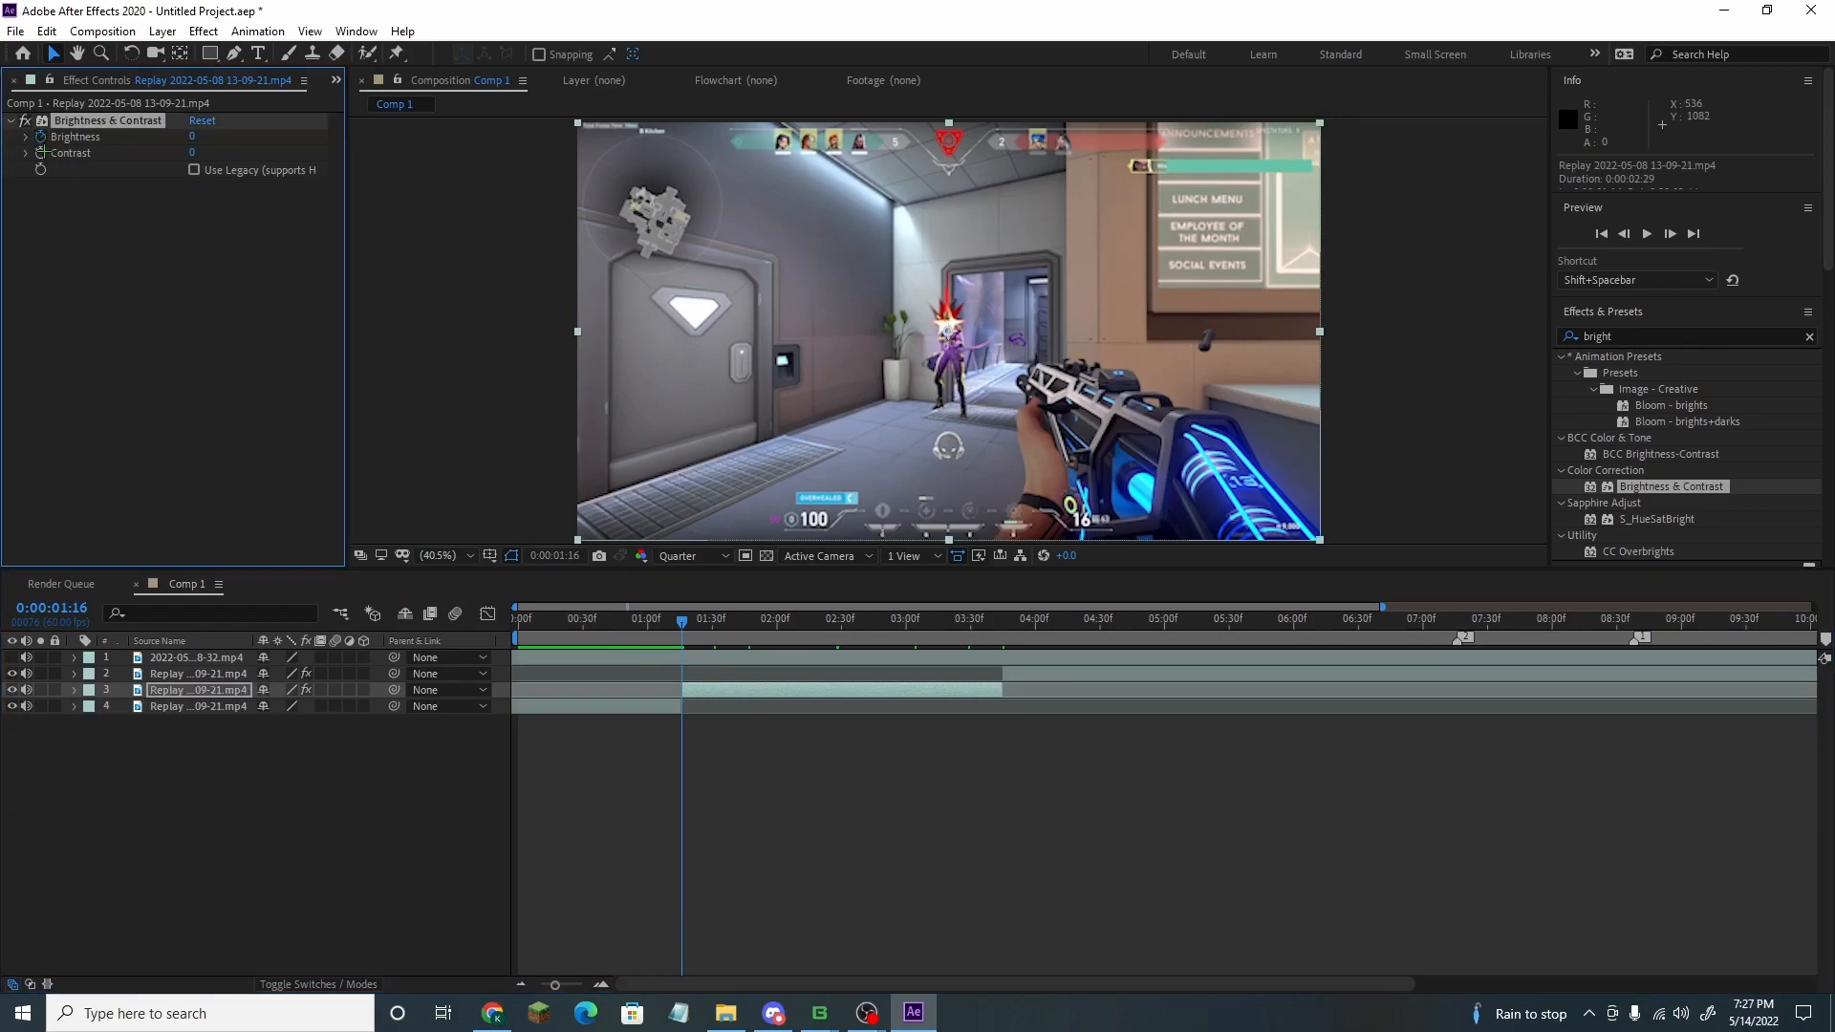
drag(193, 139, 396, 126)
drag(681, 622, 727, 621)
click(201, 139)
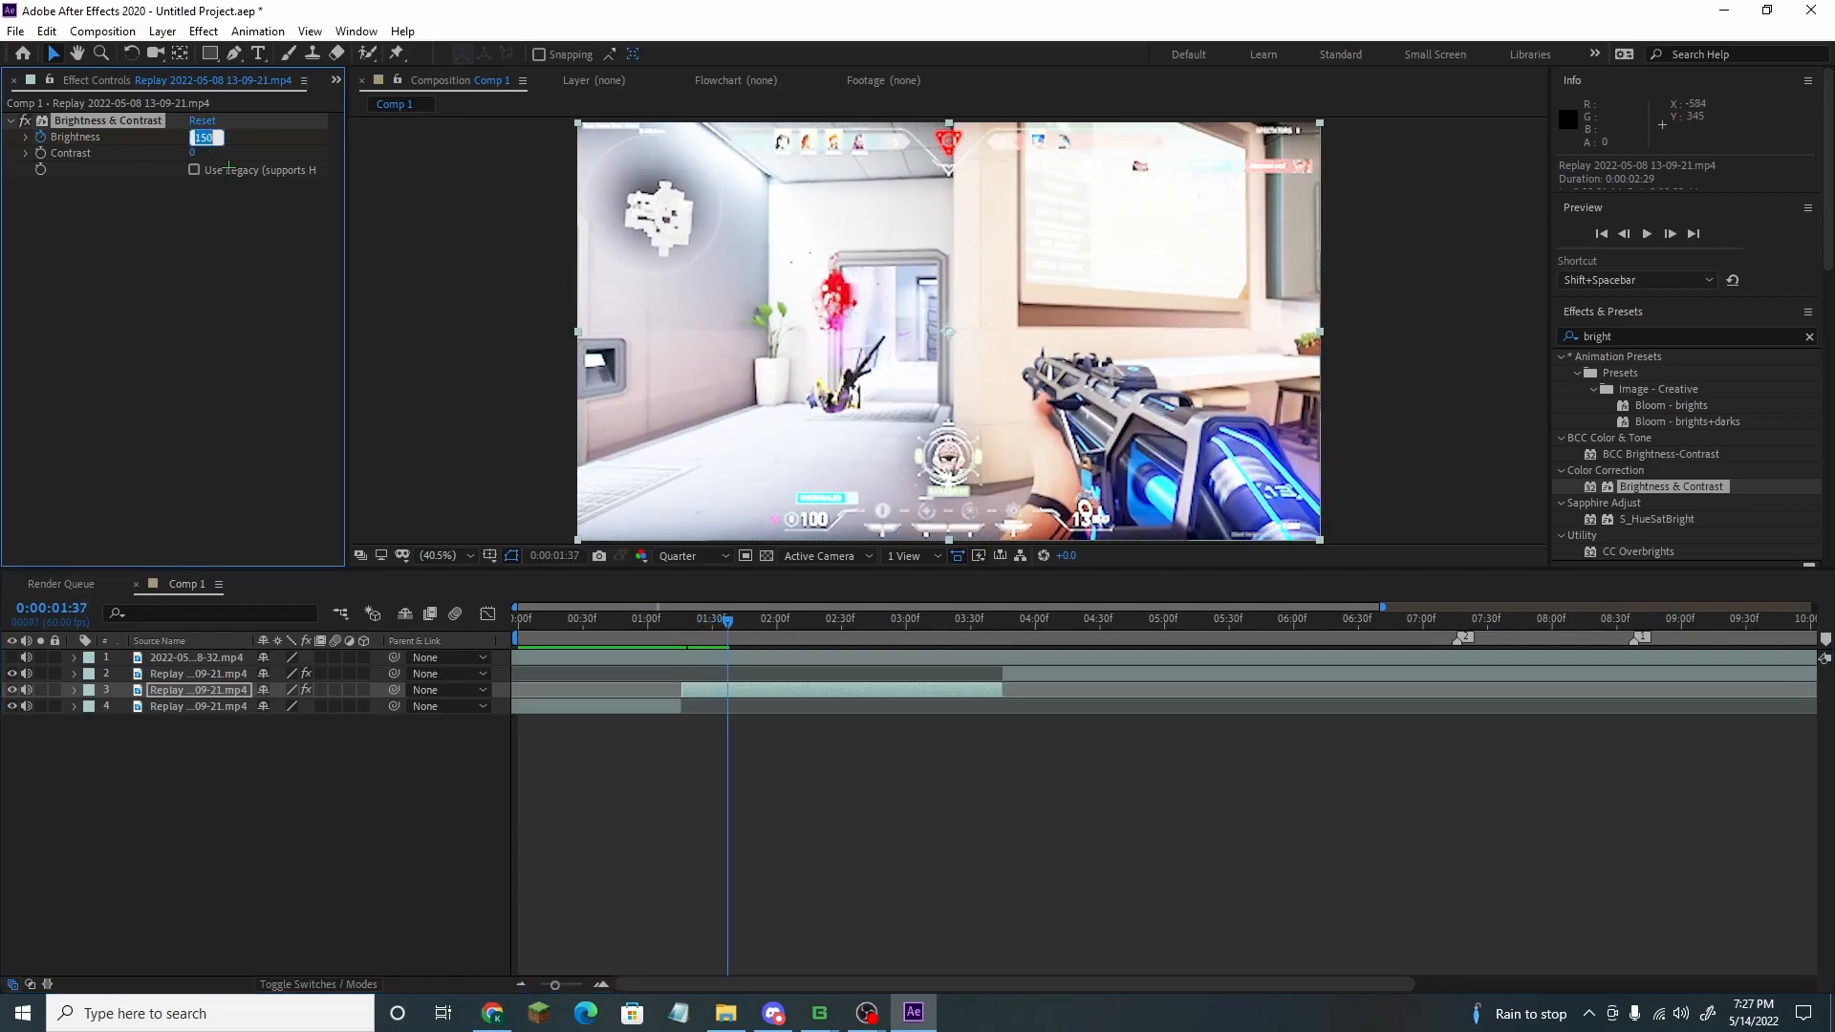
click(669, 764)
Give the segment starting at 0:00:03:45 the same keyframed Brightness flash at its beginning
drag(728, 621, 1004, 623)
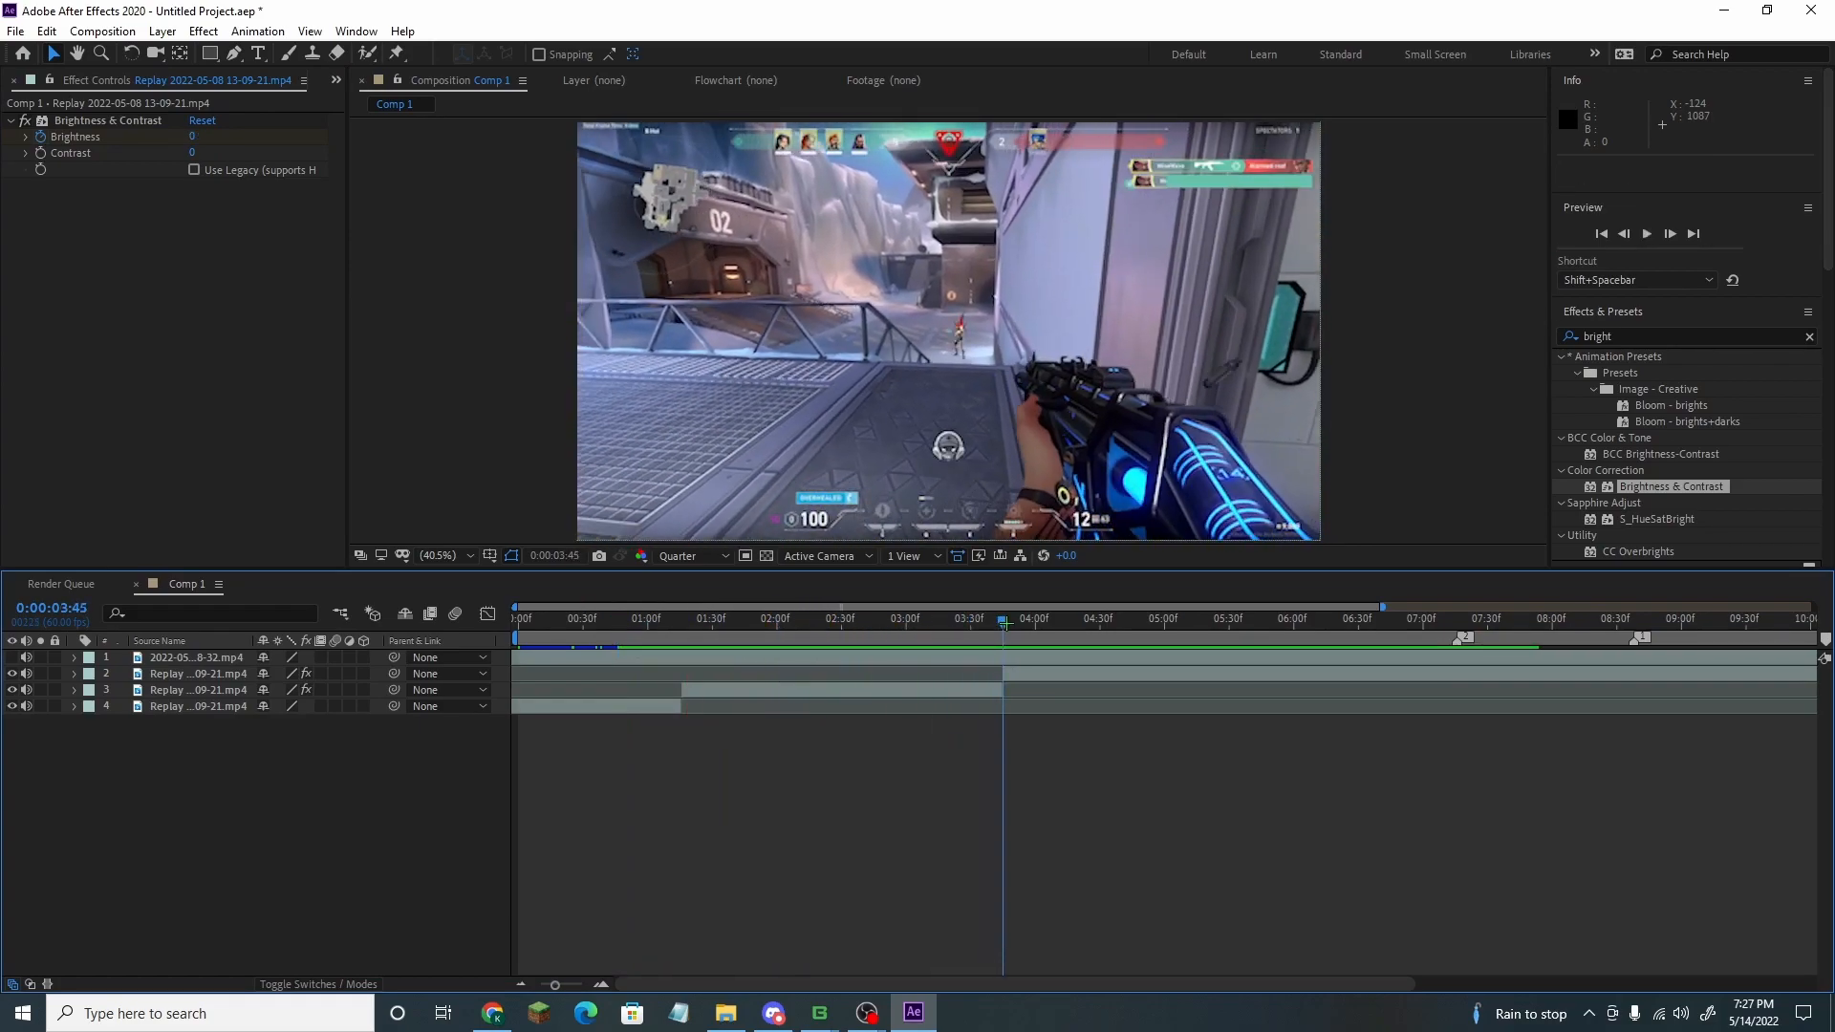
click(1017, 674)
click(827, 767)
Preview the composition to check the brightness flashes against the audio
key(space)
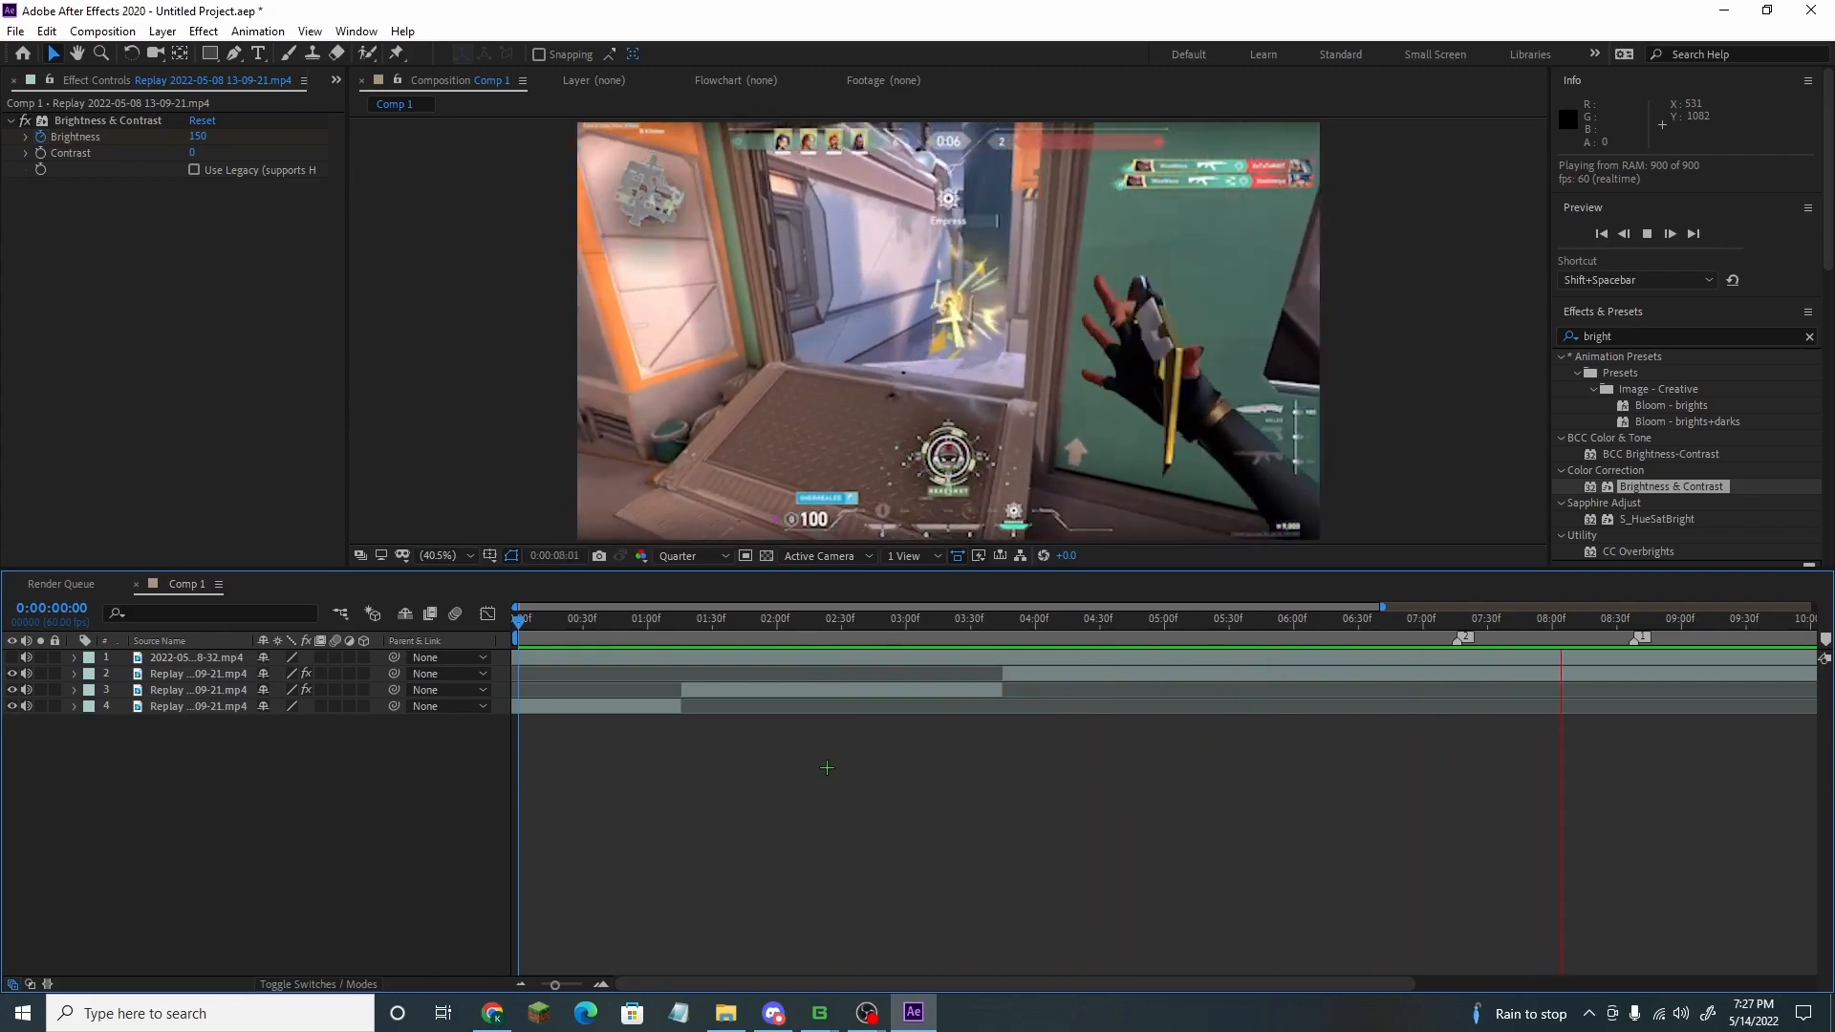
key(space)
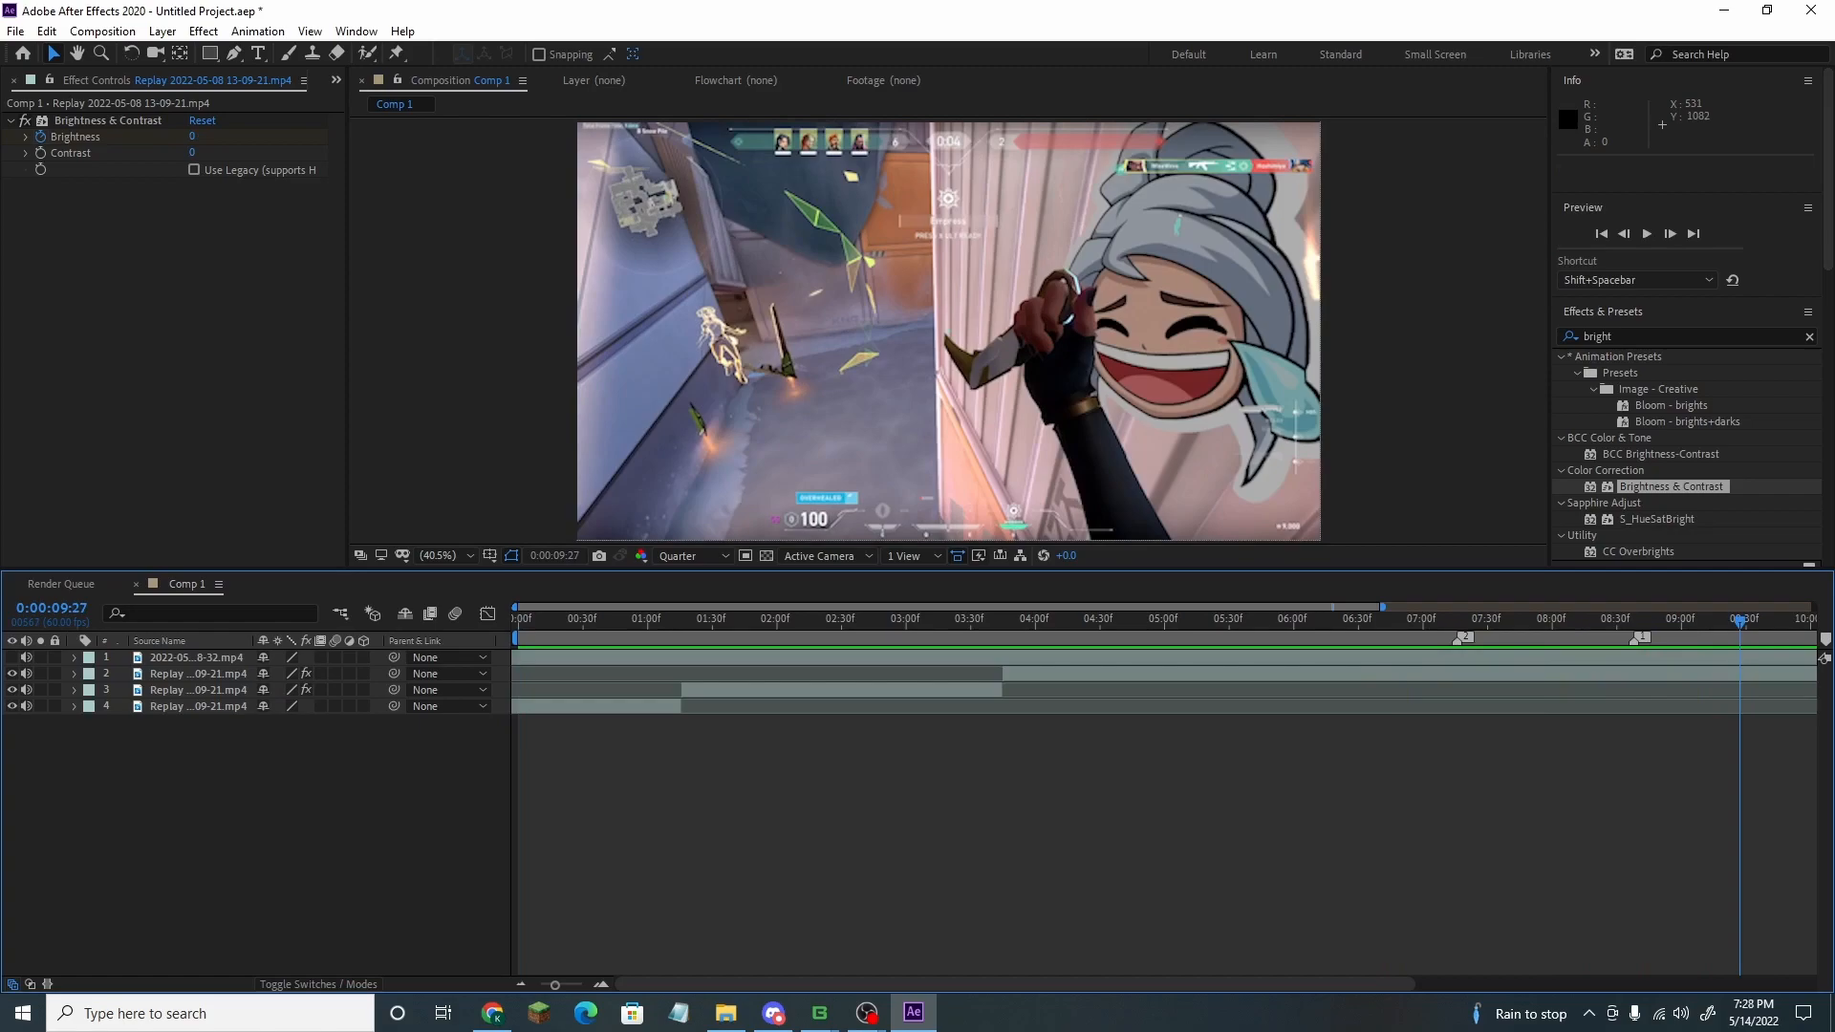
key(alt+Tab)
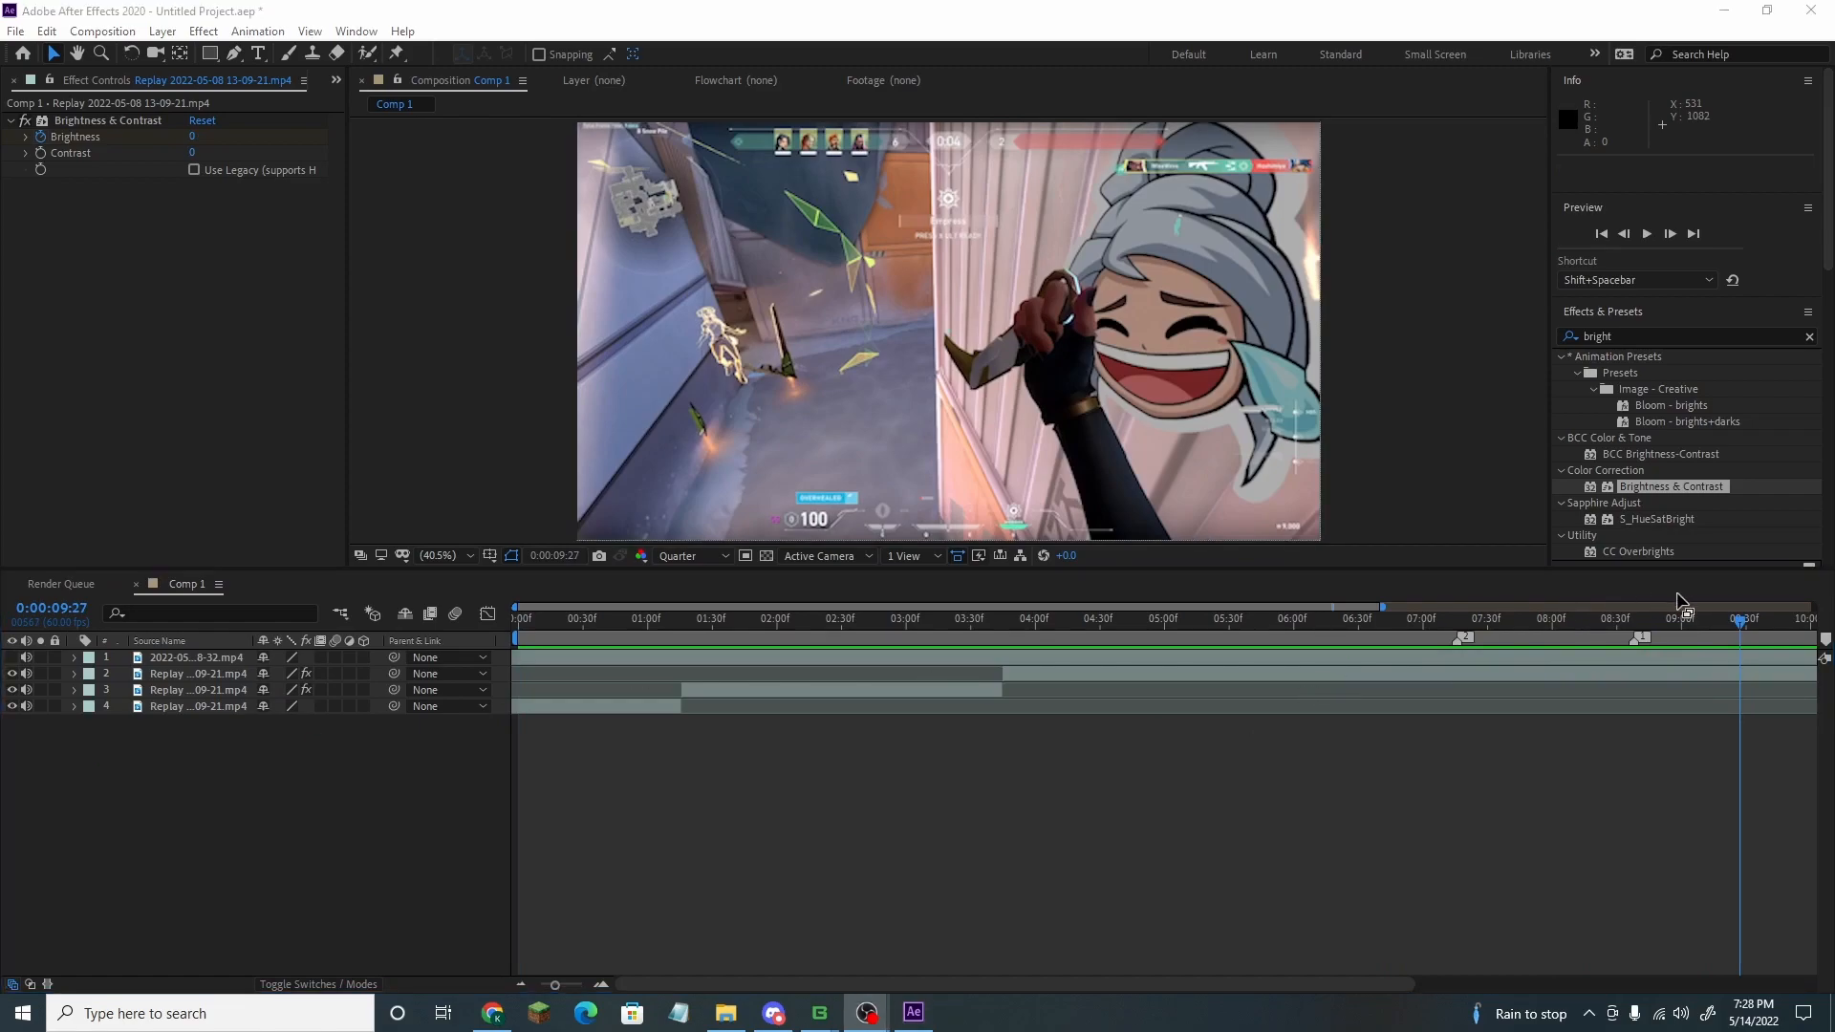
Split the last gameplay segment at 0:00:08:00 and duplicate the part that follows
mouse_move(1529, 619)
mouse_down()
mouse_move(1137, 627)
mouse_move(1552, 631)
mouse_up()
click(1574, 674)
key(ctrl+shift+d)
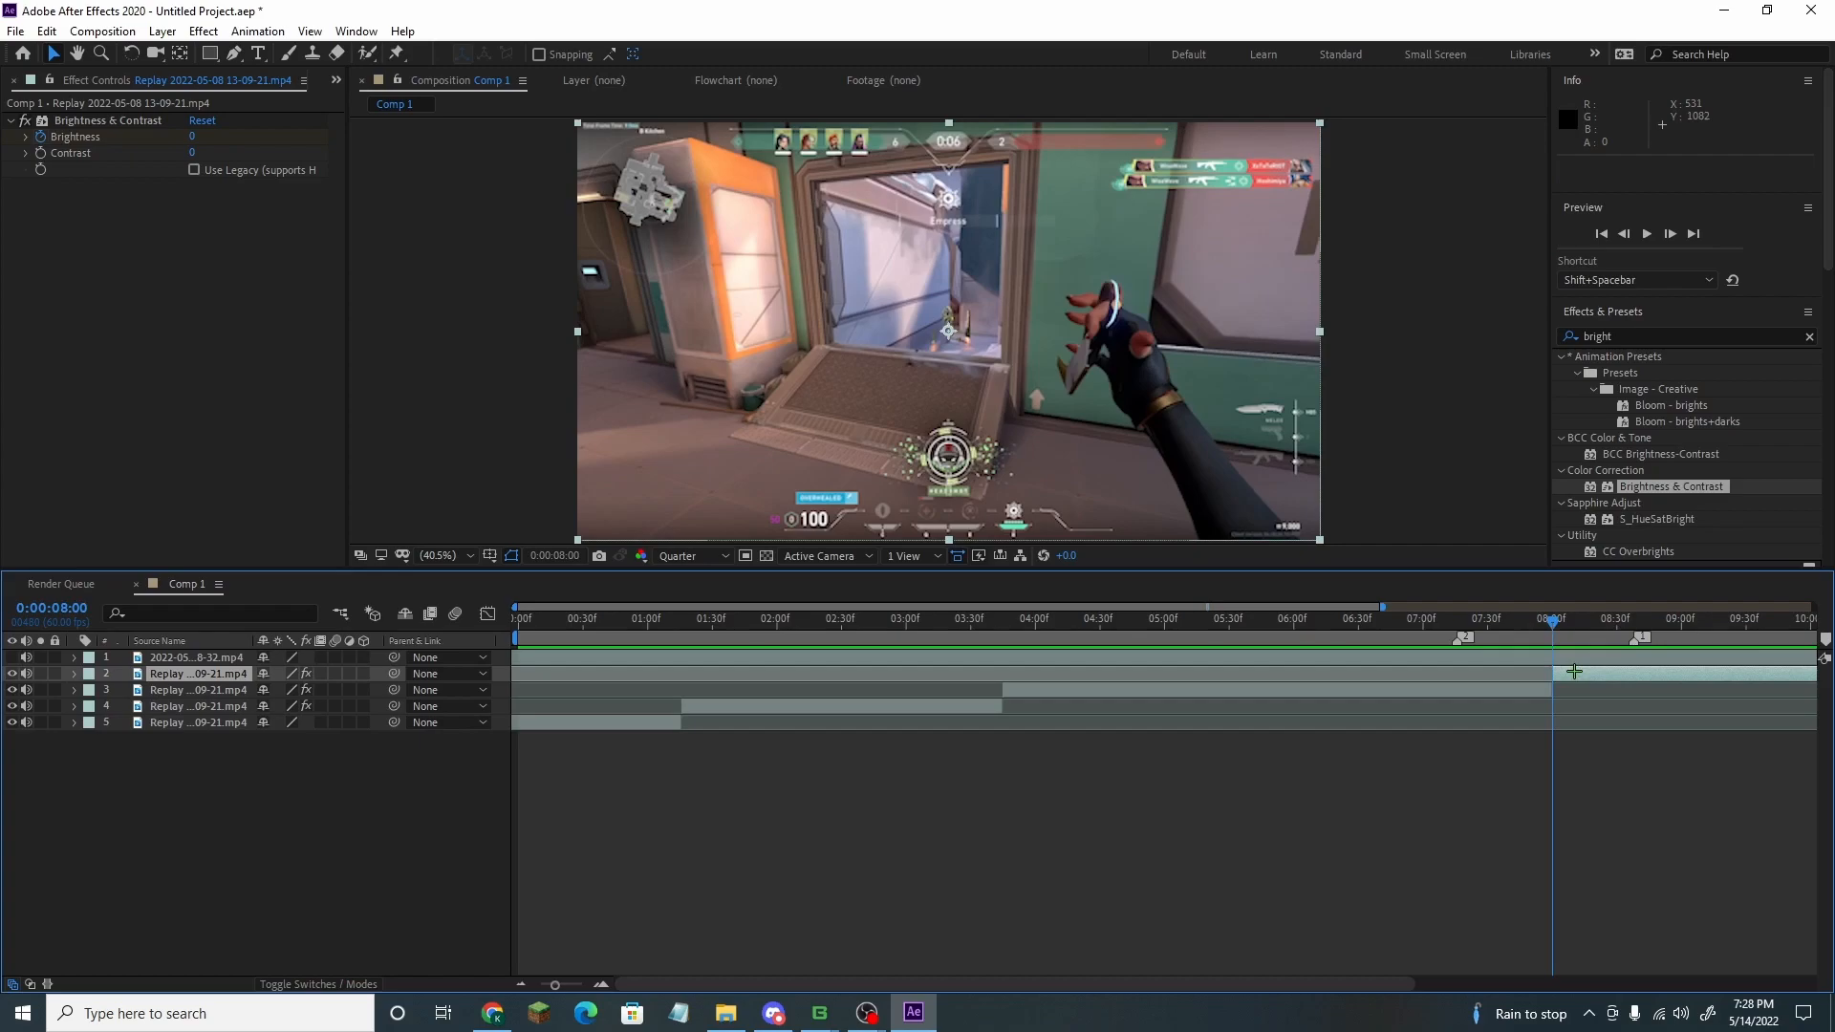
key(ctrl+d)
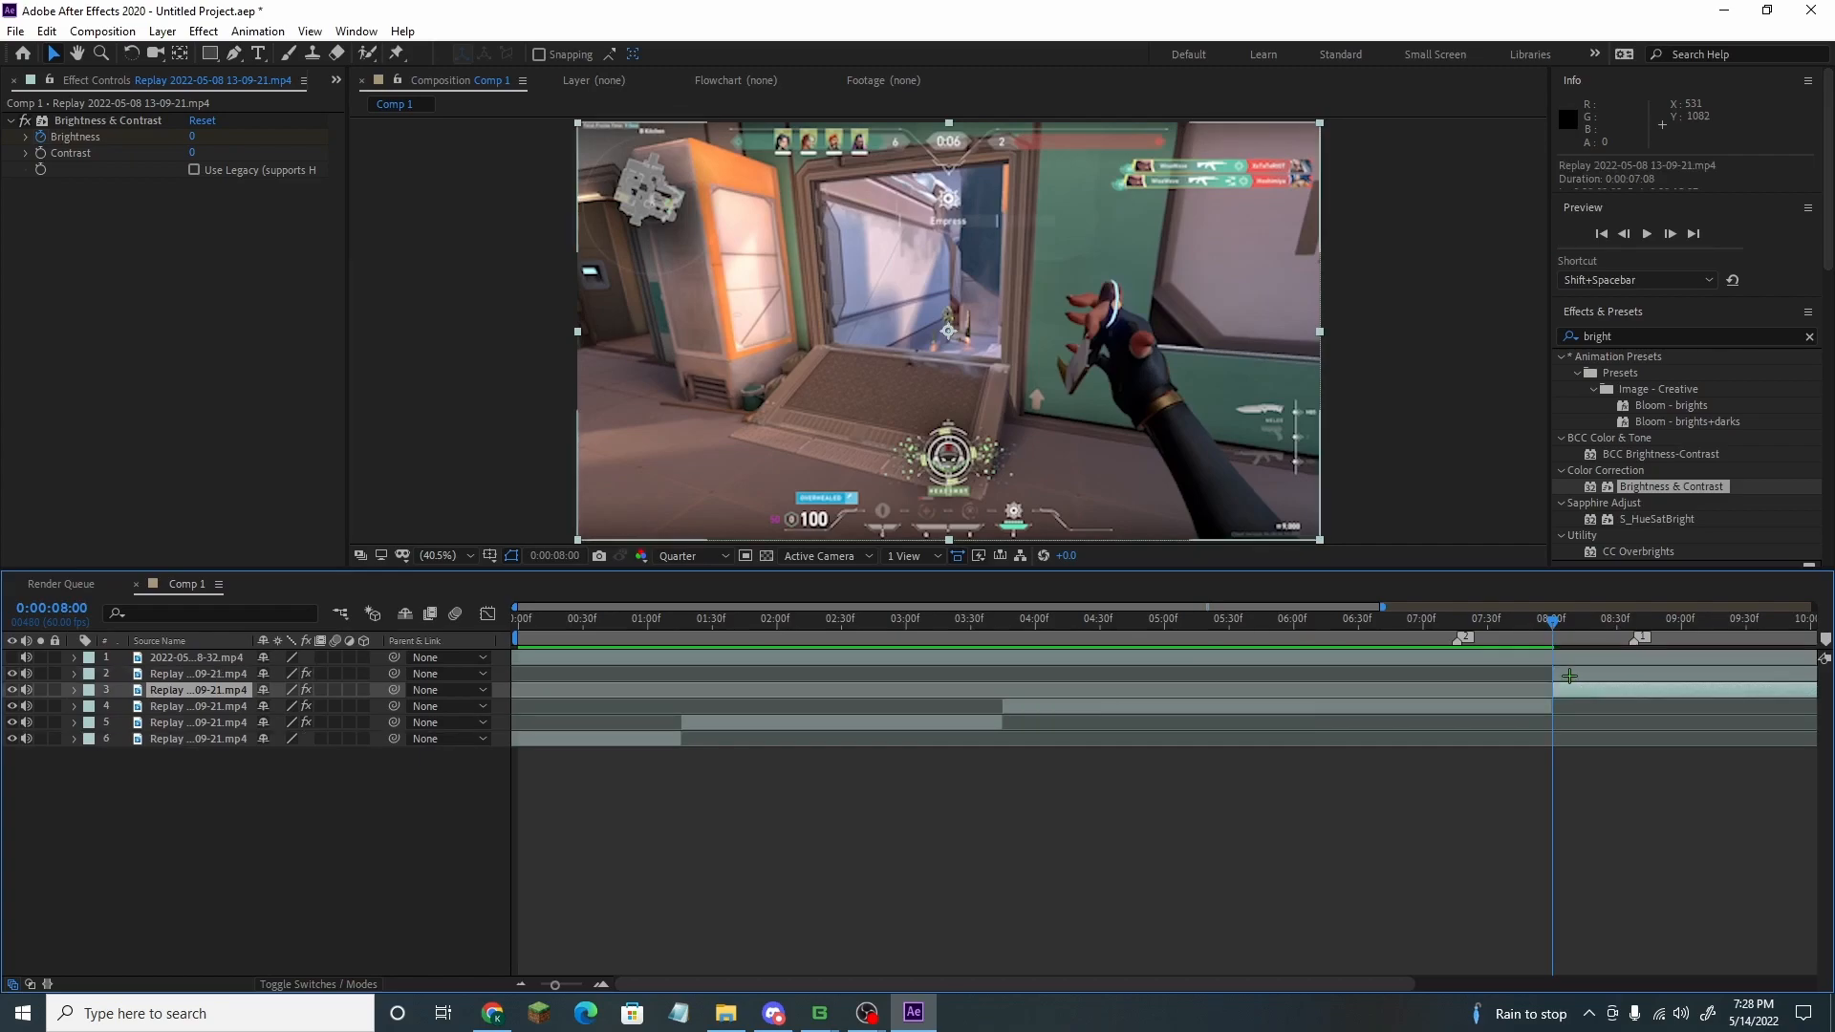
Open the upper duplicate in its layer view and select the knife with the Roto Brush on frame 0:00:08:00
mouse_move(1552, 623)
mouse_down()
mouse_move(1491, 623)
mouse_move(1544, 623)
mouse_up()
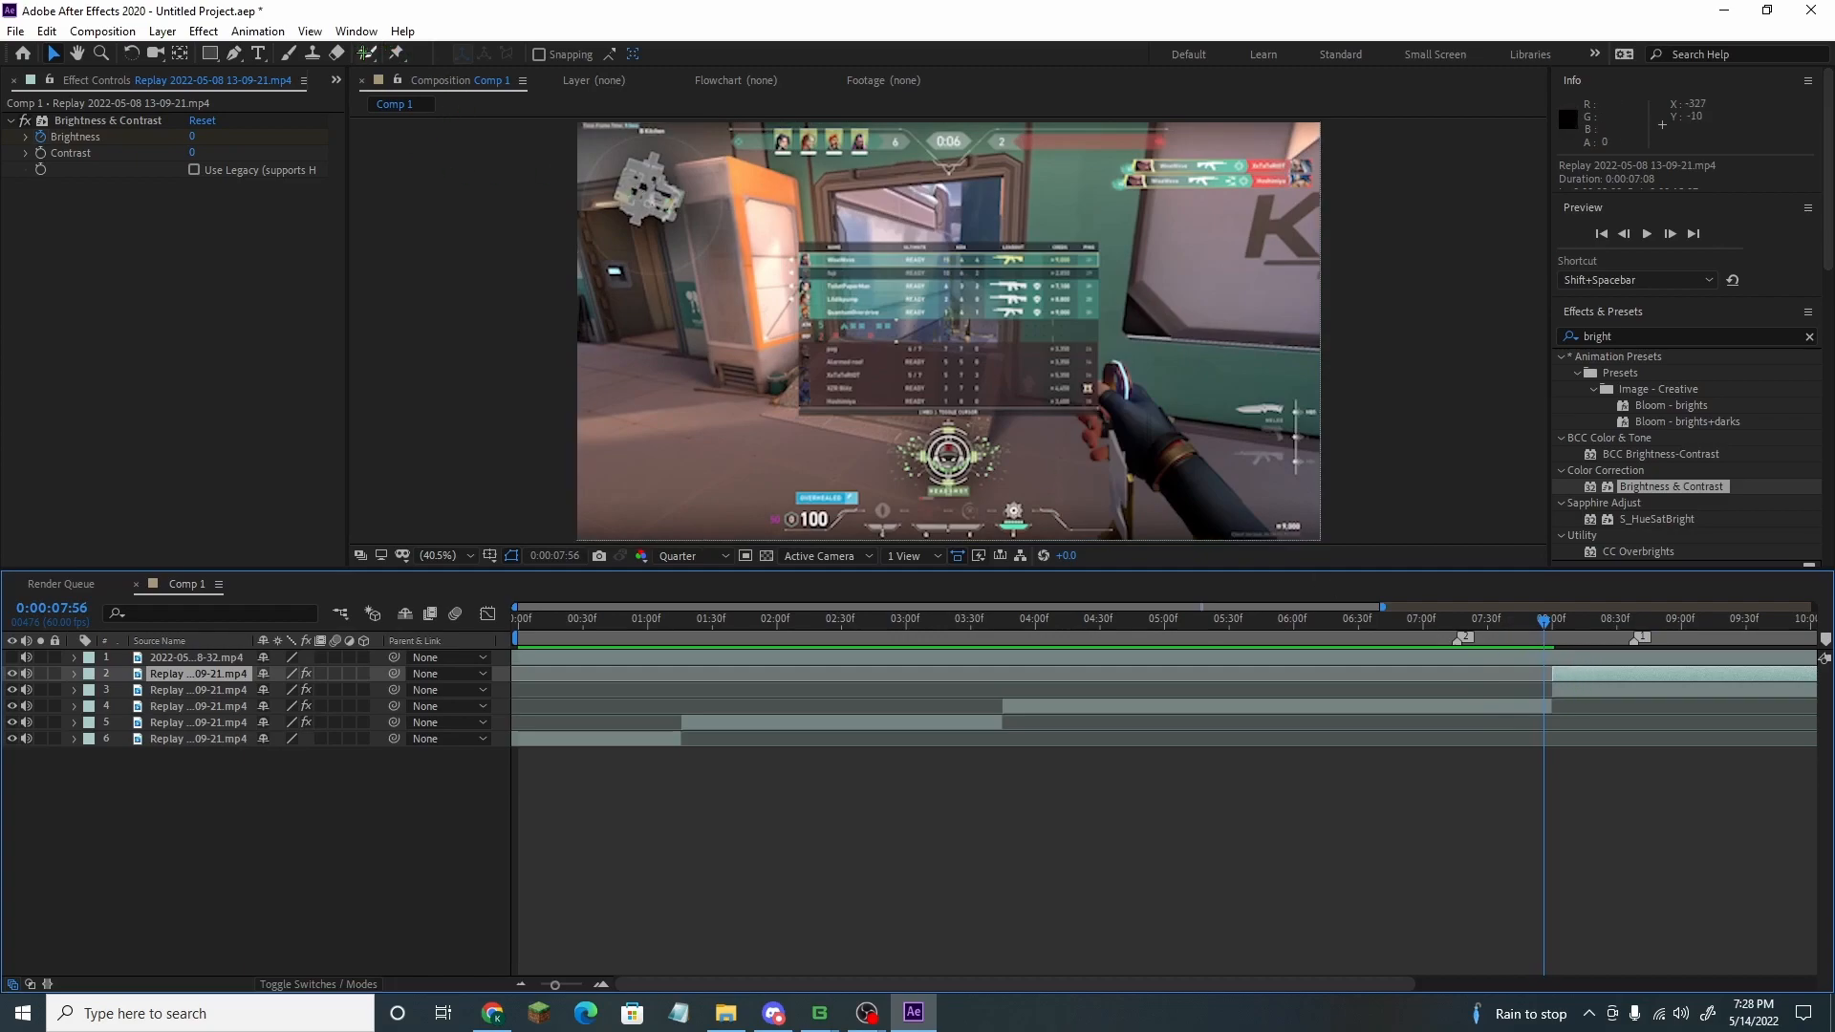
click(367, 53)
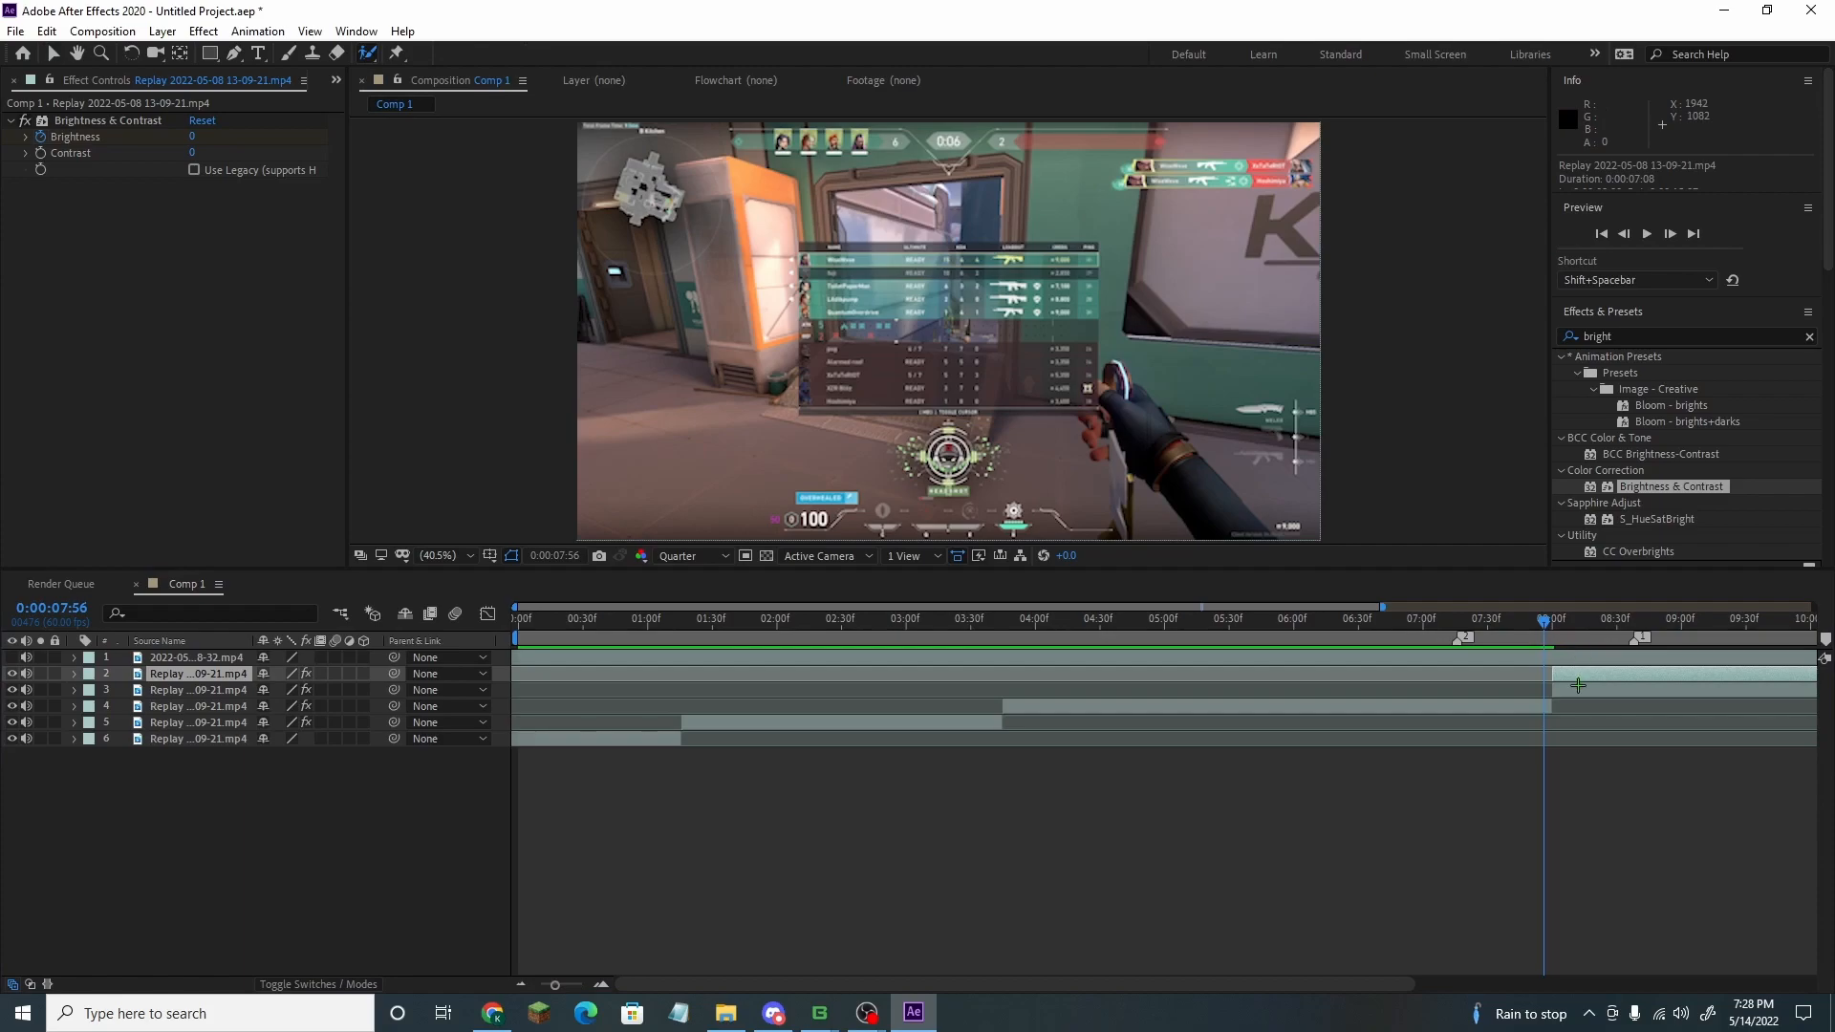
double_click(1574, 674)
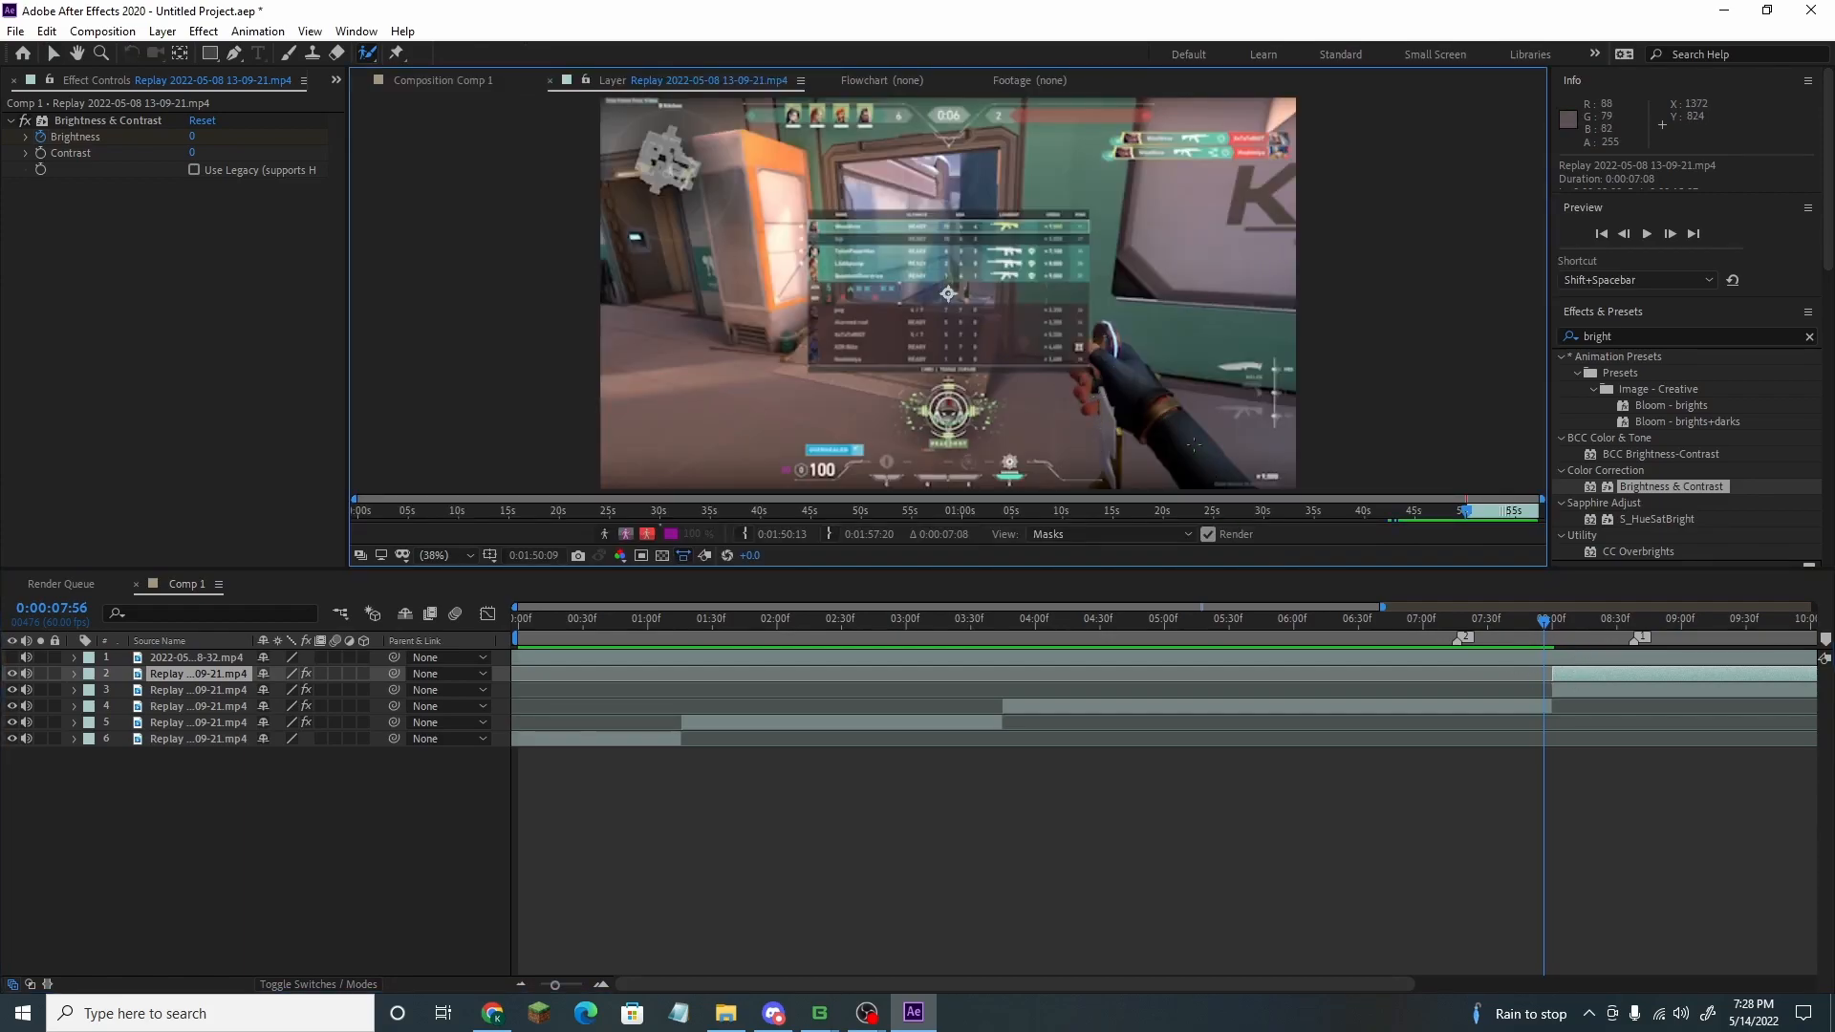
click(1552, 620)
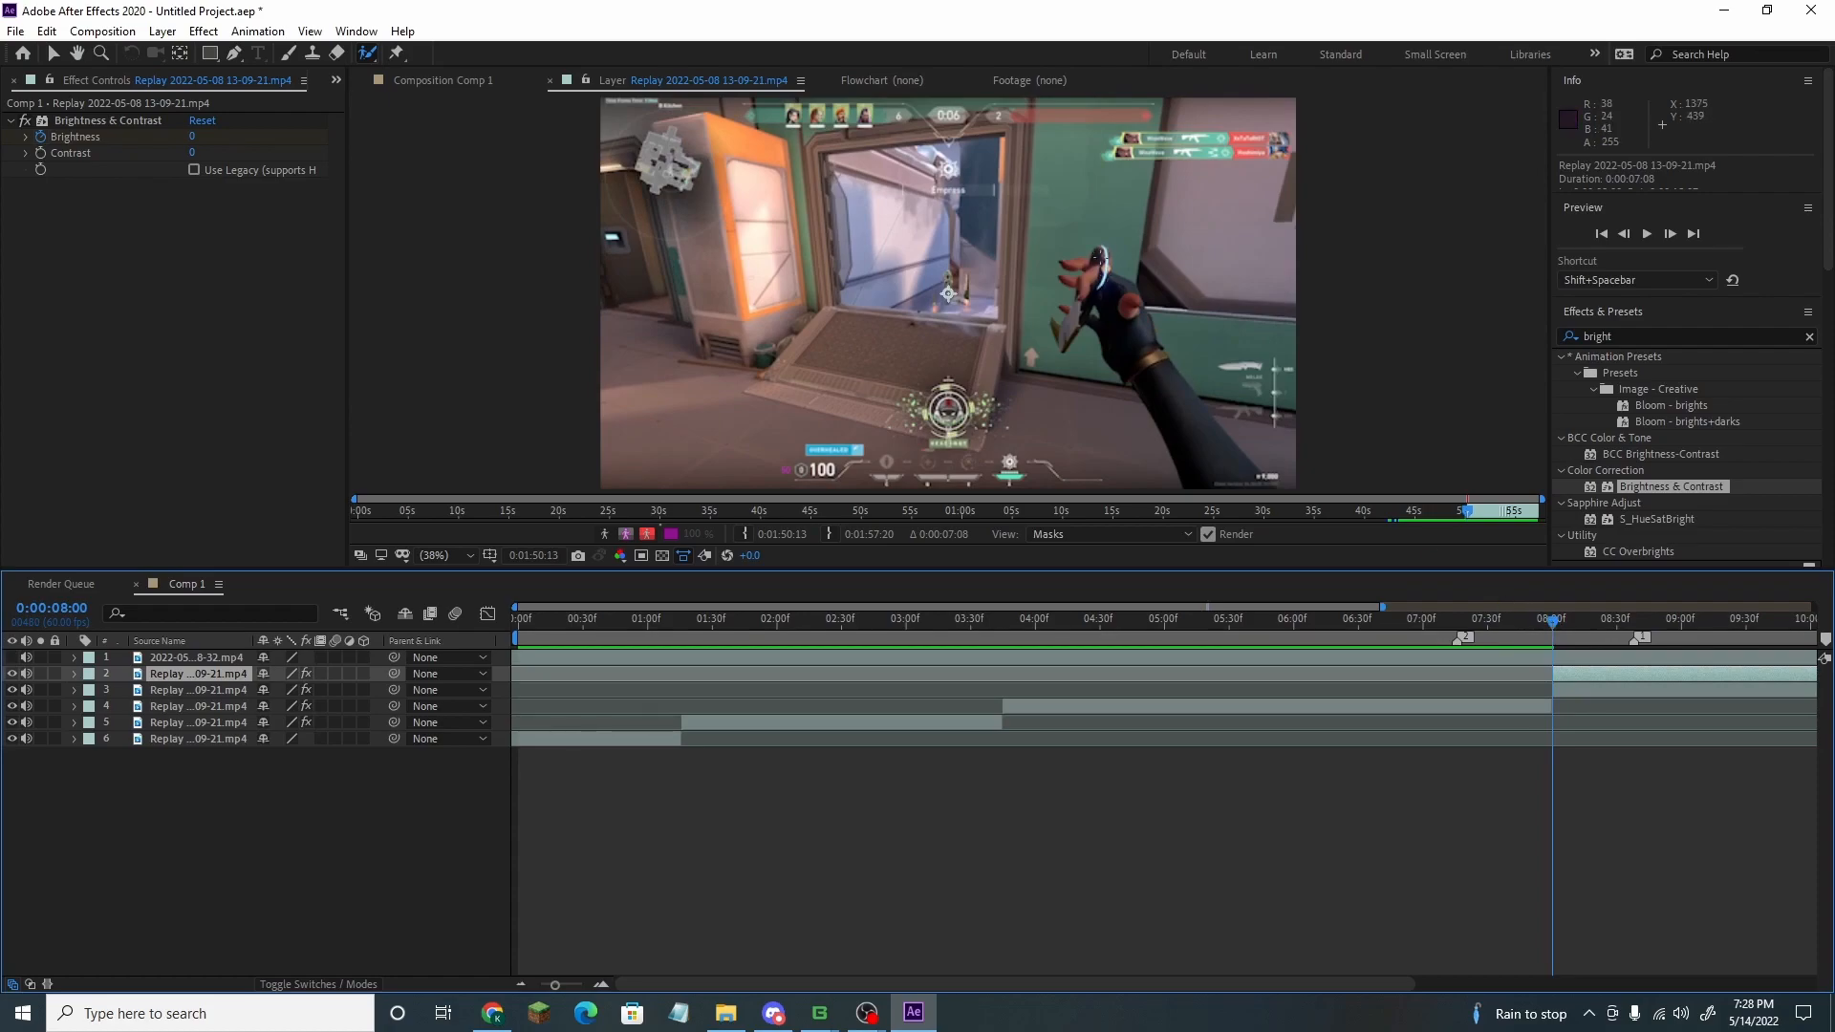
scroll(1099, 257, up, 2)
mouse_move(1326, 202)
mouse_down()
mouse_move(1355, 183)
mouse_move(1361, 203)
mouse_up()
drag(1334, 292, 1303, 332)
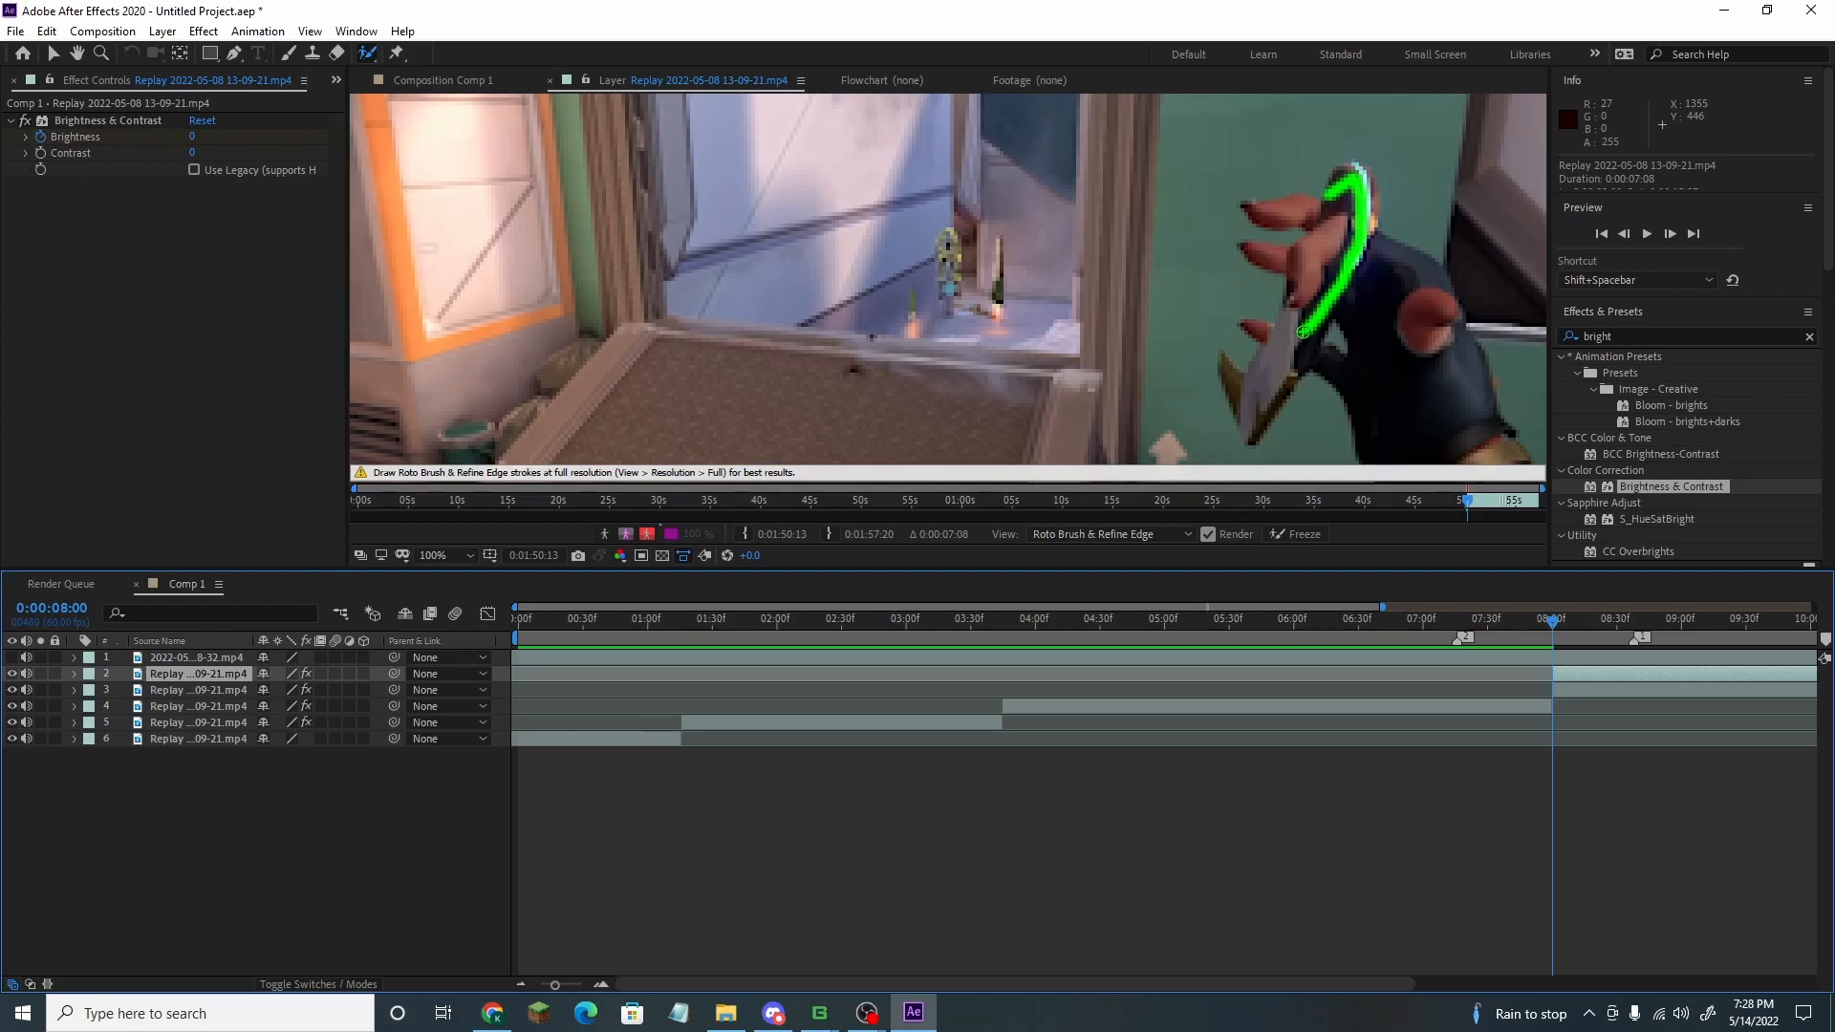
mouse_move(1239, 385)
mouse_down()
mouse_move(1246, 424)
mouse_move(1291, 351)
mouse_up()
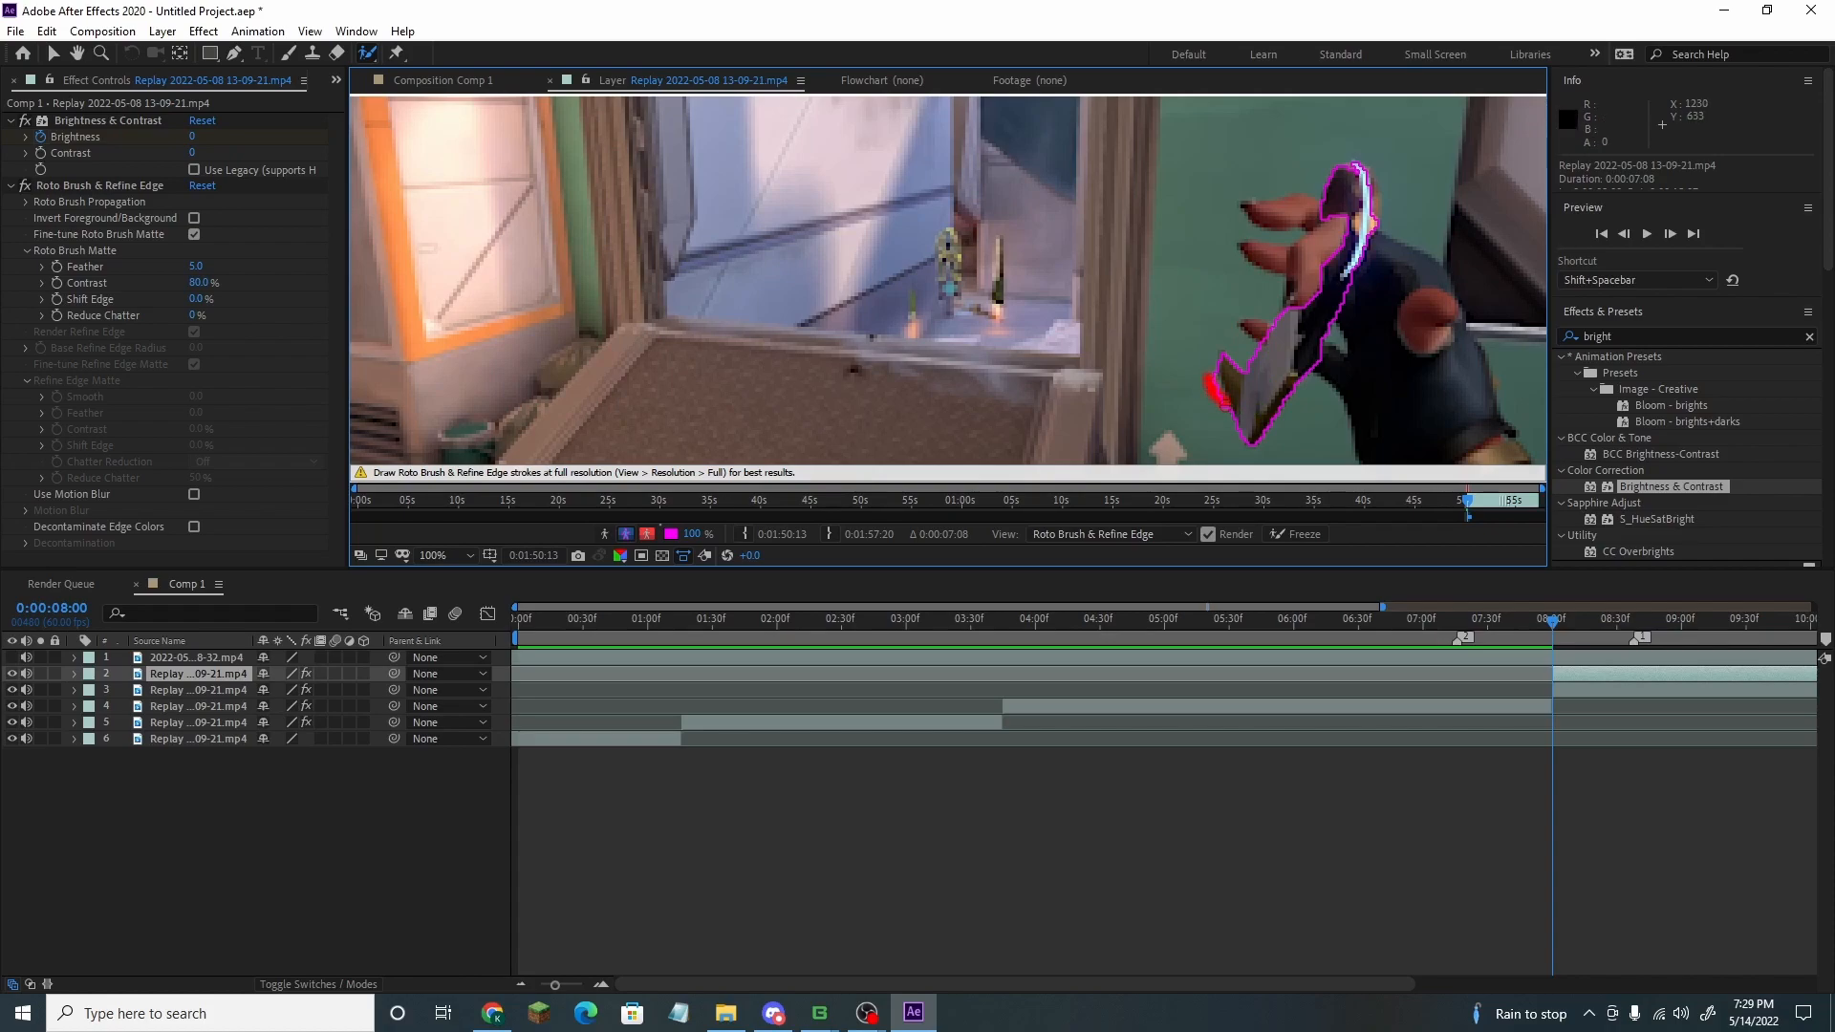
Correct the knife's Roto Brush selection on frames 0:00:08:01 to 0:00:08:03, subtracting the wall area beside the hand
key(Page_Down)
drag(1327, 354, 1238, 287)
key(Page_Down)
drag(1252, 129, 1271, 282)
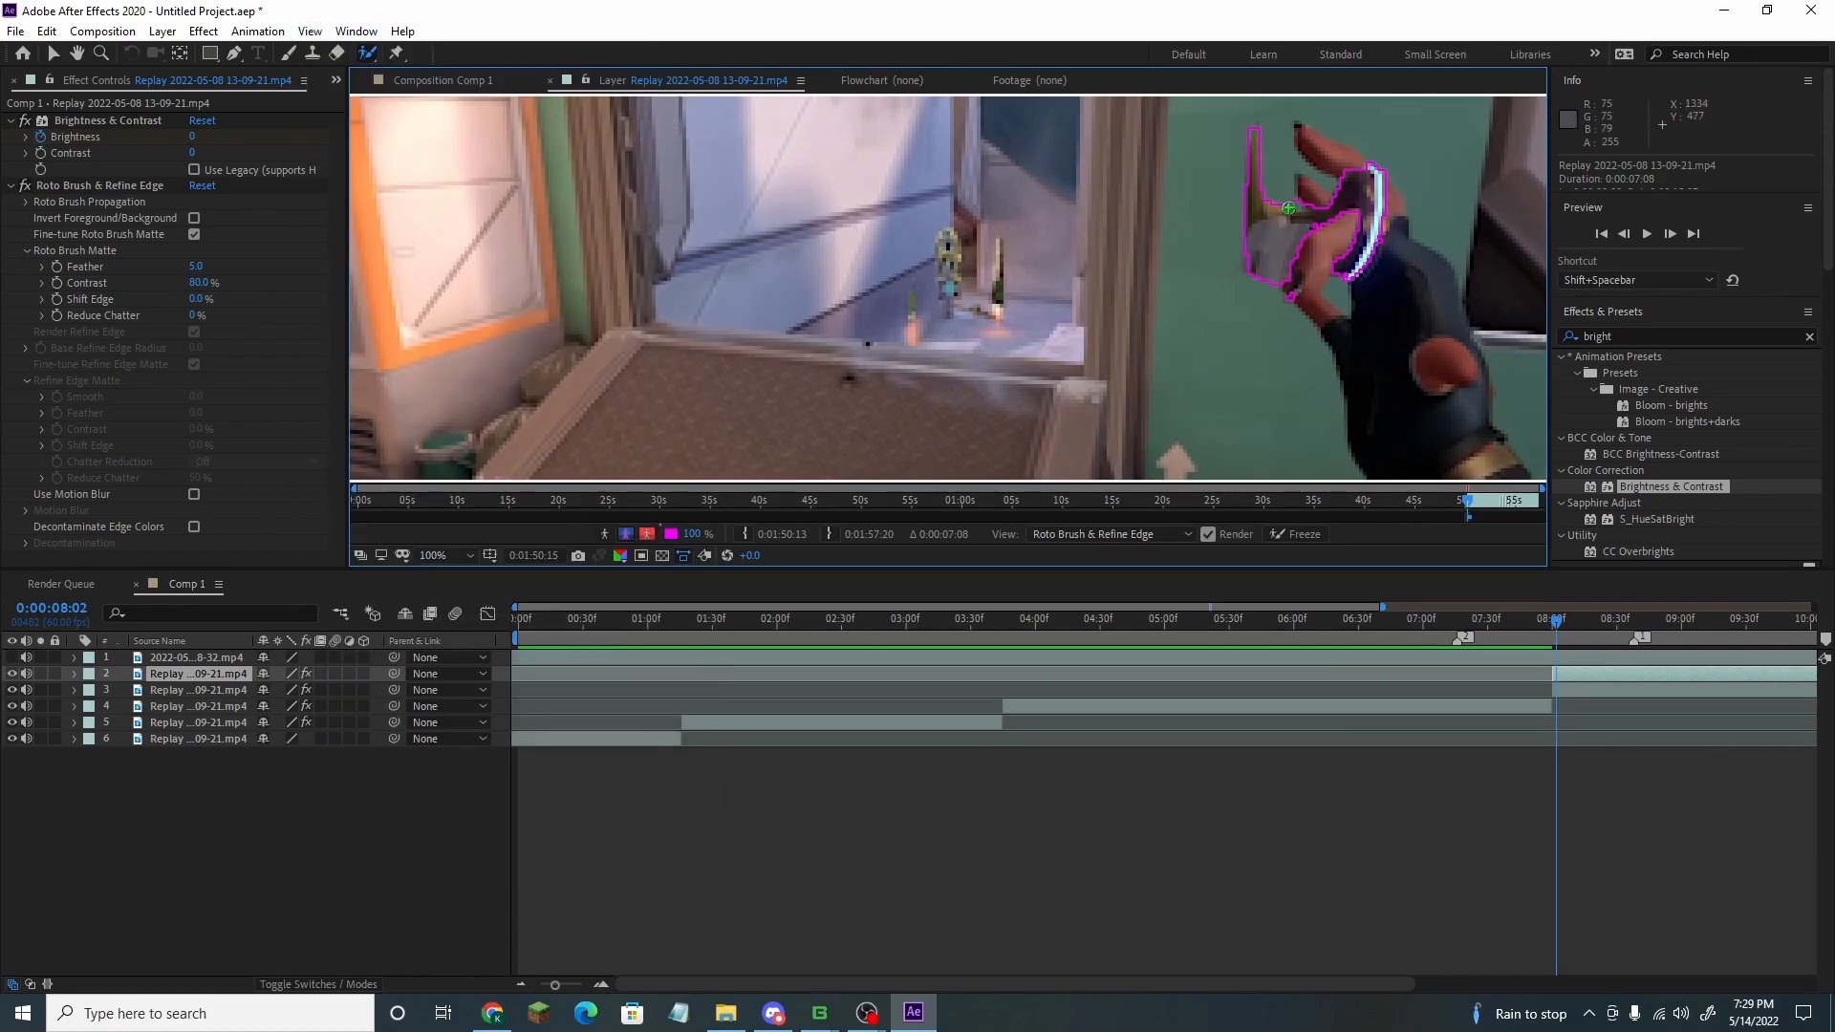
key(Page_Down)
key(comma)
mouse_move(1146, 102)
mouse_down()
mouse_move(1146, 245)
mouse_move(1138, 212)
mouse_move(1184, 431)
mouse_up()
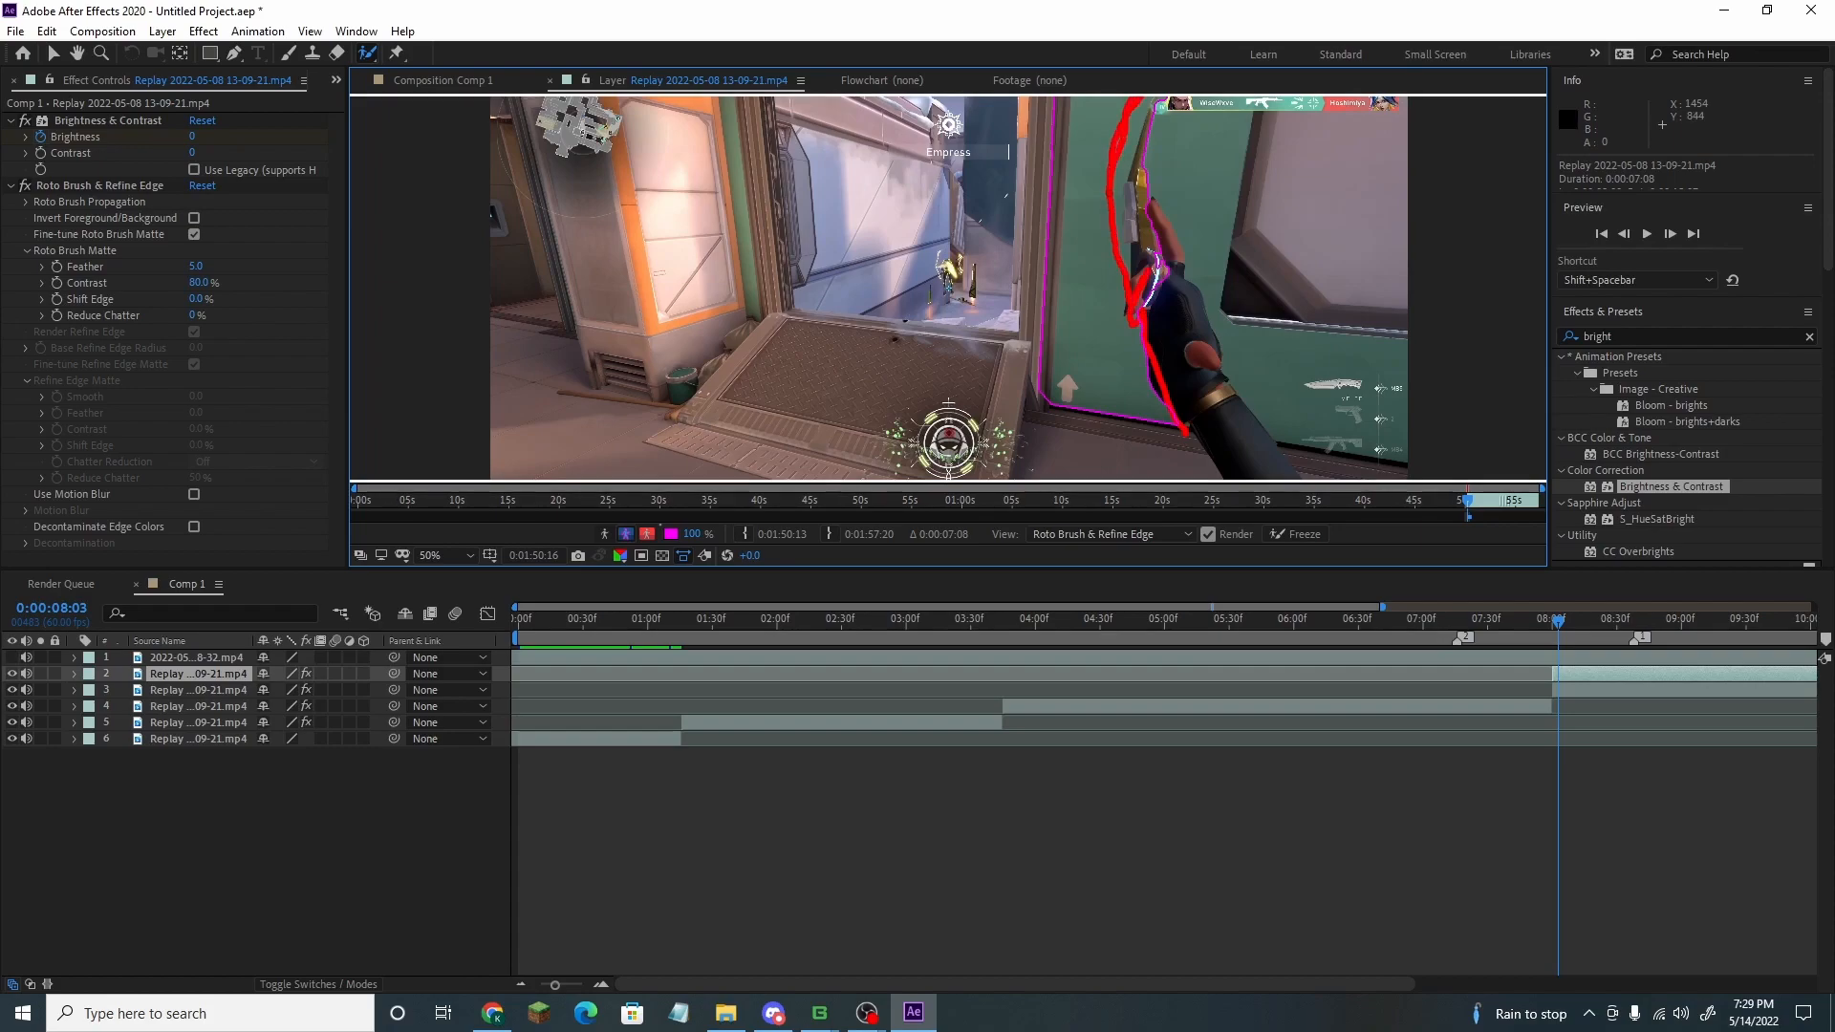
Refine the knife's Roto Brush outline frame by frame from 0:00:08:04 to 0:00:08:11
key(Page_Down)
drag(1164, 113, 1158, 251)
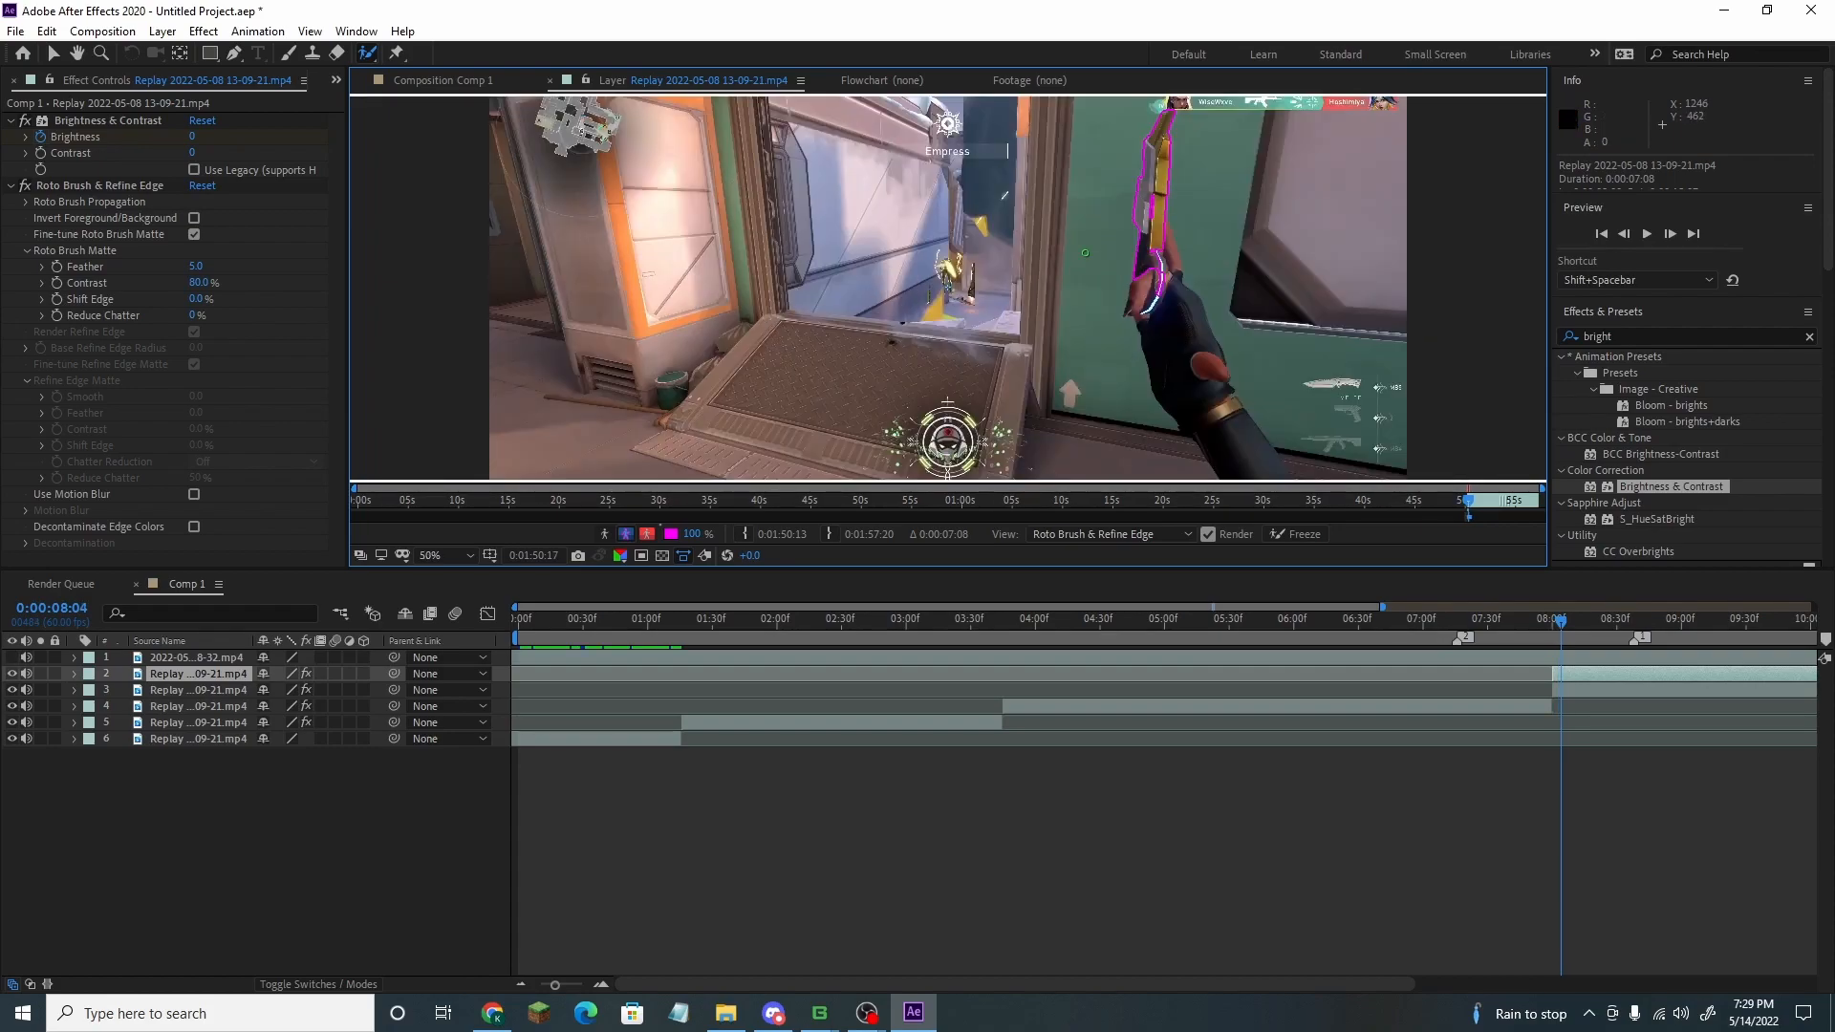
key(Page_Down)
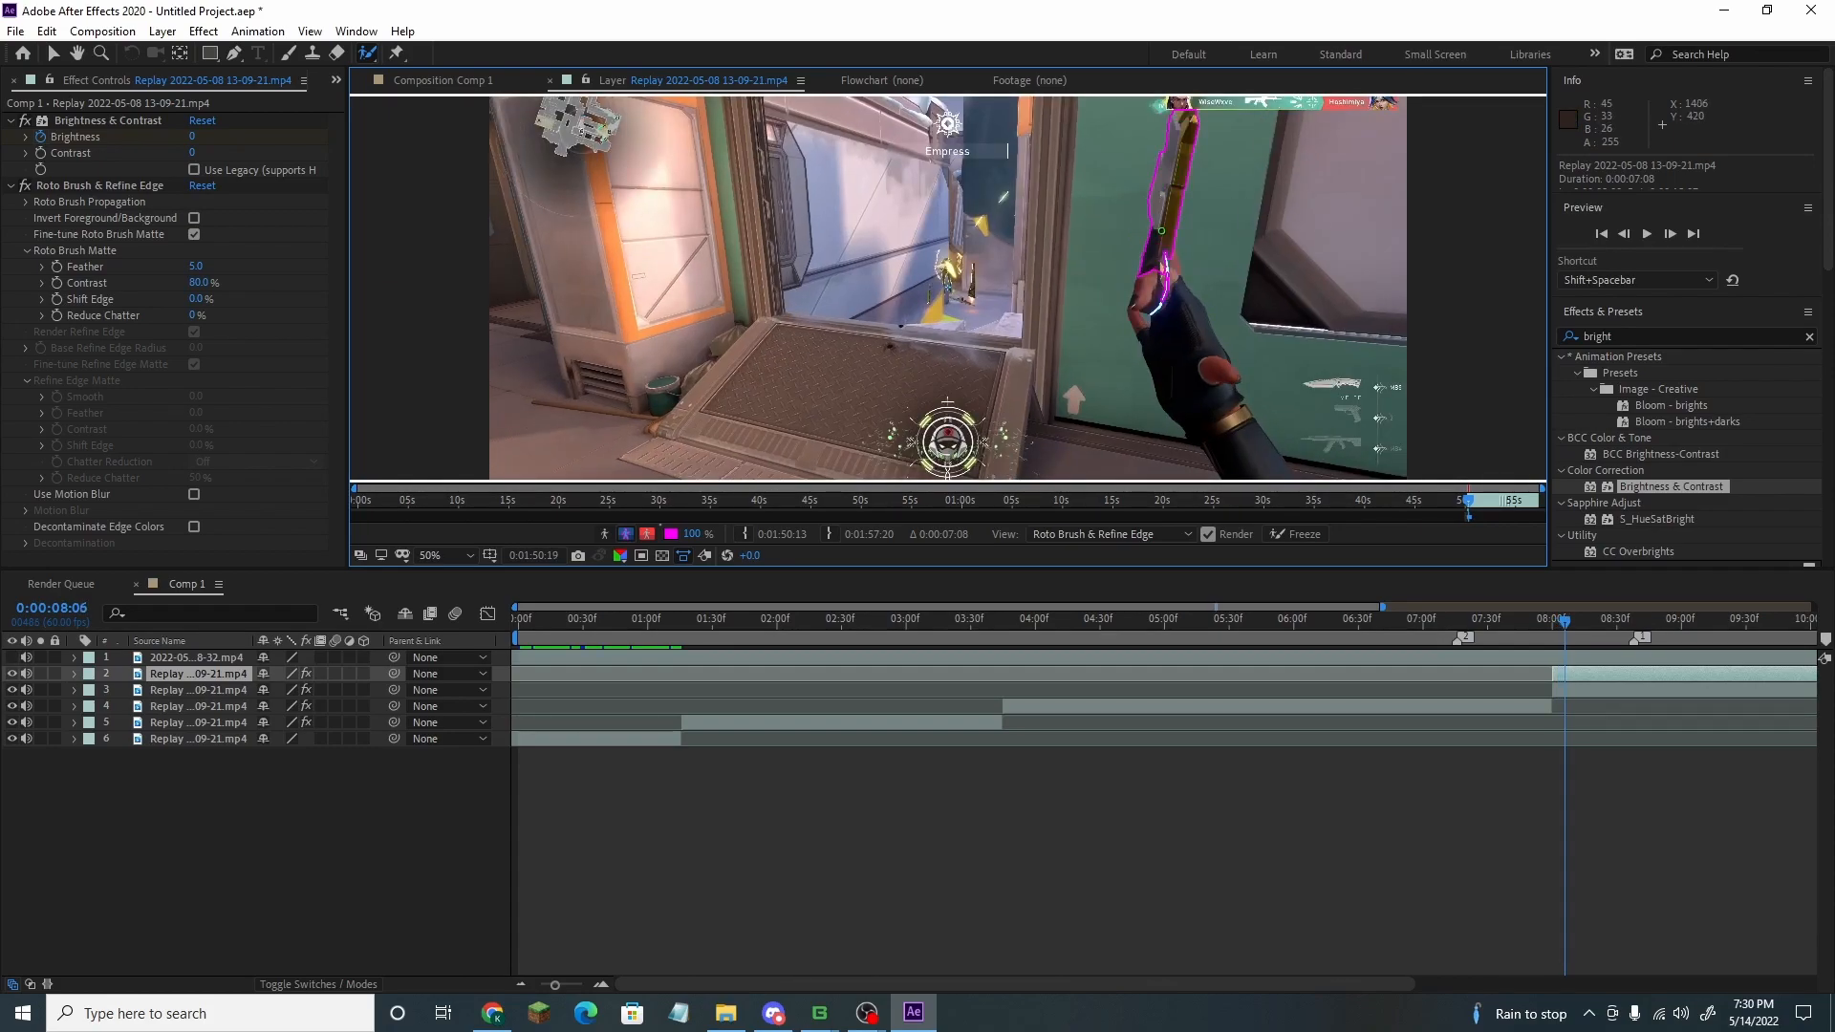
key(Page_Down)
key(Page_Down)
key(comma)
key(Page_Down)
key(Page_Down)
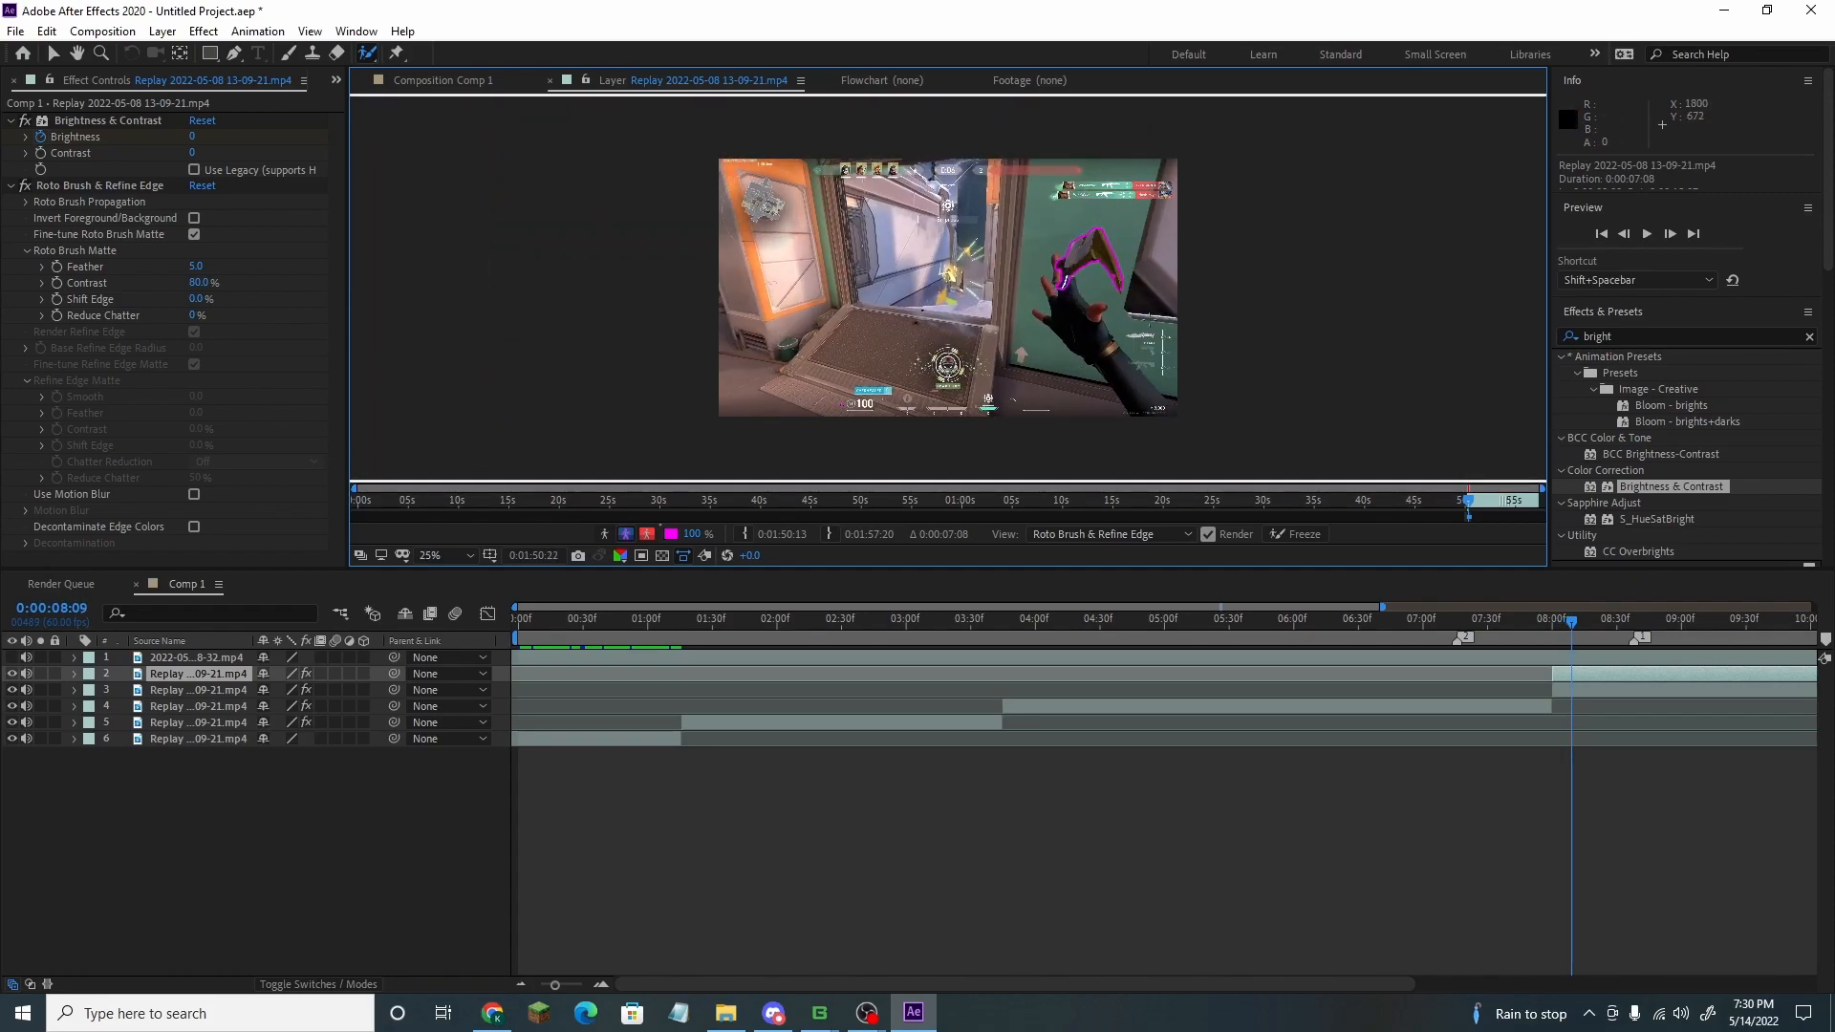
key(Page_Down)
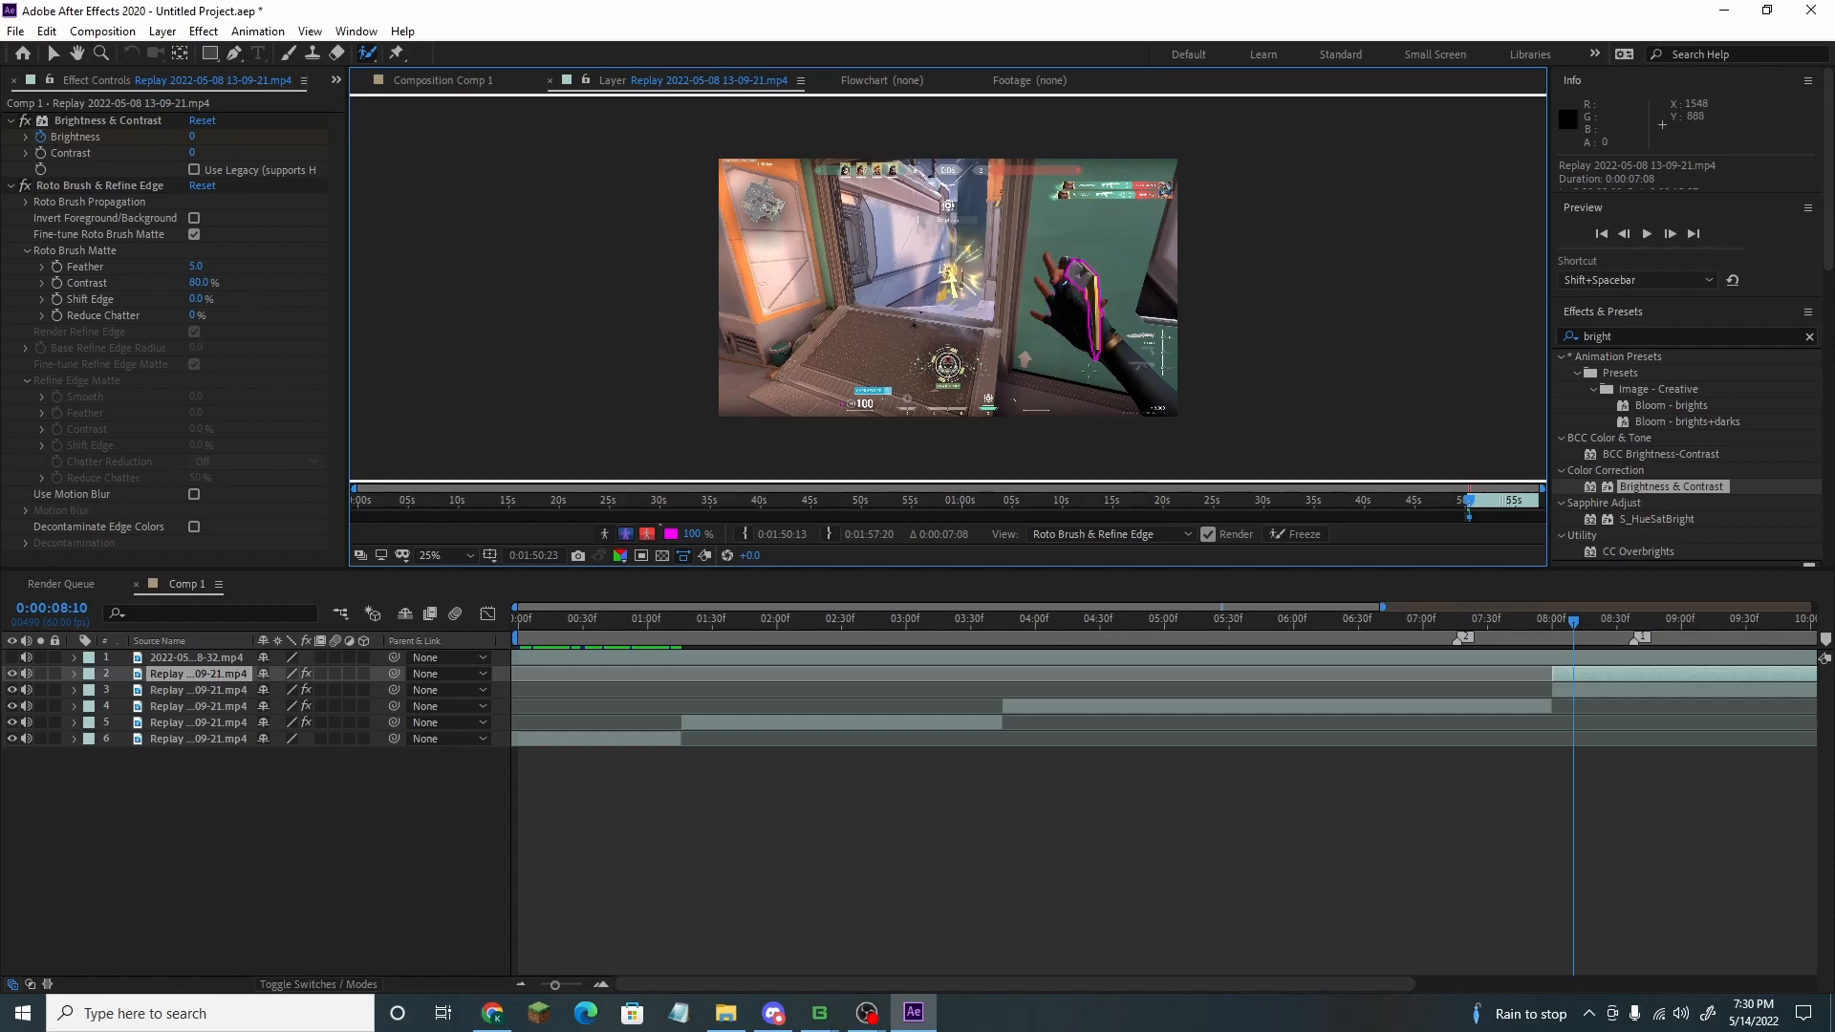
key(period)
key(Page_Down)
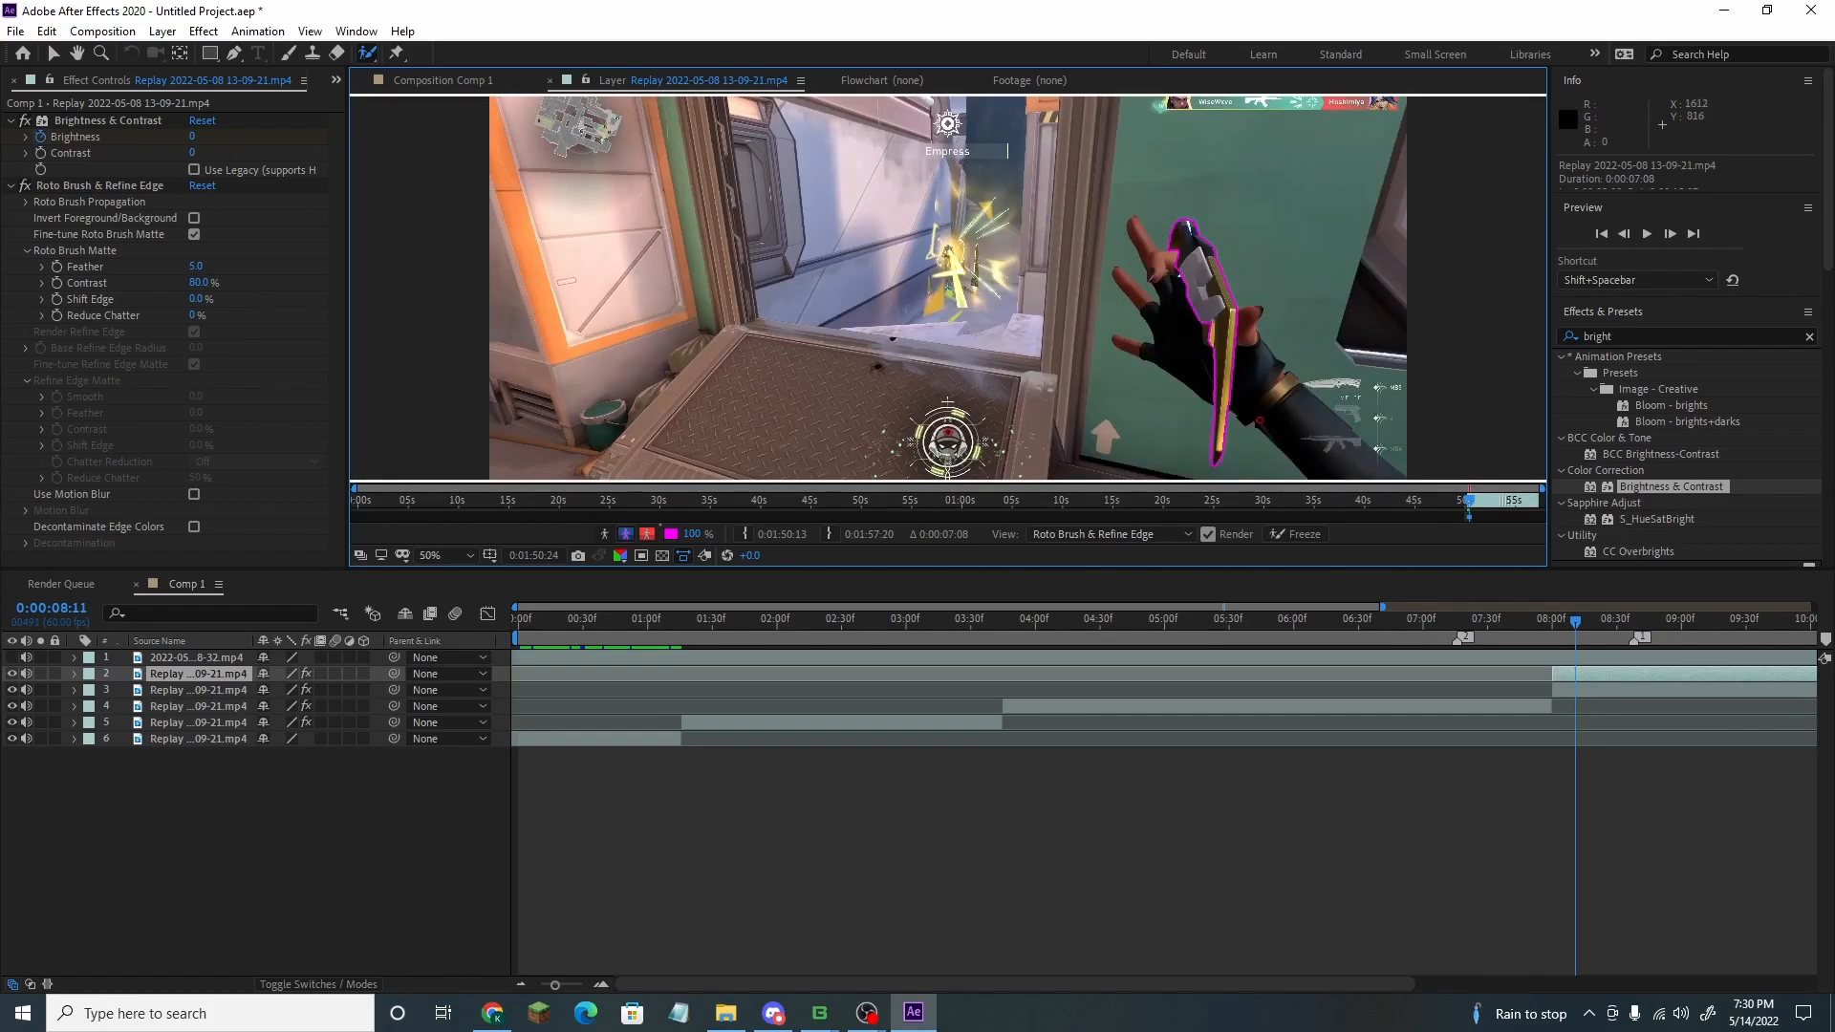
Trace the knife with the Roto Brush from frame 0:00:08:12 to 0:00:08:14 and freeze the propagation
key(Page_Down)
mouse_move(1263, 379)
alt+mouse_down()
mouse_move(1211, 256)
mouse_move(1174, 338)
mouse_move(1195, 320)
alt+mouse_up()
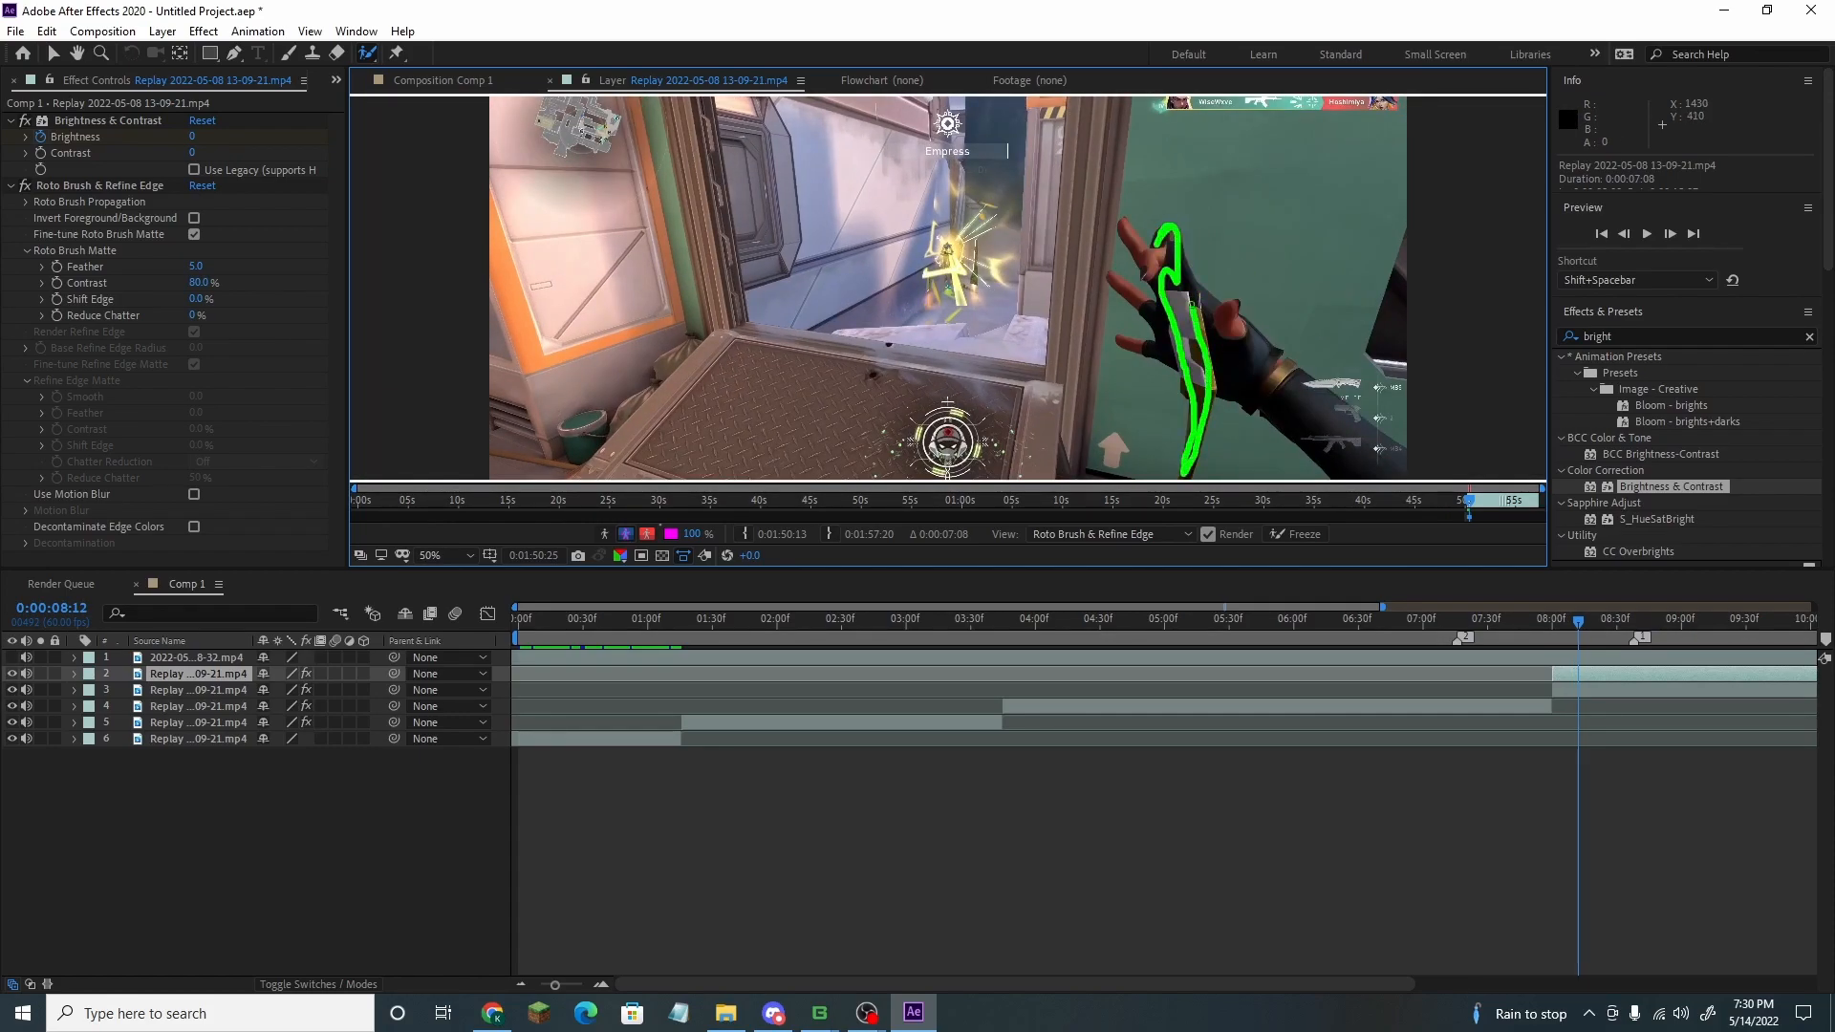
key(comma)
key(Page_Down)
key(Page_Down)
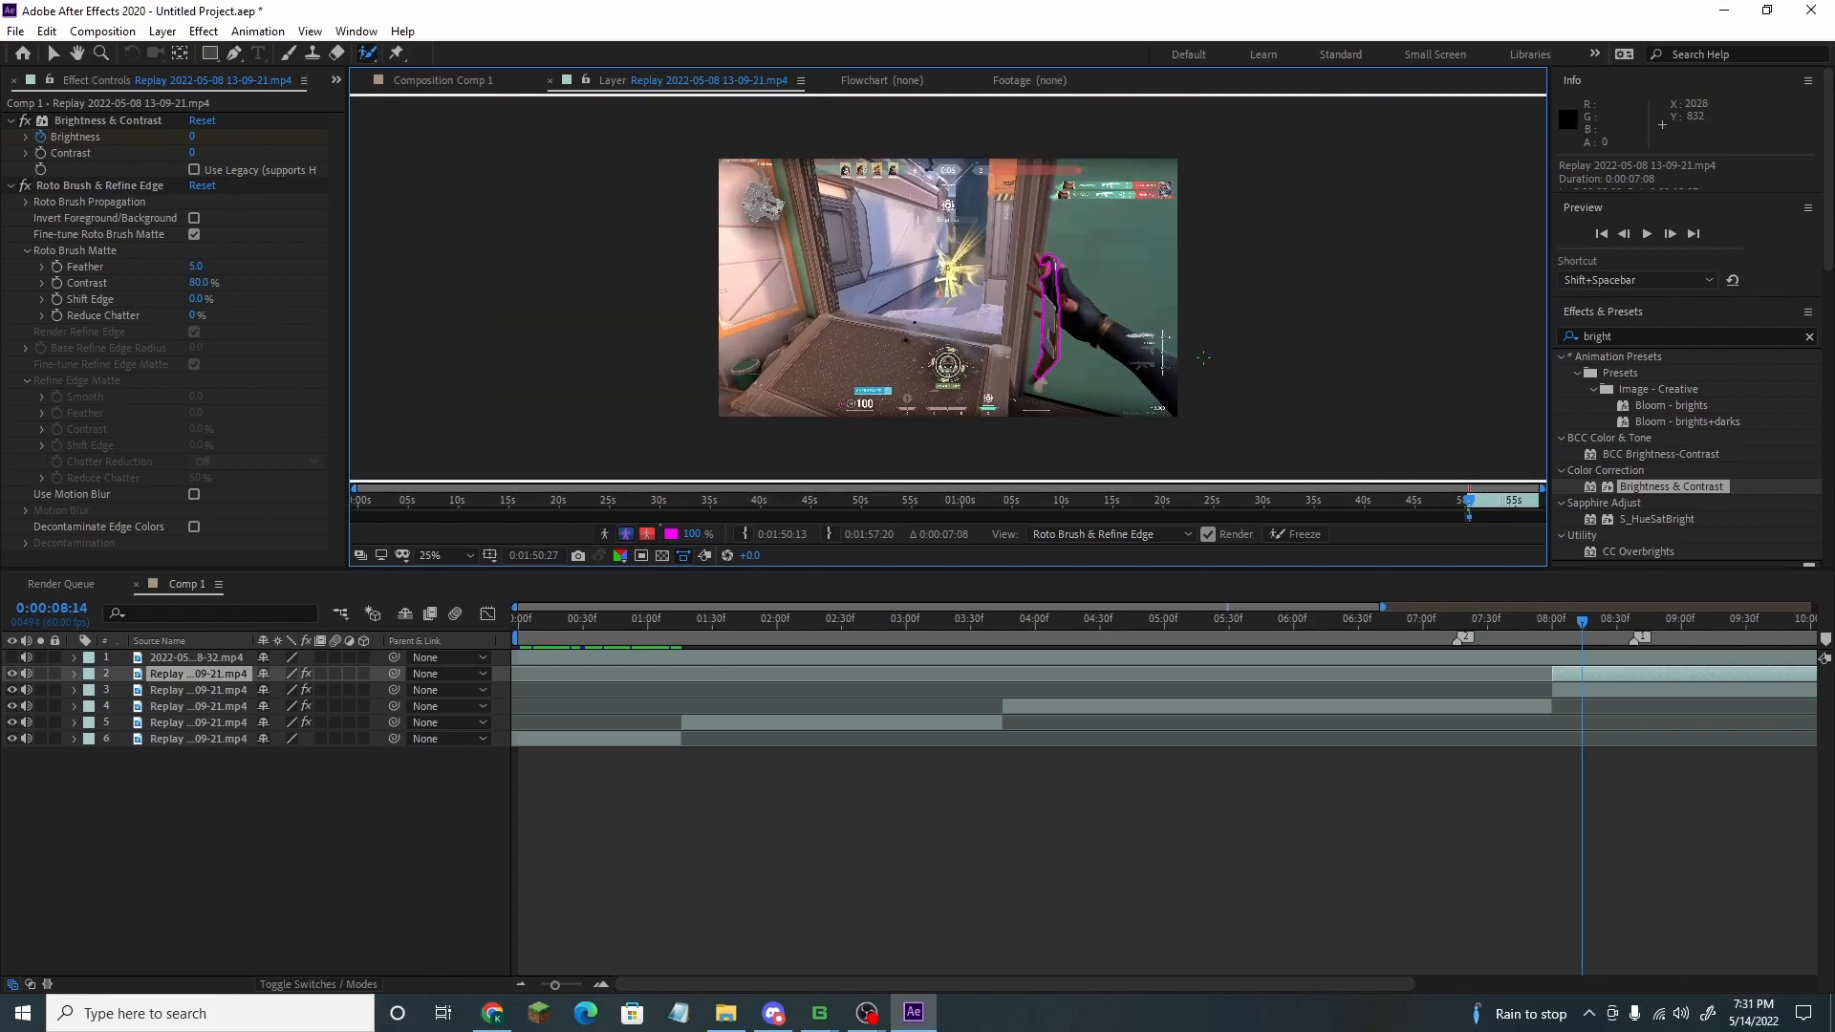
click(1285, 534)
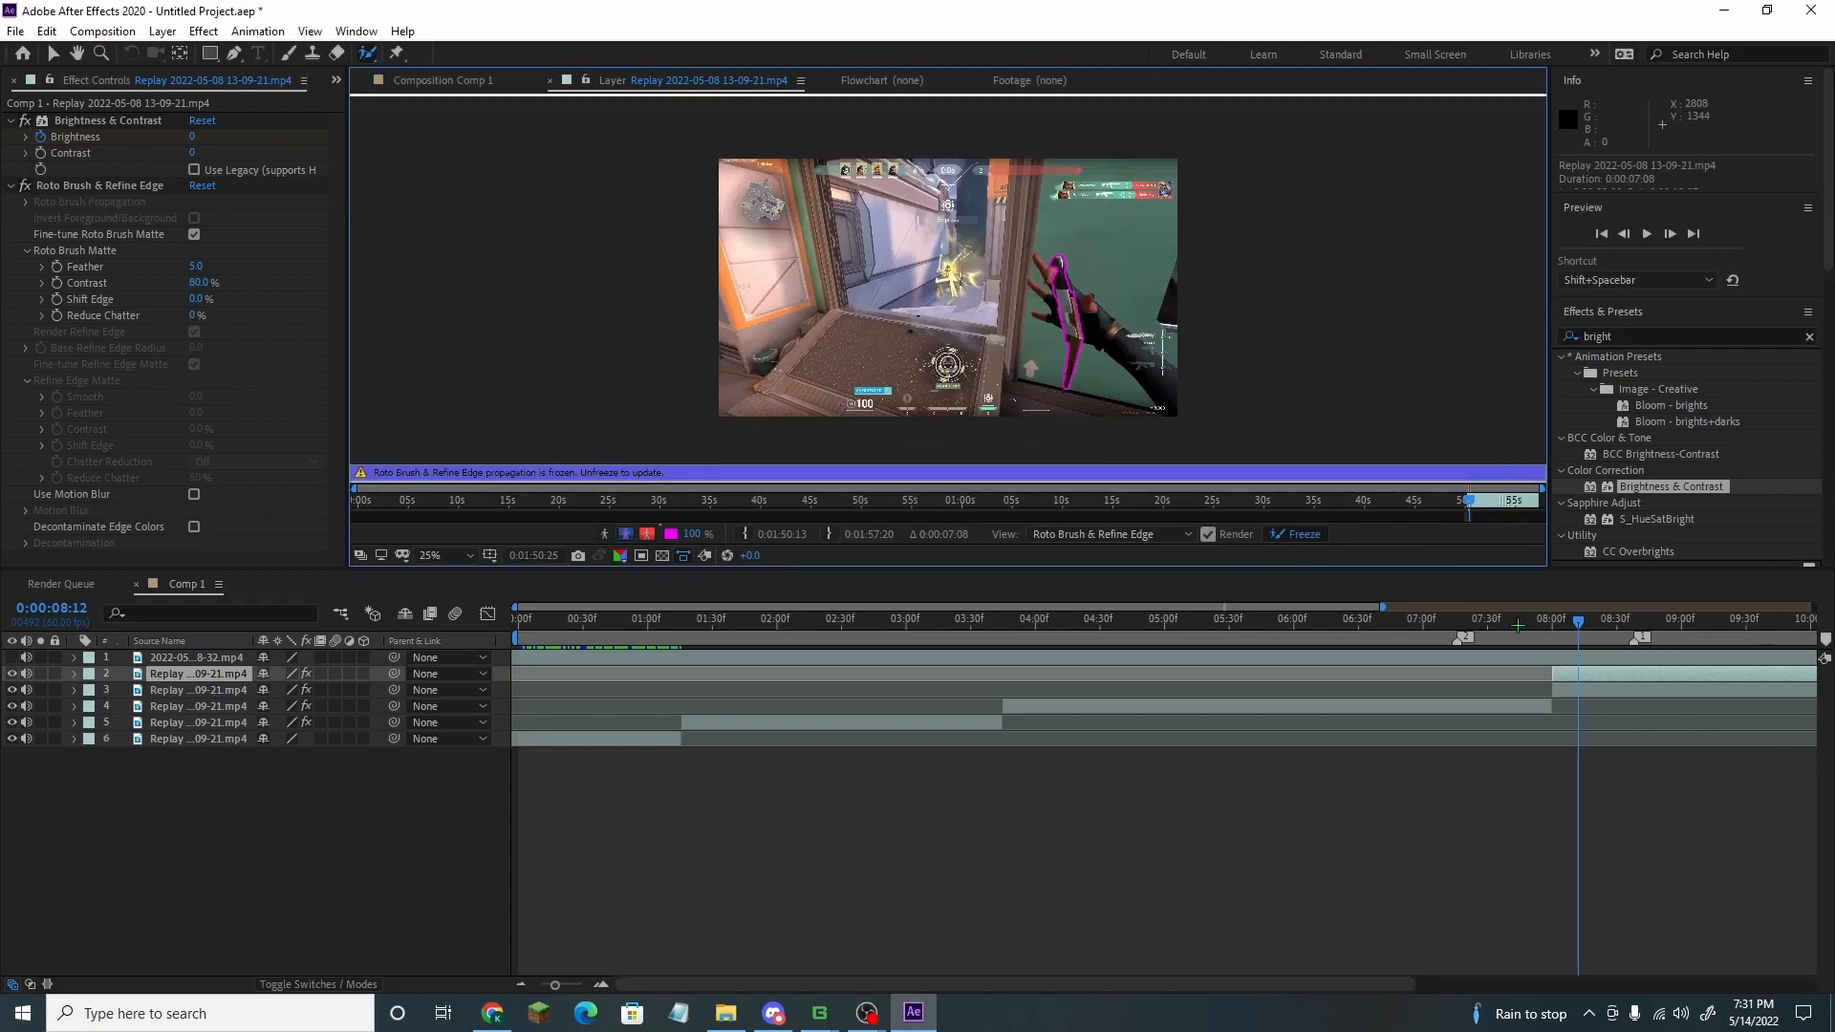
Back in Comp 1, apply S_EdgeColorize to the rotoscoped knife layer and set its Top colour to black
drag(1581, 623, 1353, 623)
click(421, 82)
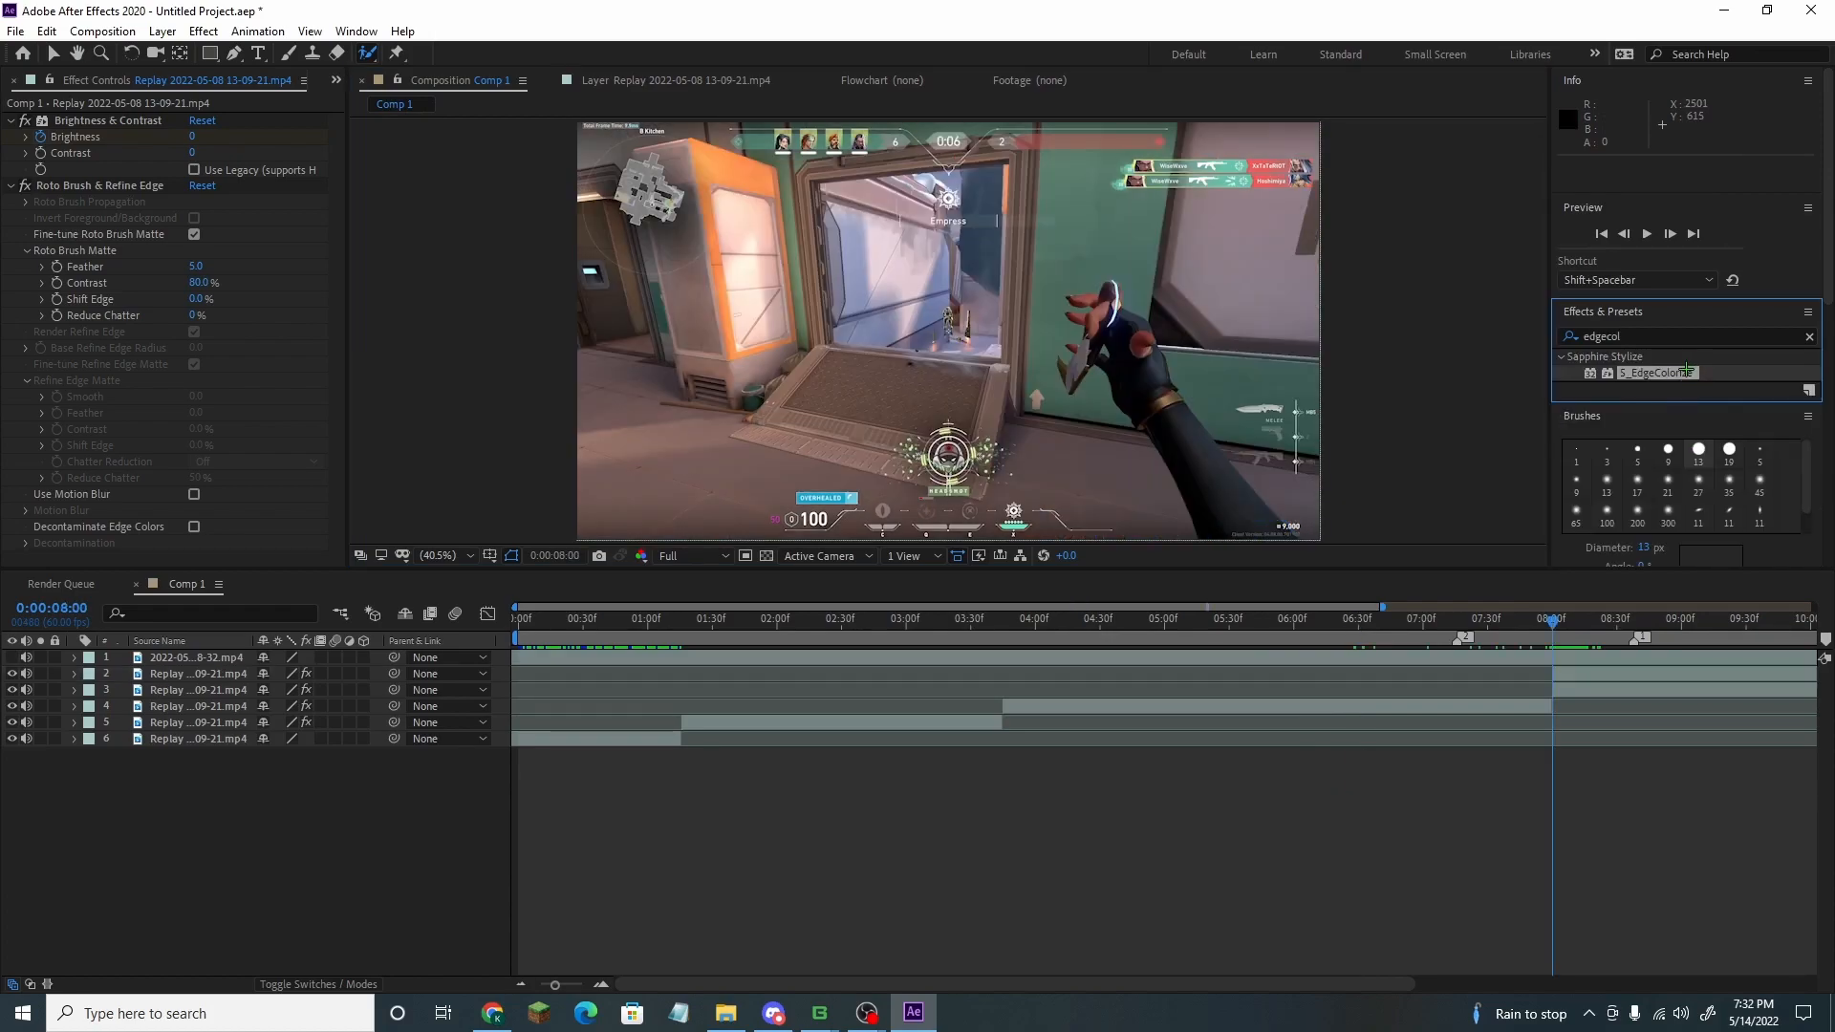
drag(1687, 370, 1574, 631)
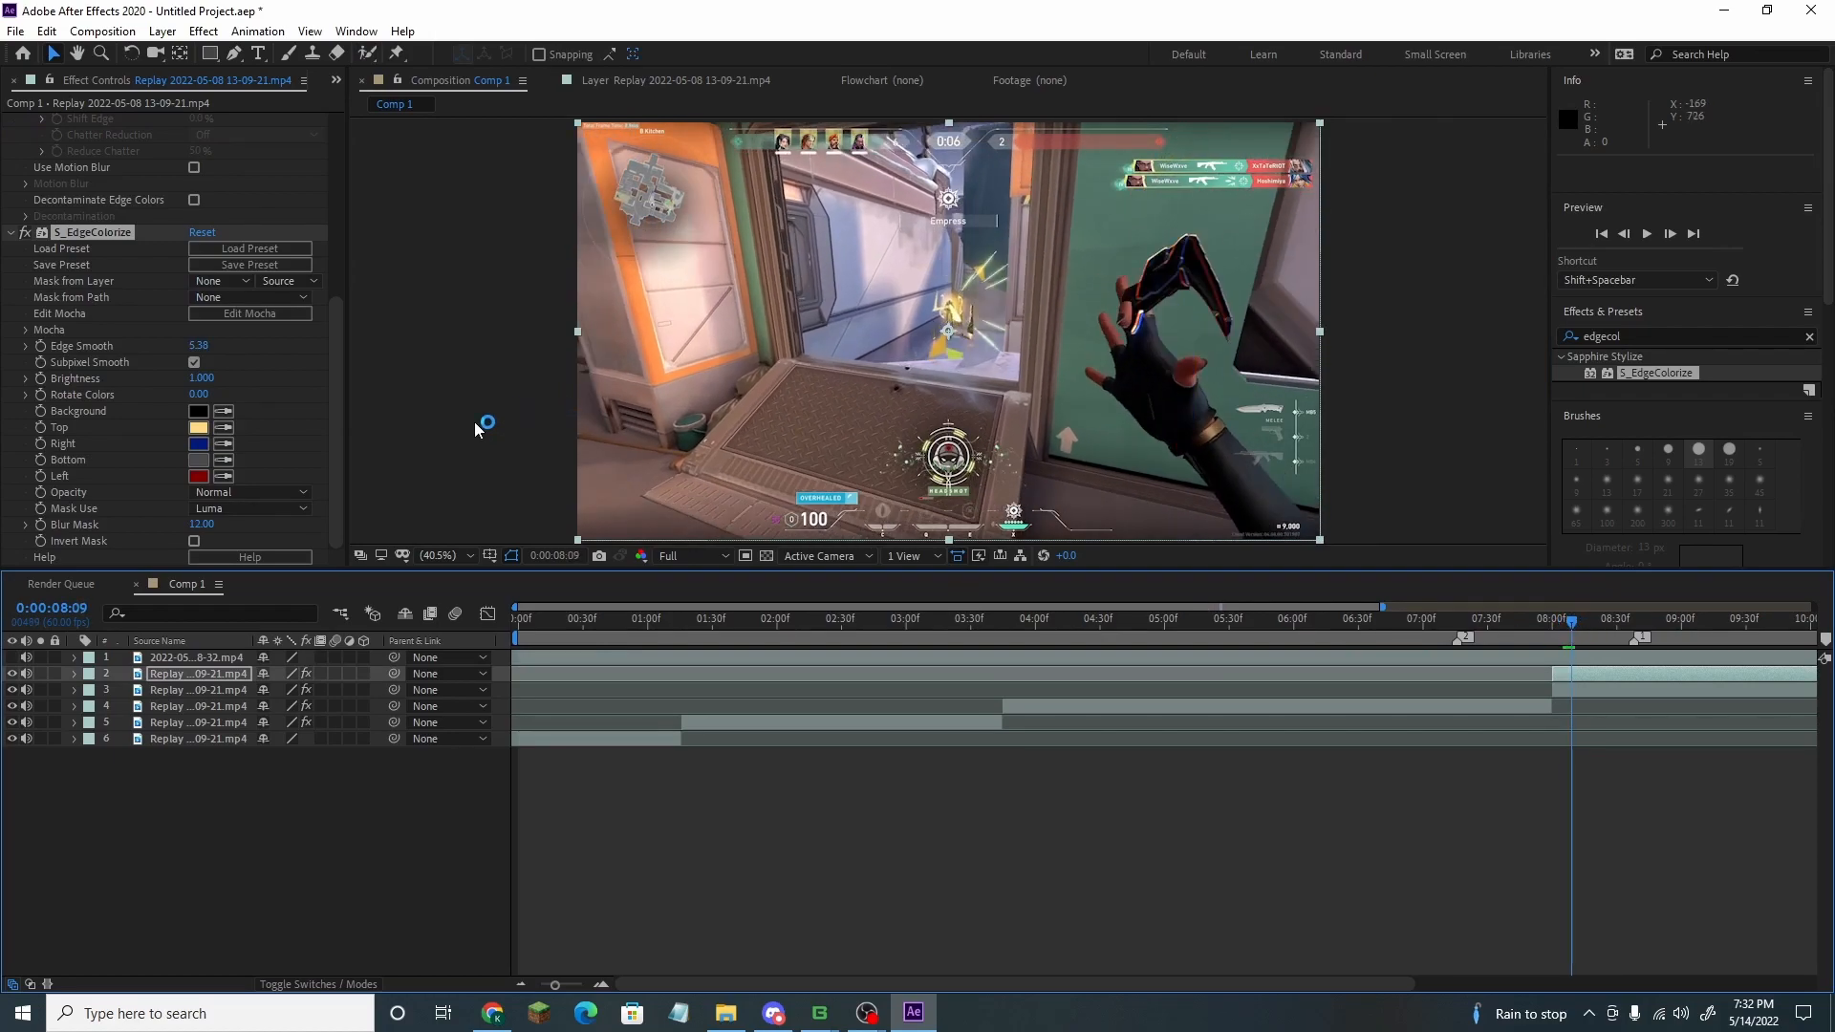
click(199, 427)
drag(860, 442, 726, 621)
click(1083, 389)
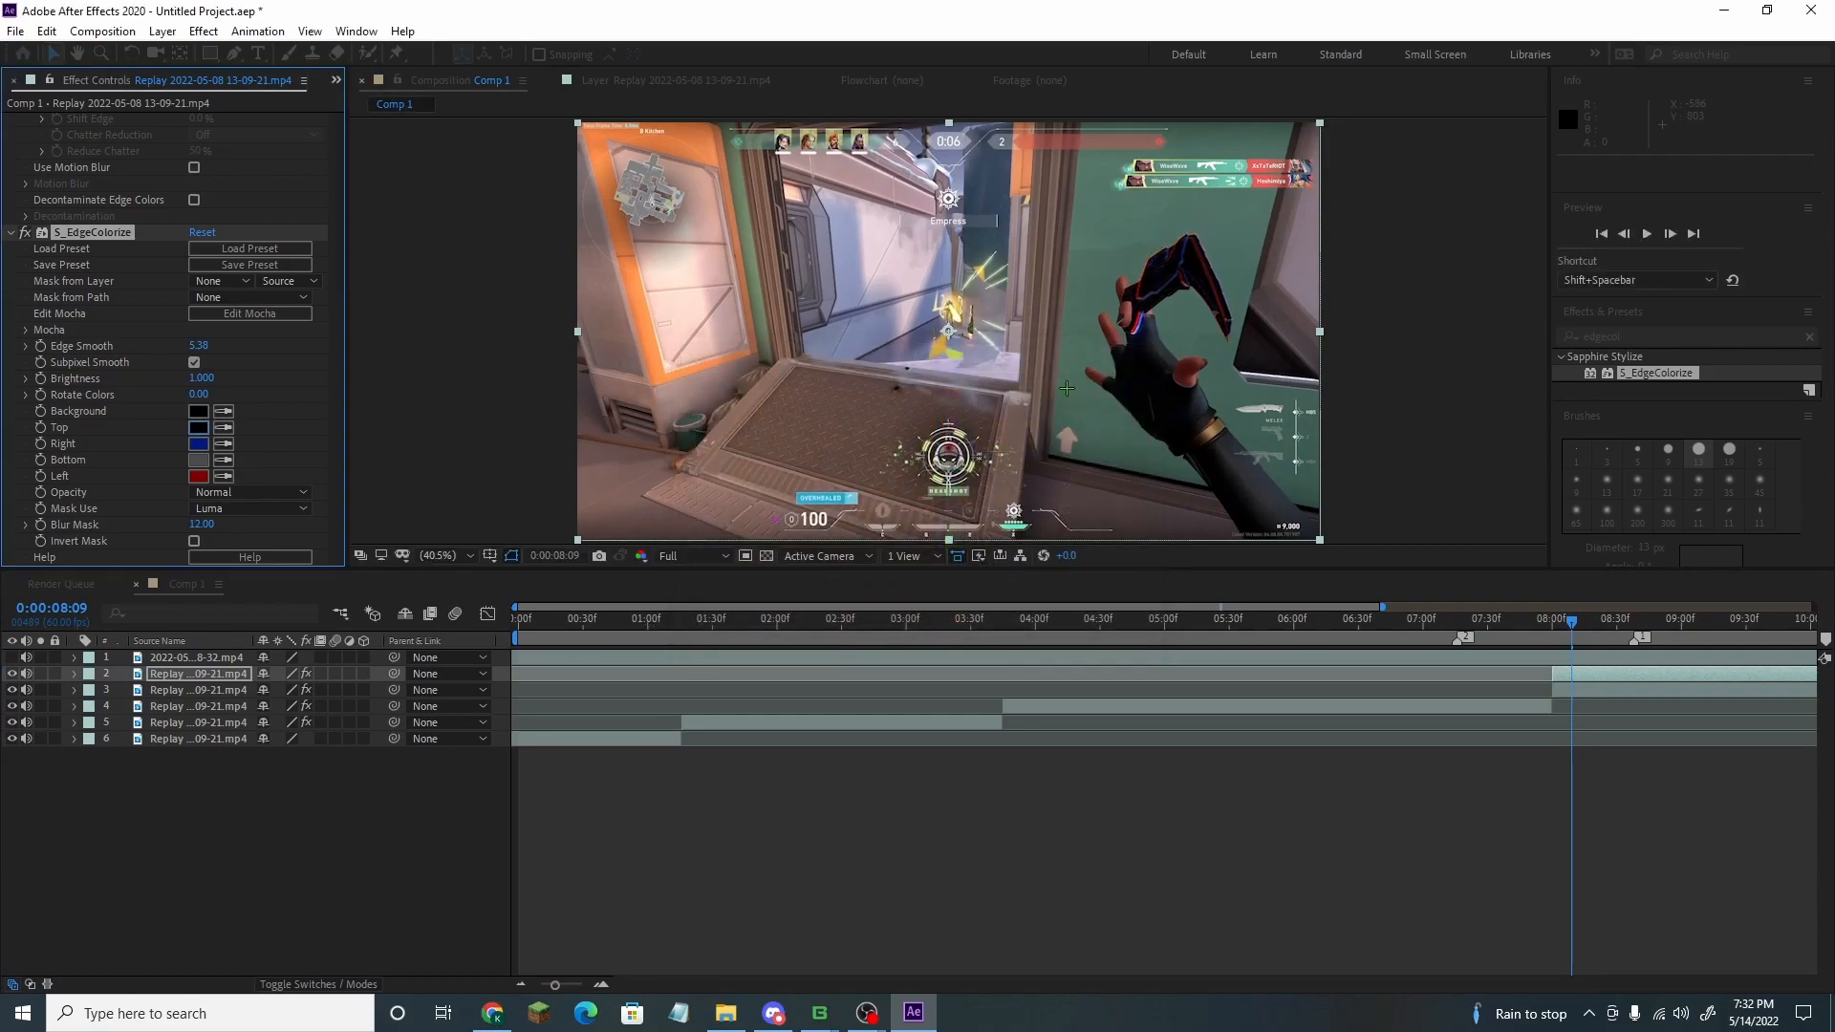
Set the S_EdgeColorize Right colour to bright yellow-green and the Bottom colour to orange
click(198, 443)
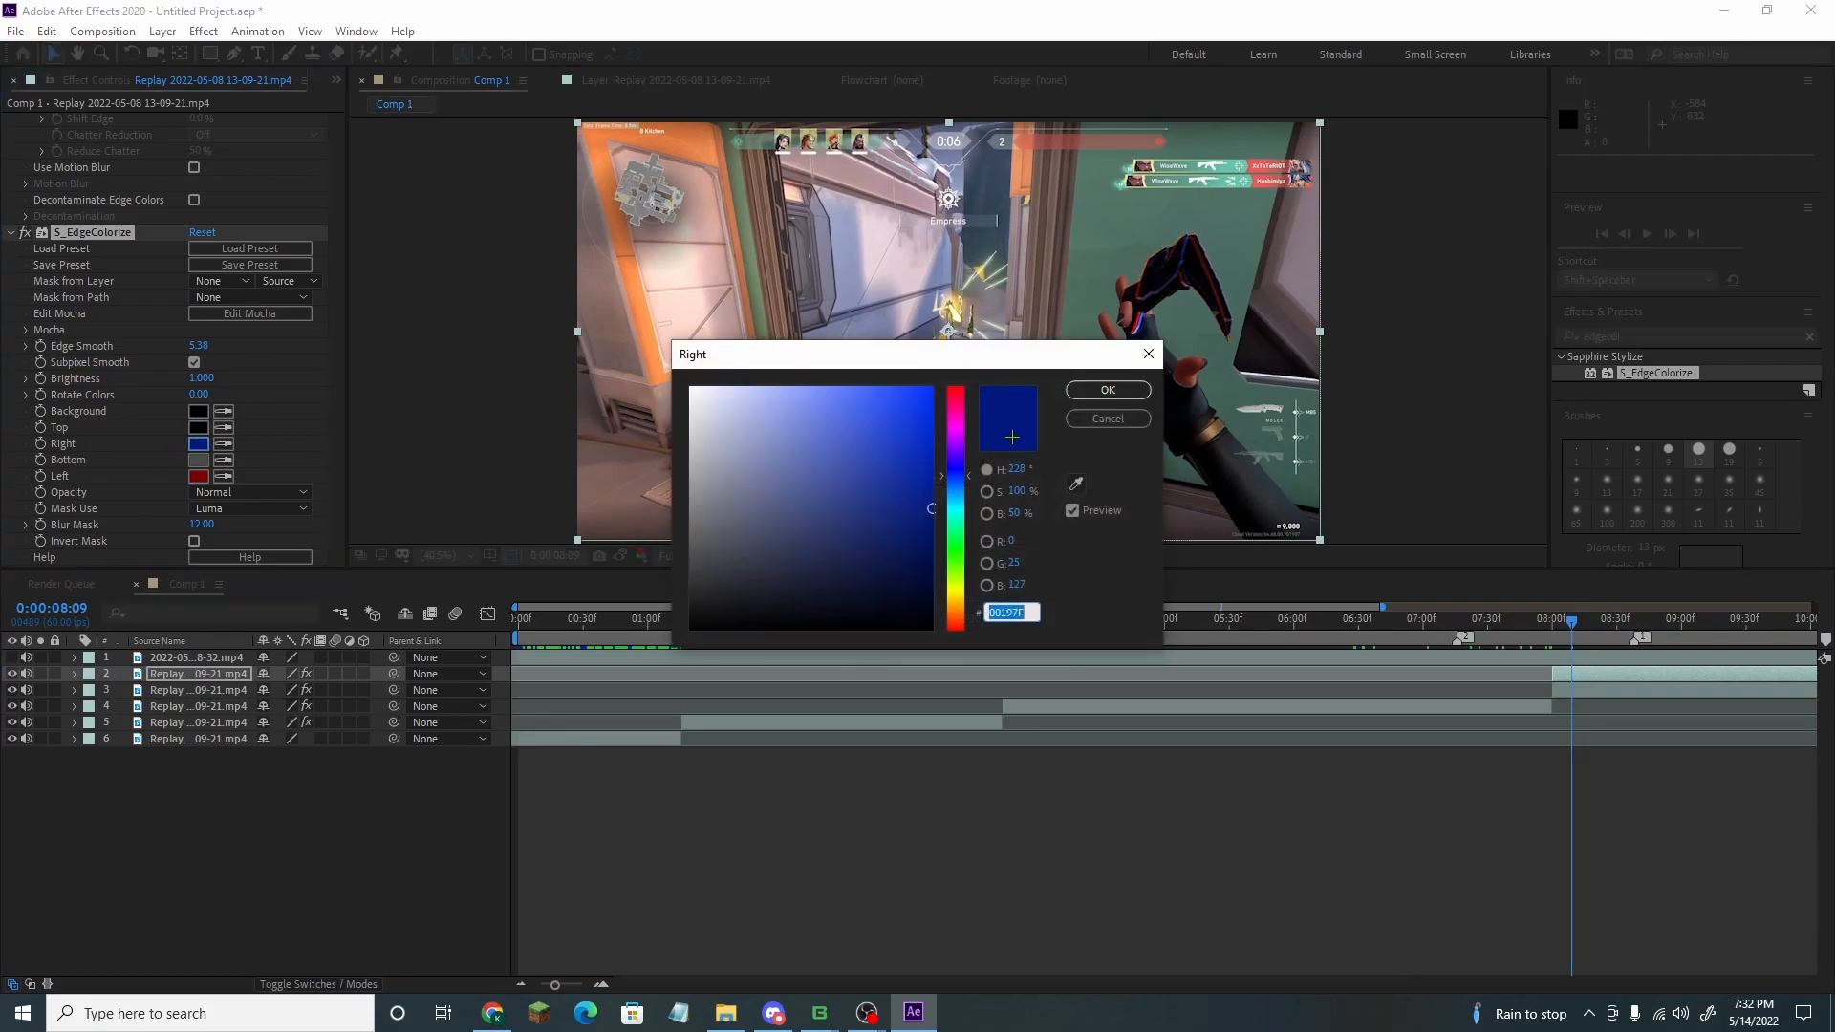
drag(949, 533, 955, 578)
click(913, 479)
drag(936, 376, 934, 378)
click(1107, 390)
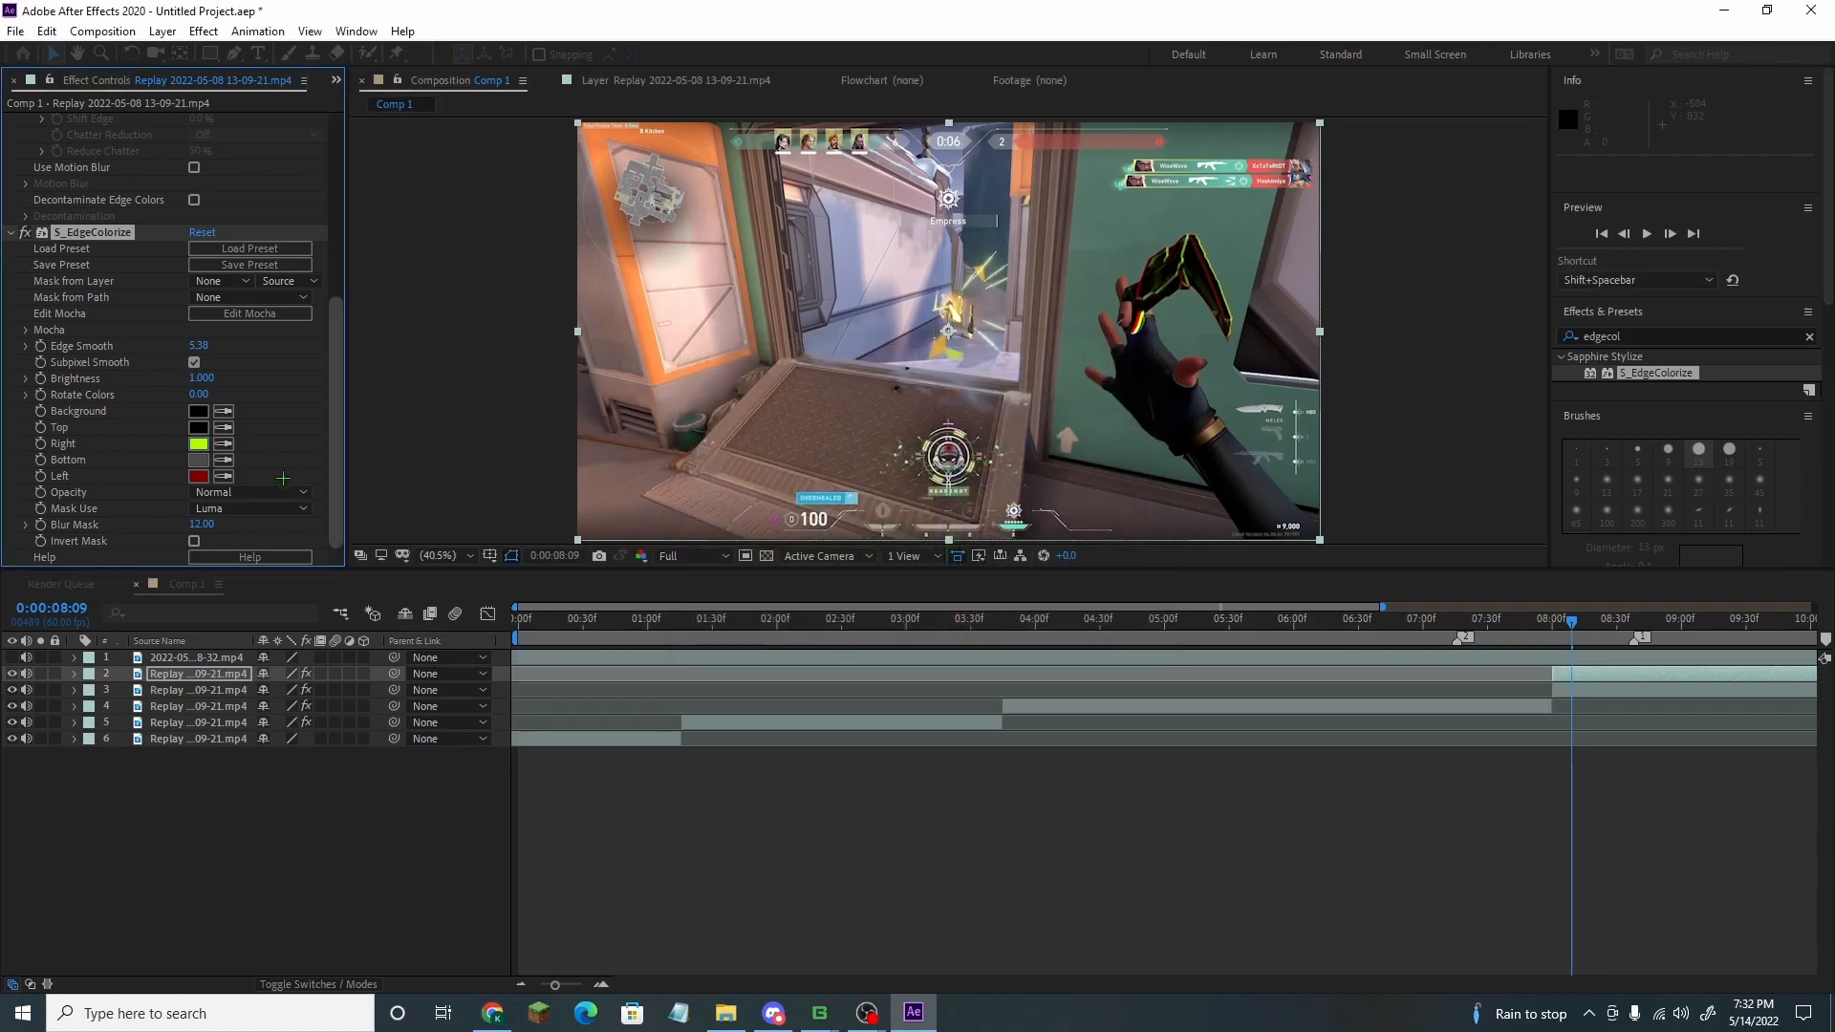
click(205, 463)
drag(957, 556, 954, 607)
click(929, 390)
click(1108, 390)
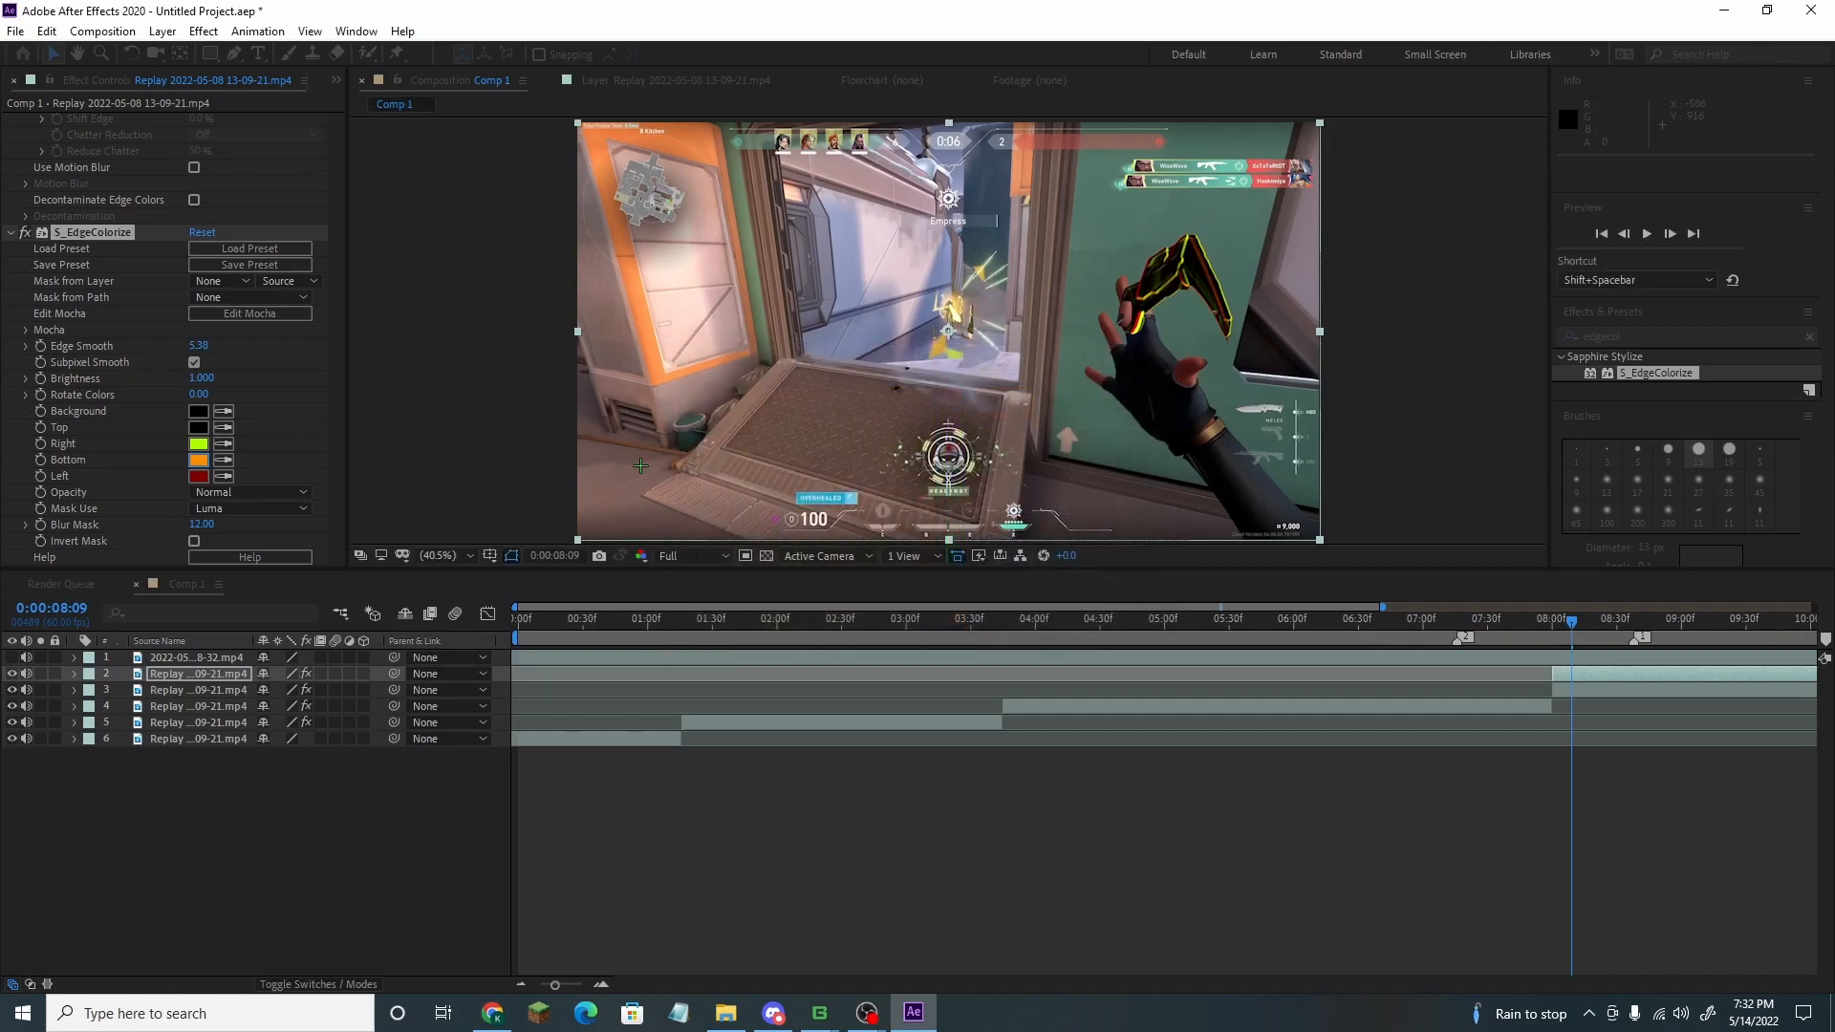
Set the S_EdgeColorize Left colour to FF5656, with Brightness 2.900 and Edge Smooth 9.38
click(205, 476)
click(932, 388)
mouse_move(952, 402)
mouse_down()
mouse_move(943, 453)
mouse_move(951, 348)
mouse_move(852, 311)
mouse_up()
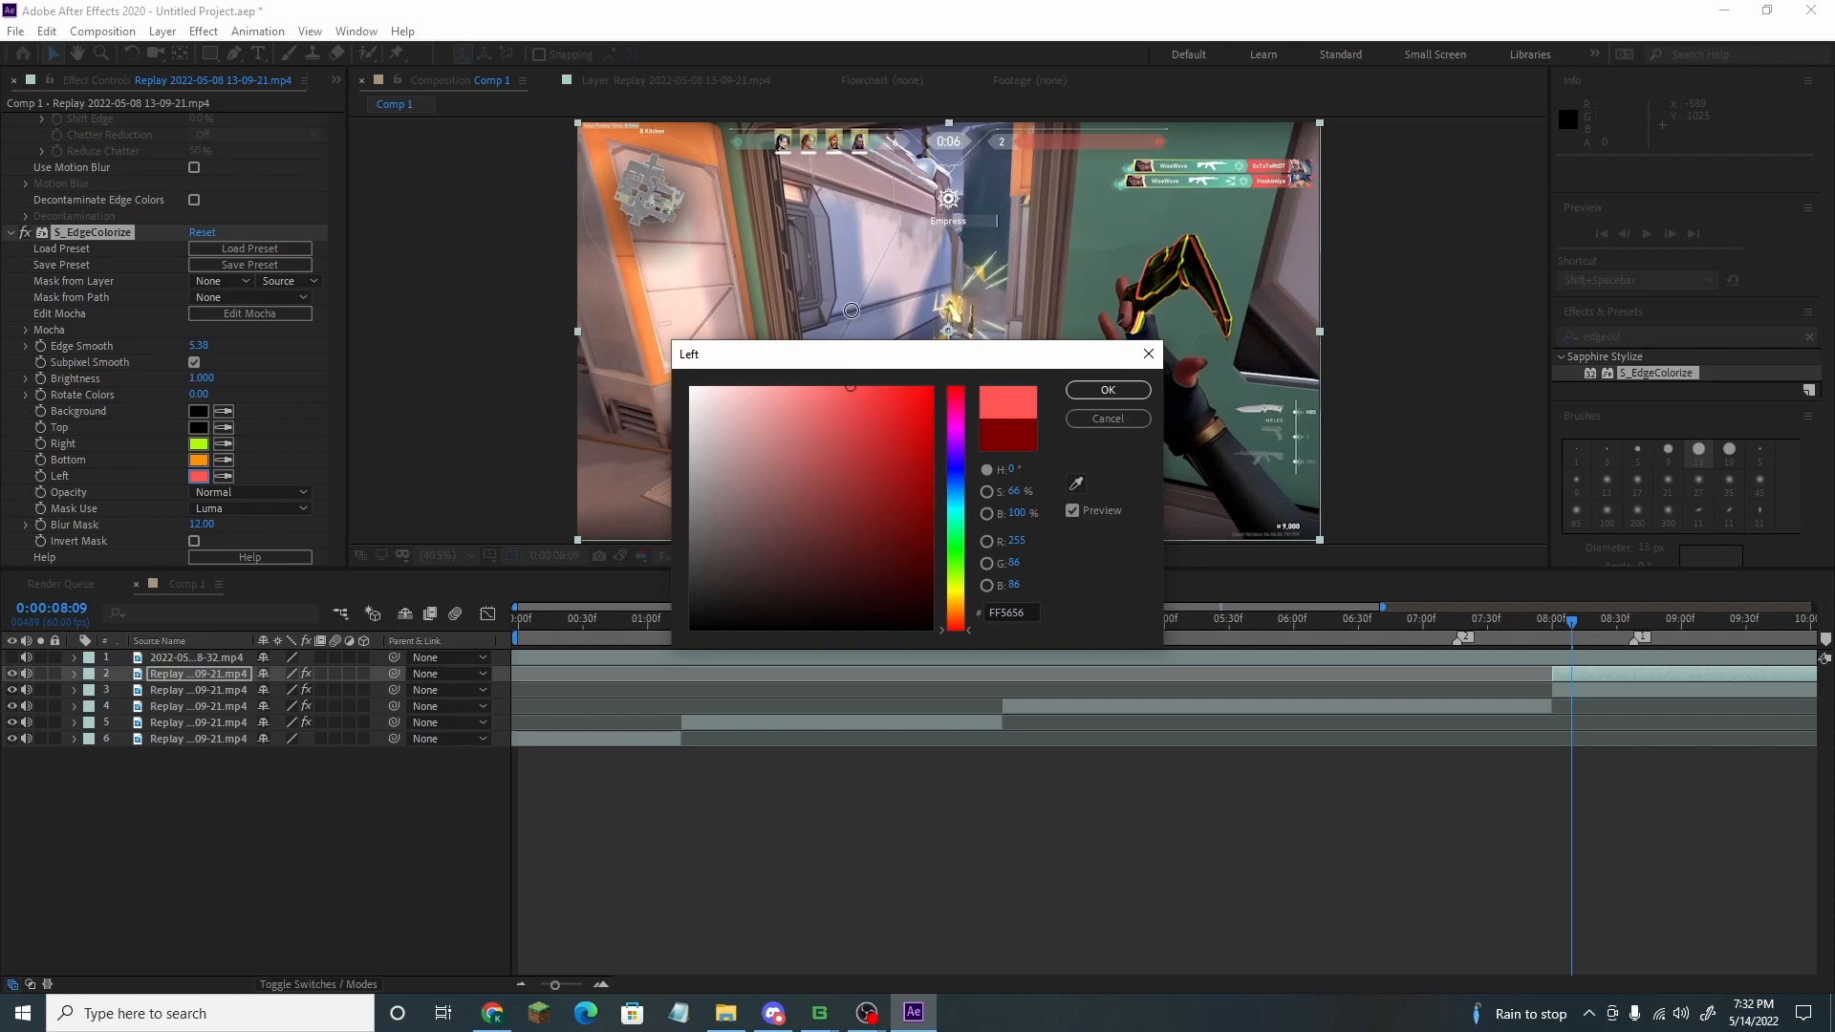
click(1108, 390)
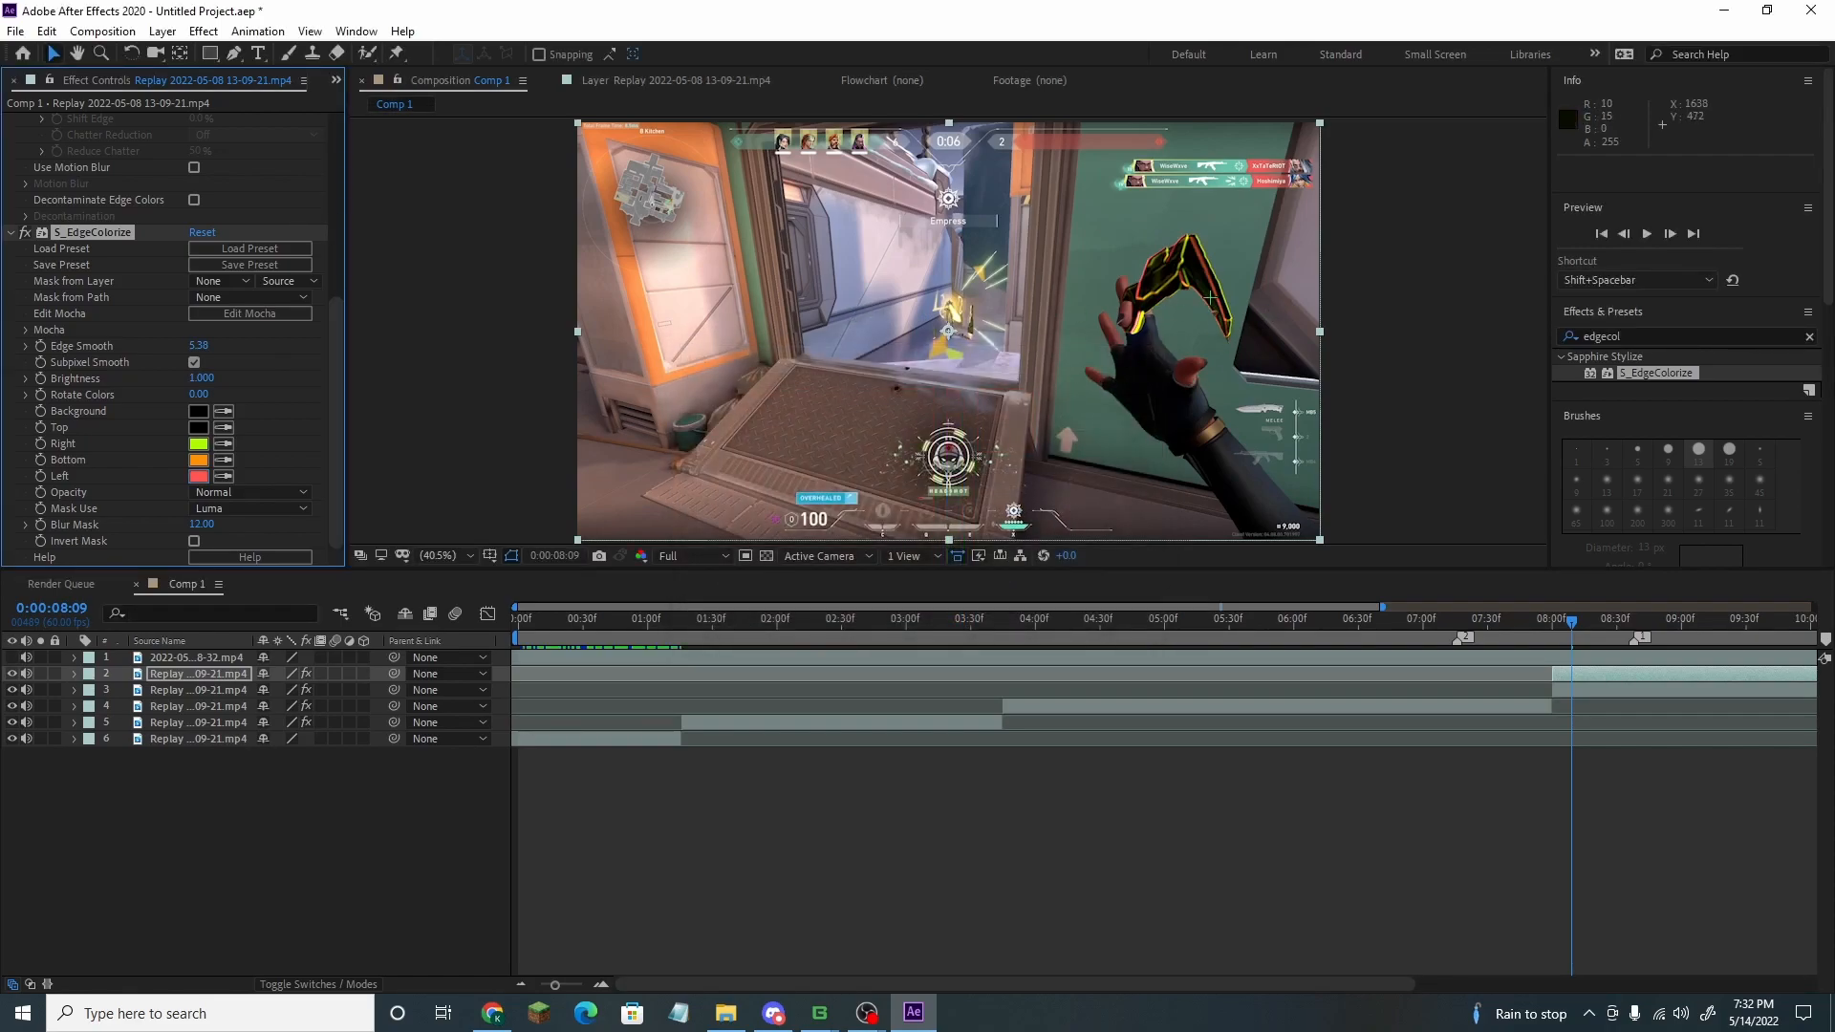
mouse_move(202, 376)
mouse_down()
mouse_move(218, 377)
mouse_move(205, 349)
mouse_up()
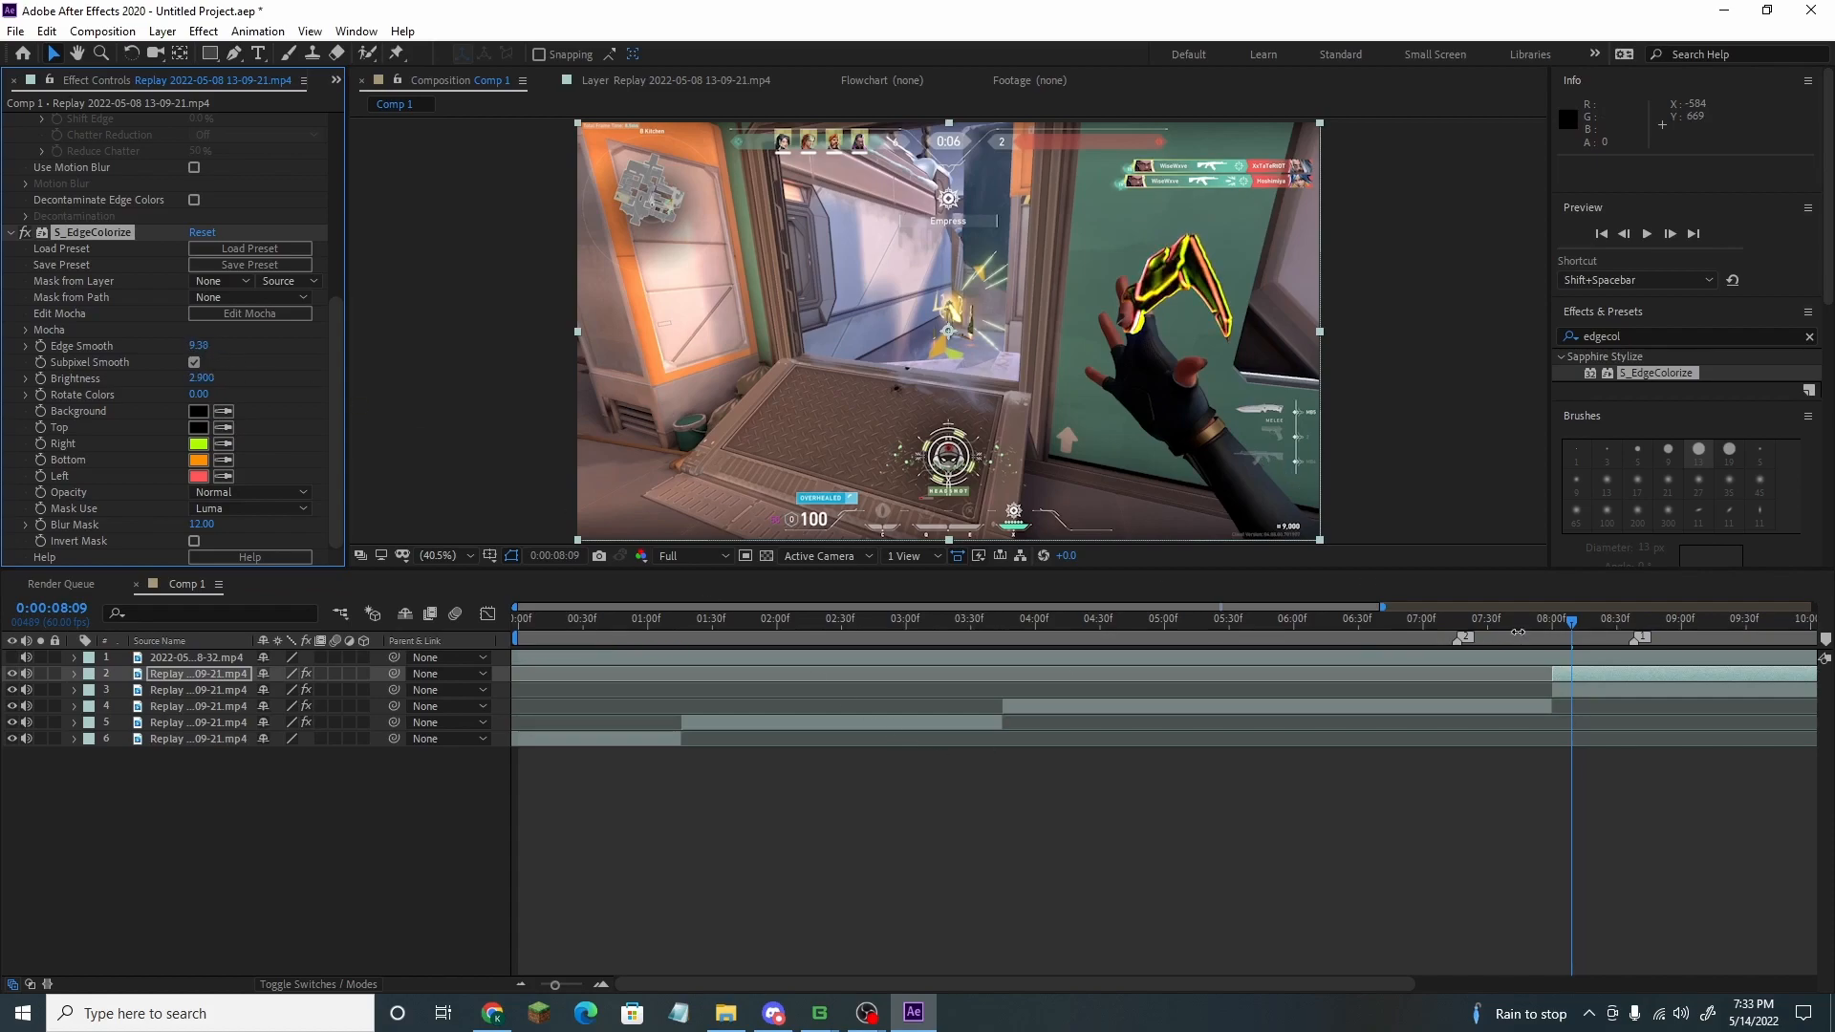
At frame 0:00:08:10, apply S_WarpBubble to the knife layer with Amplitude 0.100 and Frequency 18.50
drag(1562, 626, 1573, 620)
click(1649, 336)
text(bubble)
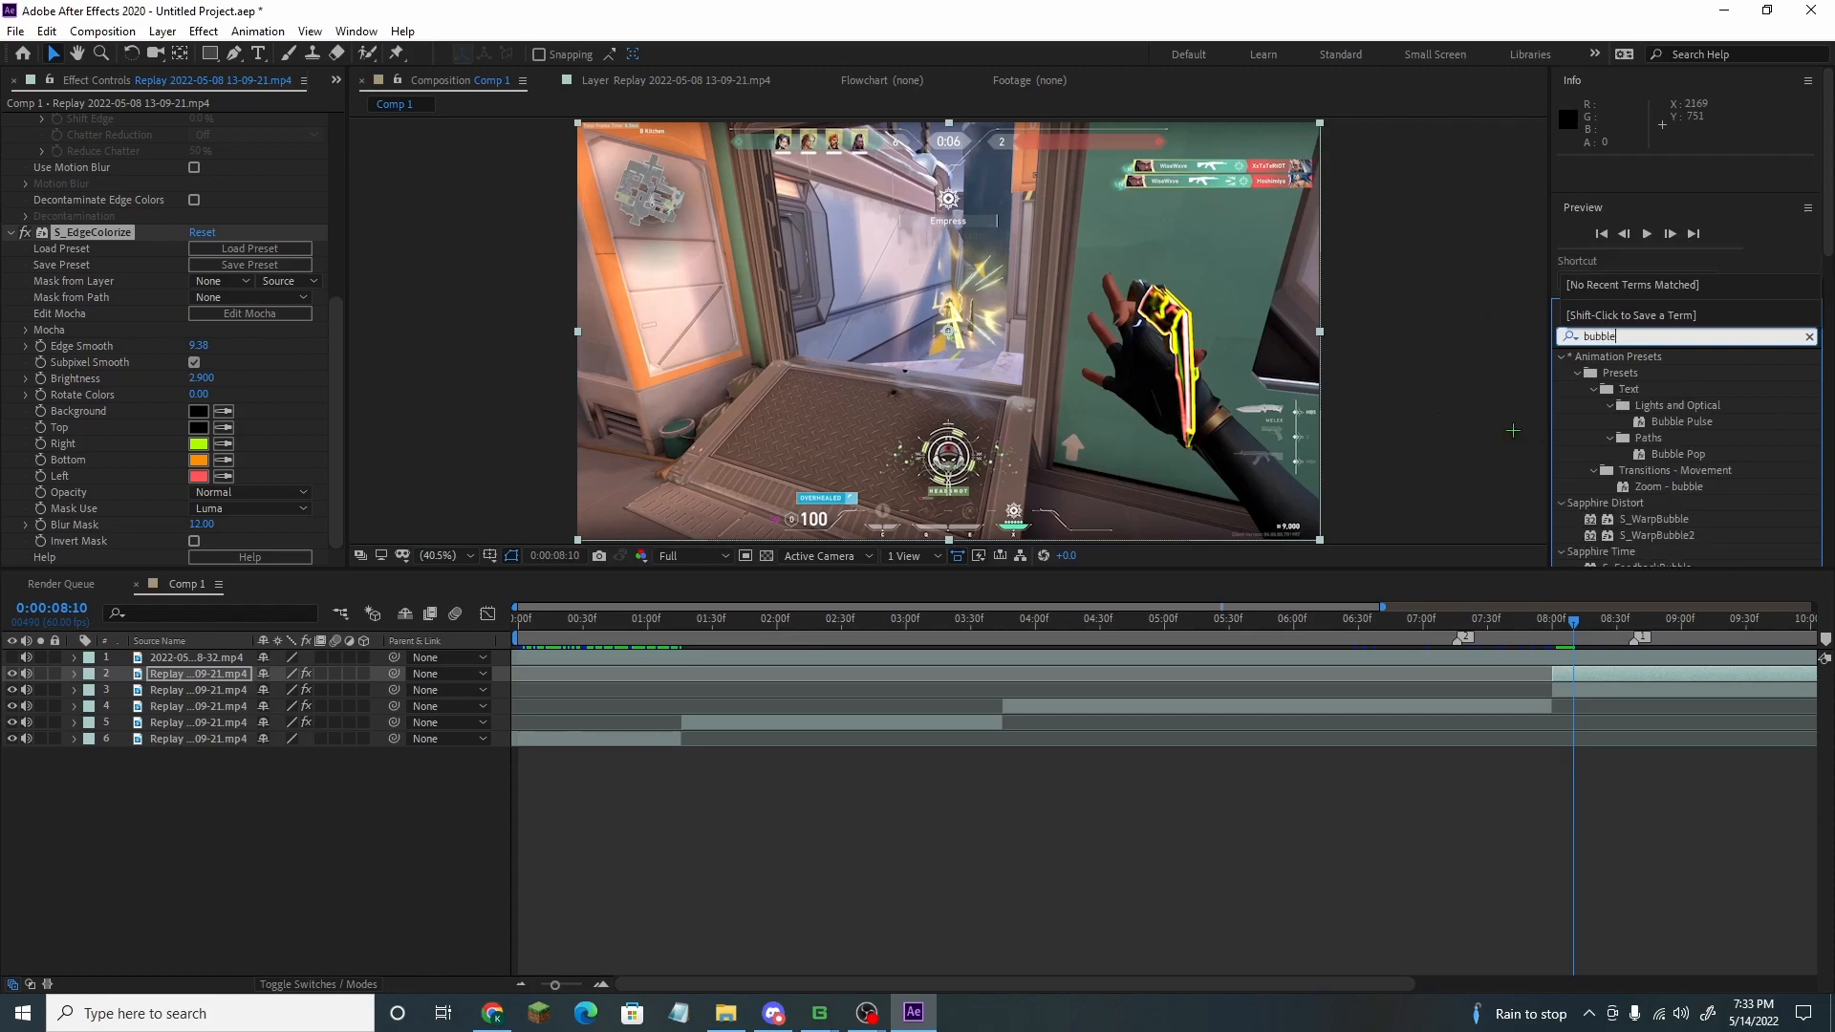
scroll(1625, 449, down, 1)
drag(1613, 609, 1600, 677)
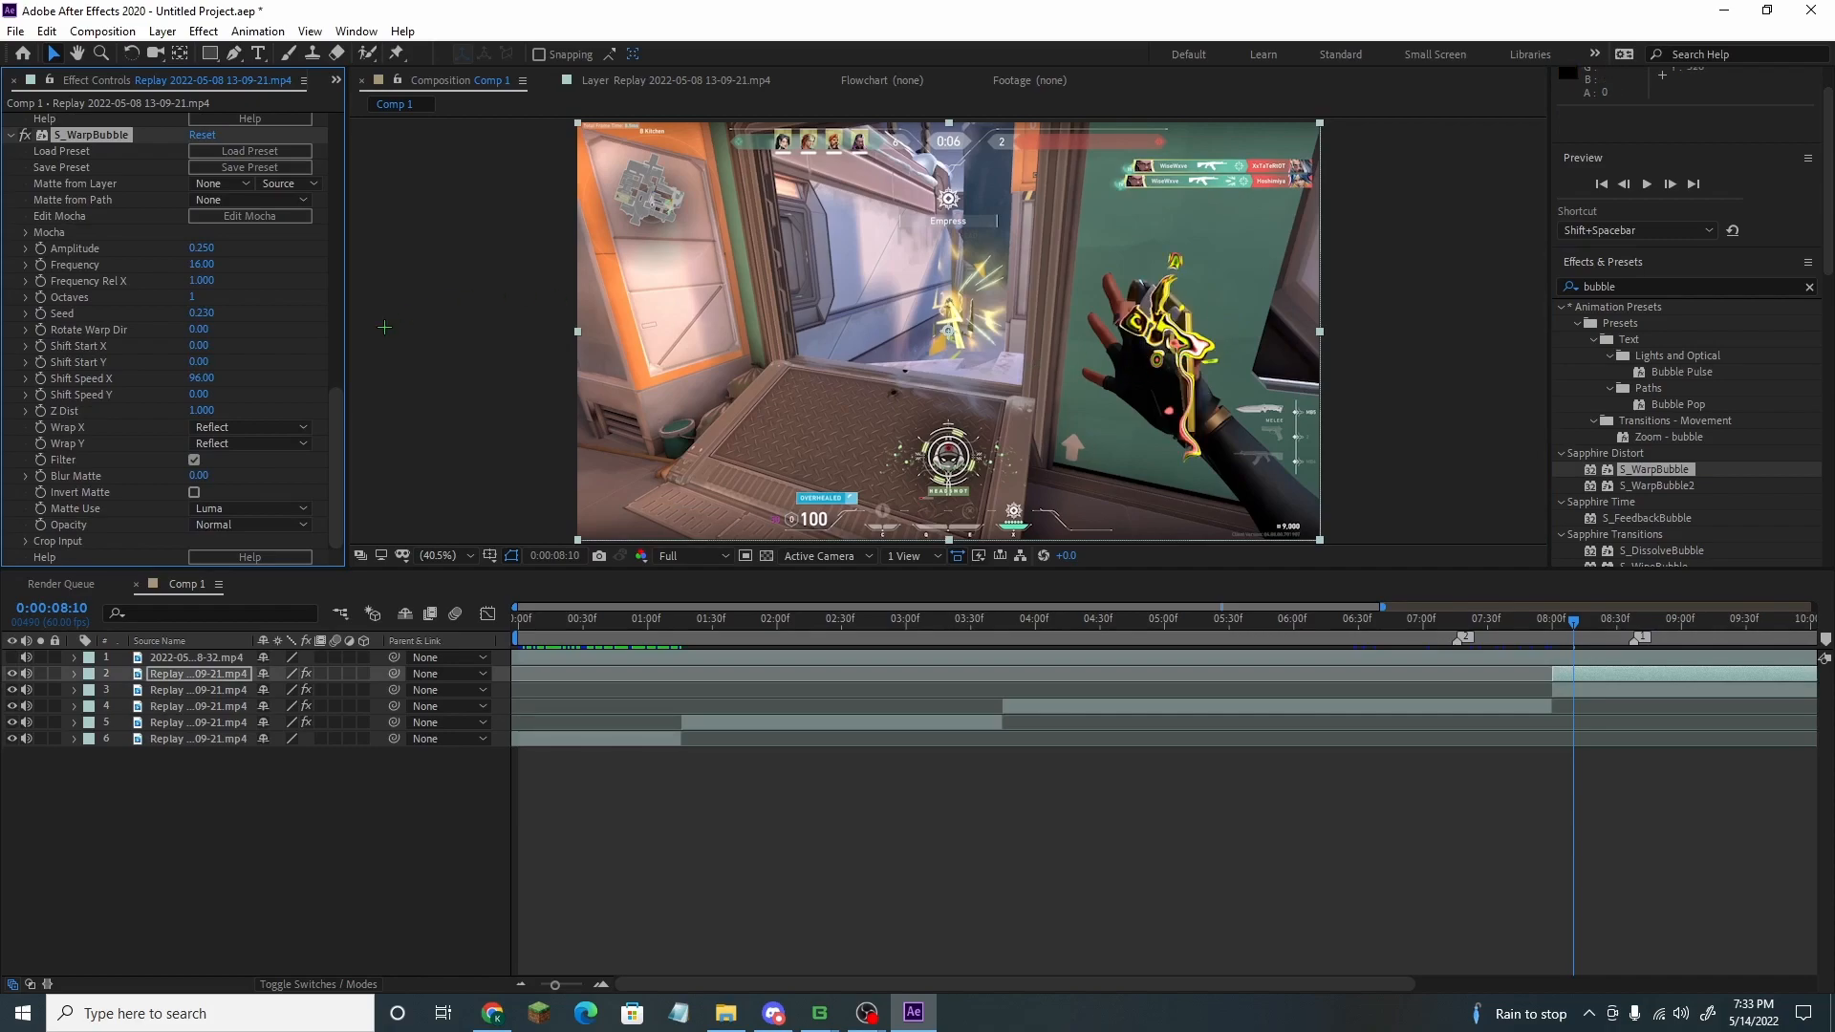
drag(203, 271, 216, 263)
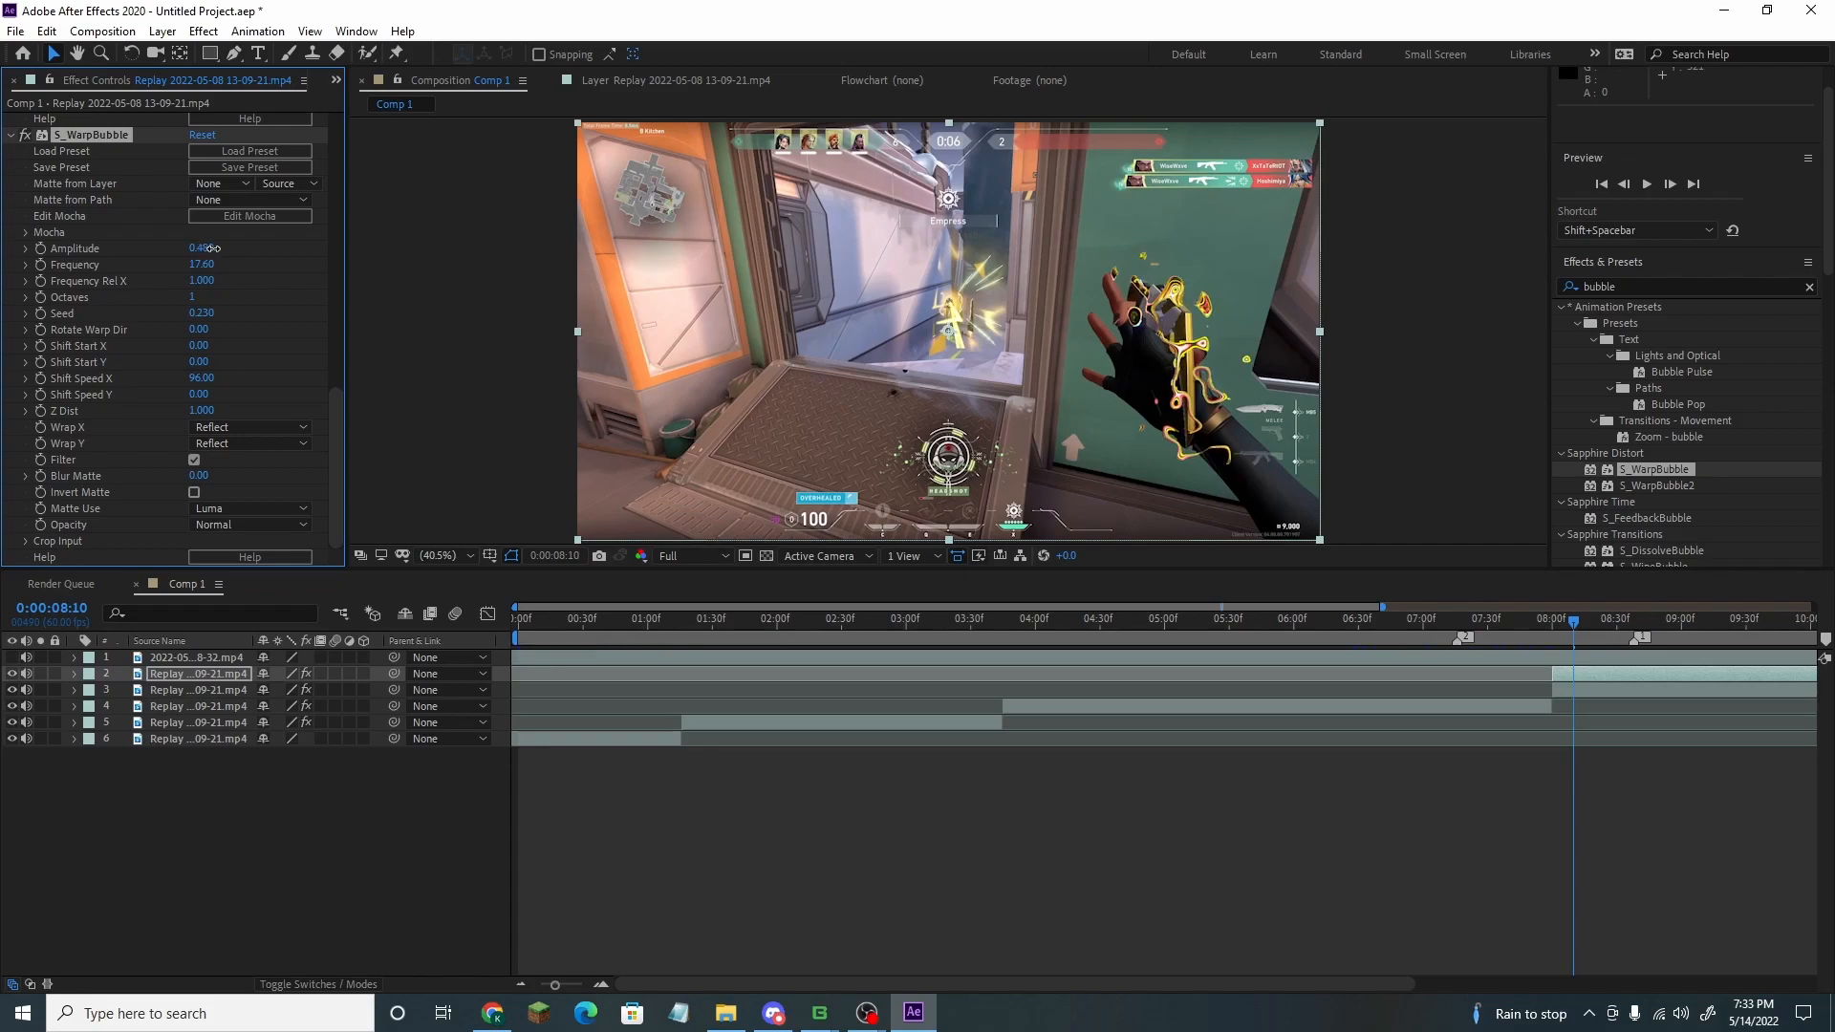
drag(192, 248, 207, 263)
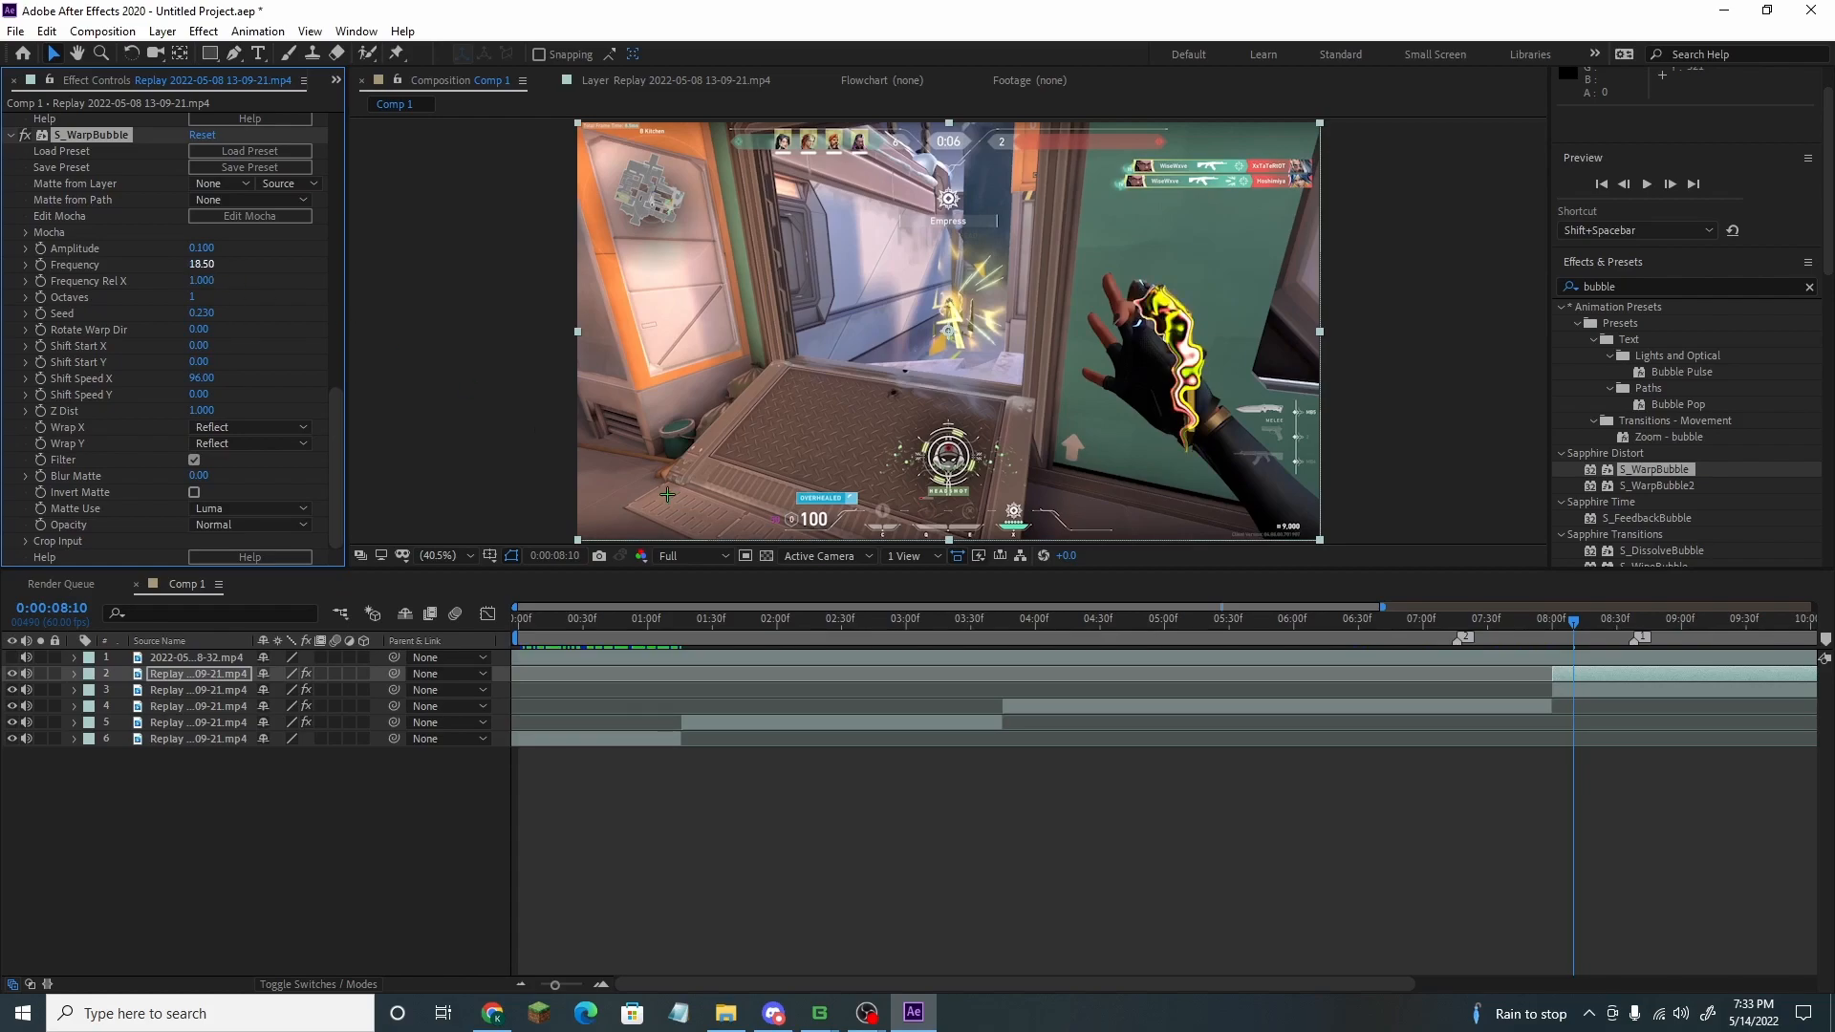
Apply Deep Glow to the knife layer with Threshold 36% and Exposure 1.43, and preview the result from 0:00:07:36
drag(1573, 623, 1571, 624)
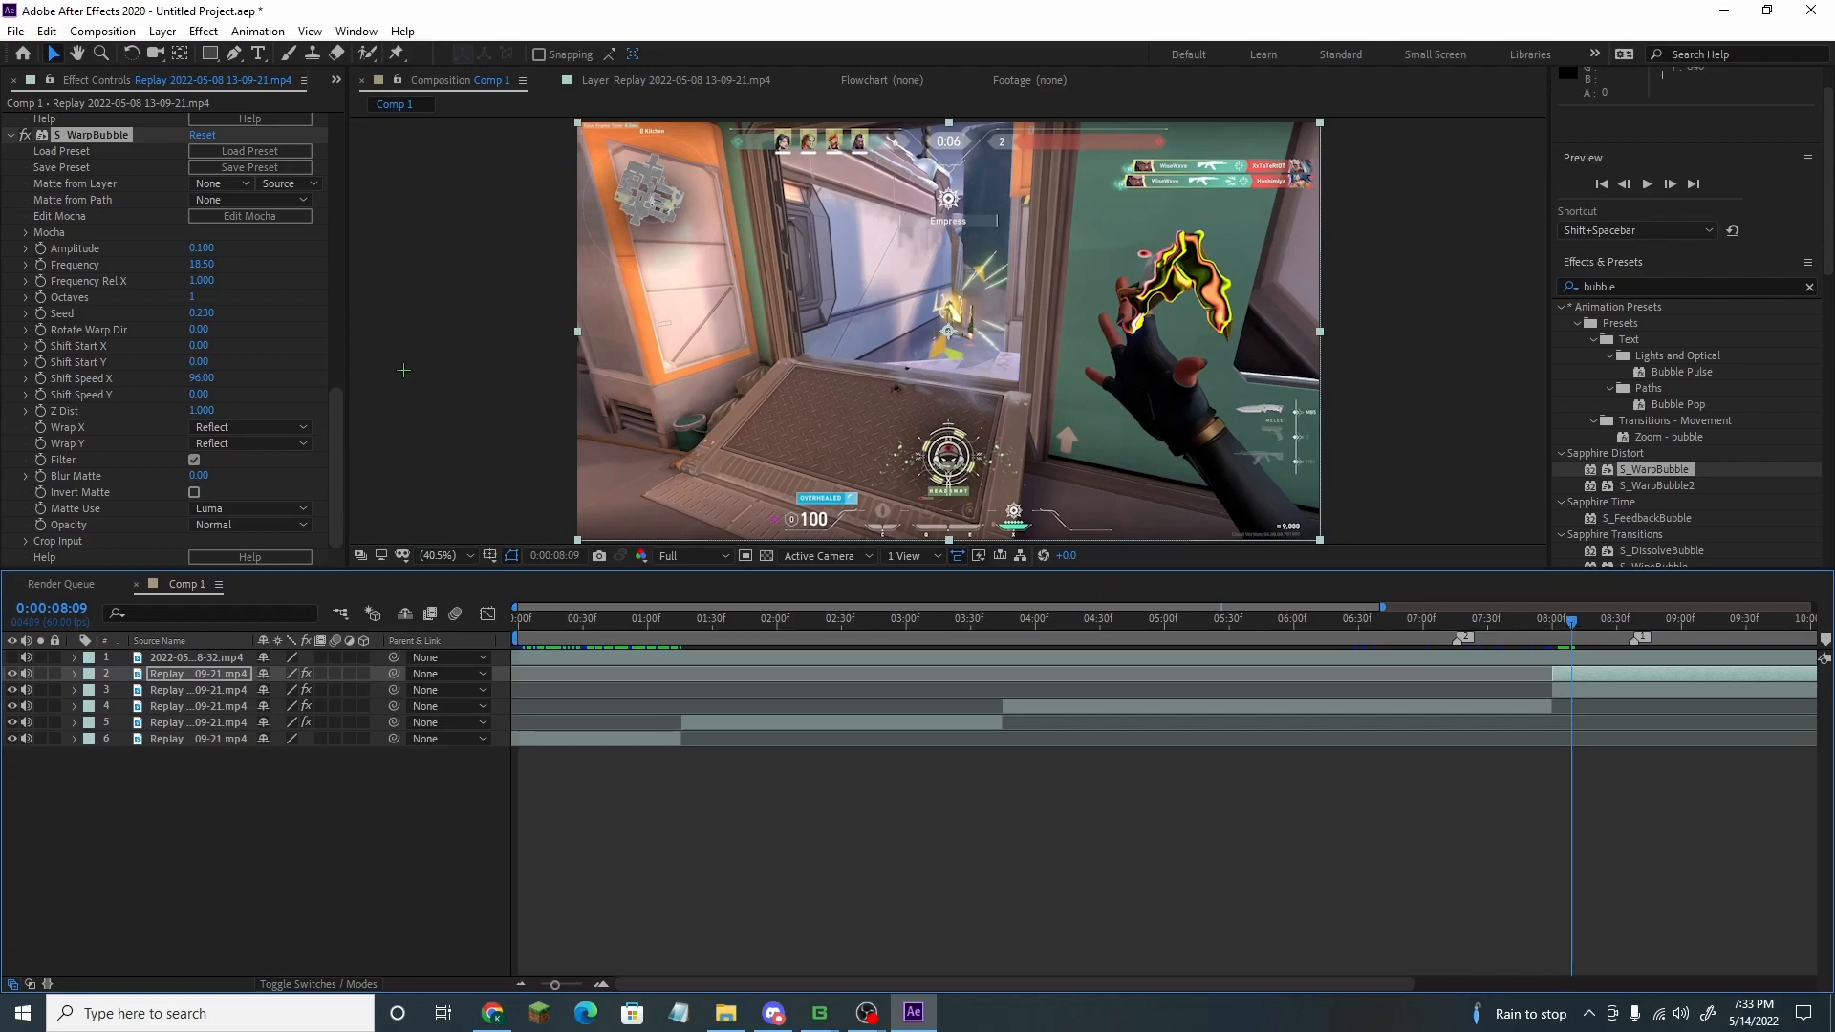
click(1617, 287)
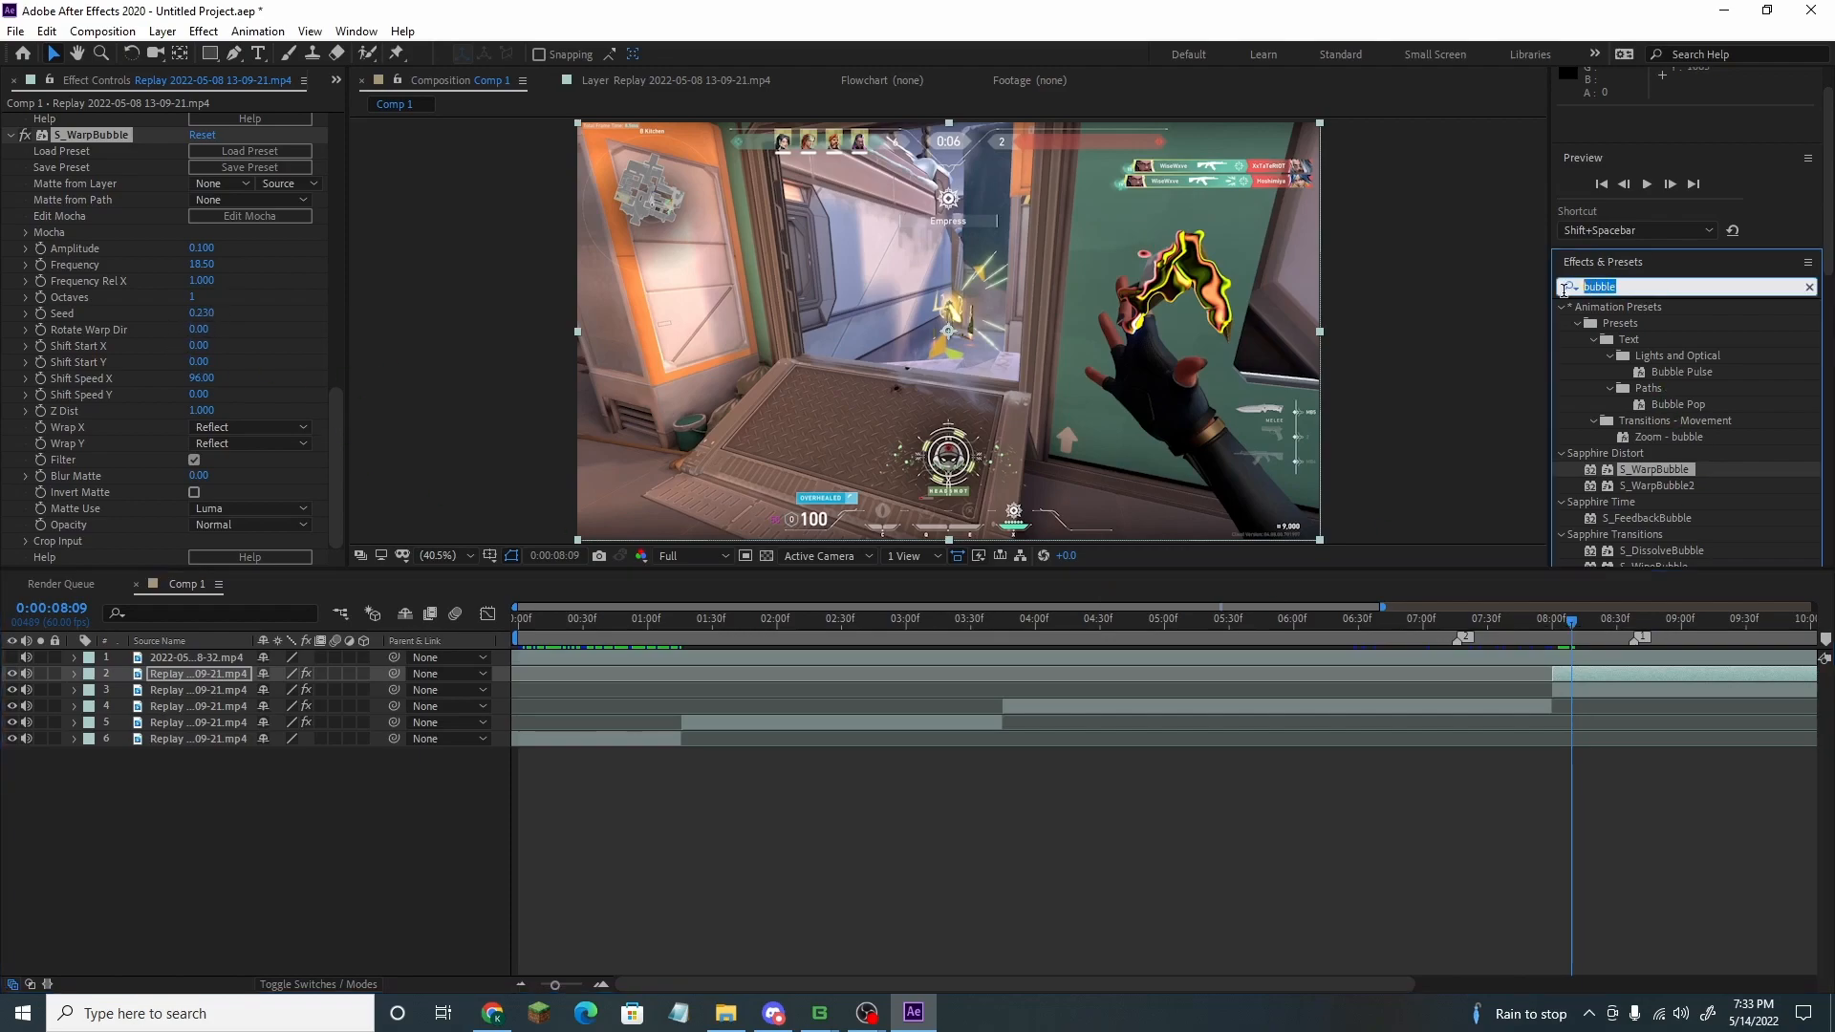
text(deep)
drag(1630, 388, 1605, 673)
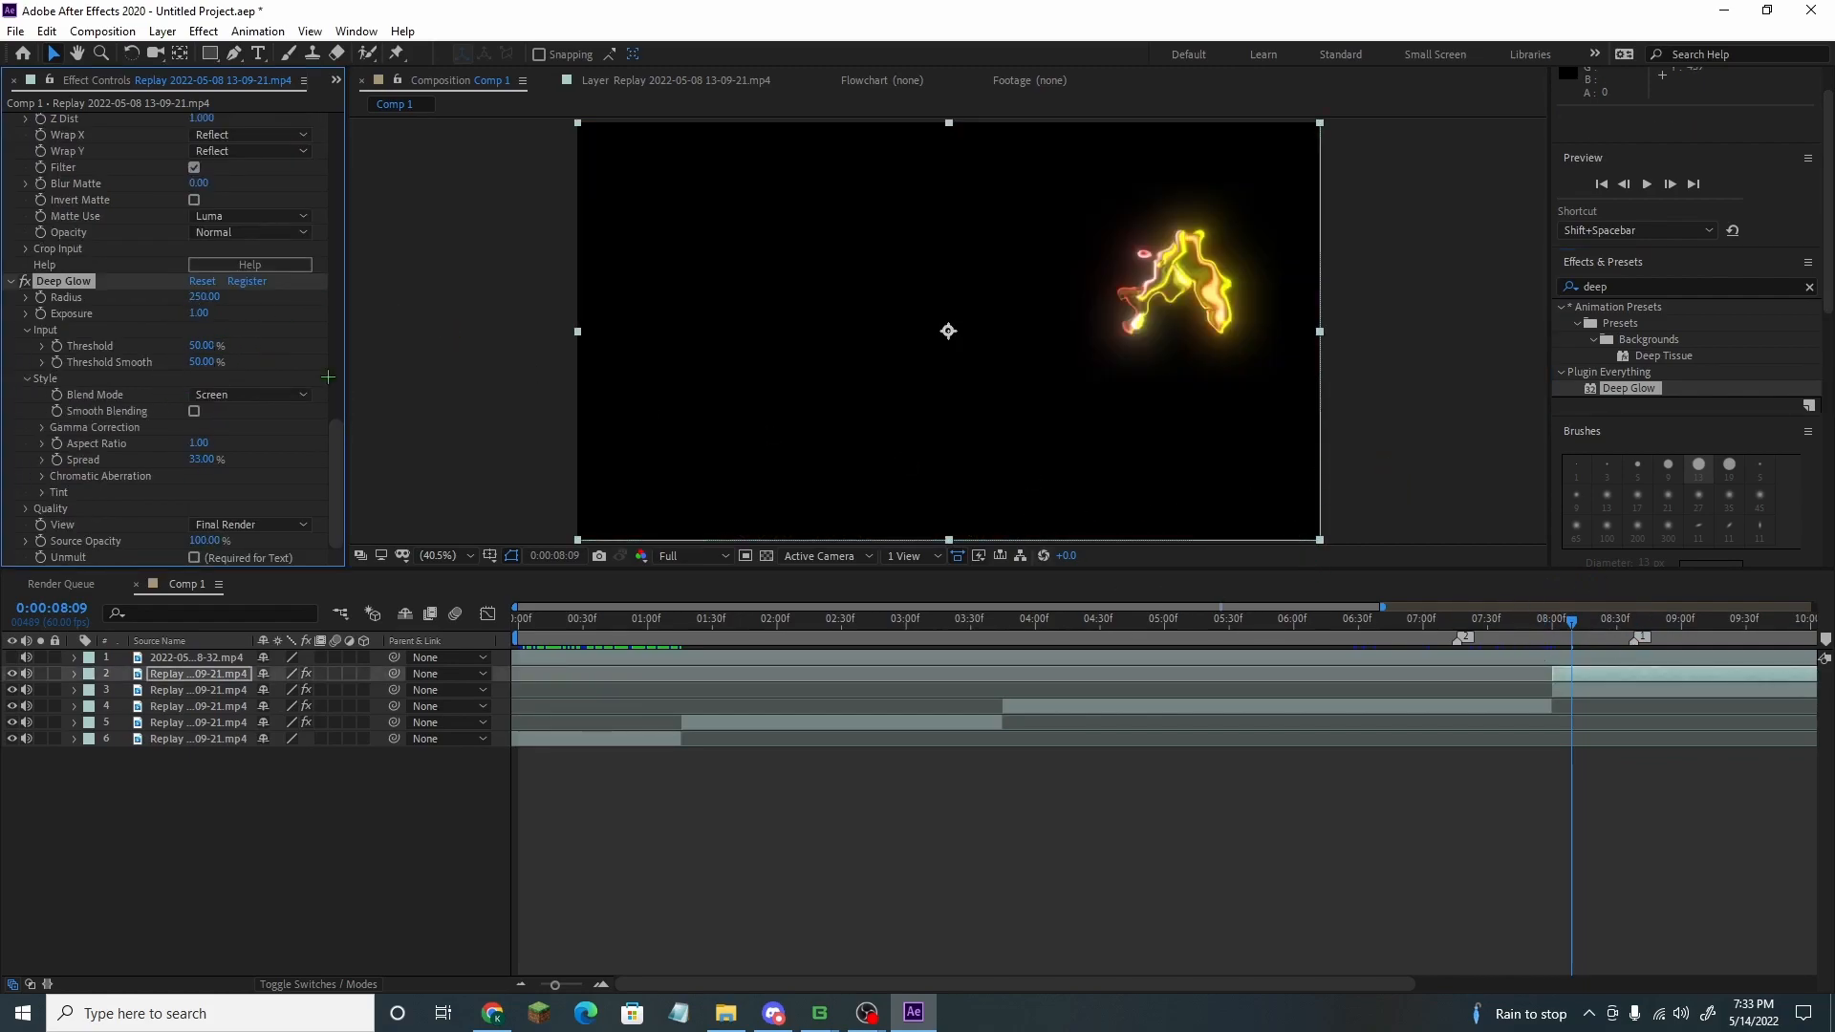
drag(202, 345, 234, 308)
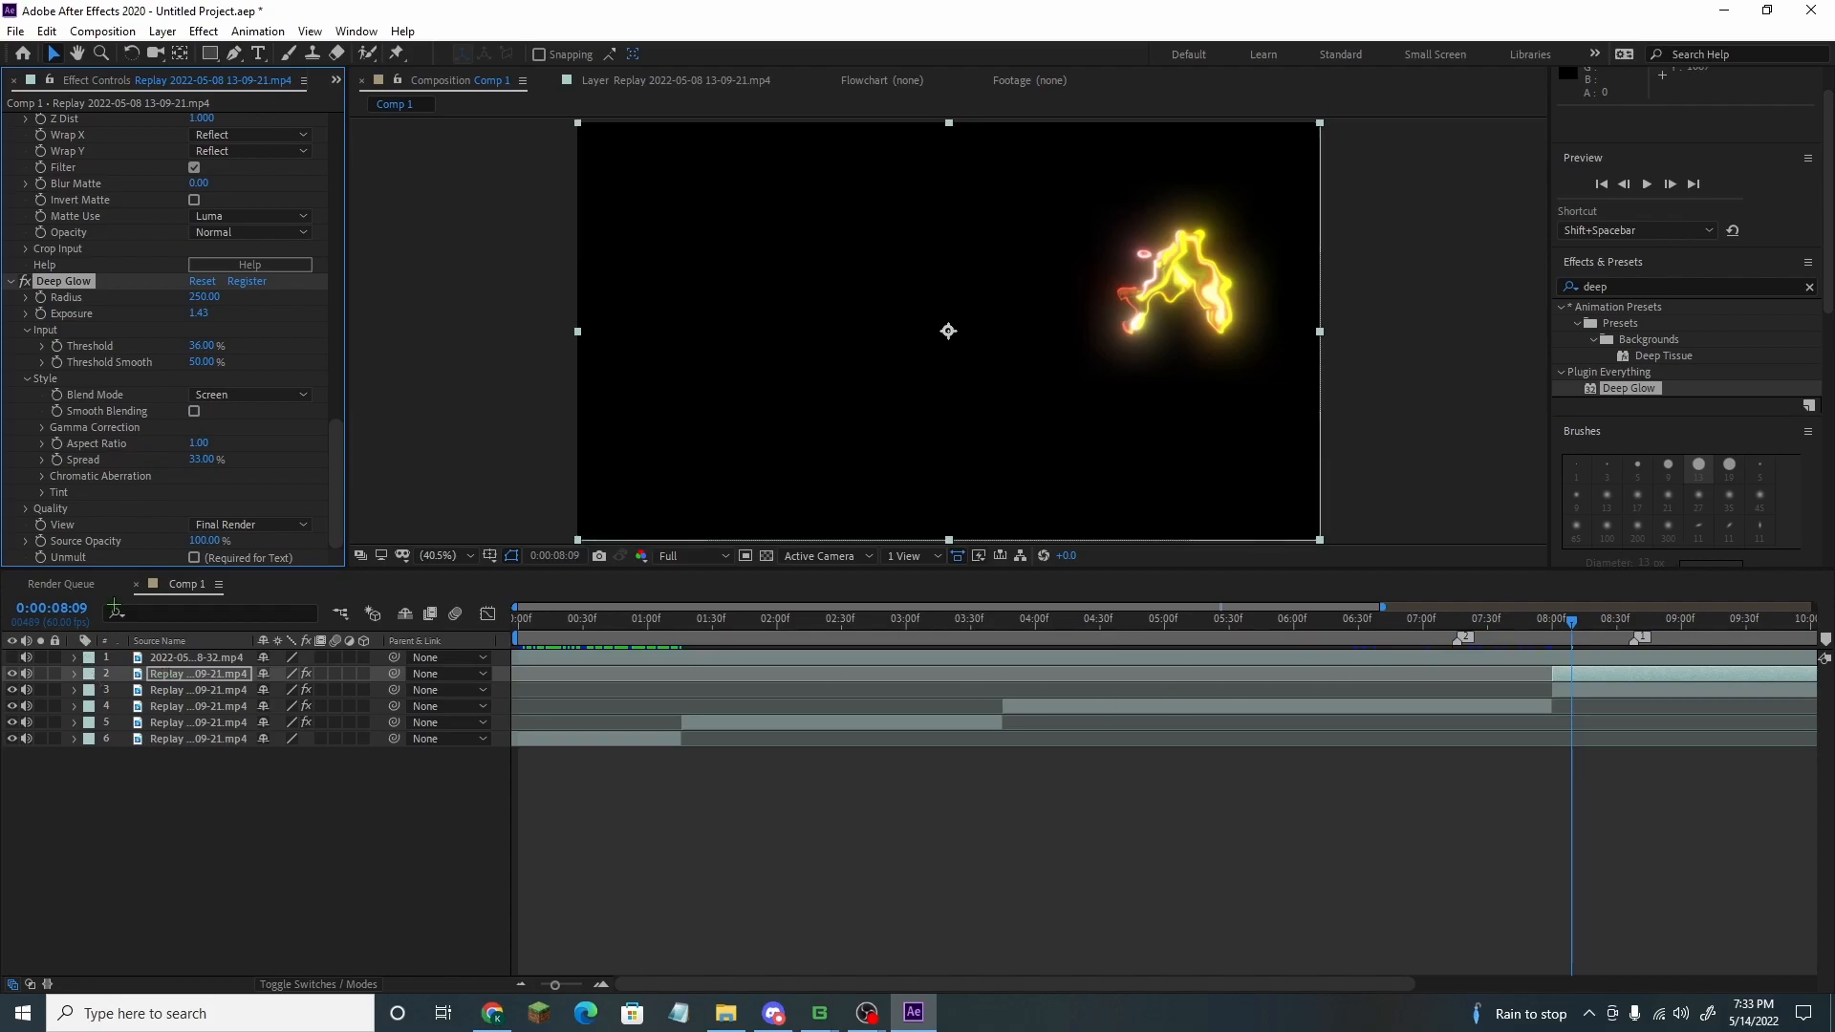
drag(1569, 629, 1501, 627)
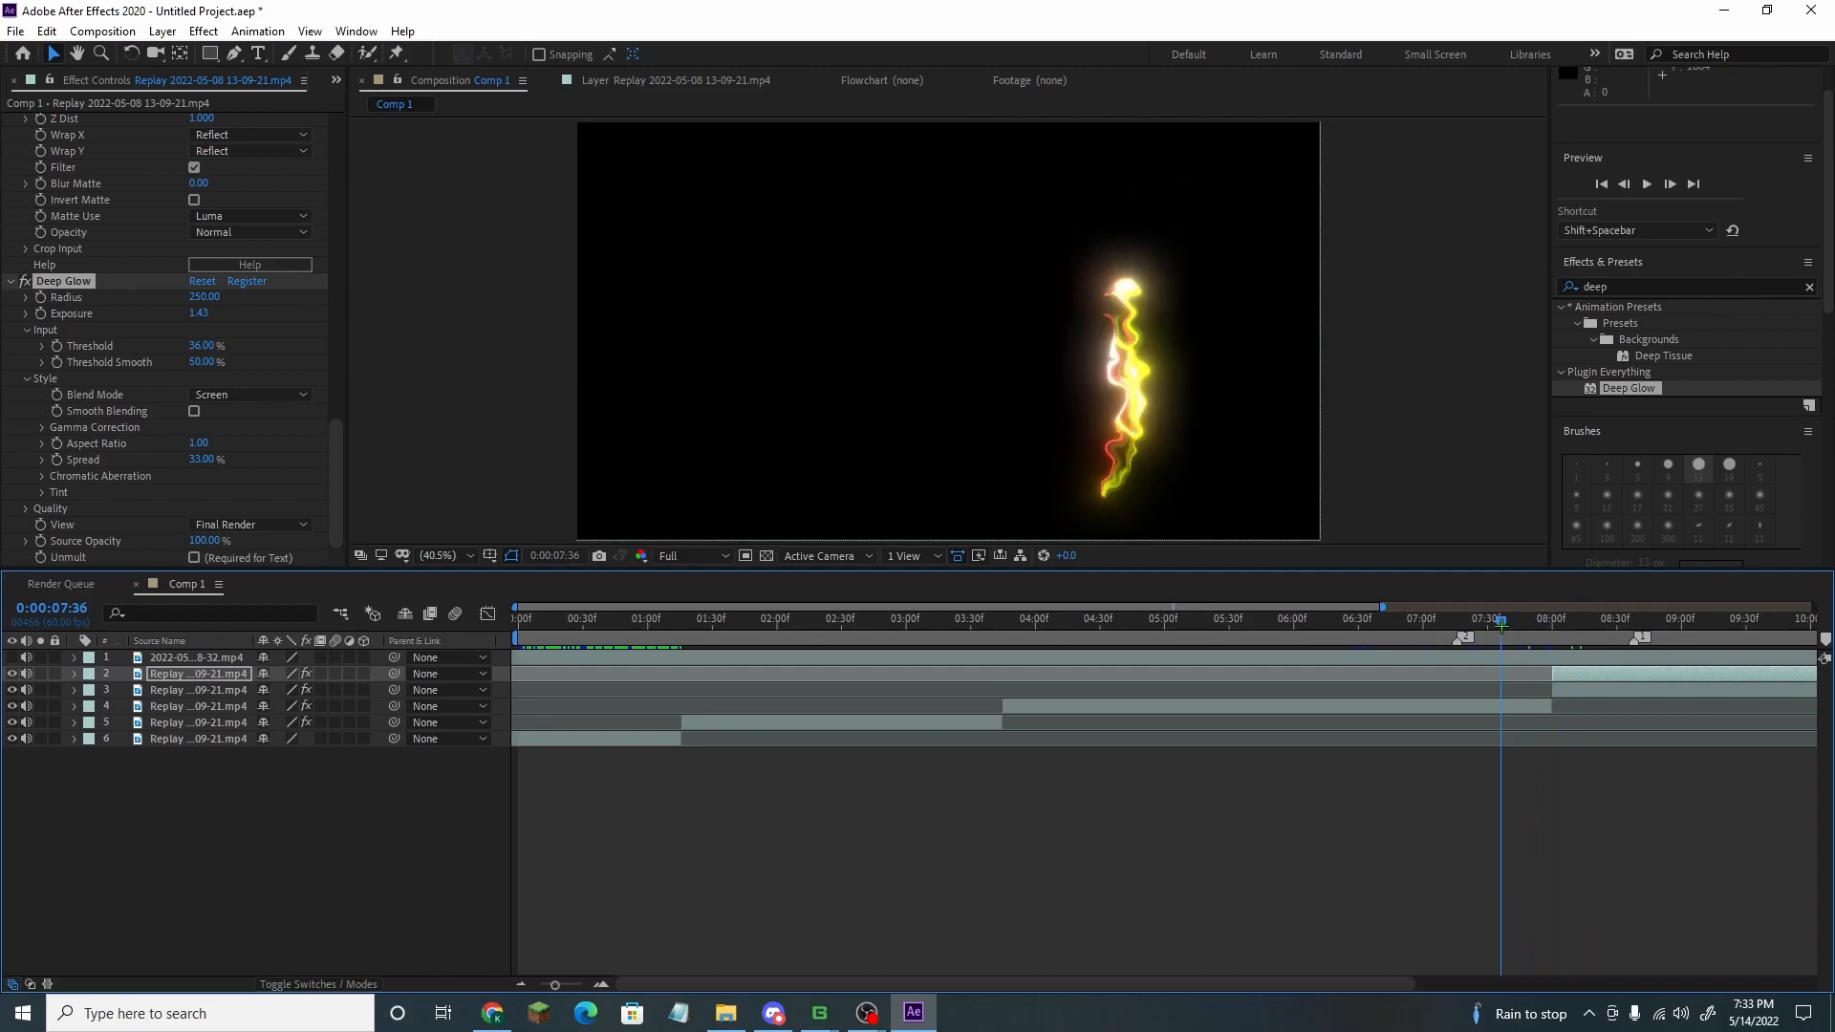
key(space)
key(space)
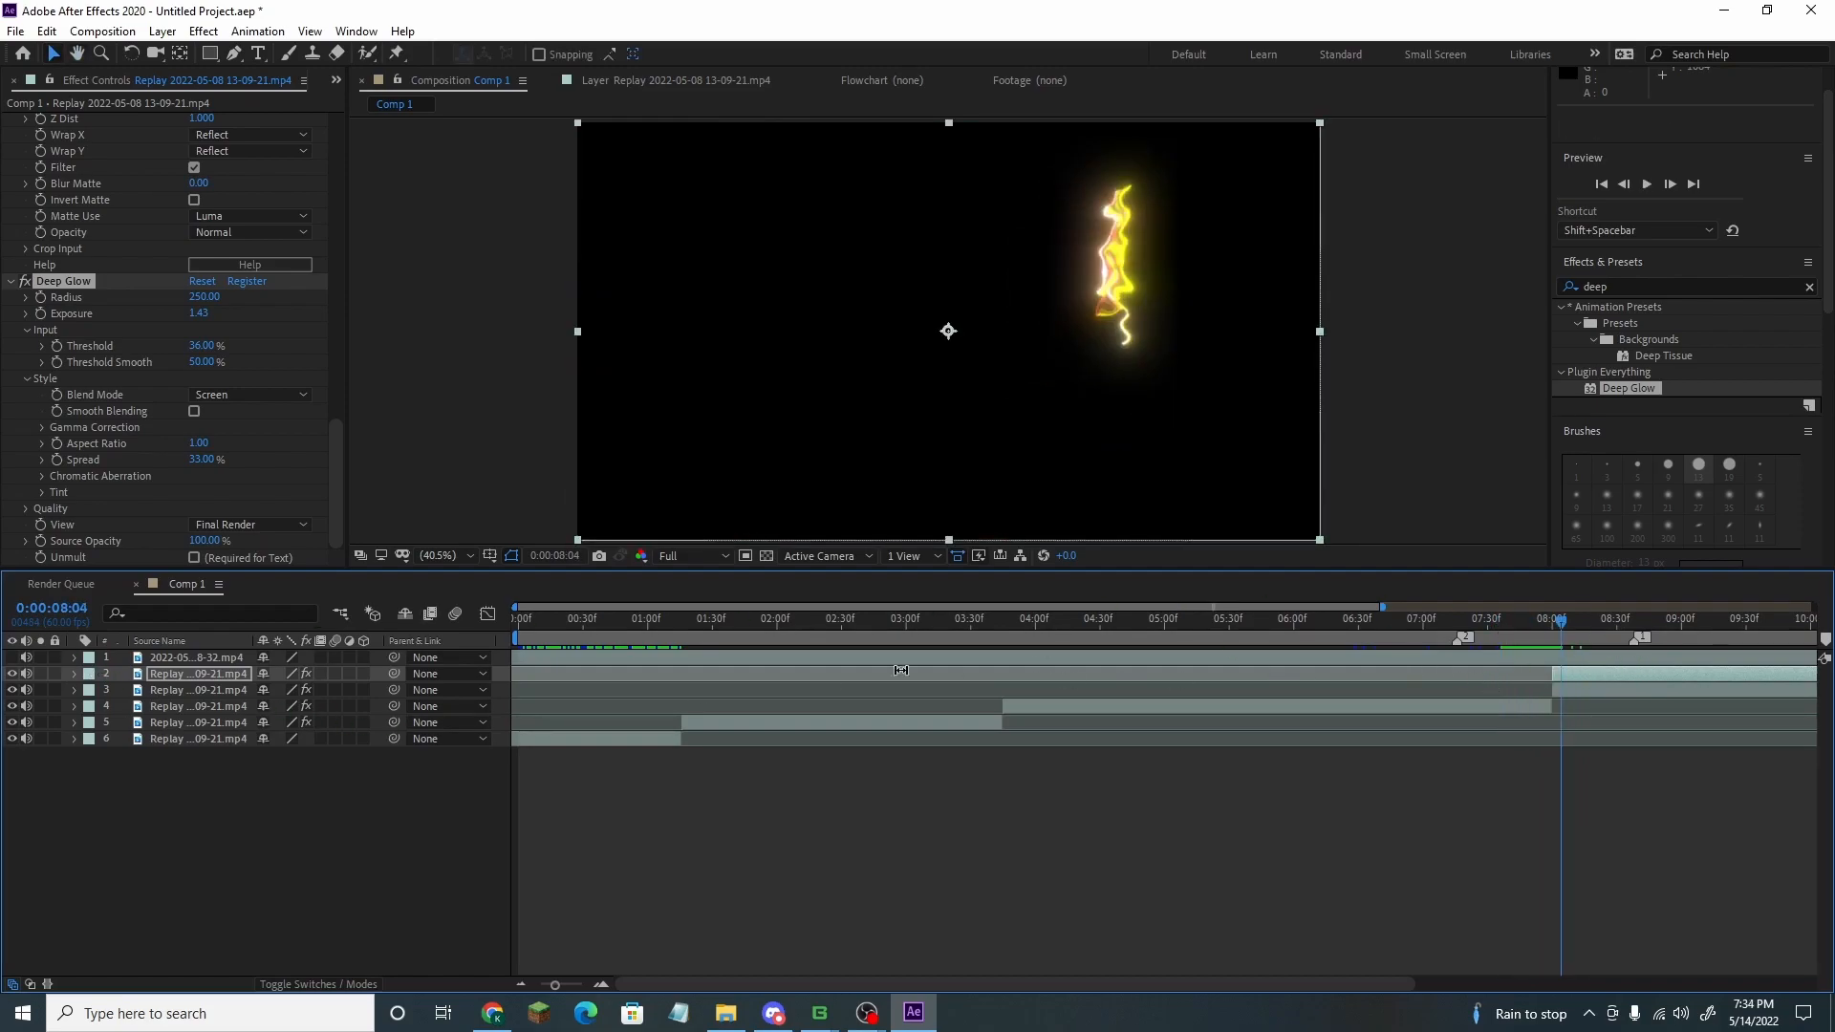
Show the layer blend modes, compare Screen and Lighten on the glowing knife layer, and keep Lighten
click(318, 985)
click(282, 674)
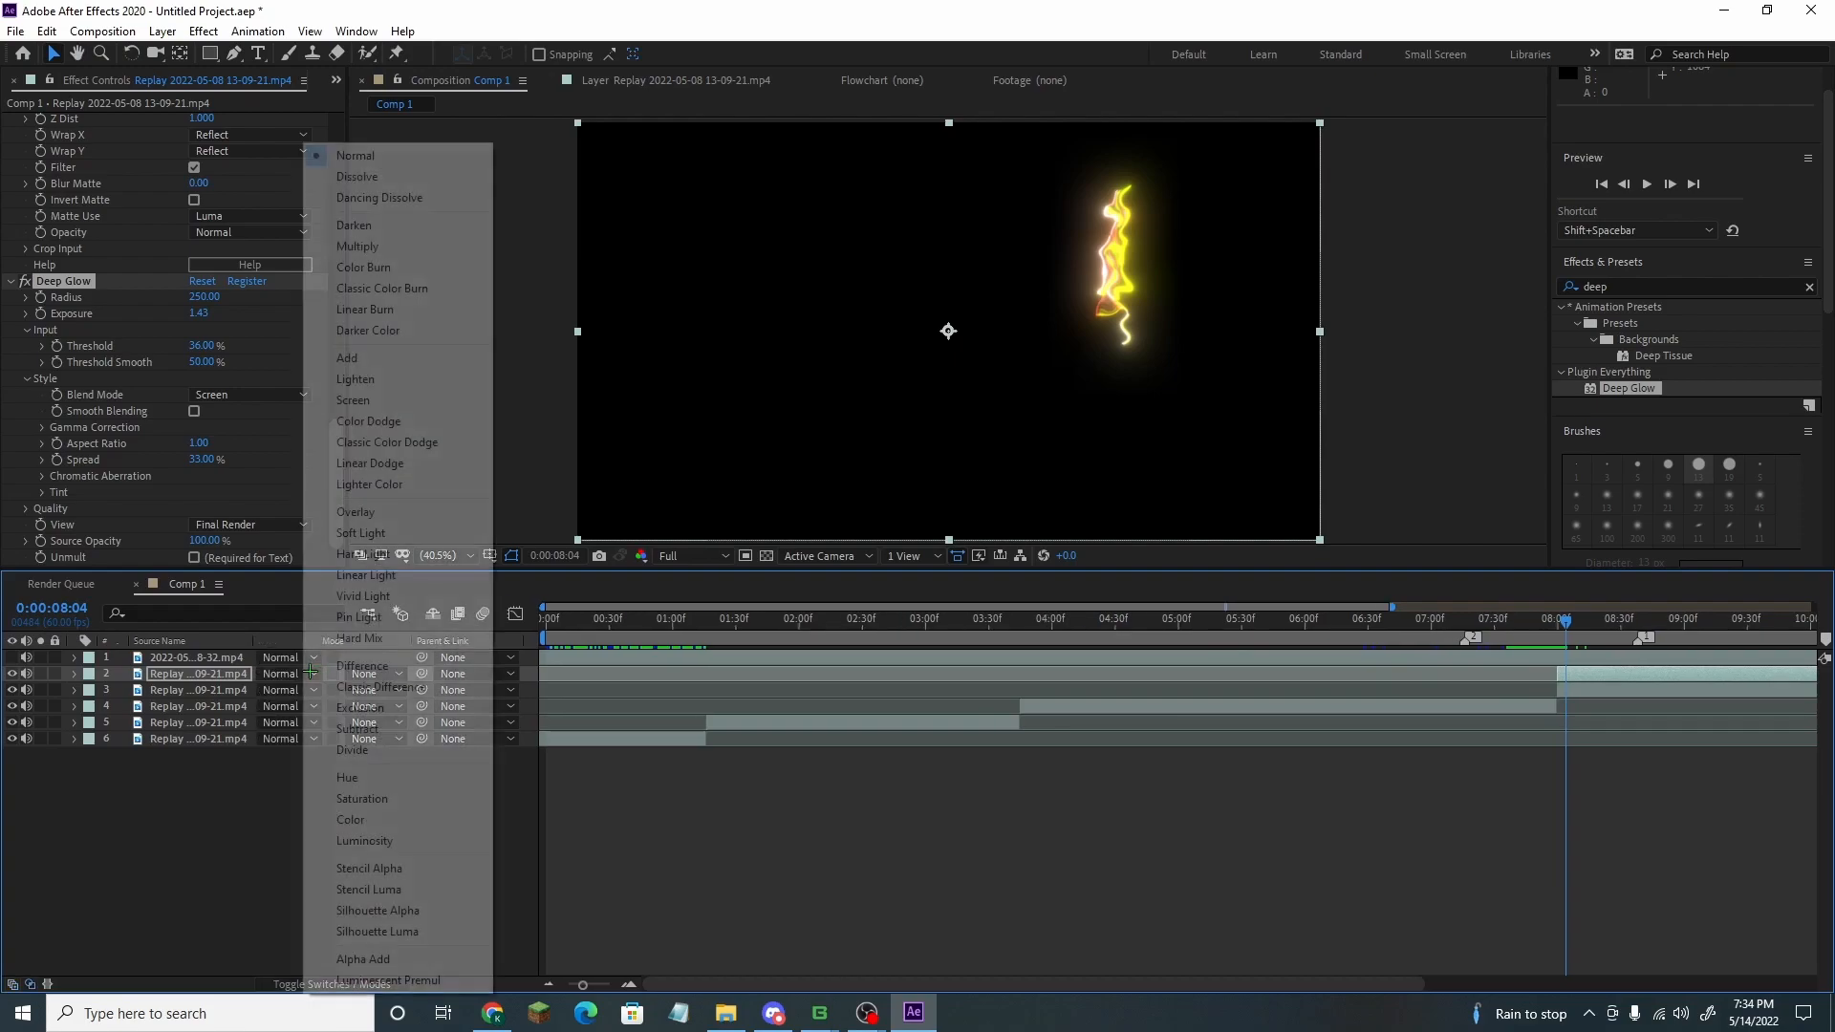
click(402, 399)
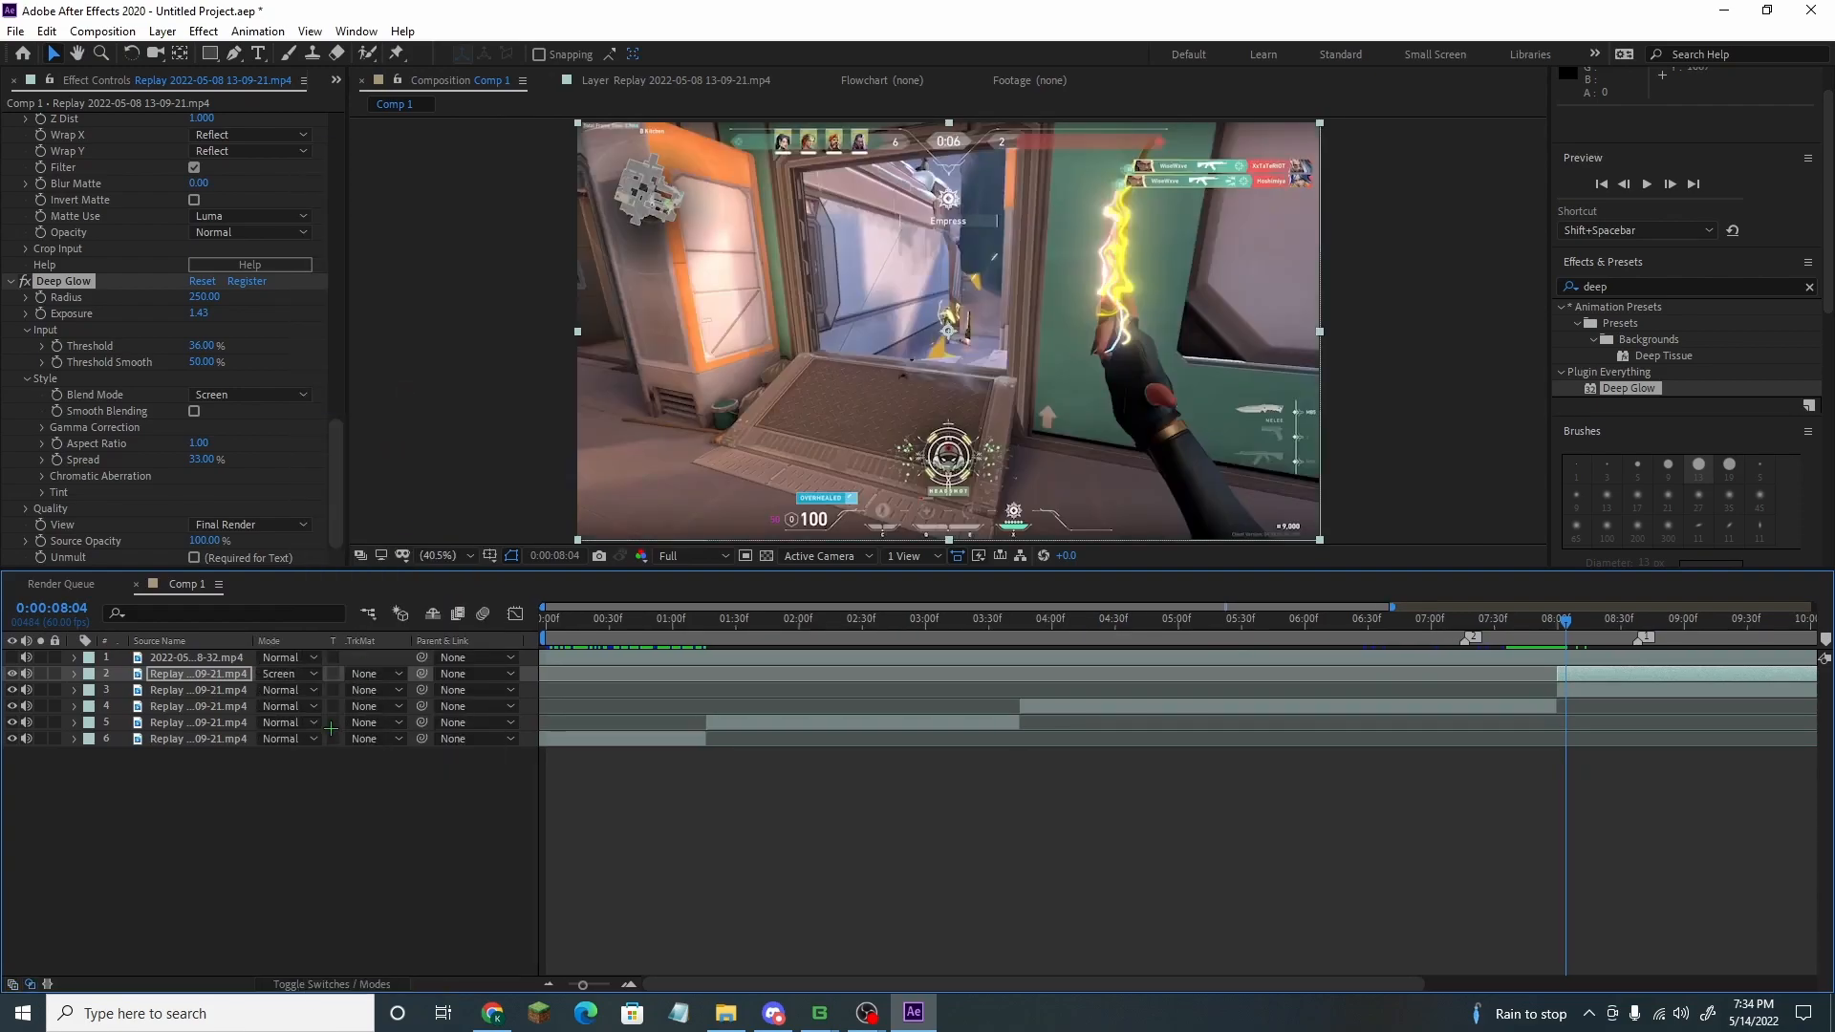
click(287, 674)
click(363, 367)
click(287, 673)
click(387, 383)
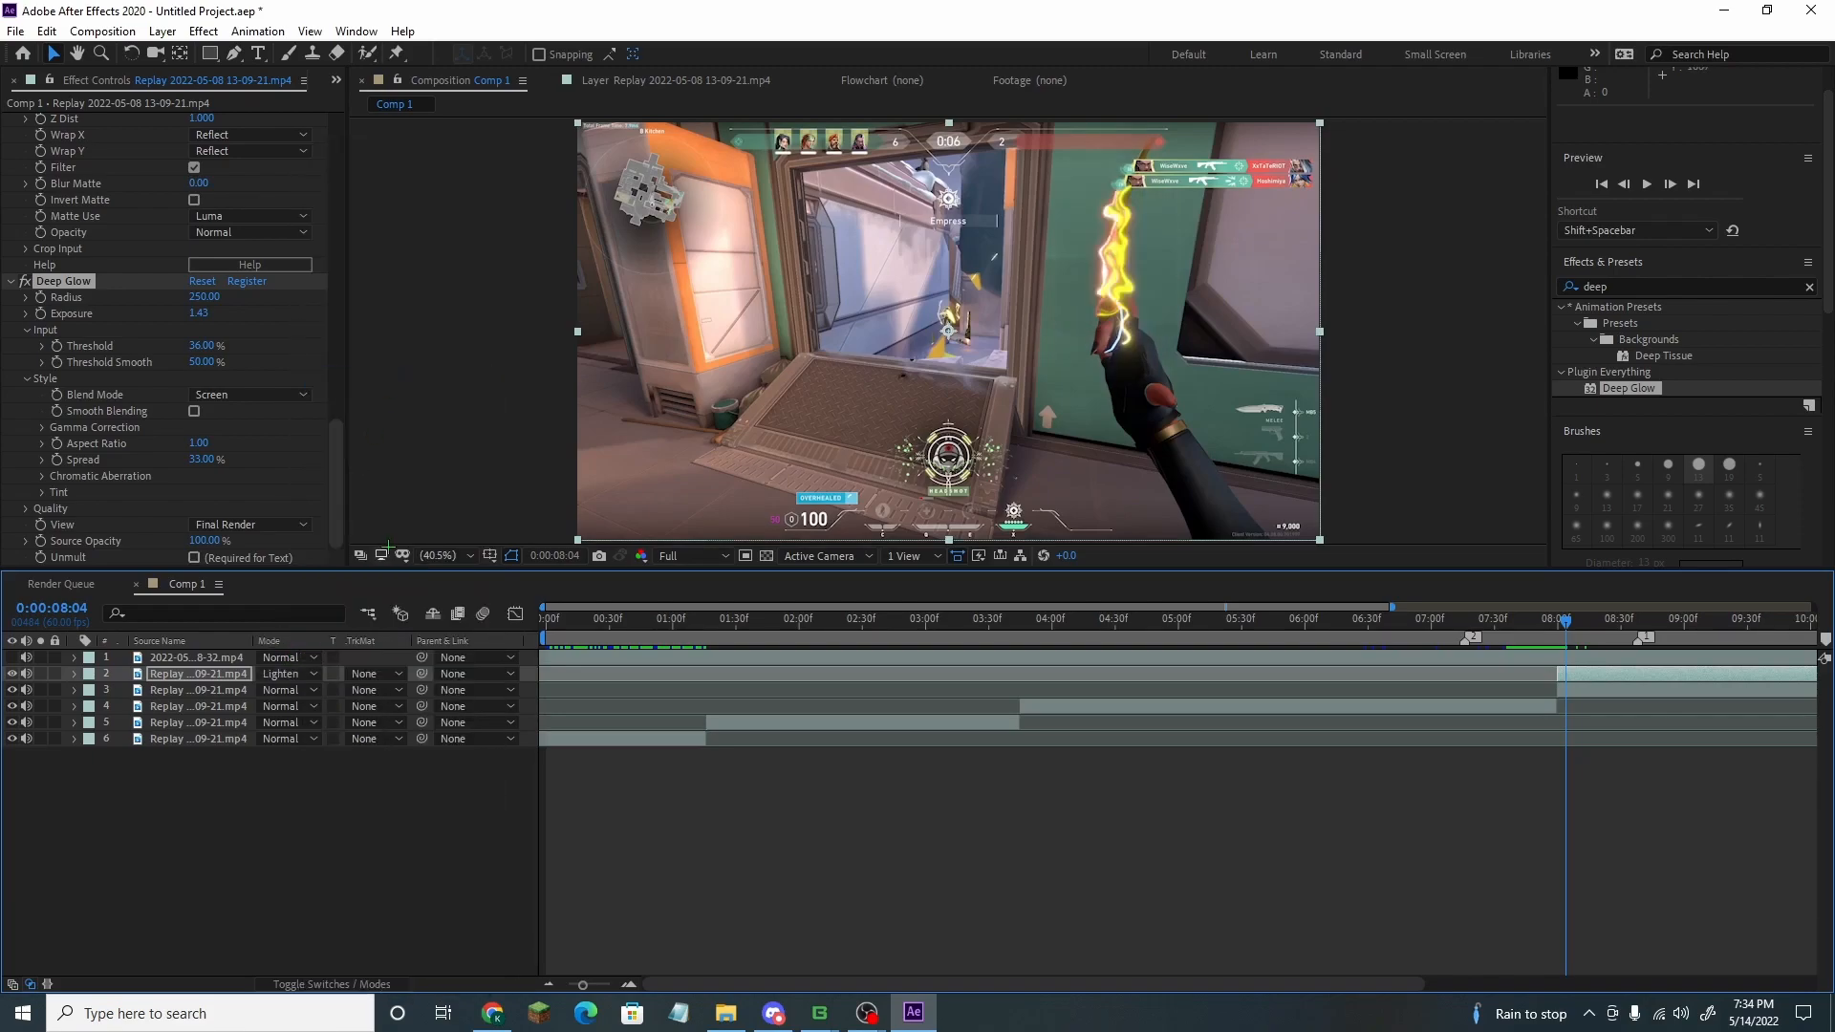
click(287, 674)
click(396, 400)
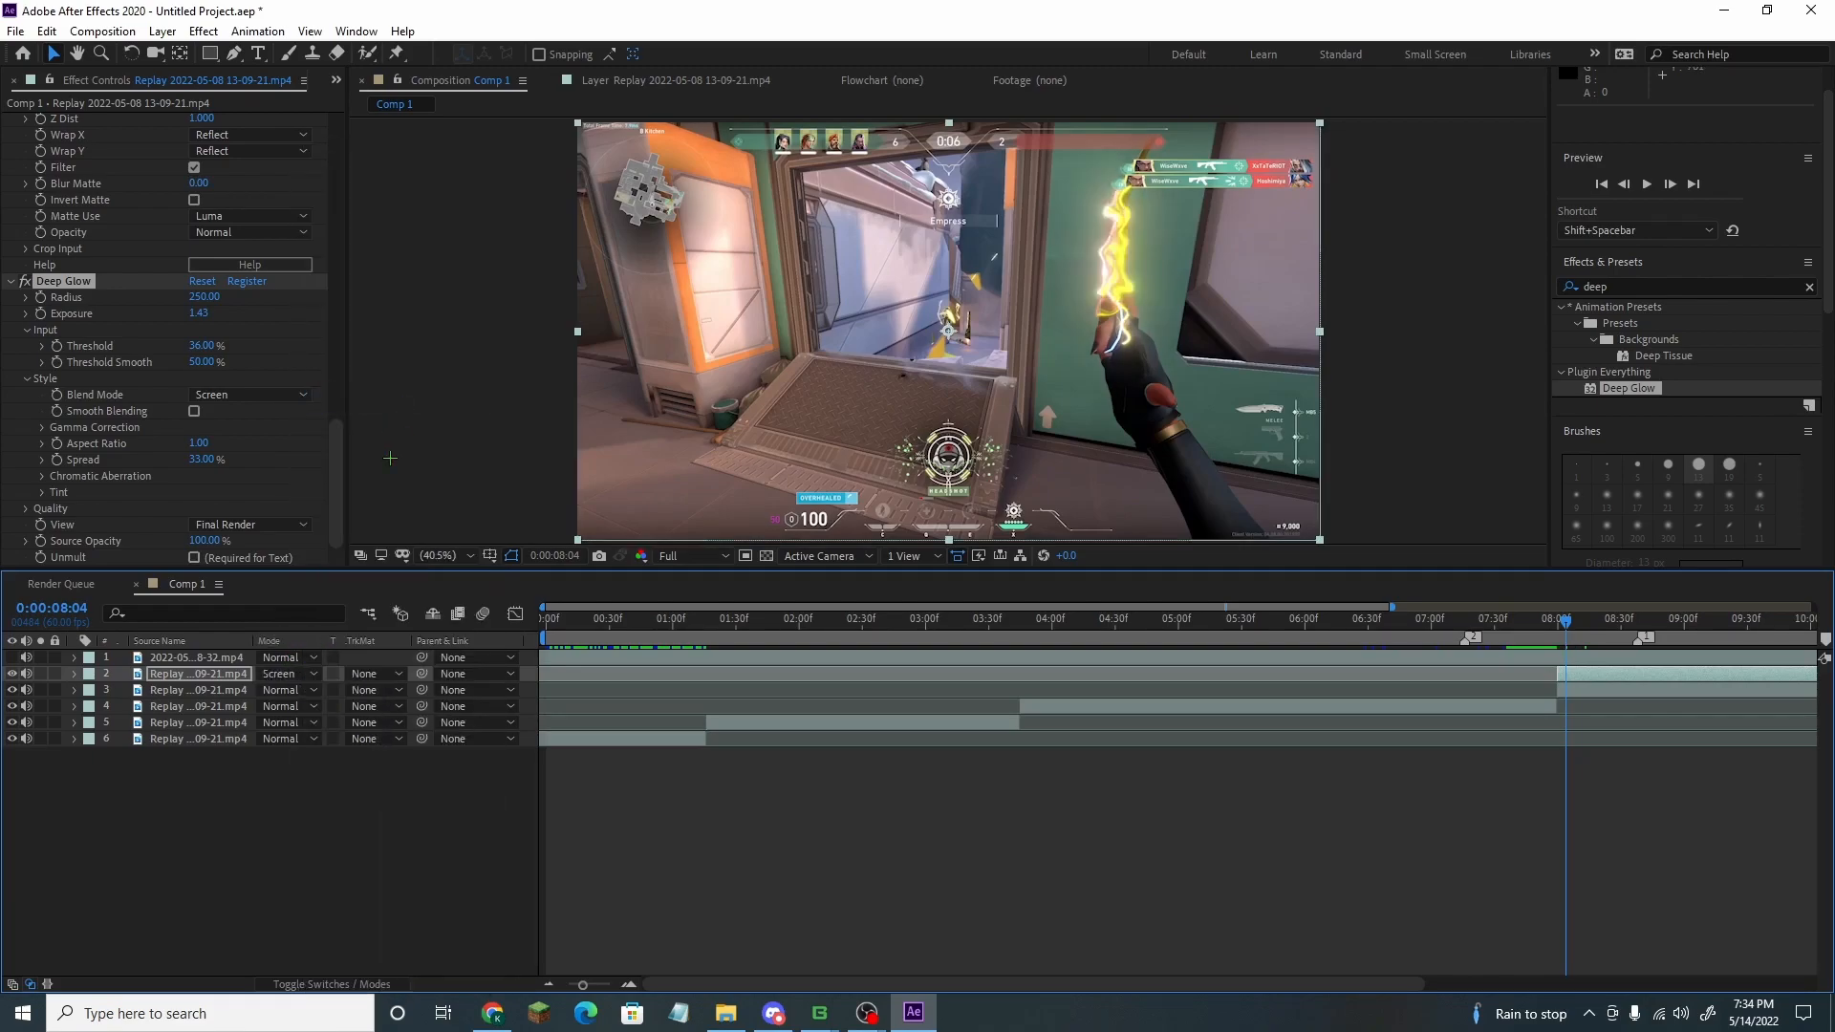
click(287, 674)
click(387, 384)
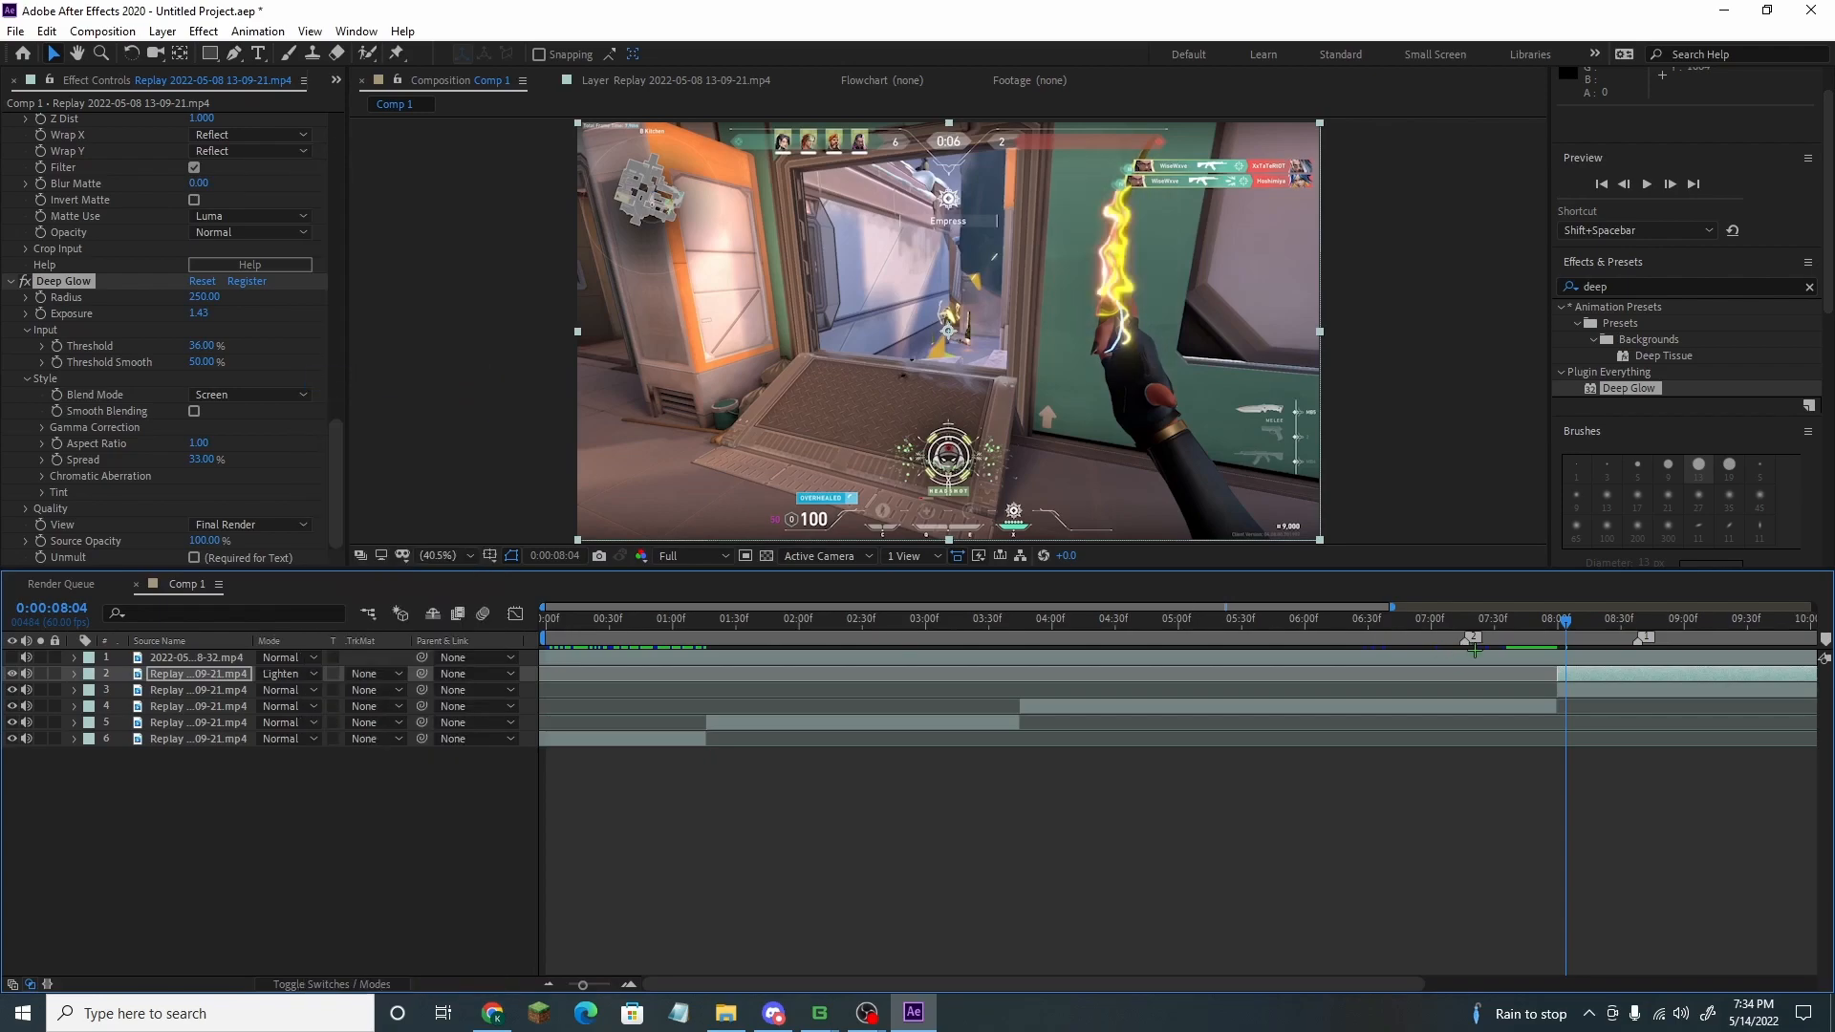
Search the effects for "rays", select S_Rays and go to frame 0:00:08:18
drag(1565, 628, 1617, 631)
click(1651, 285)
key(BackSpace)
text(y)
key(BackSpace)
text(rays)
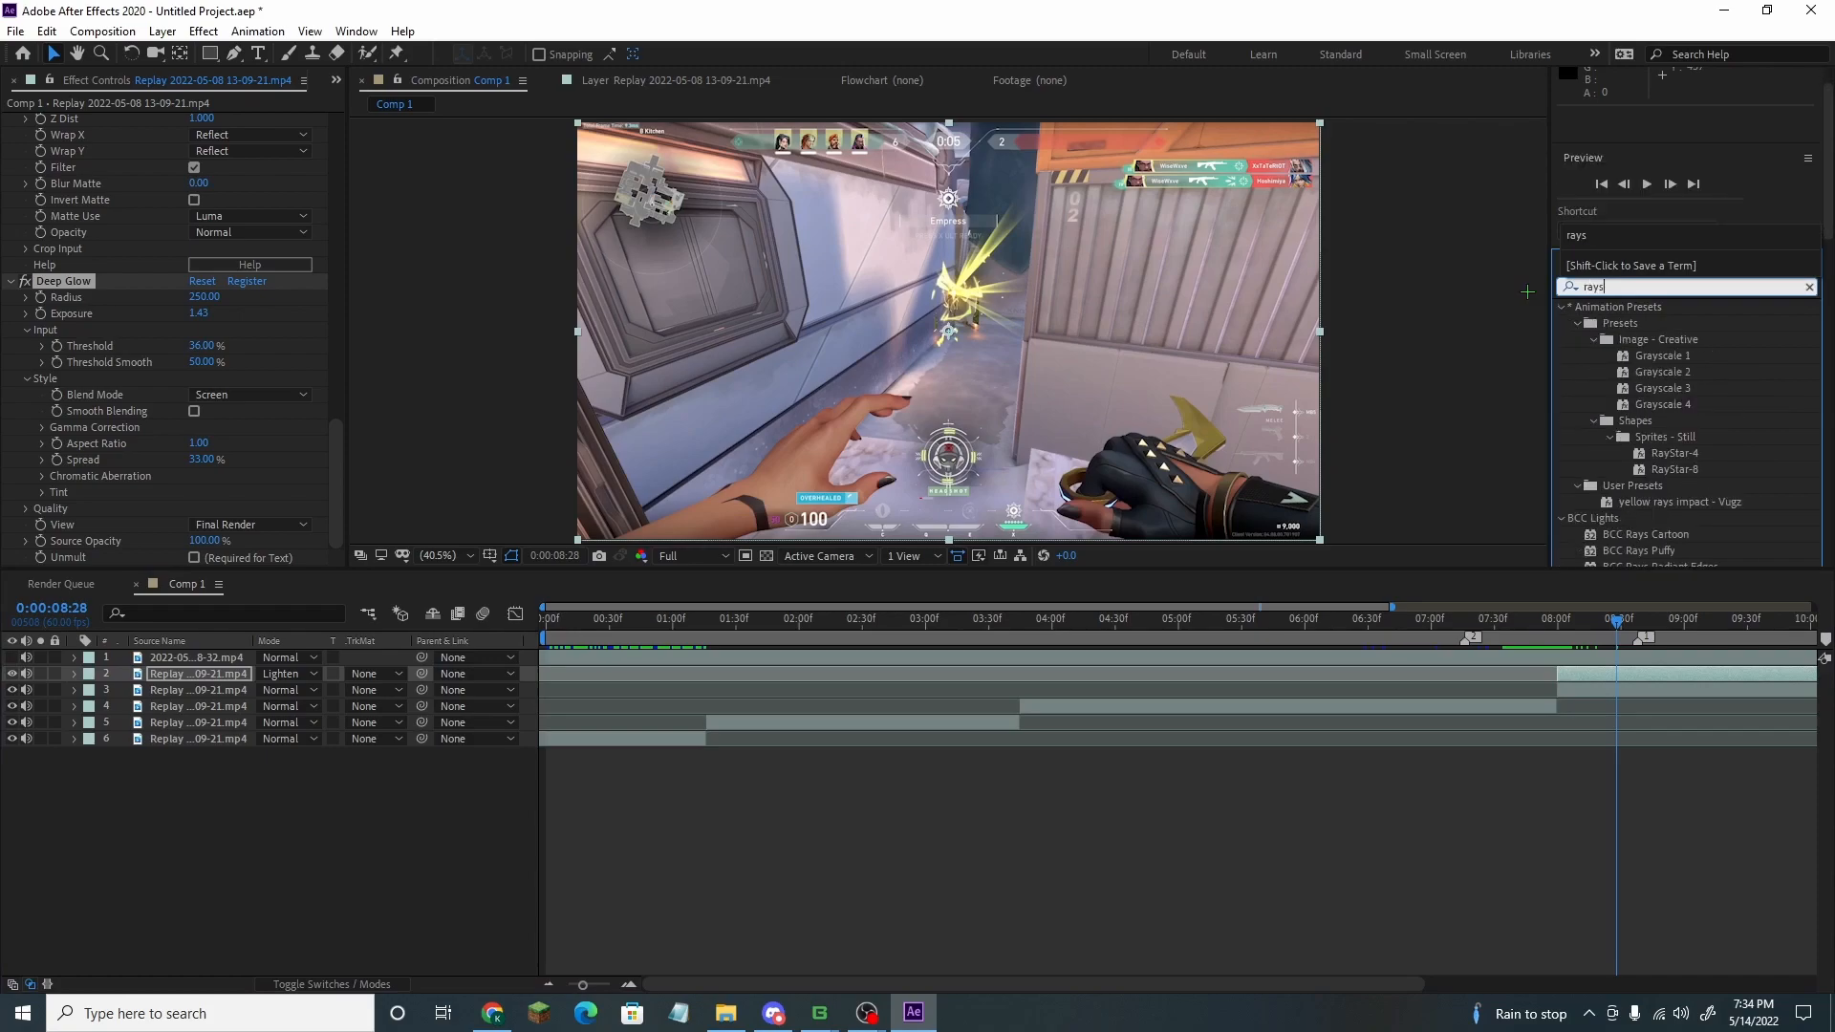
scroll(1633, 492, down, 7)
mouse_move(1636, 461)
mouse_down()
mouse_move(1658, 689)
mouse_move(1595, 634)
mouse_up()
Pre-compose the glowing knife layer and the clip directly beneath it as Pre-comp 1, moving all attributes into it
click(196, 674)
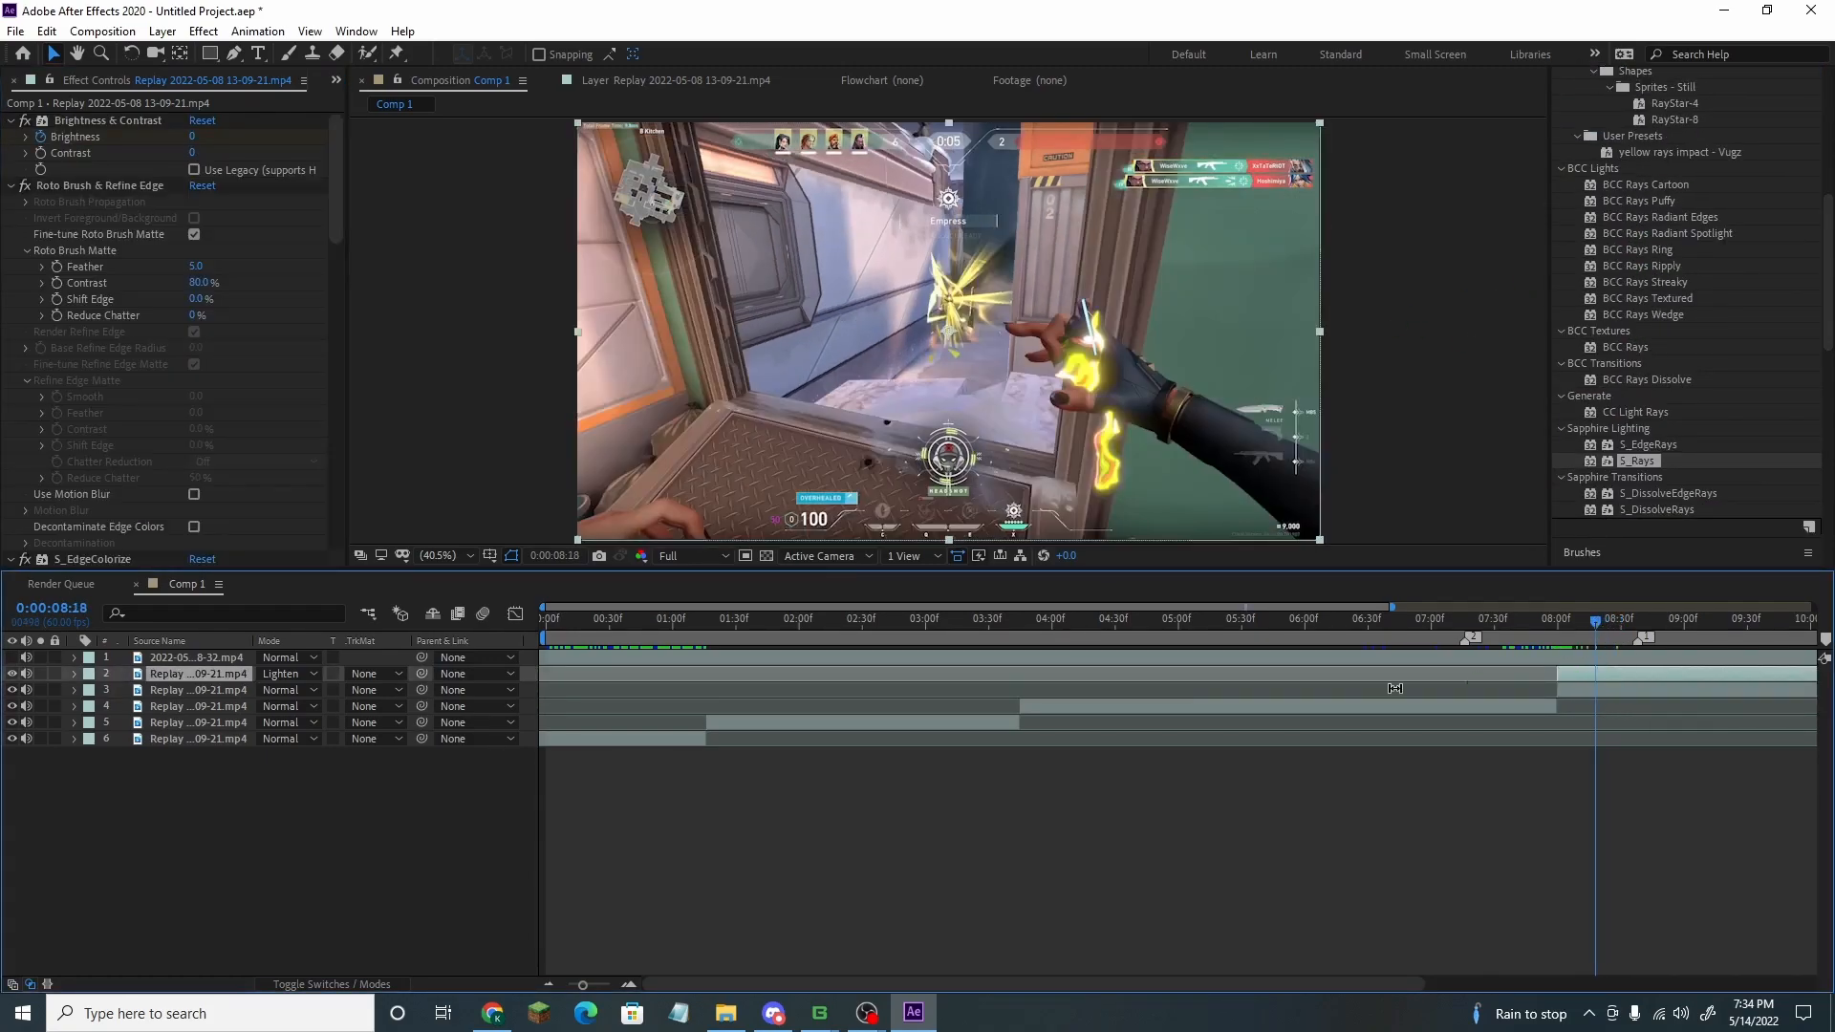
click(190, 690)
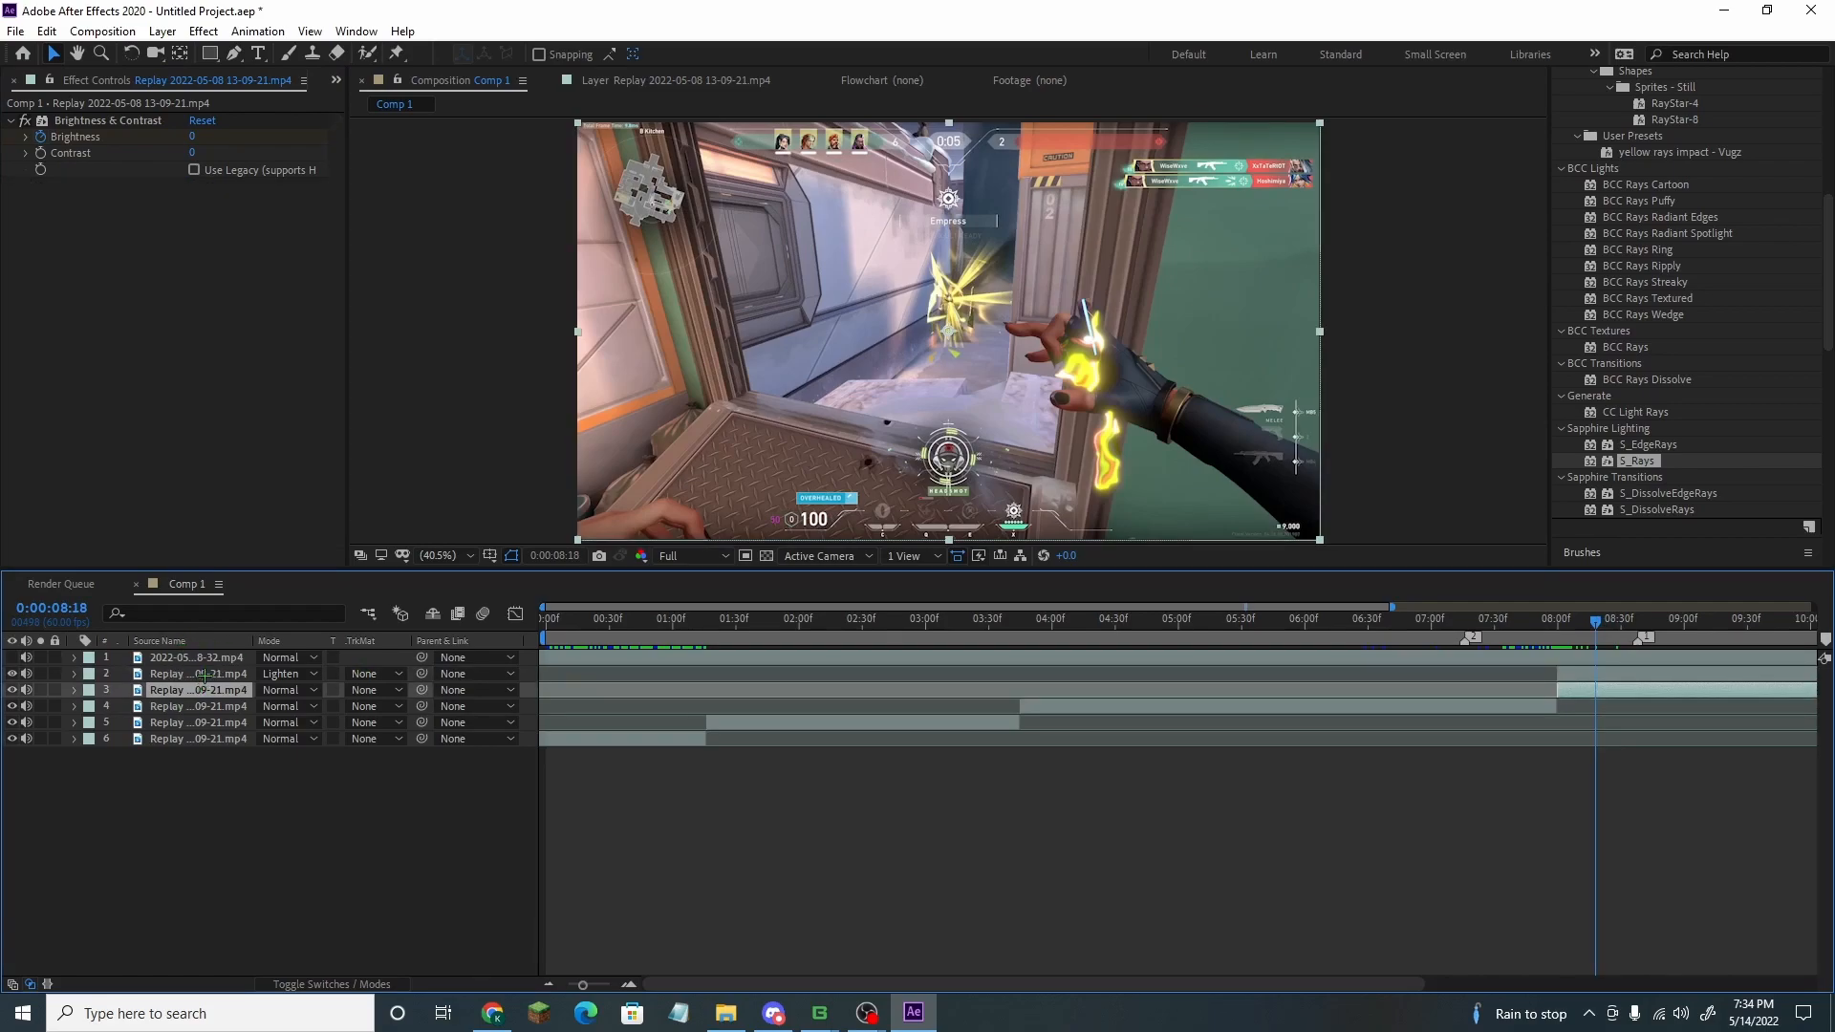
shift+click(203, 673)
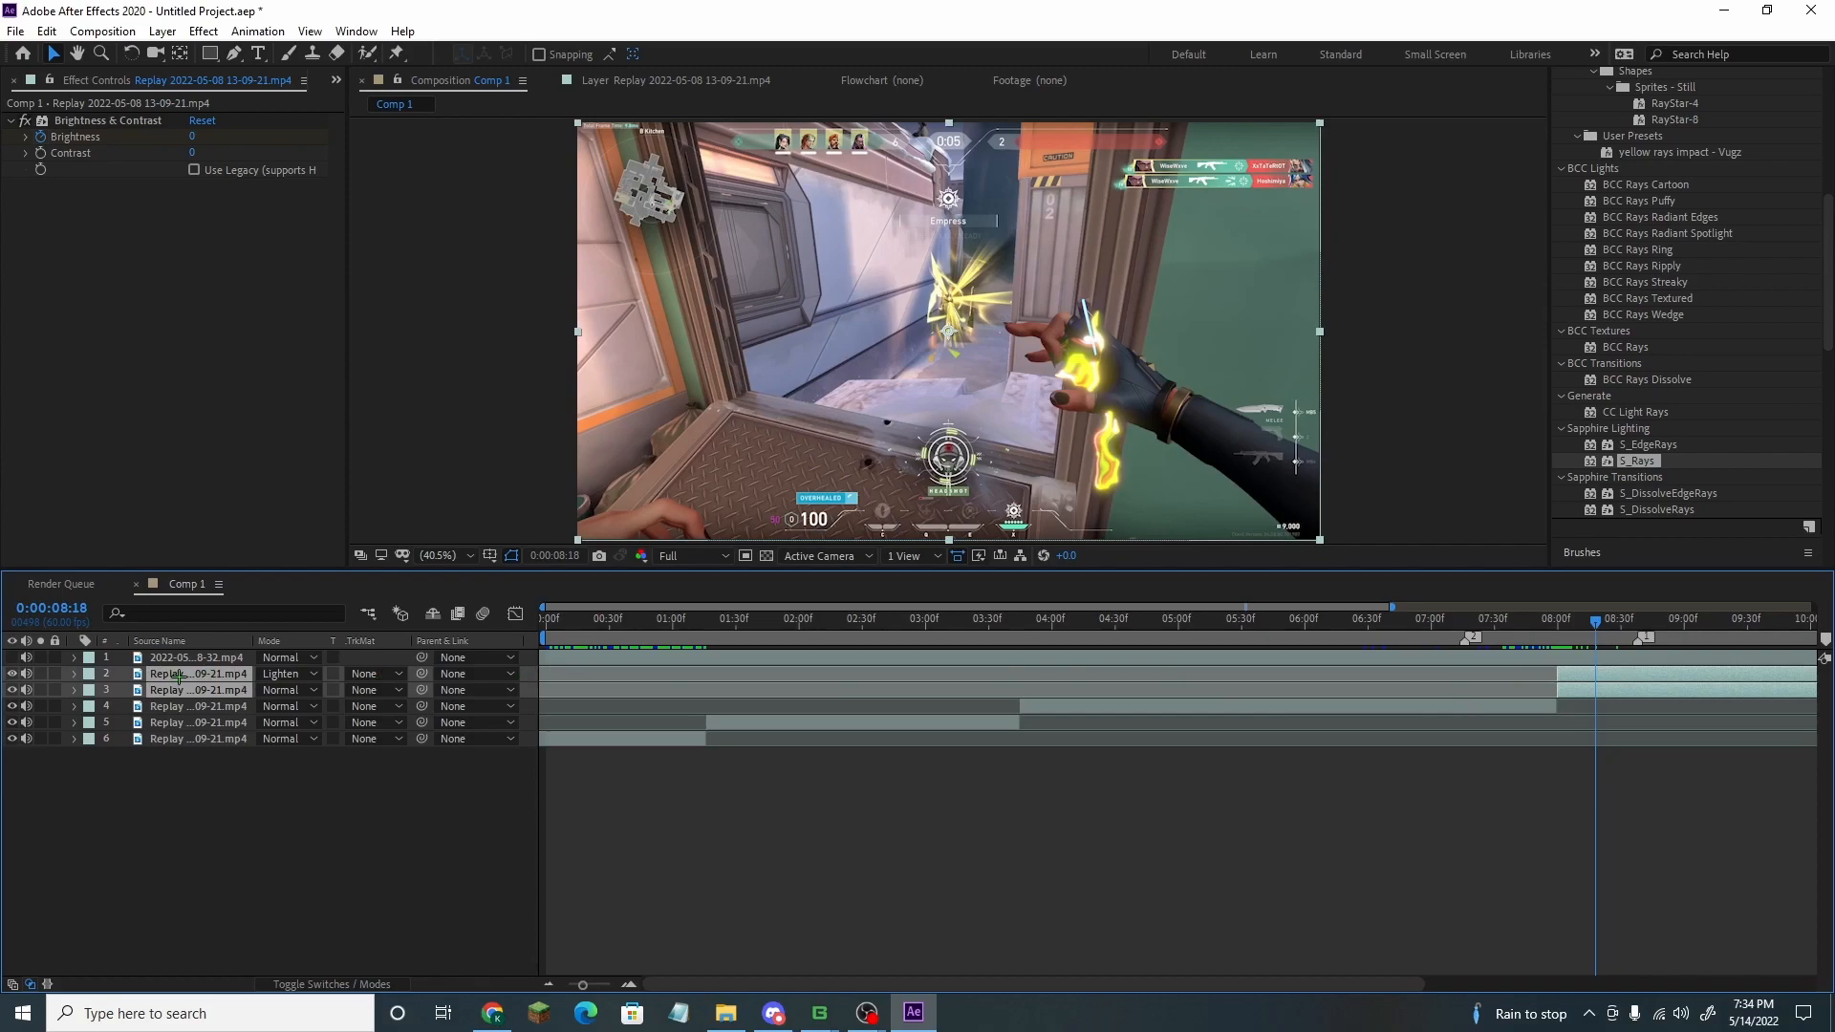
right_click(1635, 678)
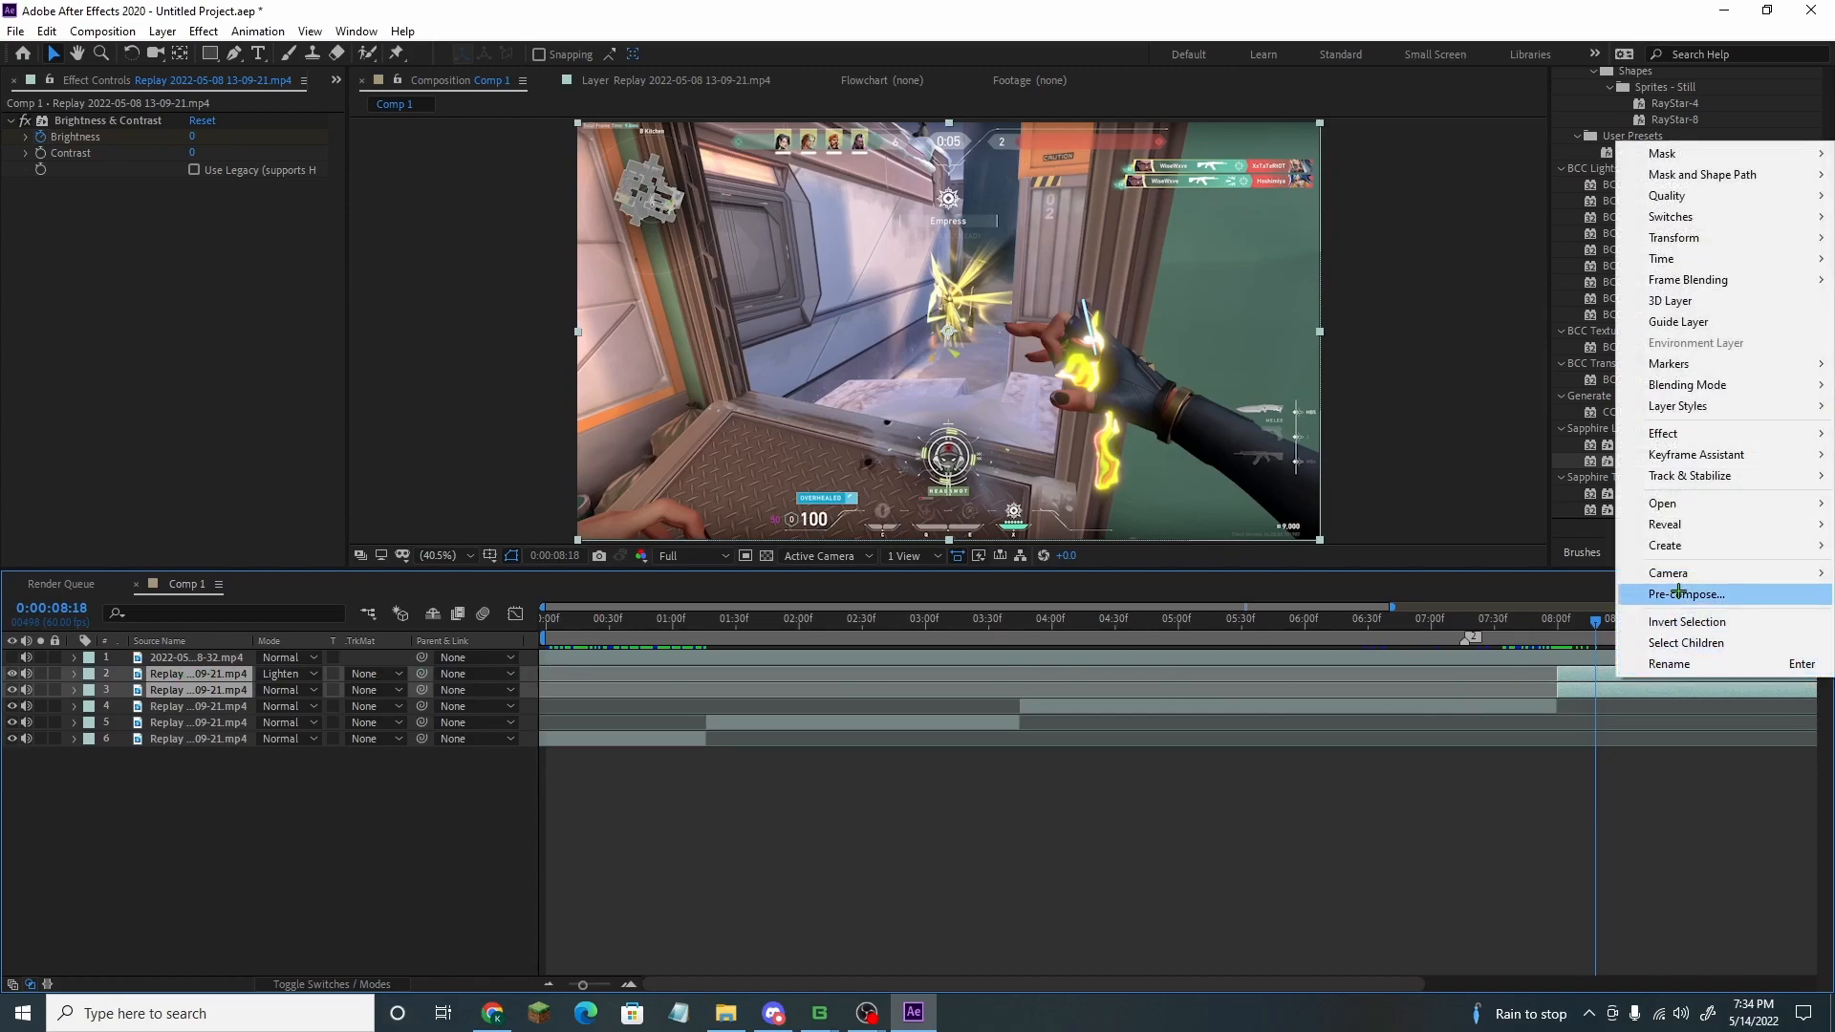
click(1640, 593)
click(952, 629)
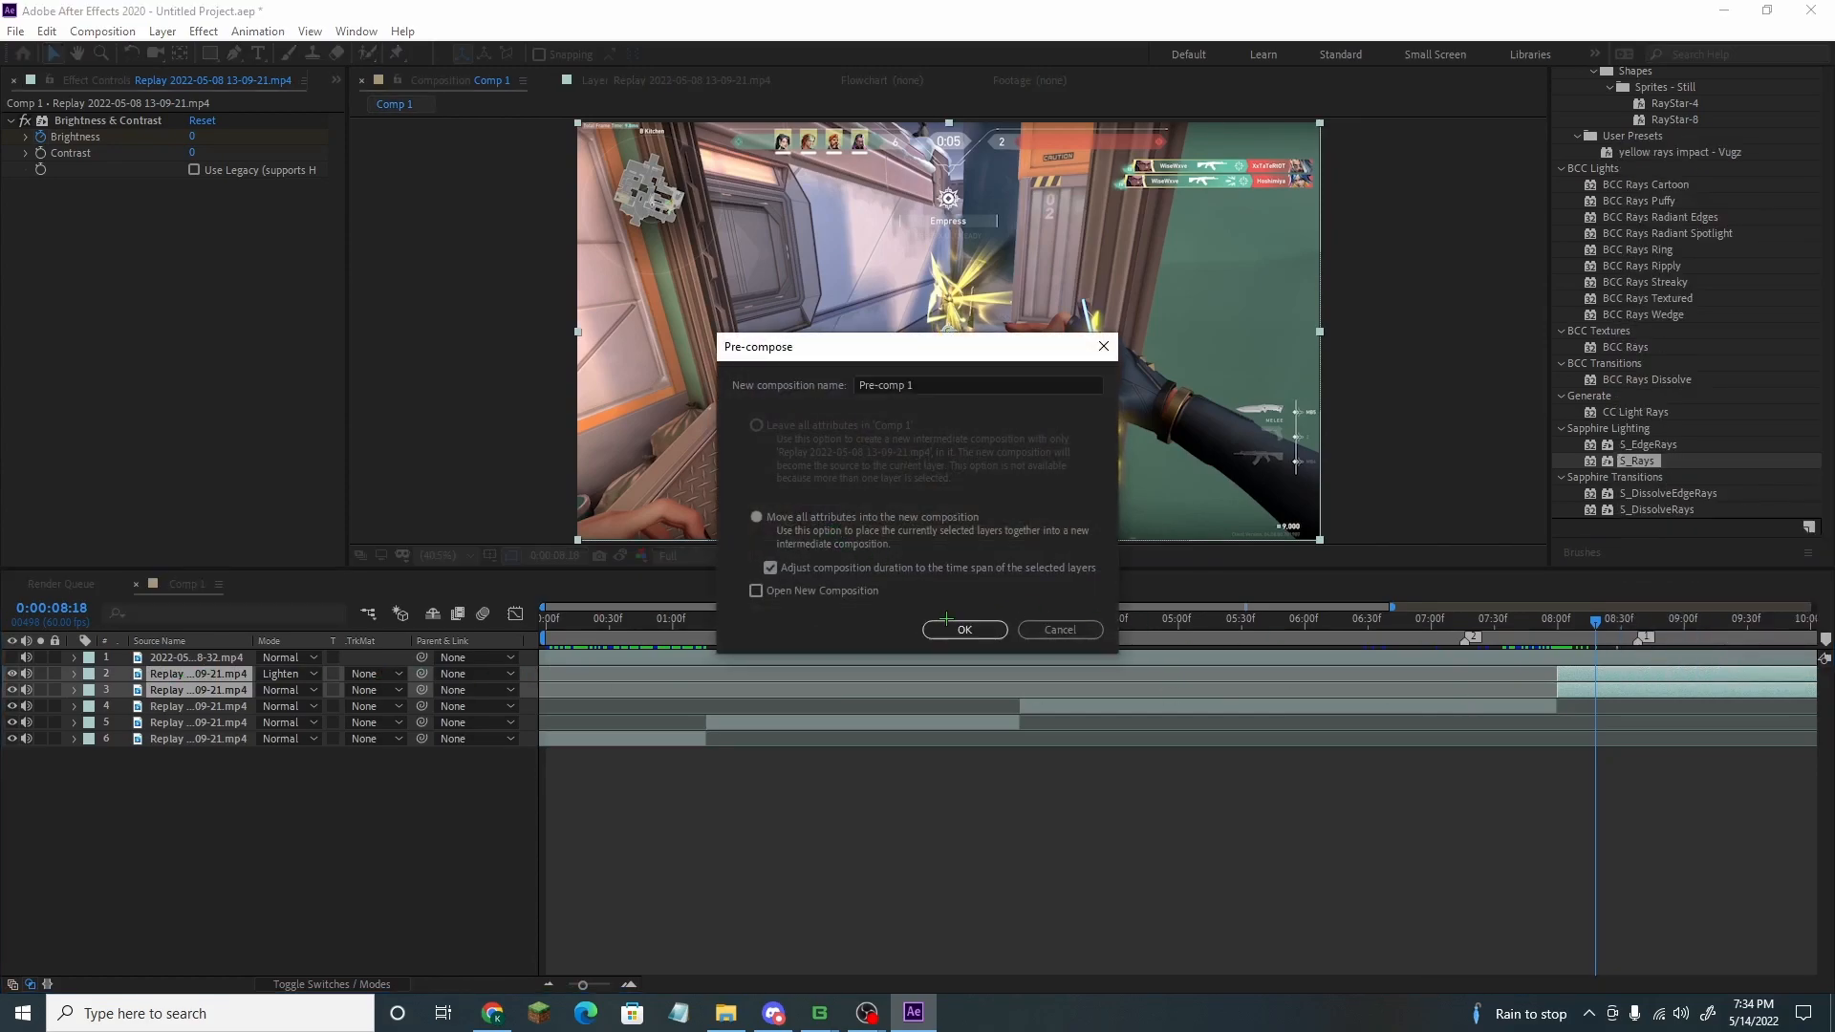
Apply the S_Rays effect to Pre-comp 1 and go to frame 0:00:08:09
mouse_move(1596, 633)
mouse_down()
mouse_move(1569, 633)
mouse_move(1597, 632)
mouse_up()
drag(1642, 464, 1644, 675)
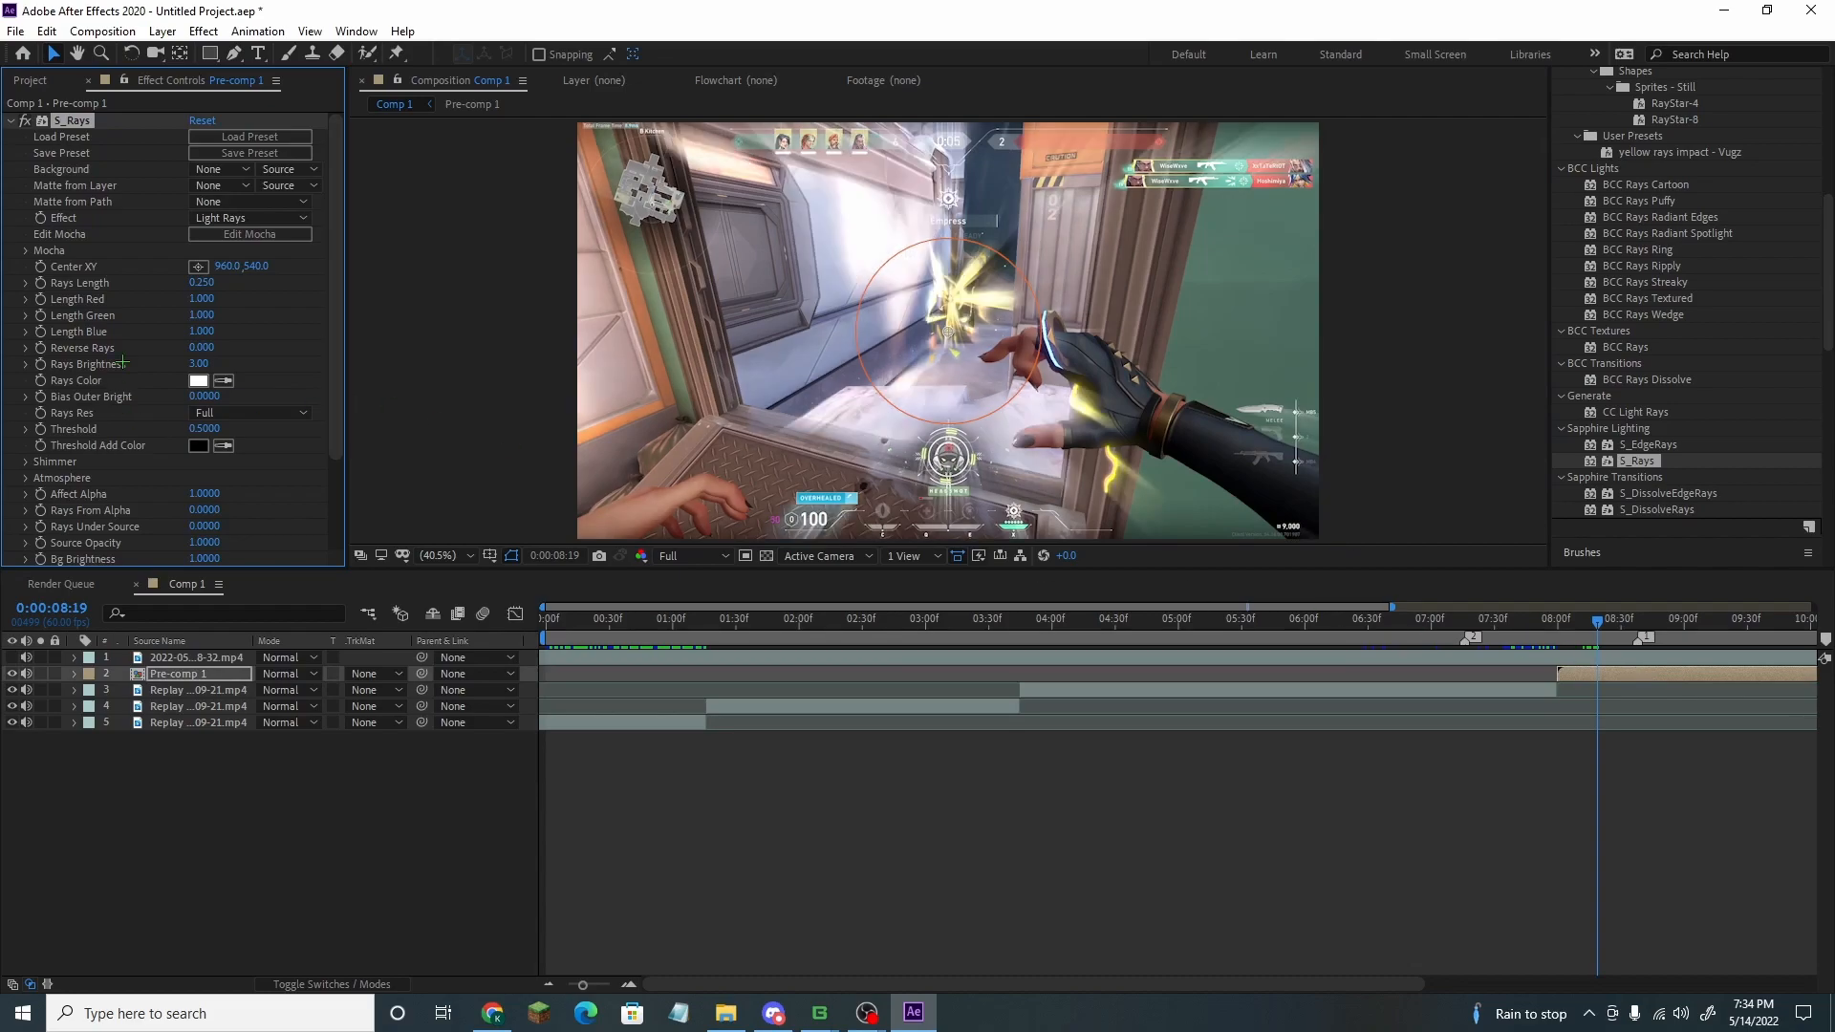
drag(1597, 621, 1578, 622)
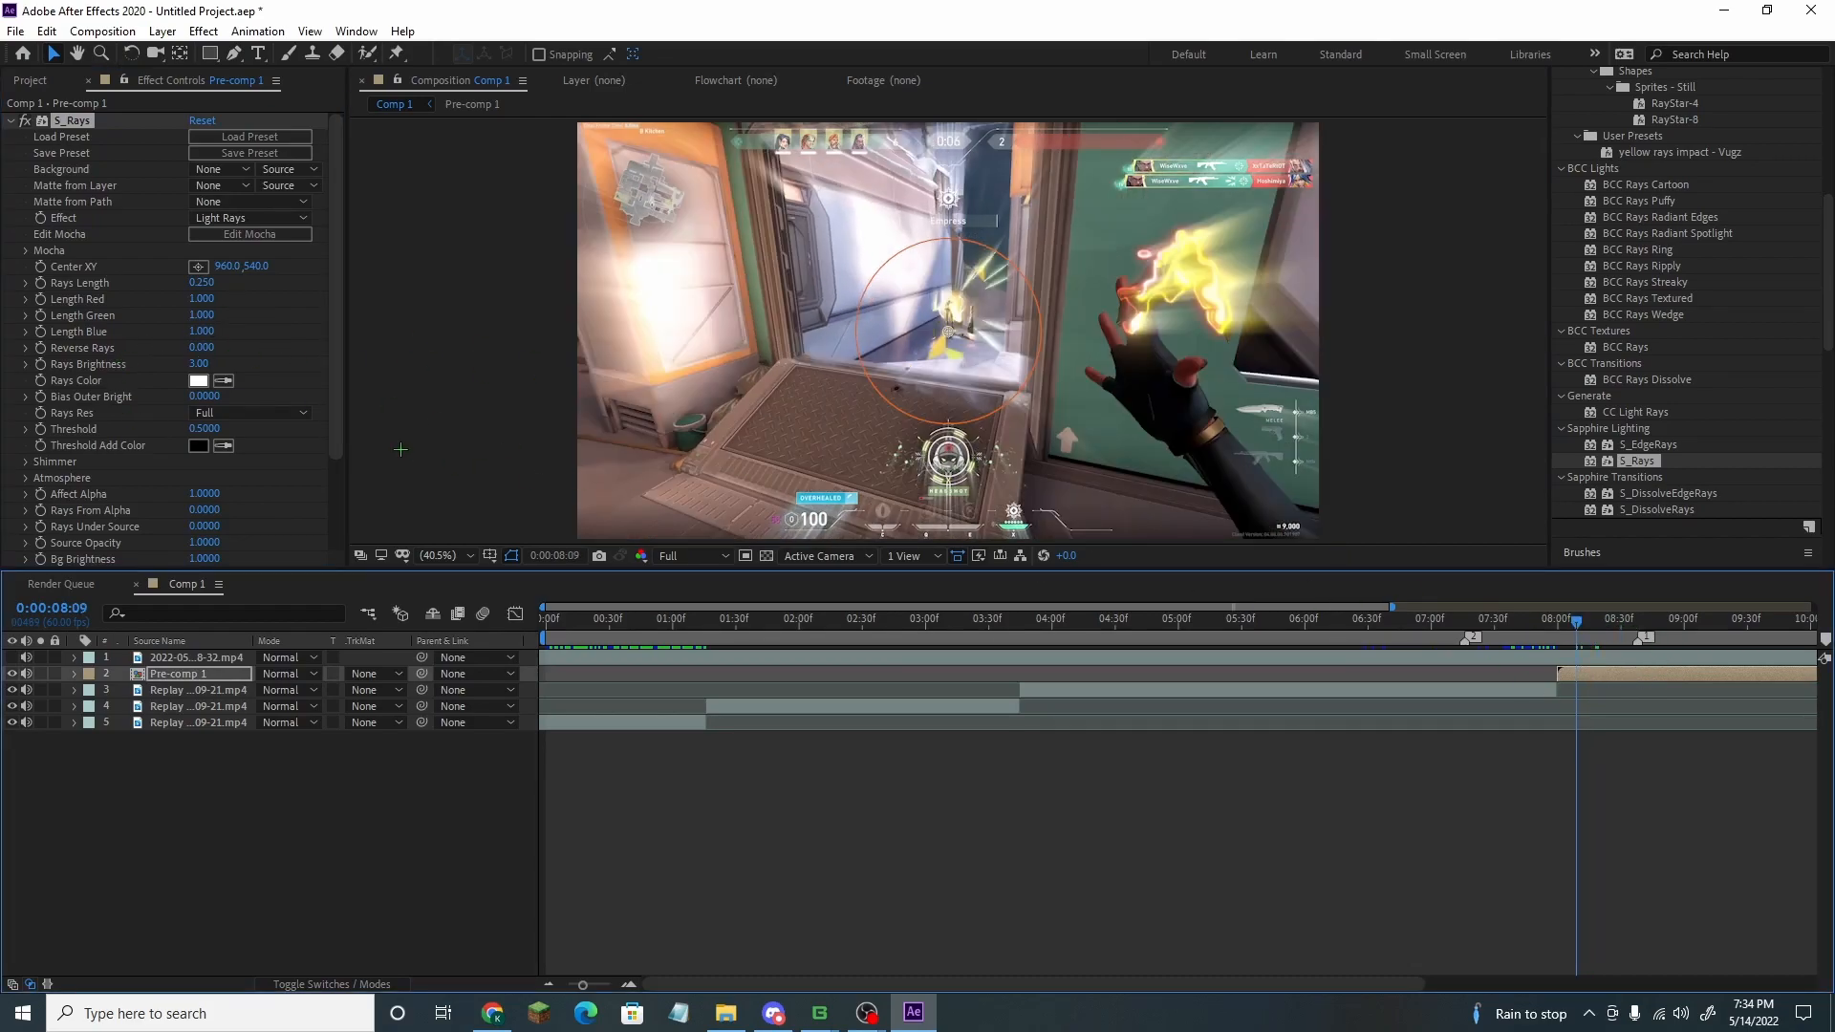
Try pure red FF0000 as the Rays Color of S_Rays on Pre-comp 1
click(198, 381)
click(906, 396)
mouse_move(906, 396)
mouse_down()
mouse_move(897, 382)
mouse_move(936, 371)
mouse_up()
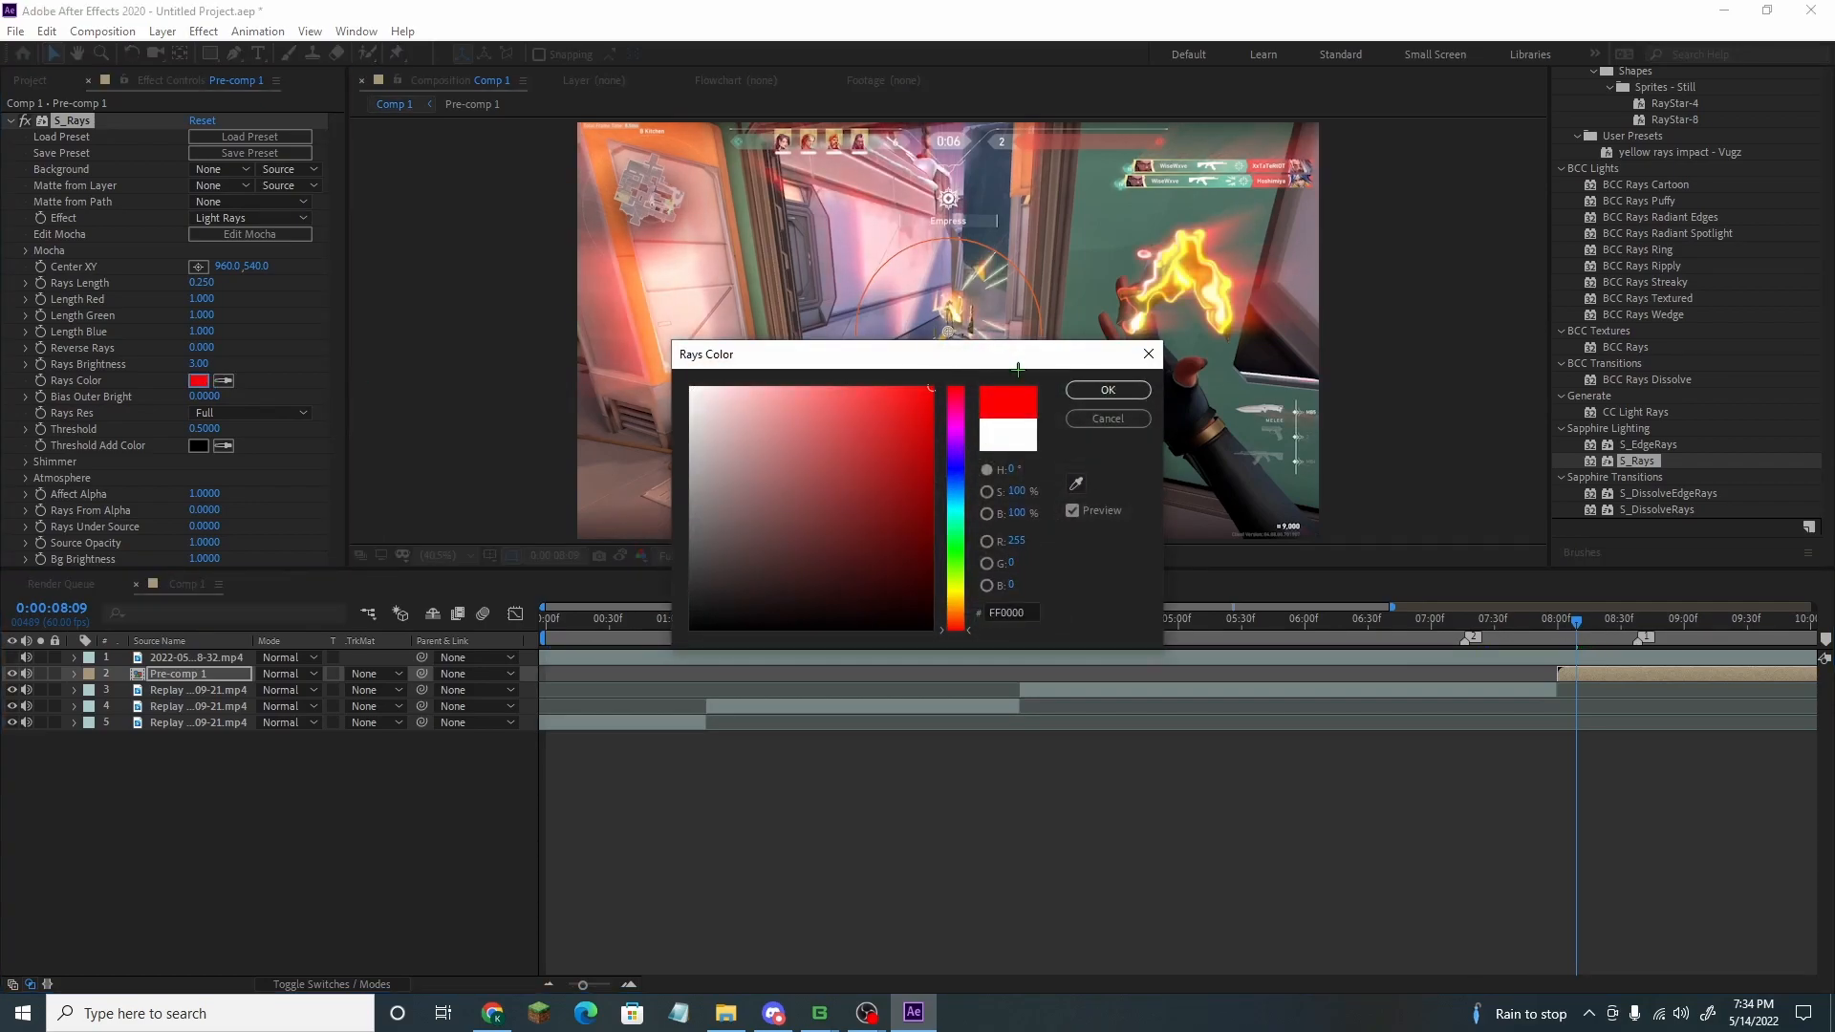
click(1107, 390)
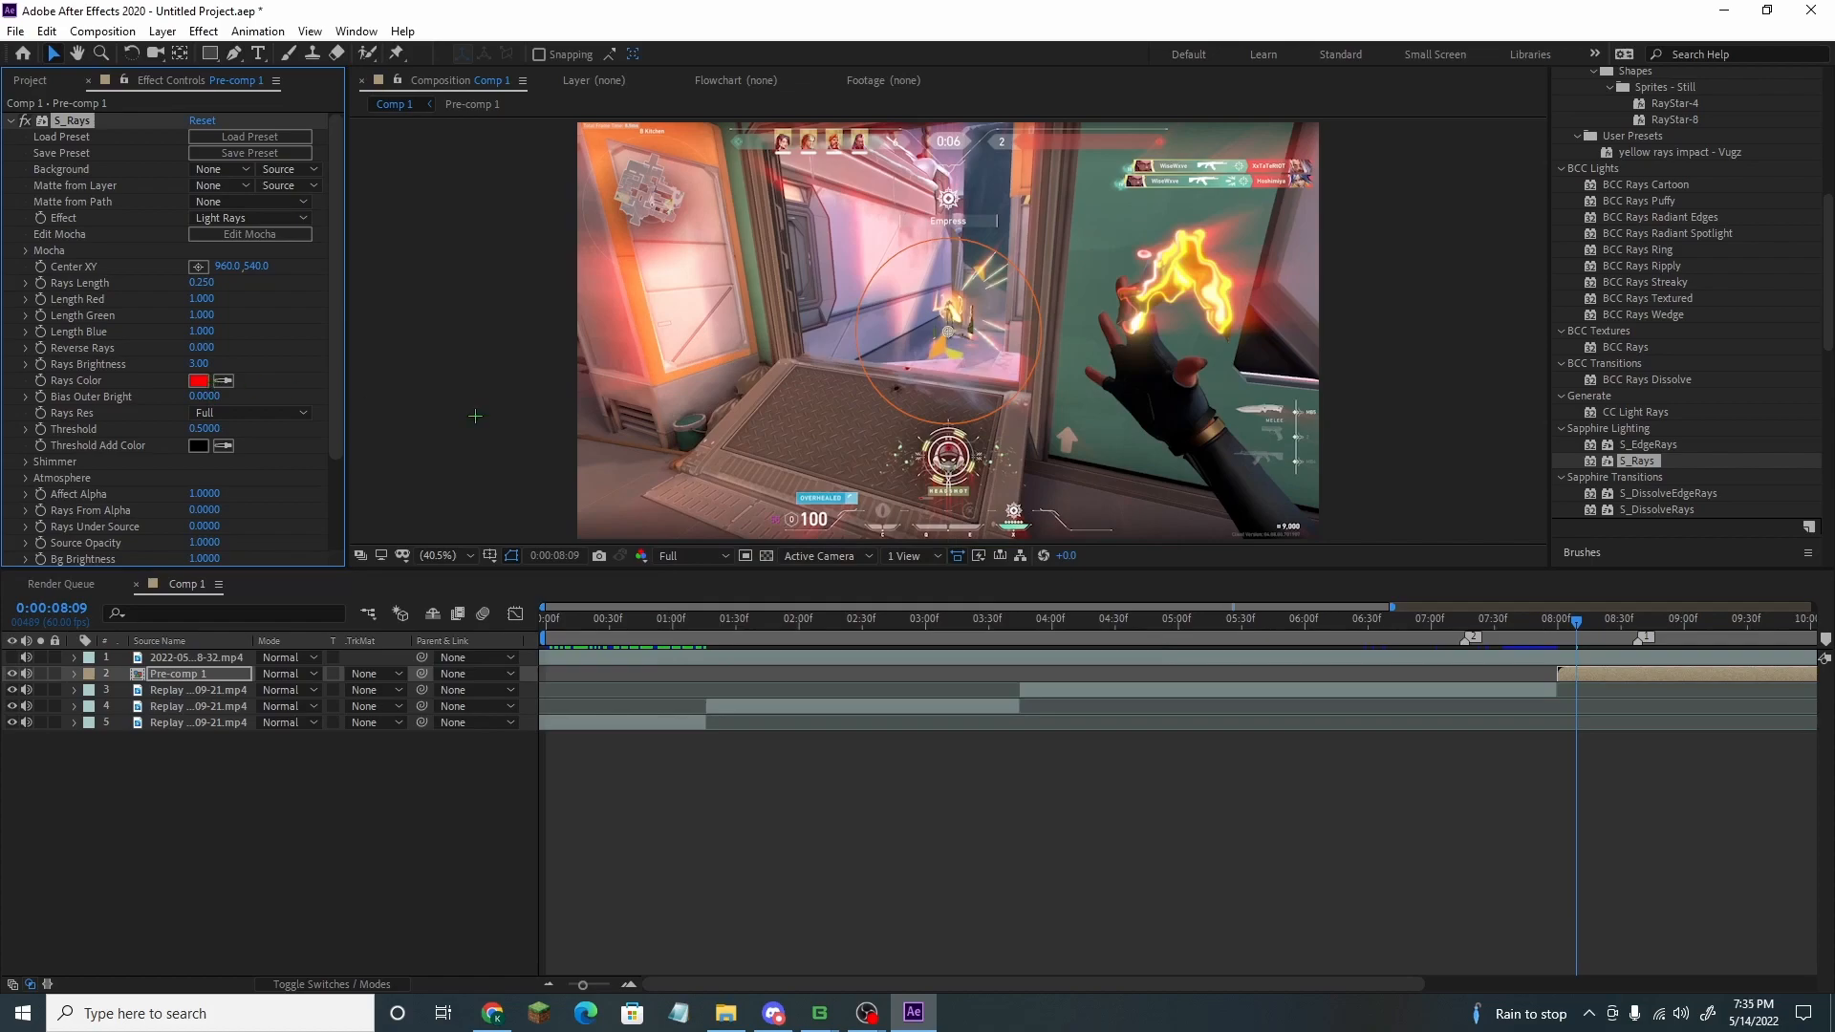
Set the Rays Color of S_Rays on Pre-comp 1 to orange FF9000 and check the look up to 0:00:08:13
click(198, 381)
drag(955, 543, 956, 605)
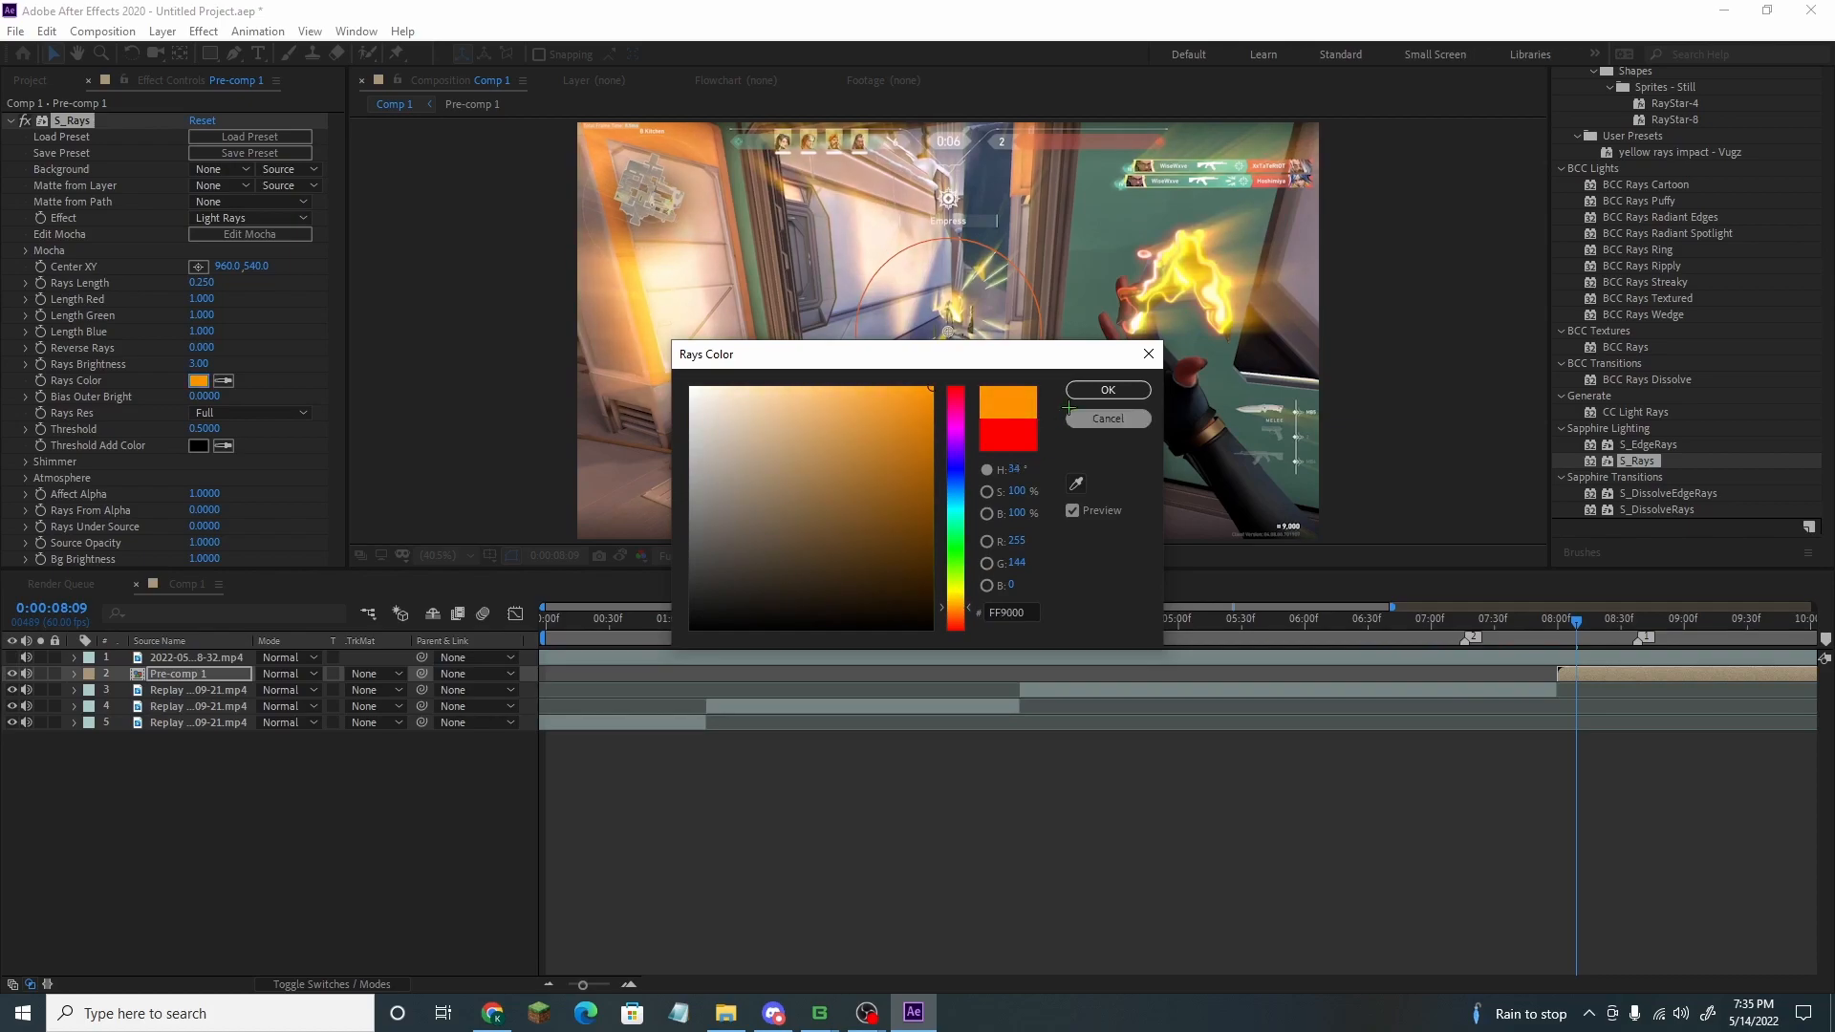
click(1107, 390)
click(1565, 621)
drag(1564, 621, 1586, 623)
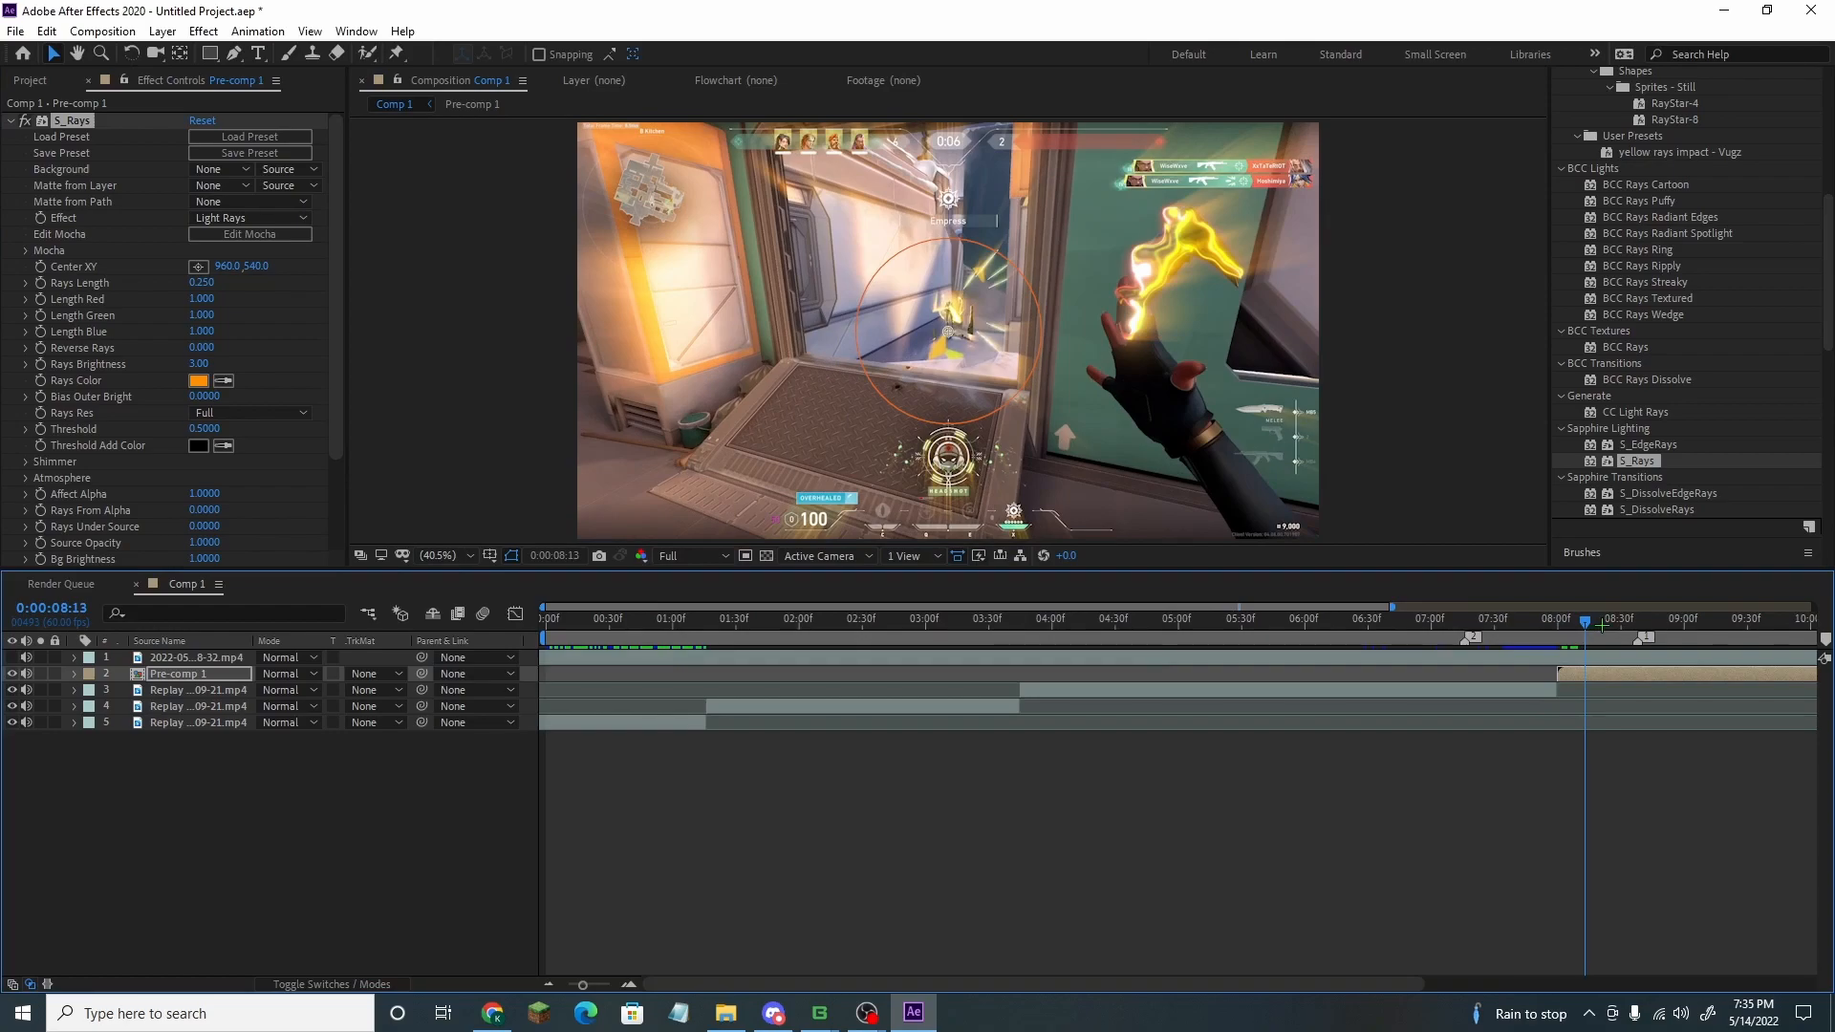
Set the Rays Length of S_Rays to 0.370 and go to 0:00:08:09
click(1570, 623)
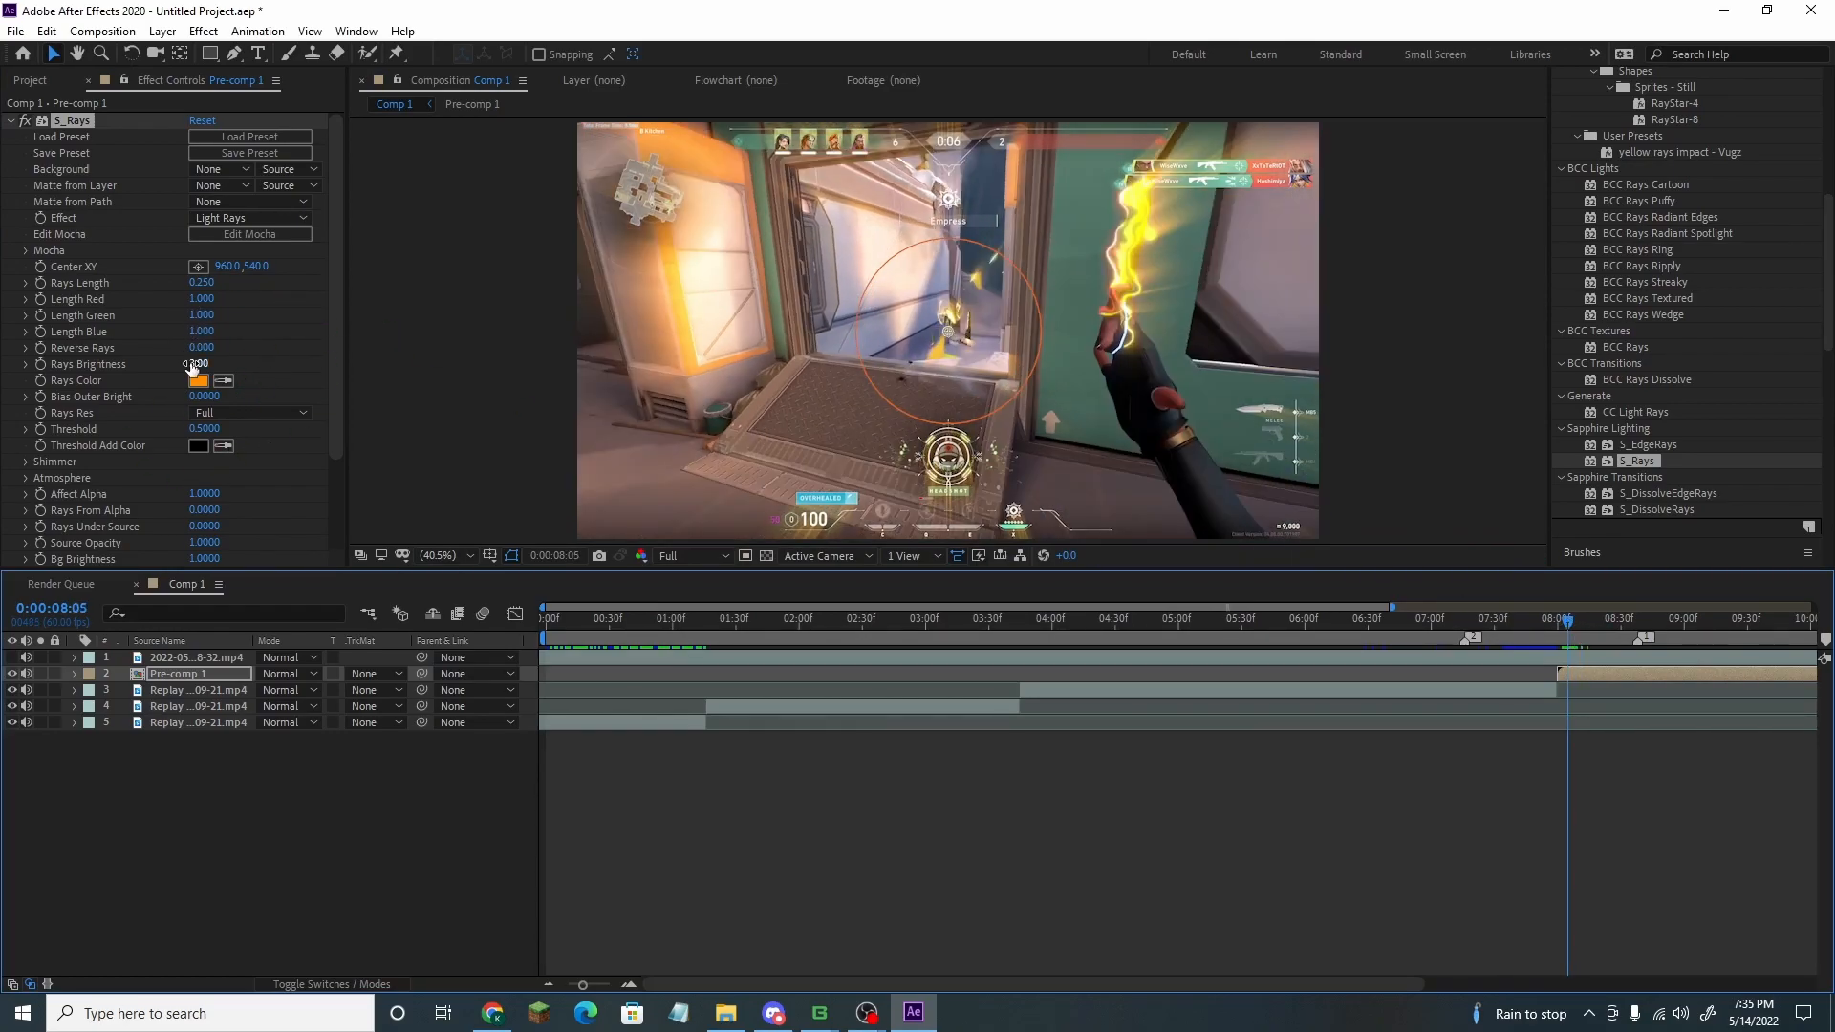
drag(199, 283, 217, 283)
drag(1567, 625, 1576, 622)
scroll(1647, 384, up, 4)
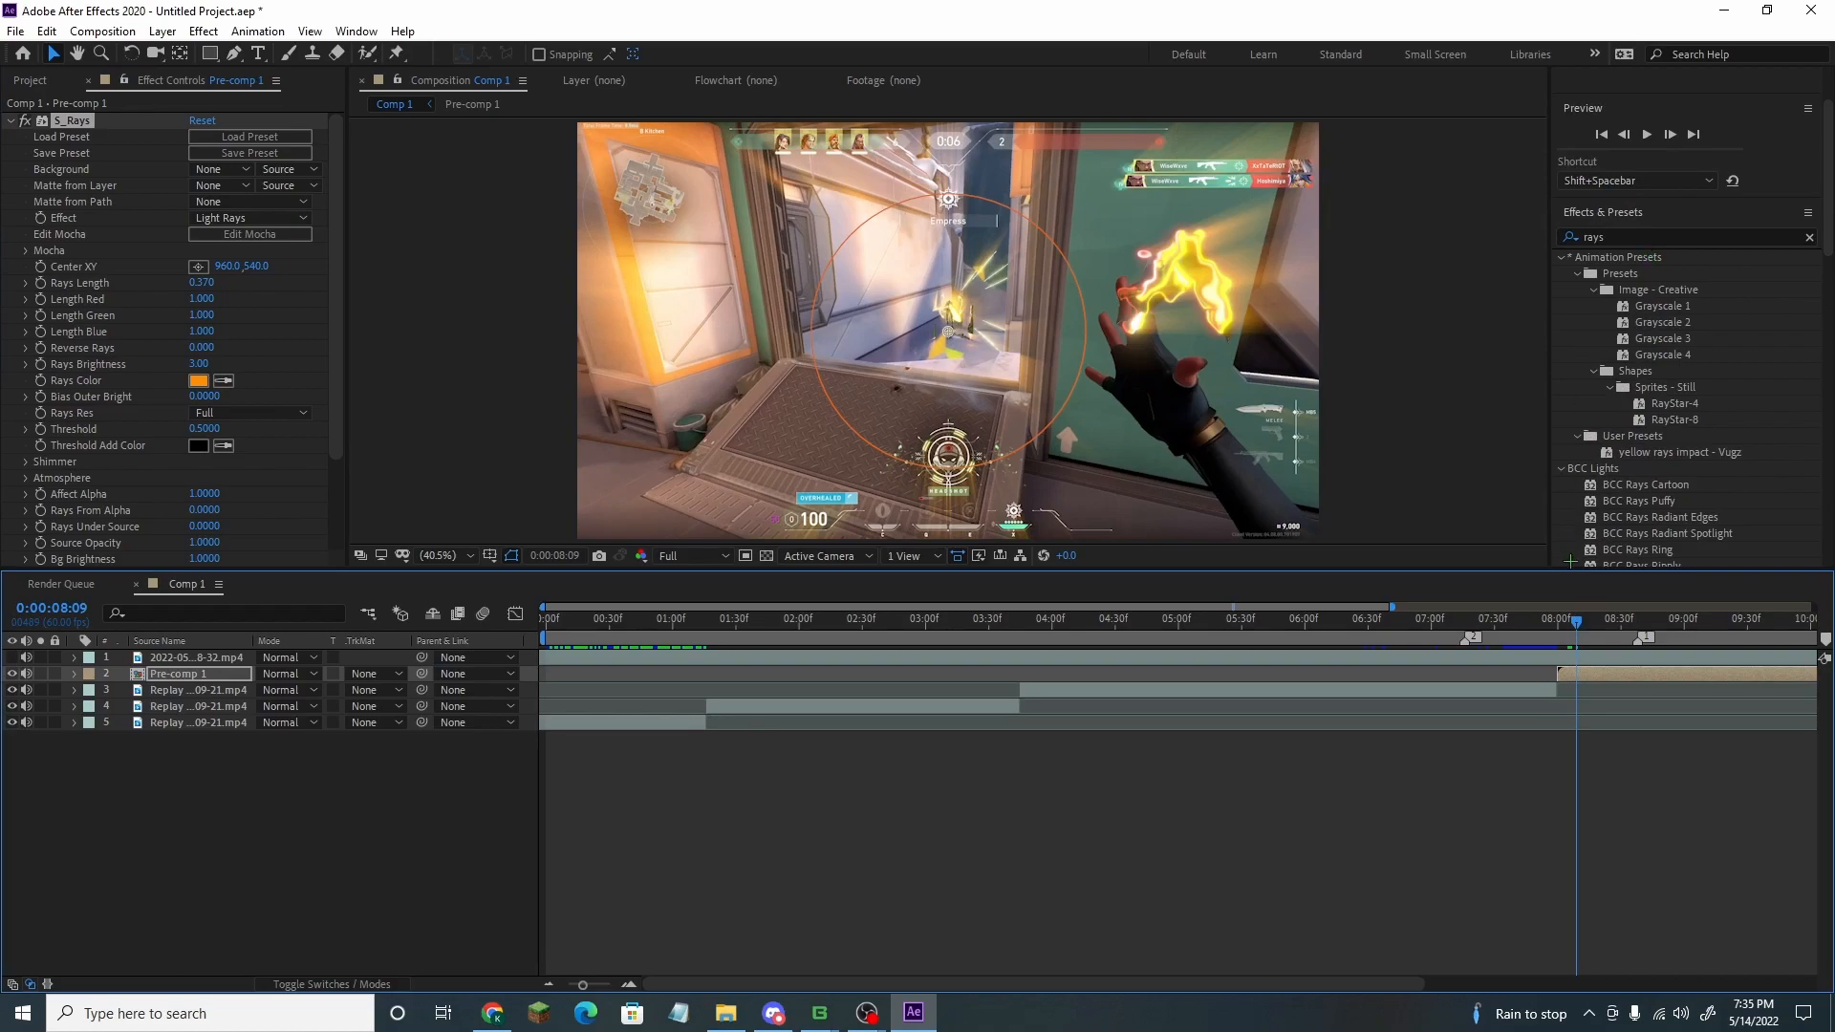
Lower the composition's preview resolution to Quarter and play back the knife section, starting from 0:00:06:26
click(1443, 619)
click(310, 31)
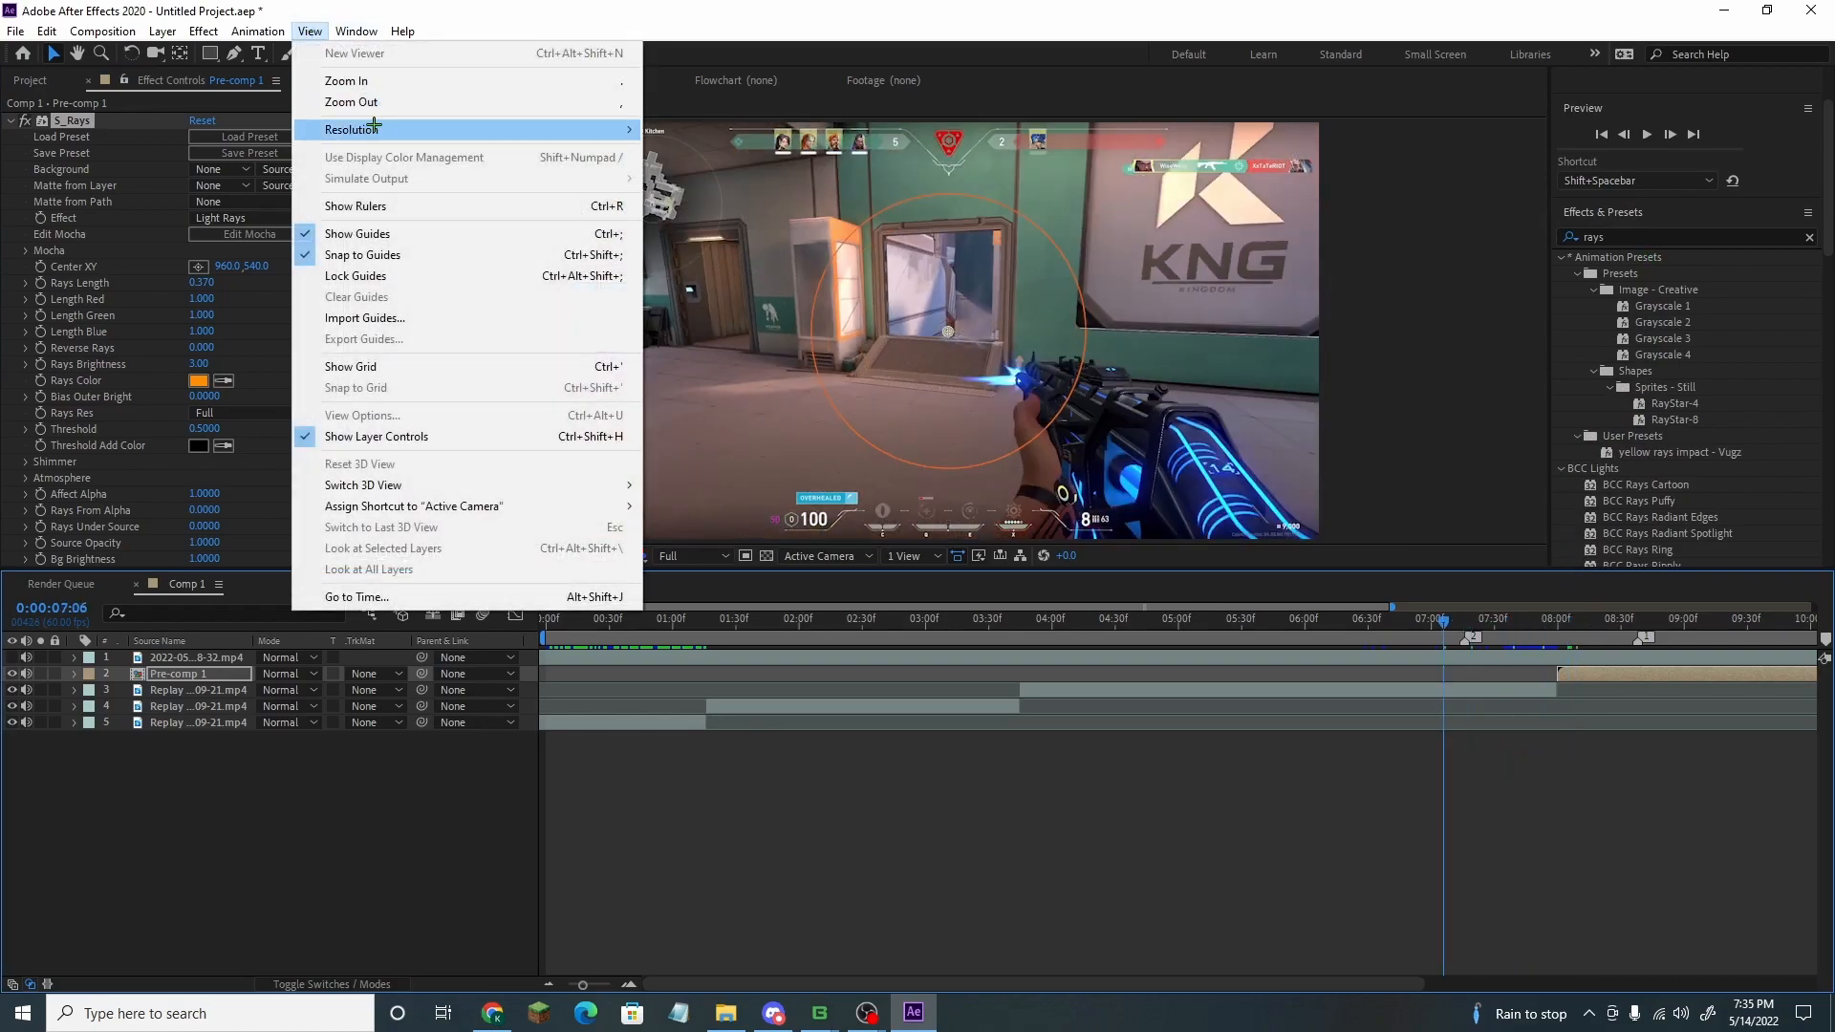
mouse_move(373, 128)
click(685, 191)
drag(1440, 622, 1359, 625)
key(space)
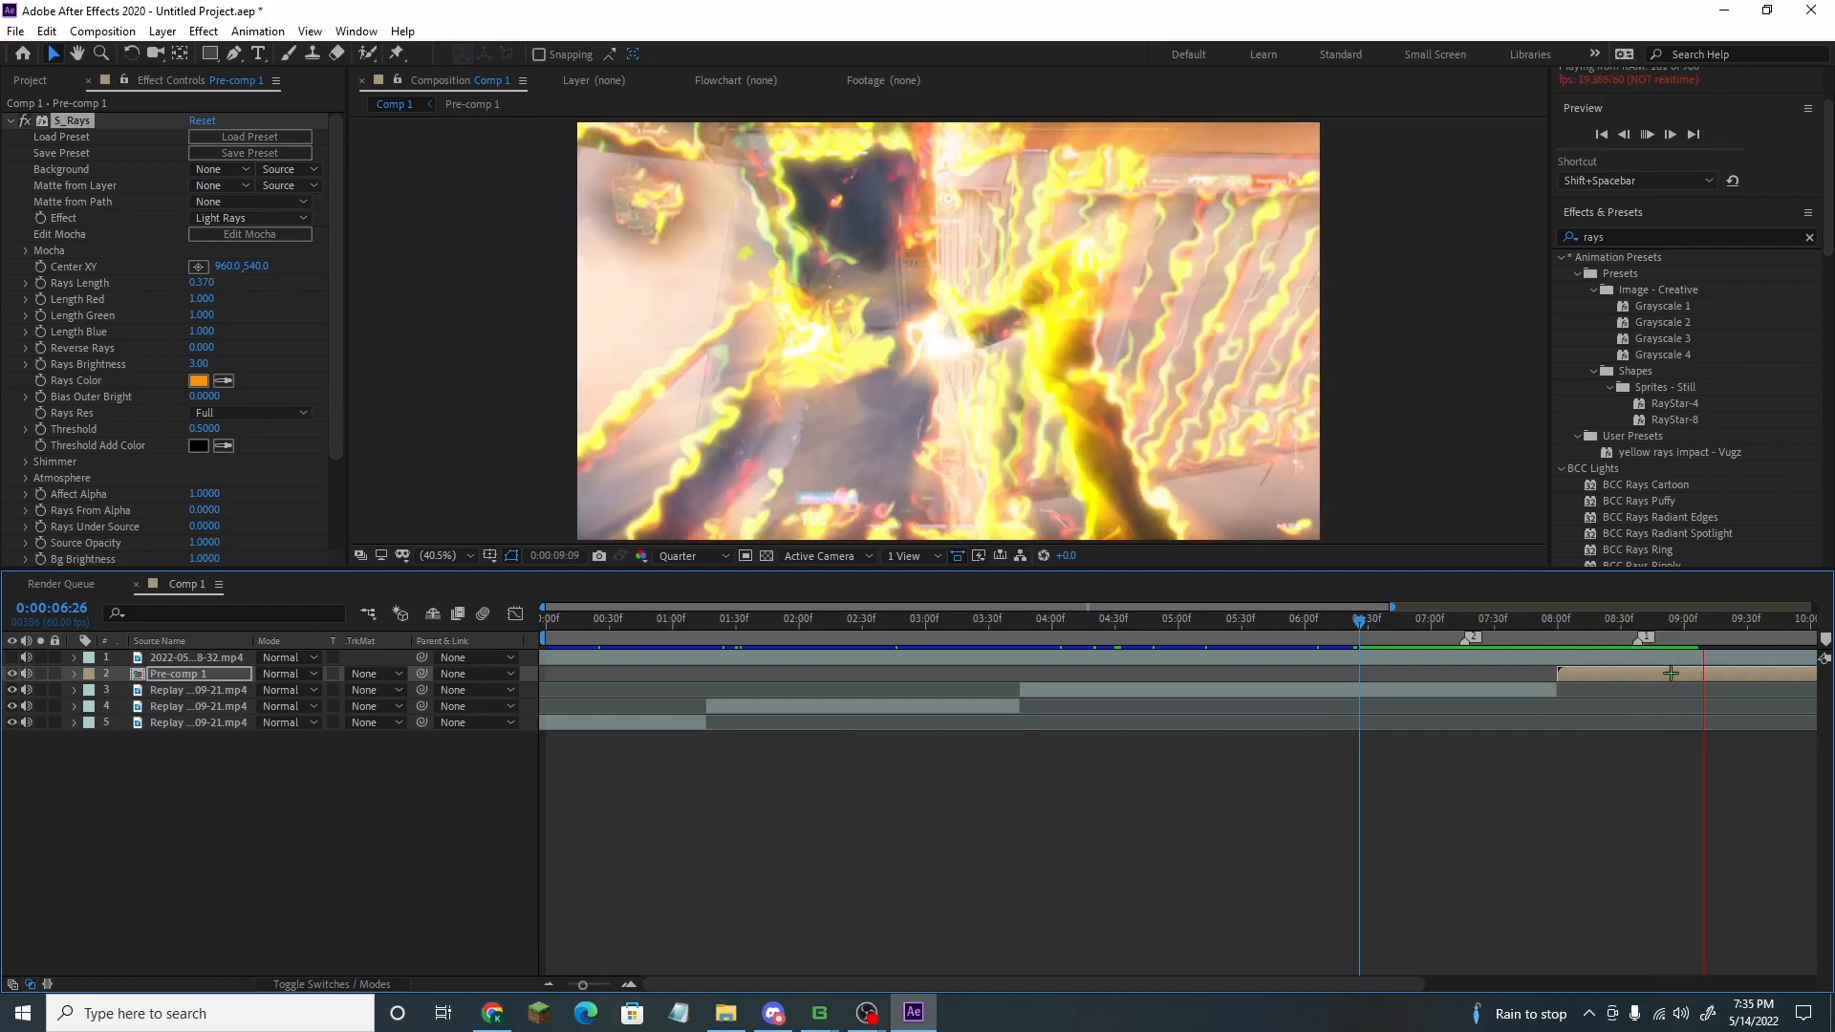
key(space)
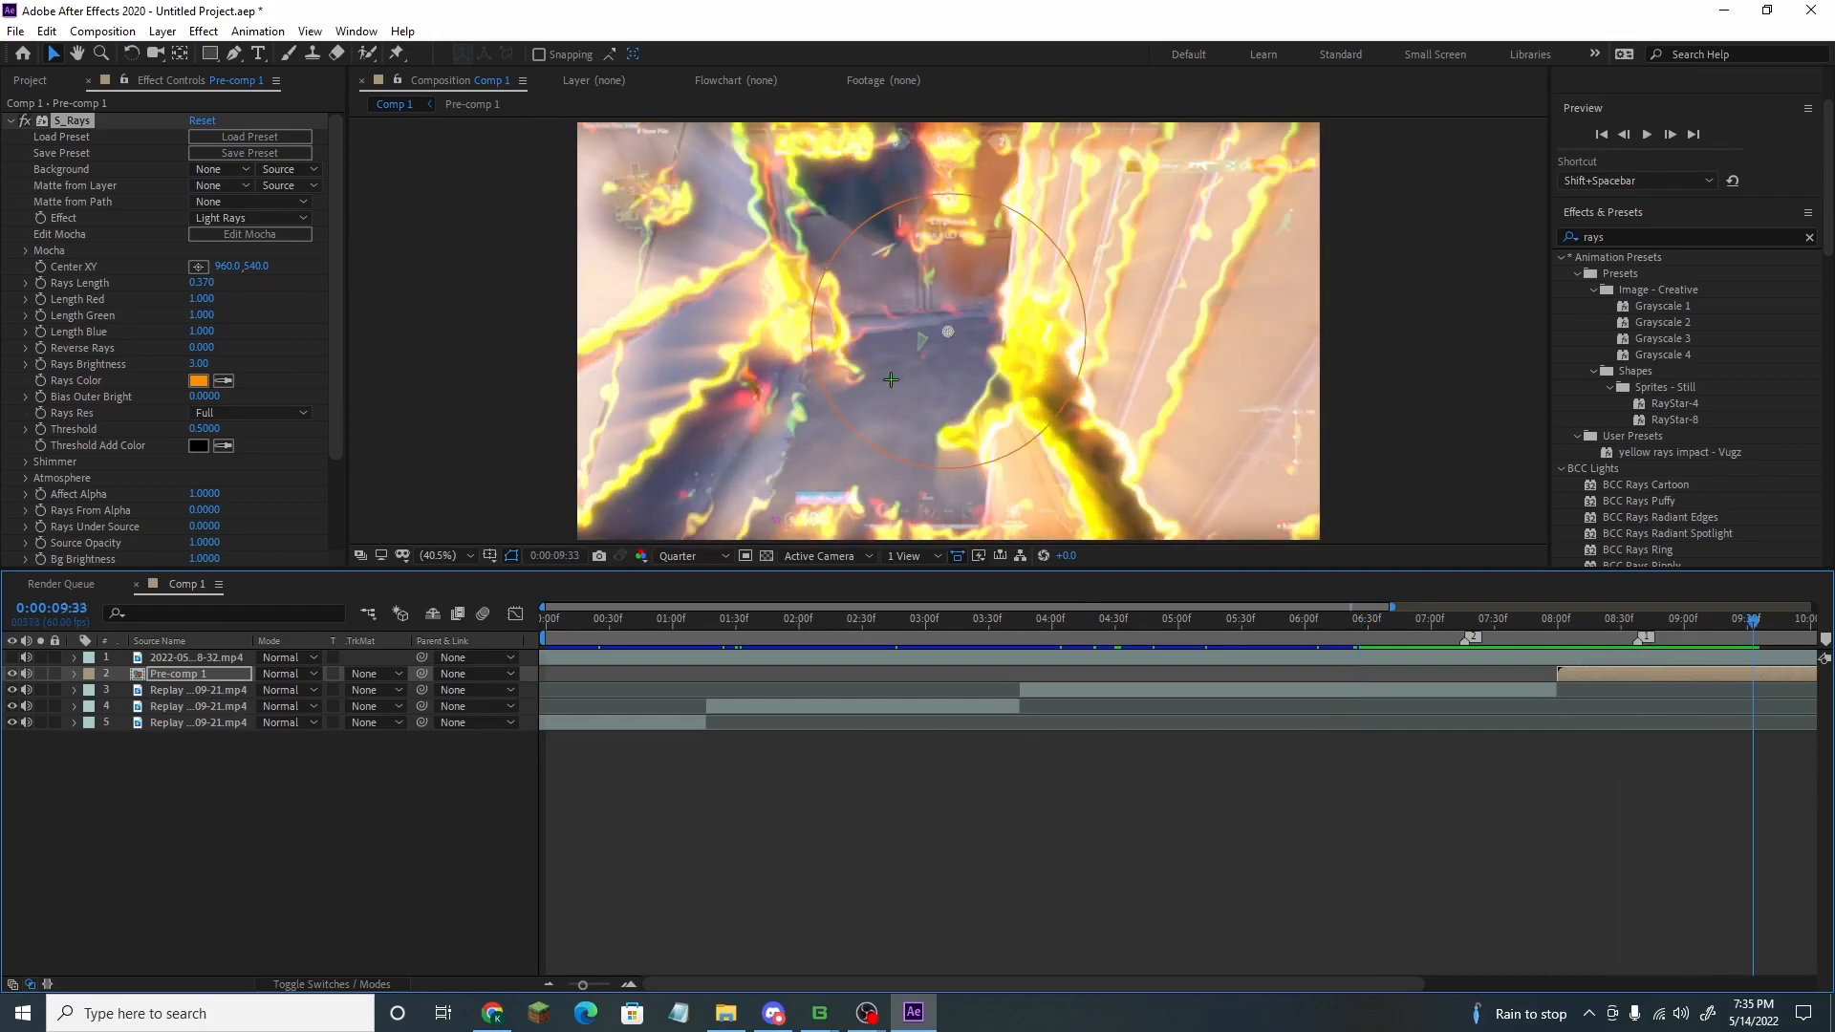
drag(1752, 635, 1531, 631)
key(space)
key(space)
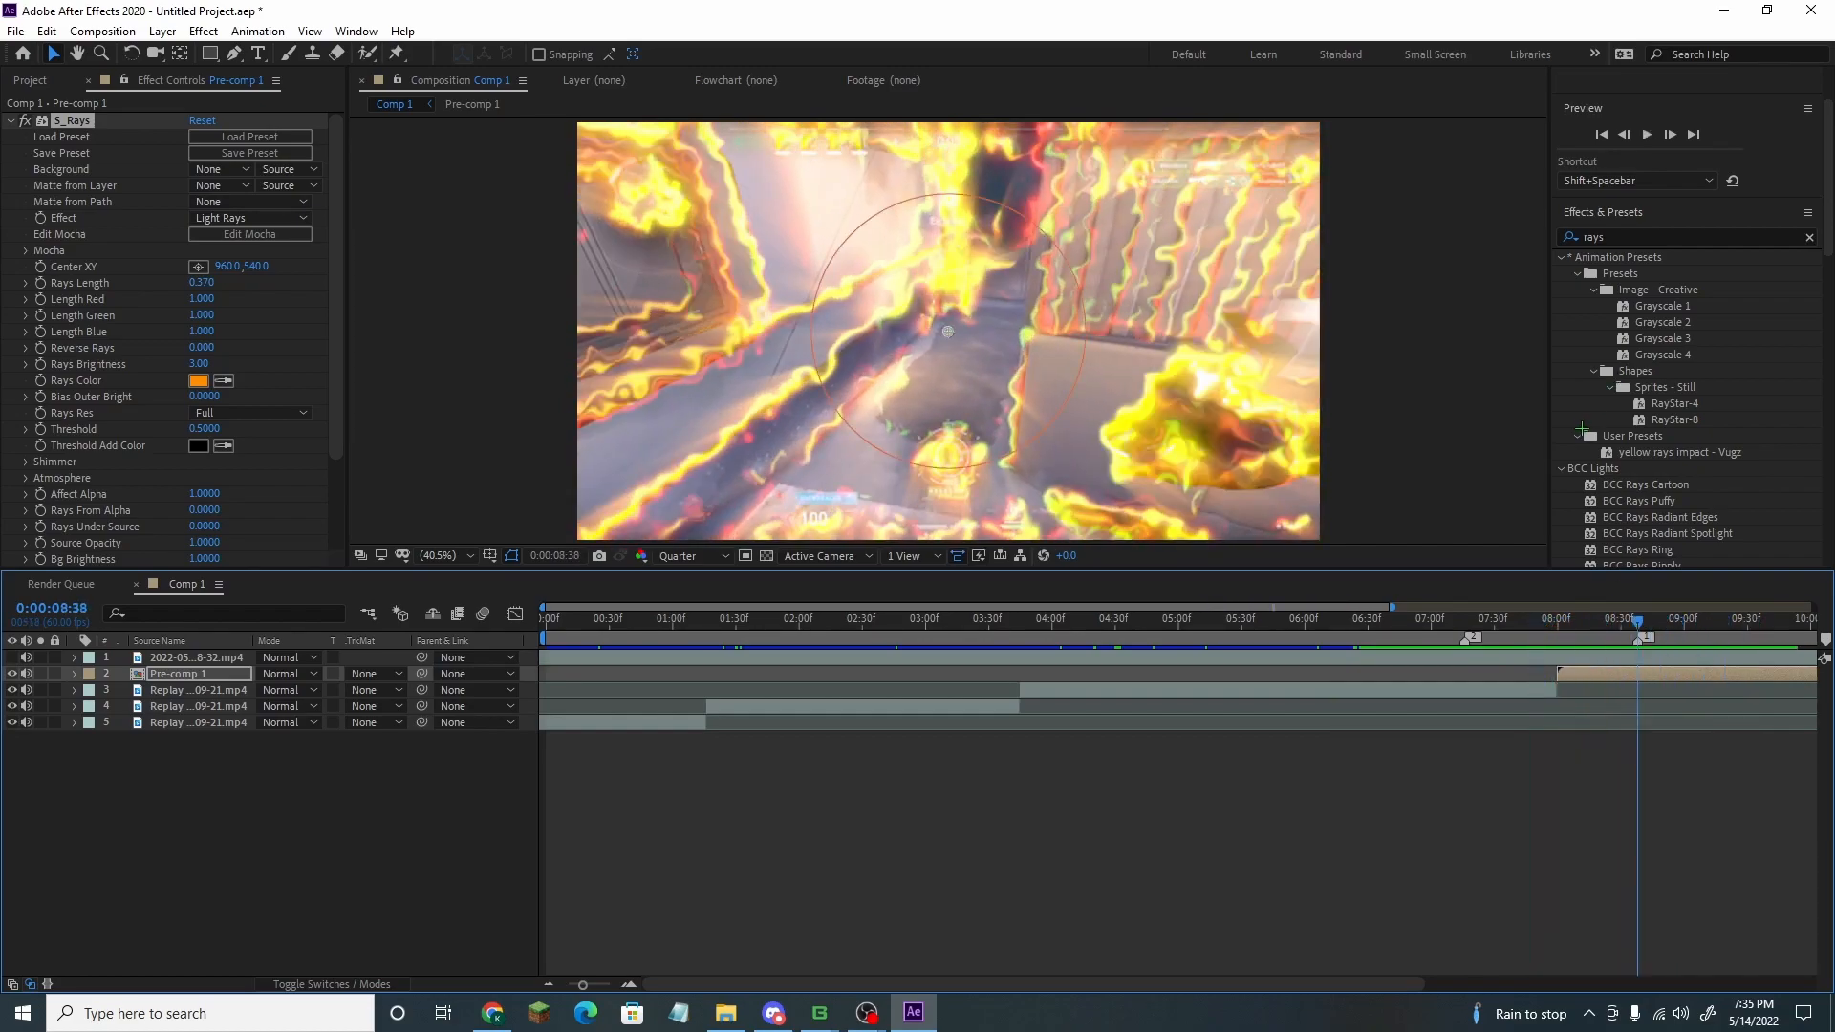
Search the effects for "twix" and apply Twixtor to Pre-comp 1
click(1657, 236)
text(twix)
text(xo)
text(twi)
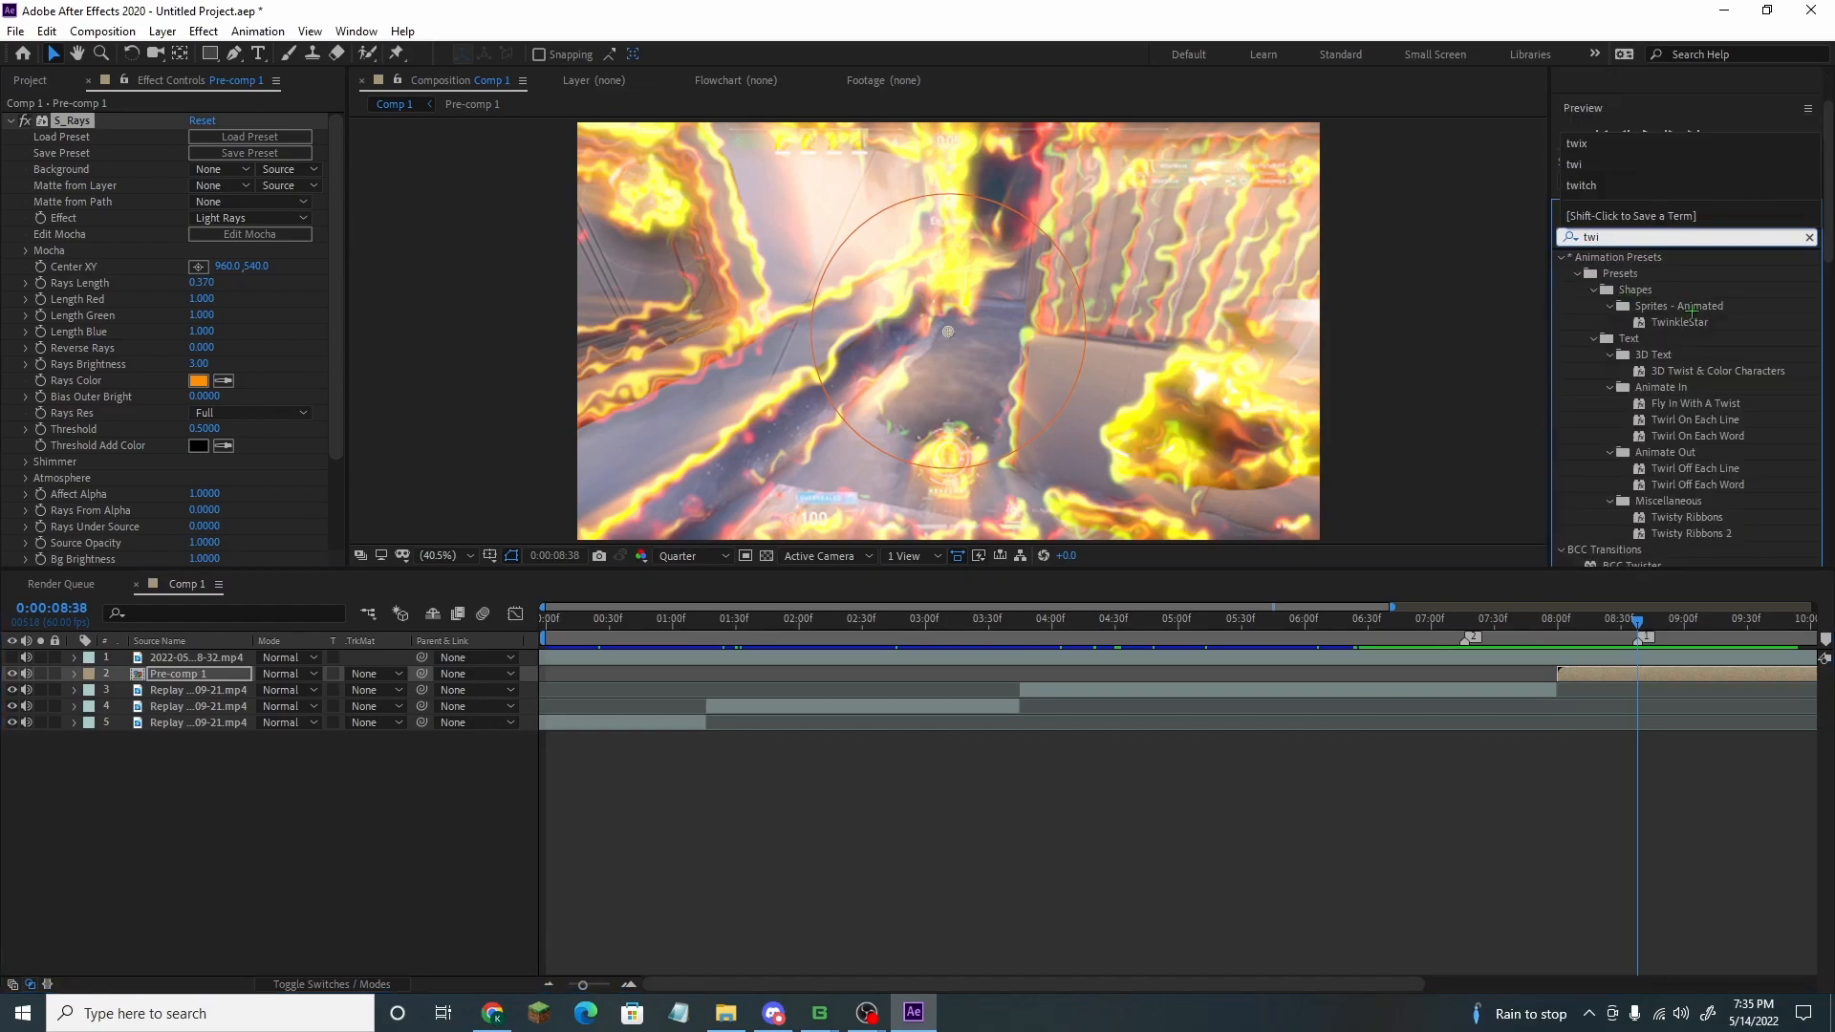
text(x)
drag(1622, 273, 1639, 674)
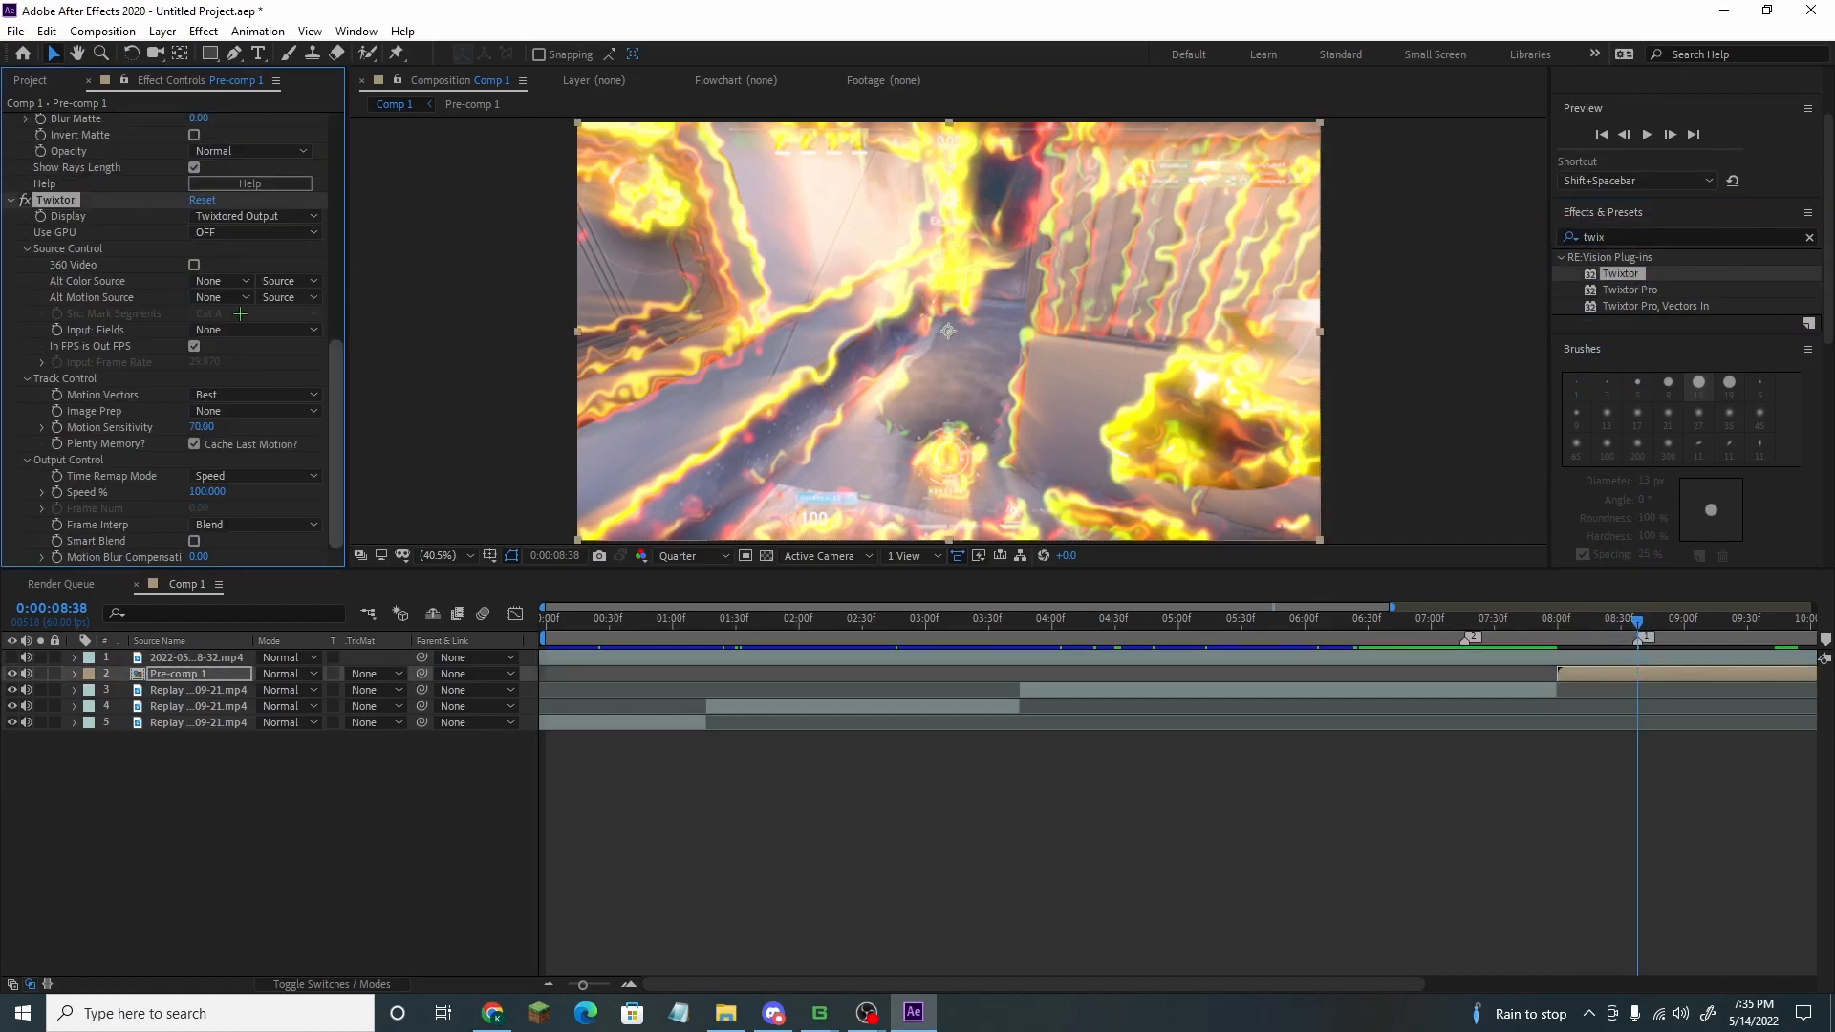
Keyframe Twixtor's Speed % at the start of Pre-comp 1, at 0:00:08:00
drag(1650, 628, 1606, 627)
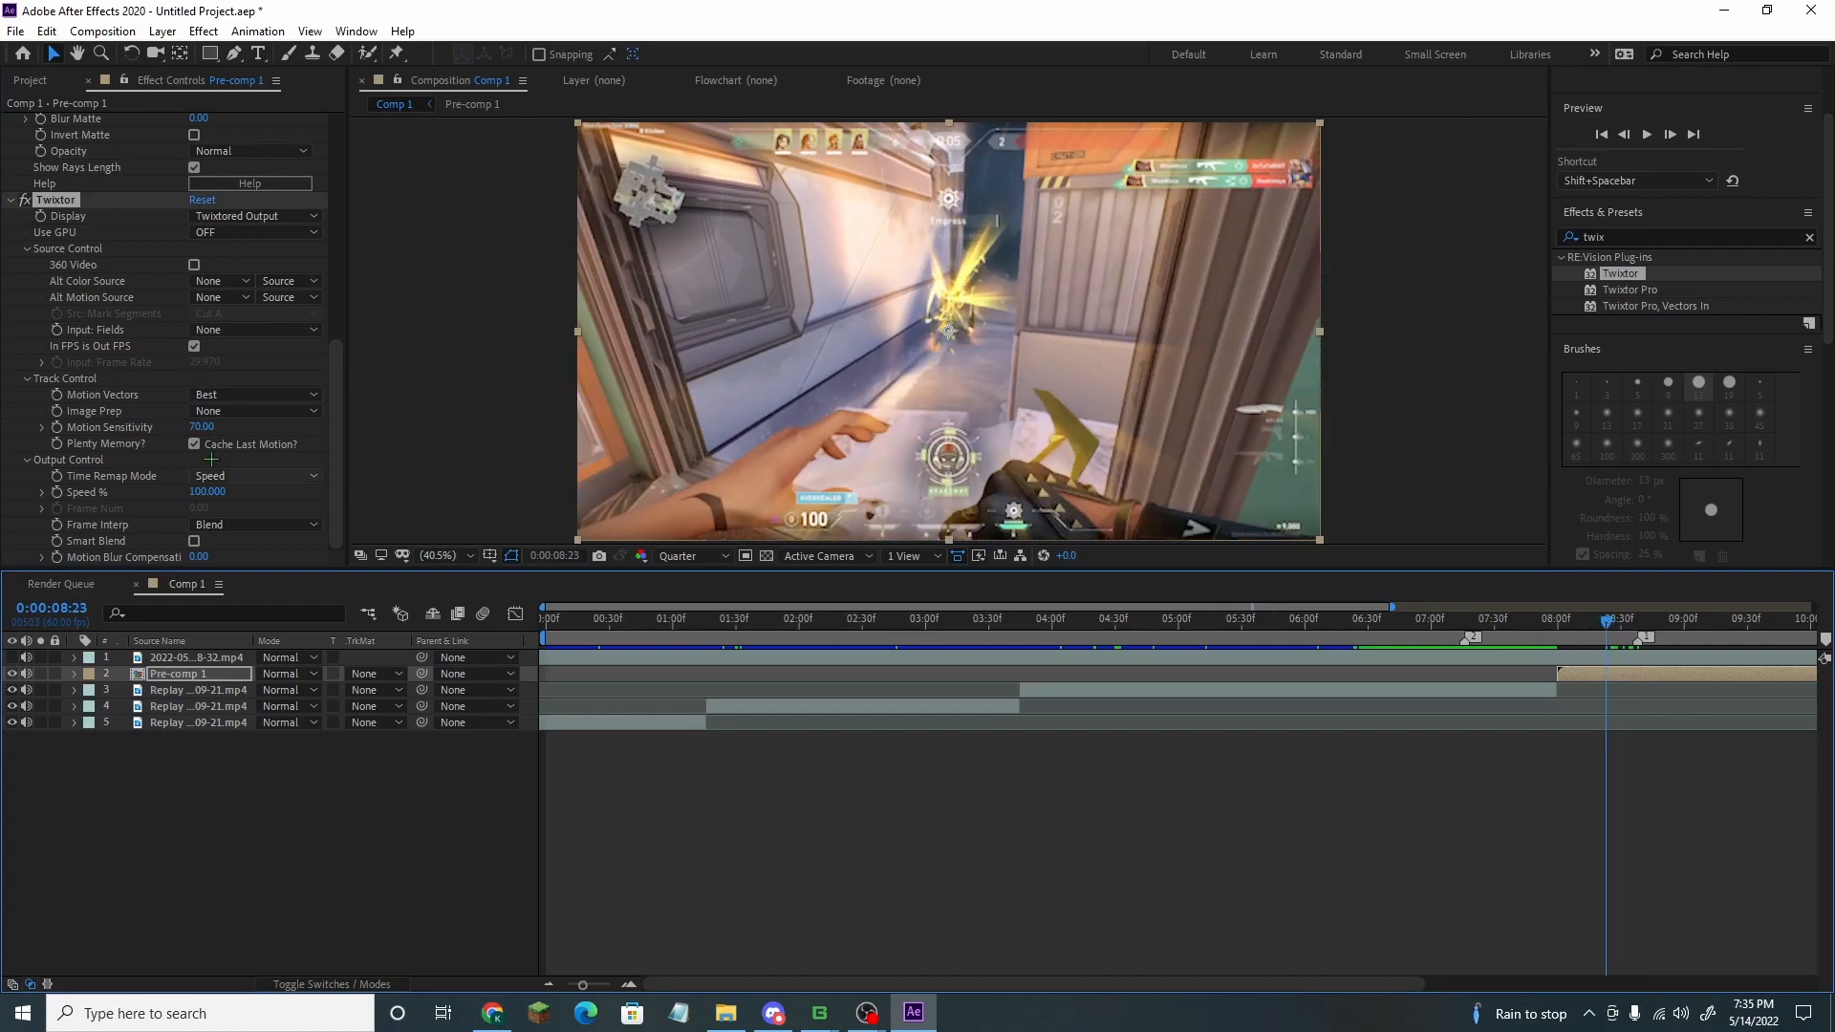
drag(1596, 626, 1552, 626)
click(56, 492)
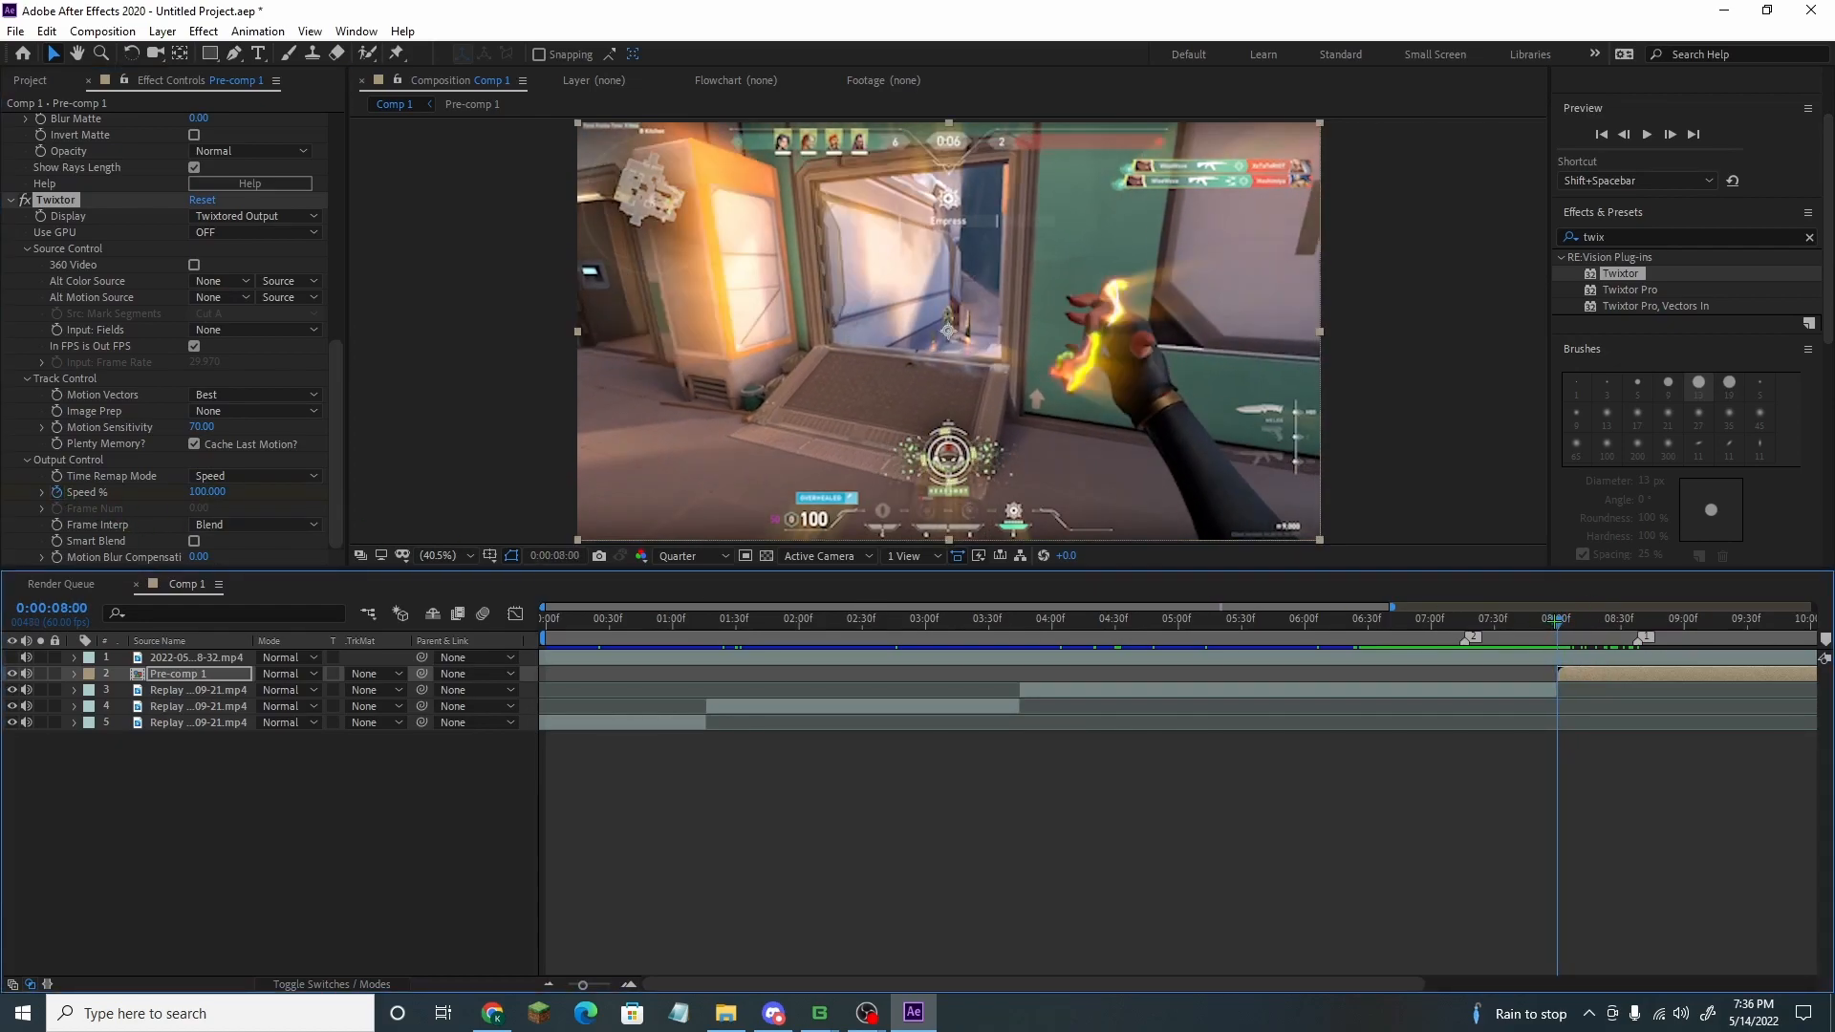
Set Twixtor's Speed % to 2 at 0:00:08:03 on Pre-comp 1
key(Page_Up)
key(Page_Down)
key(Page_Down)
key(Page_Down)
key(Page_Down)
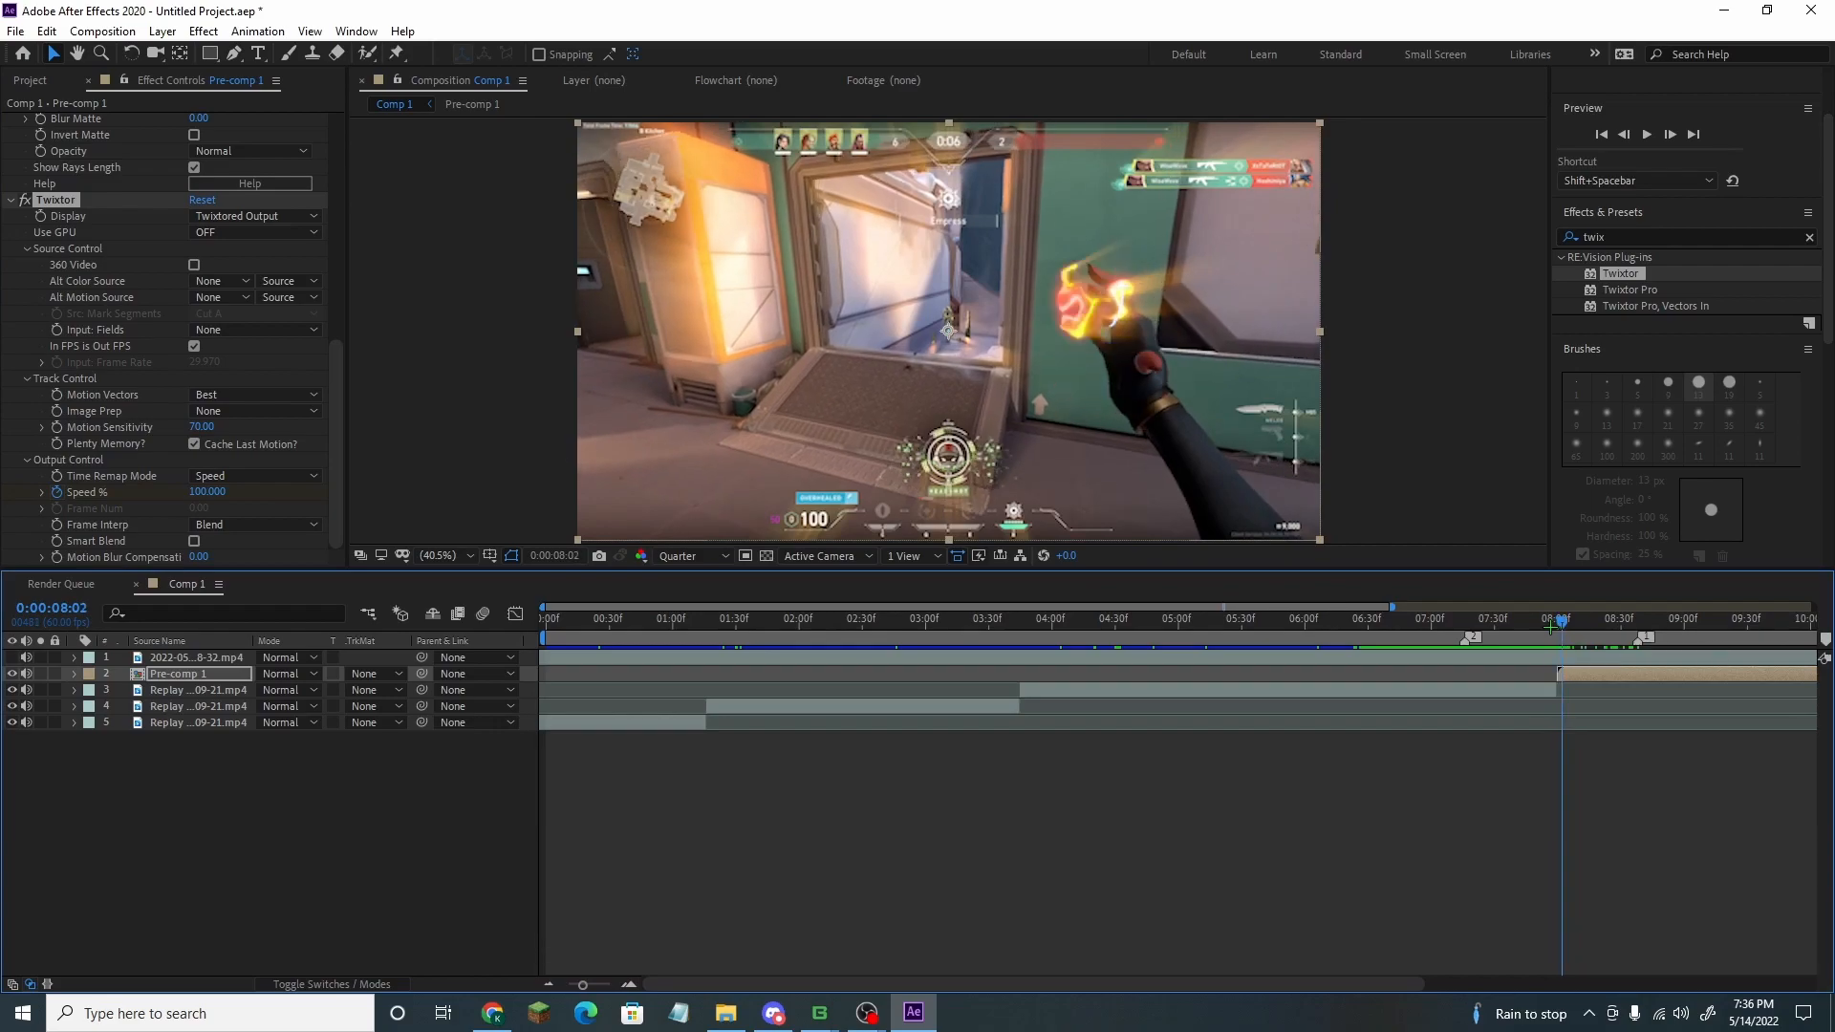
key(Page_Up)
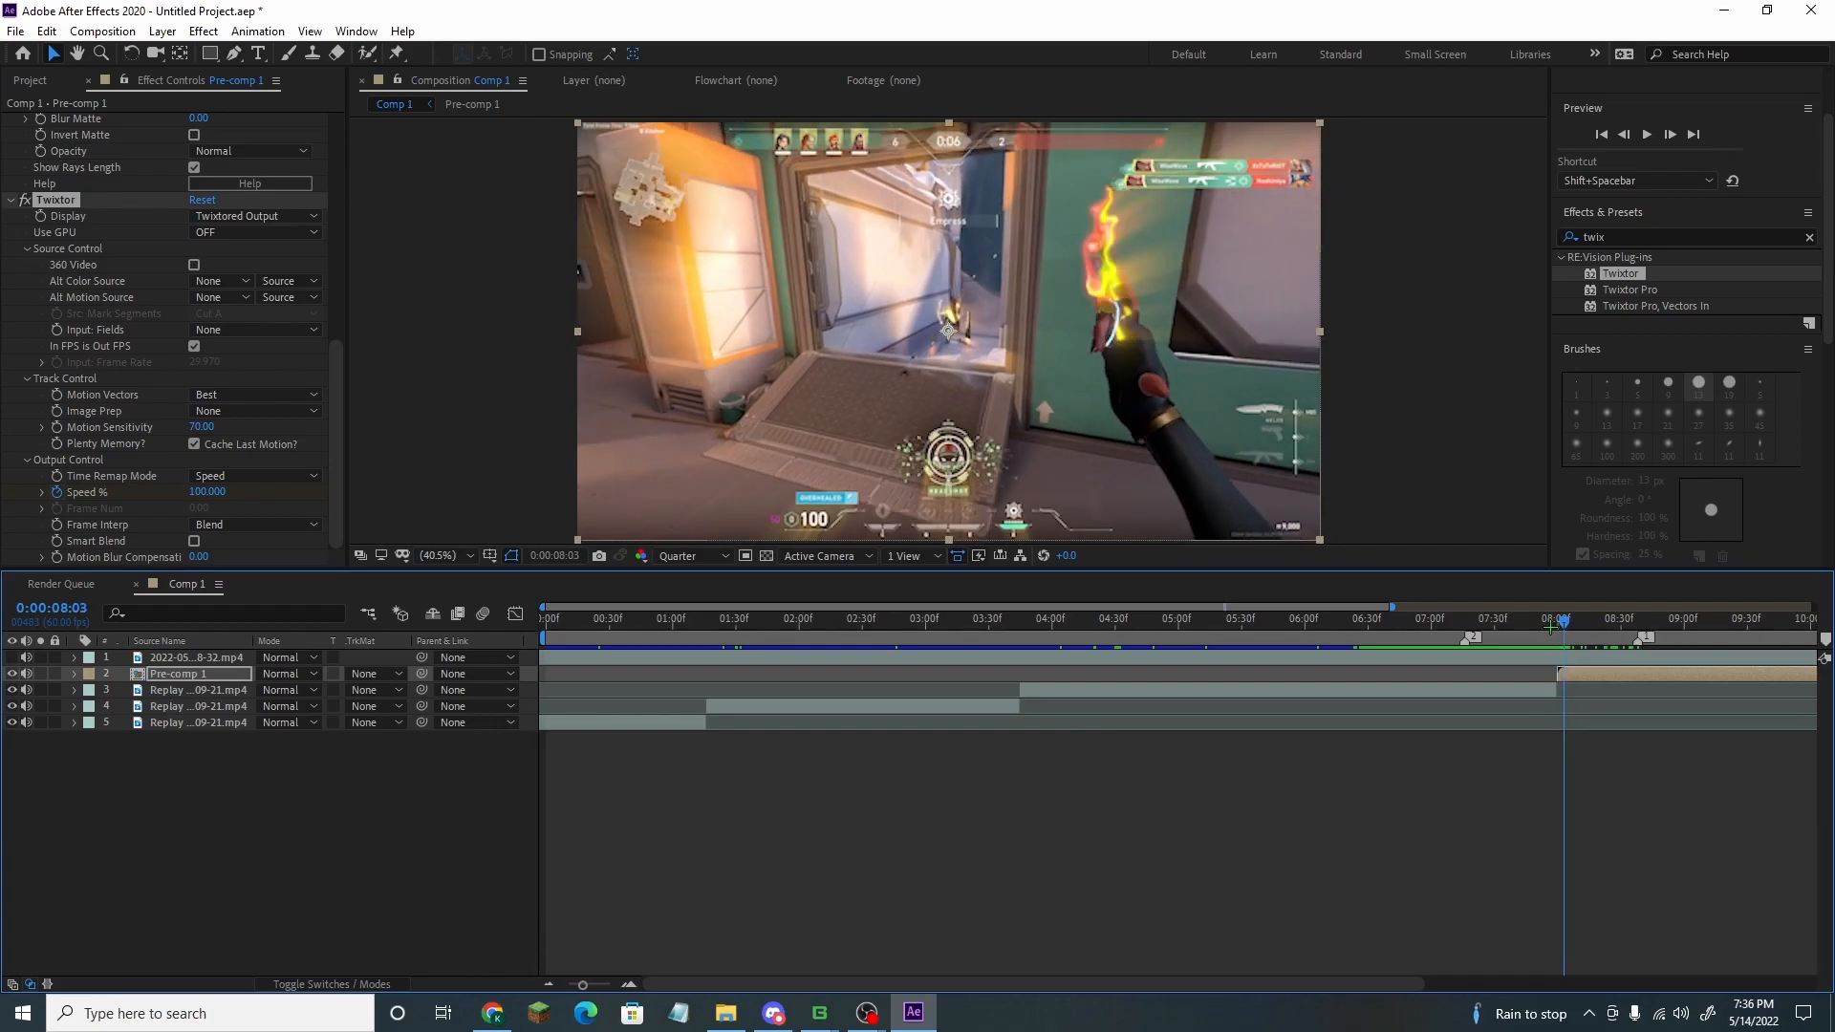
click(212, 492)
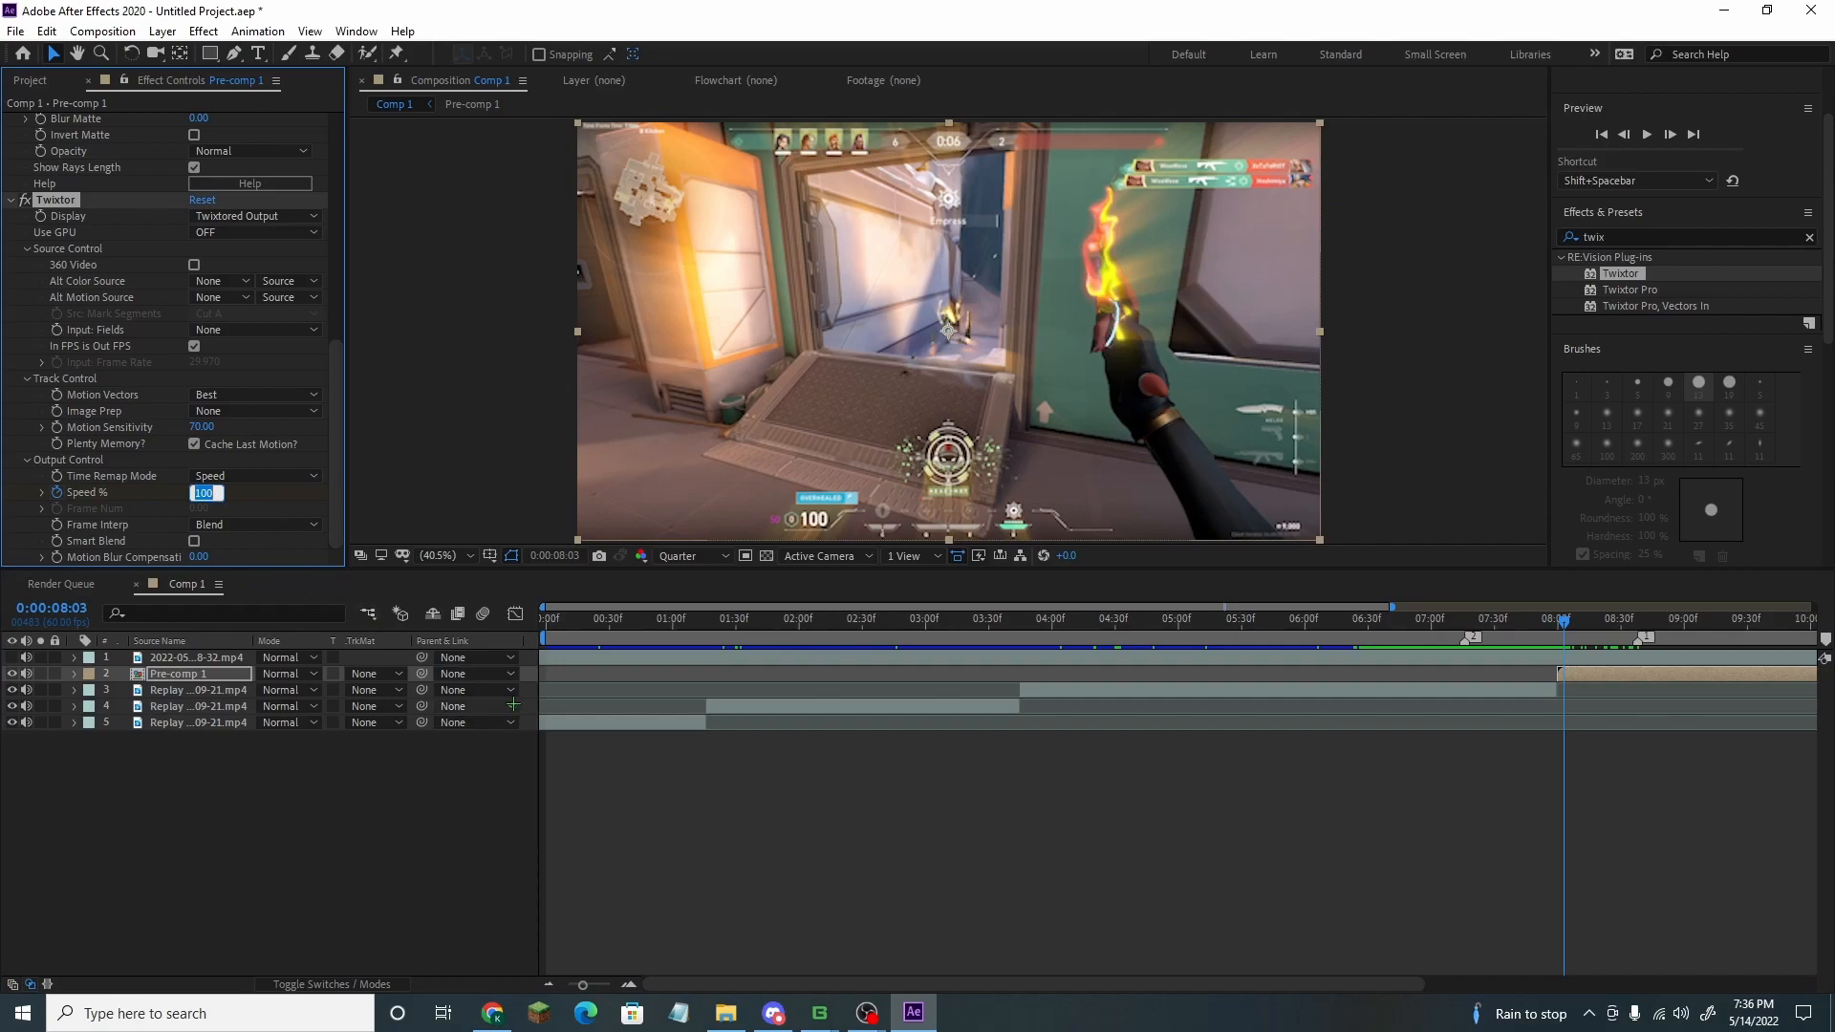
click(703, 812)
Play back the slowed knife section from 0:00:07:33 and the whole montage from the start
drag(1568, 627, 1502, 621)
key(space)
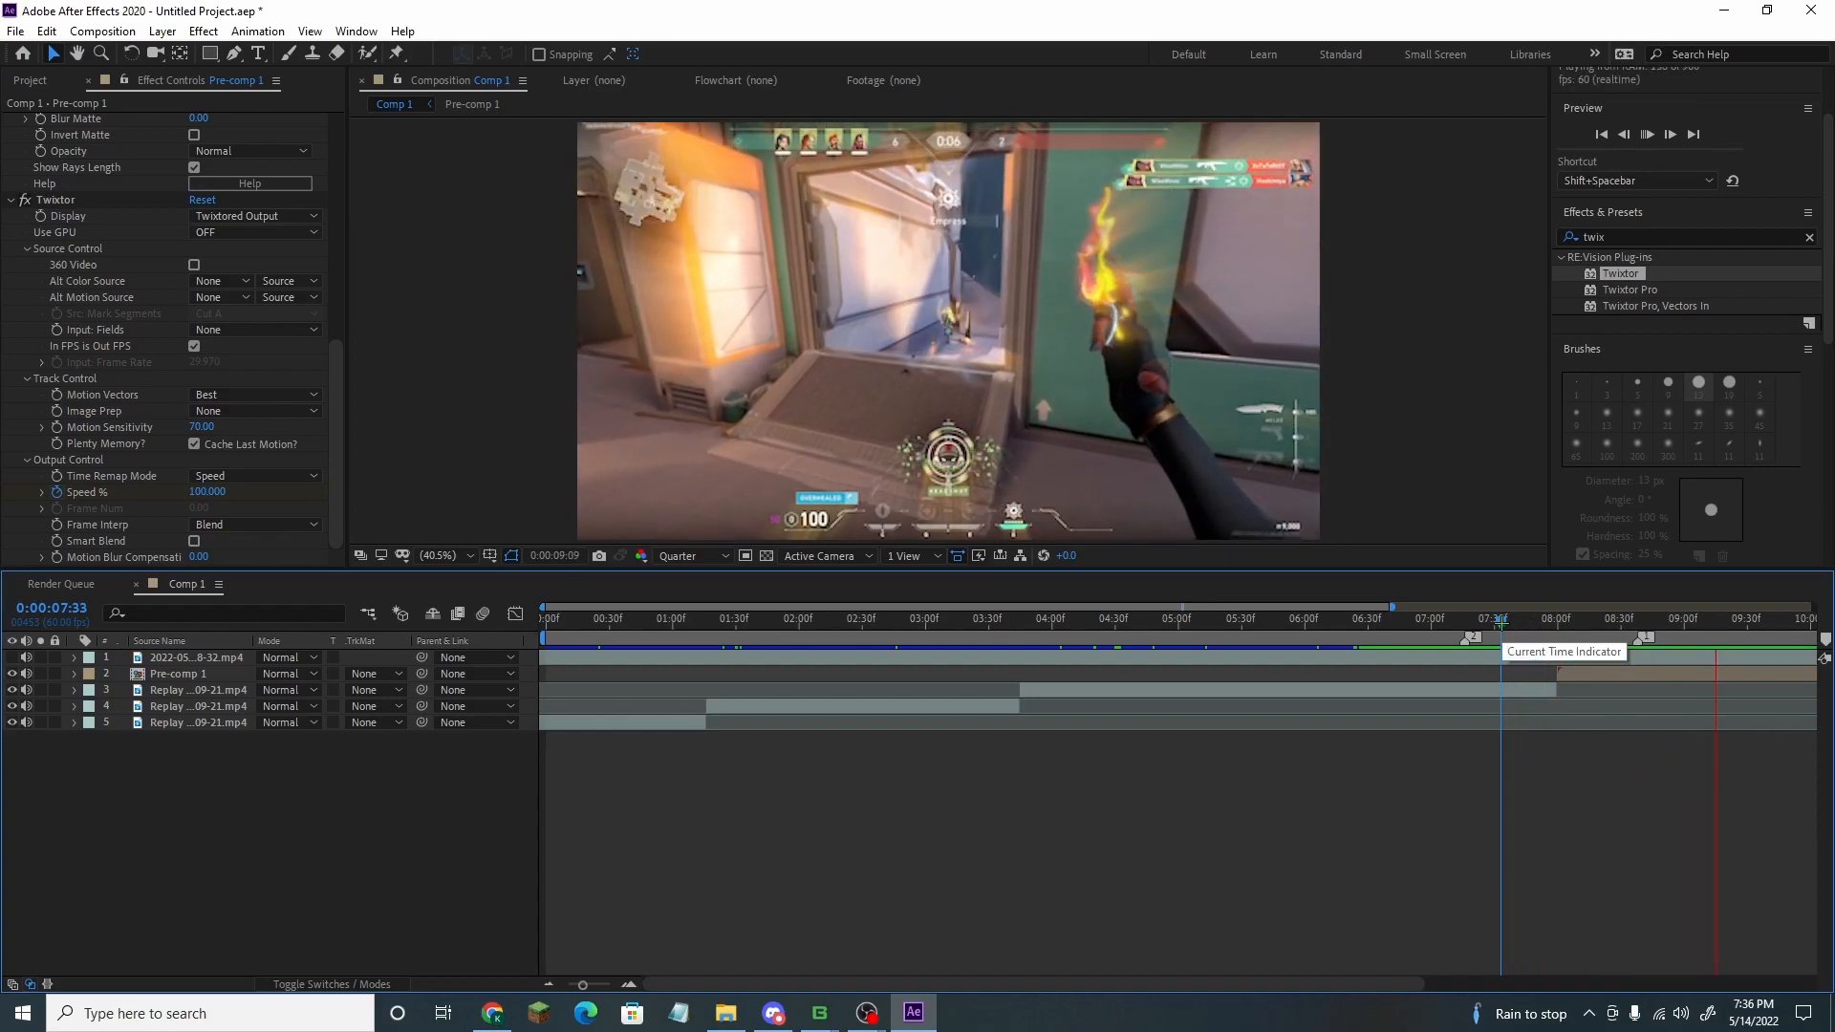
key(space)
drag(1189, 620, 523, 625)
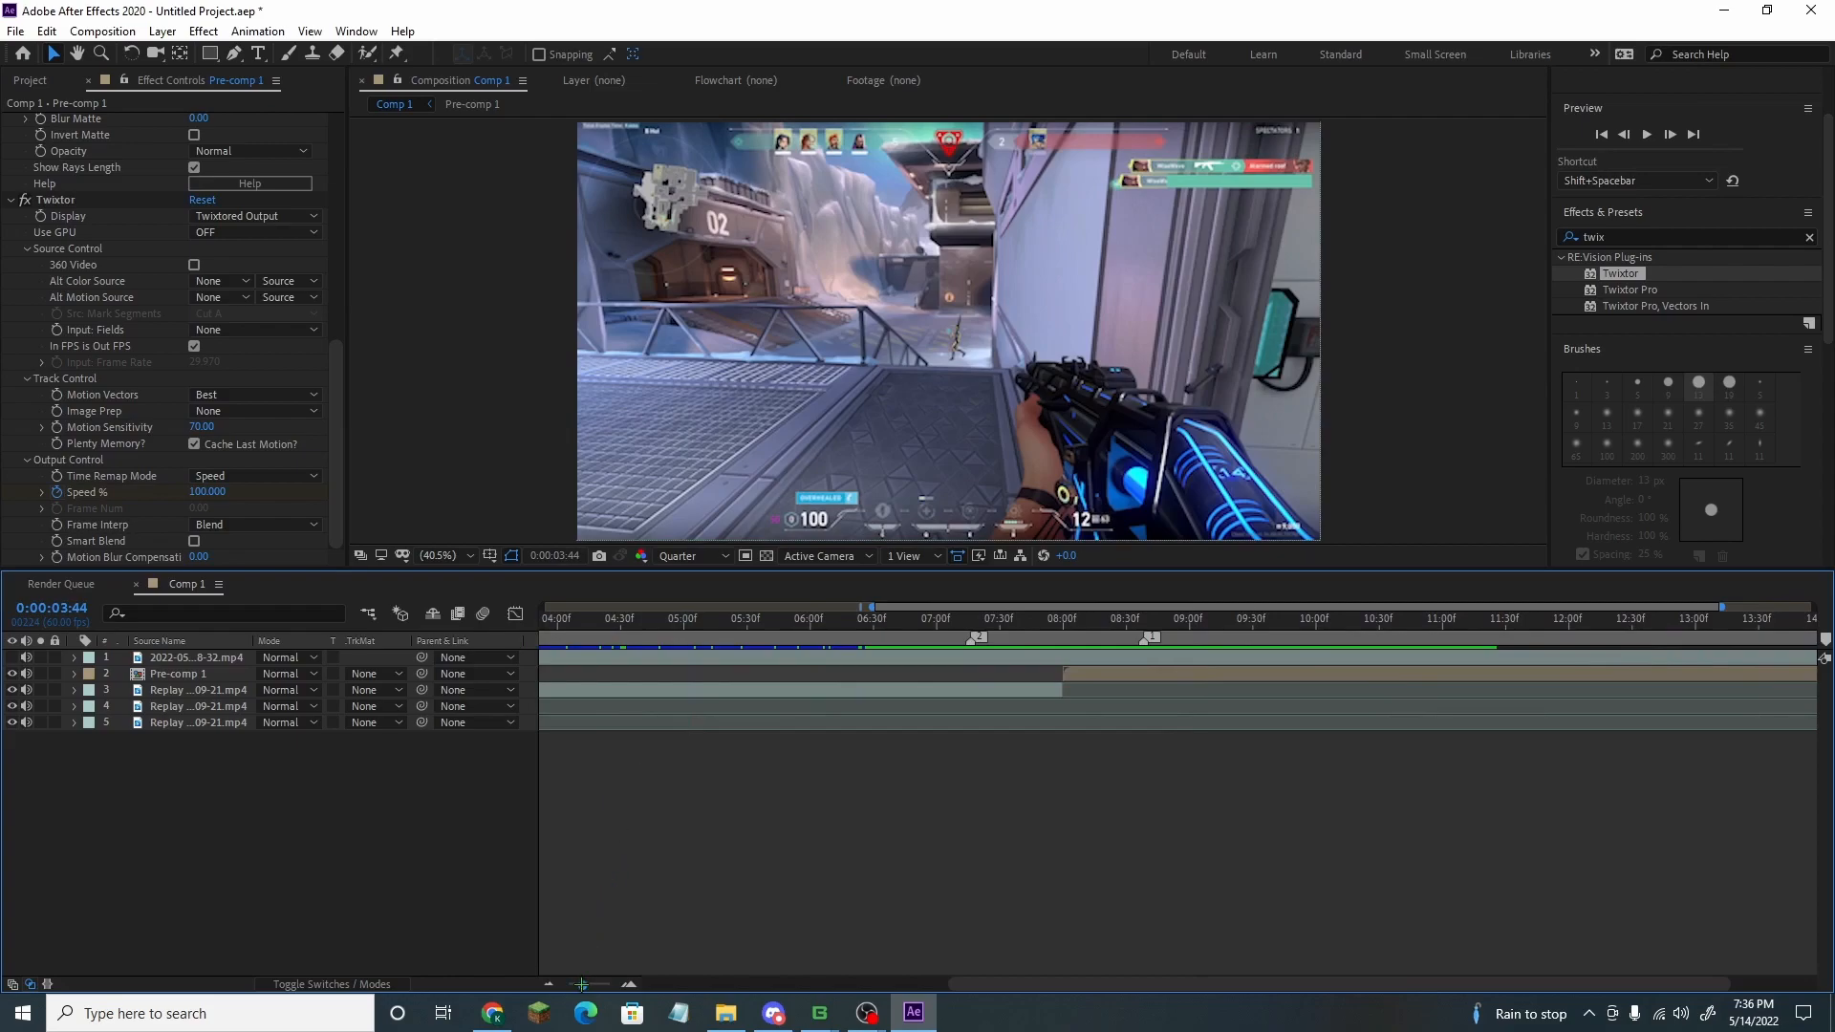
drag(581, 984, 569, 984)
drag(851, 633, 491, 619)
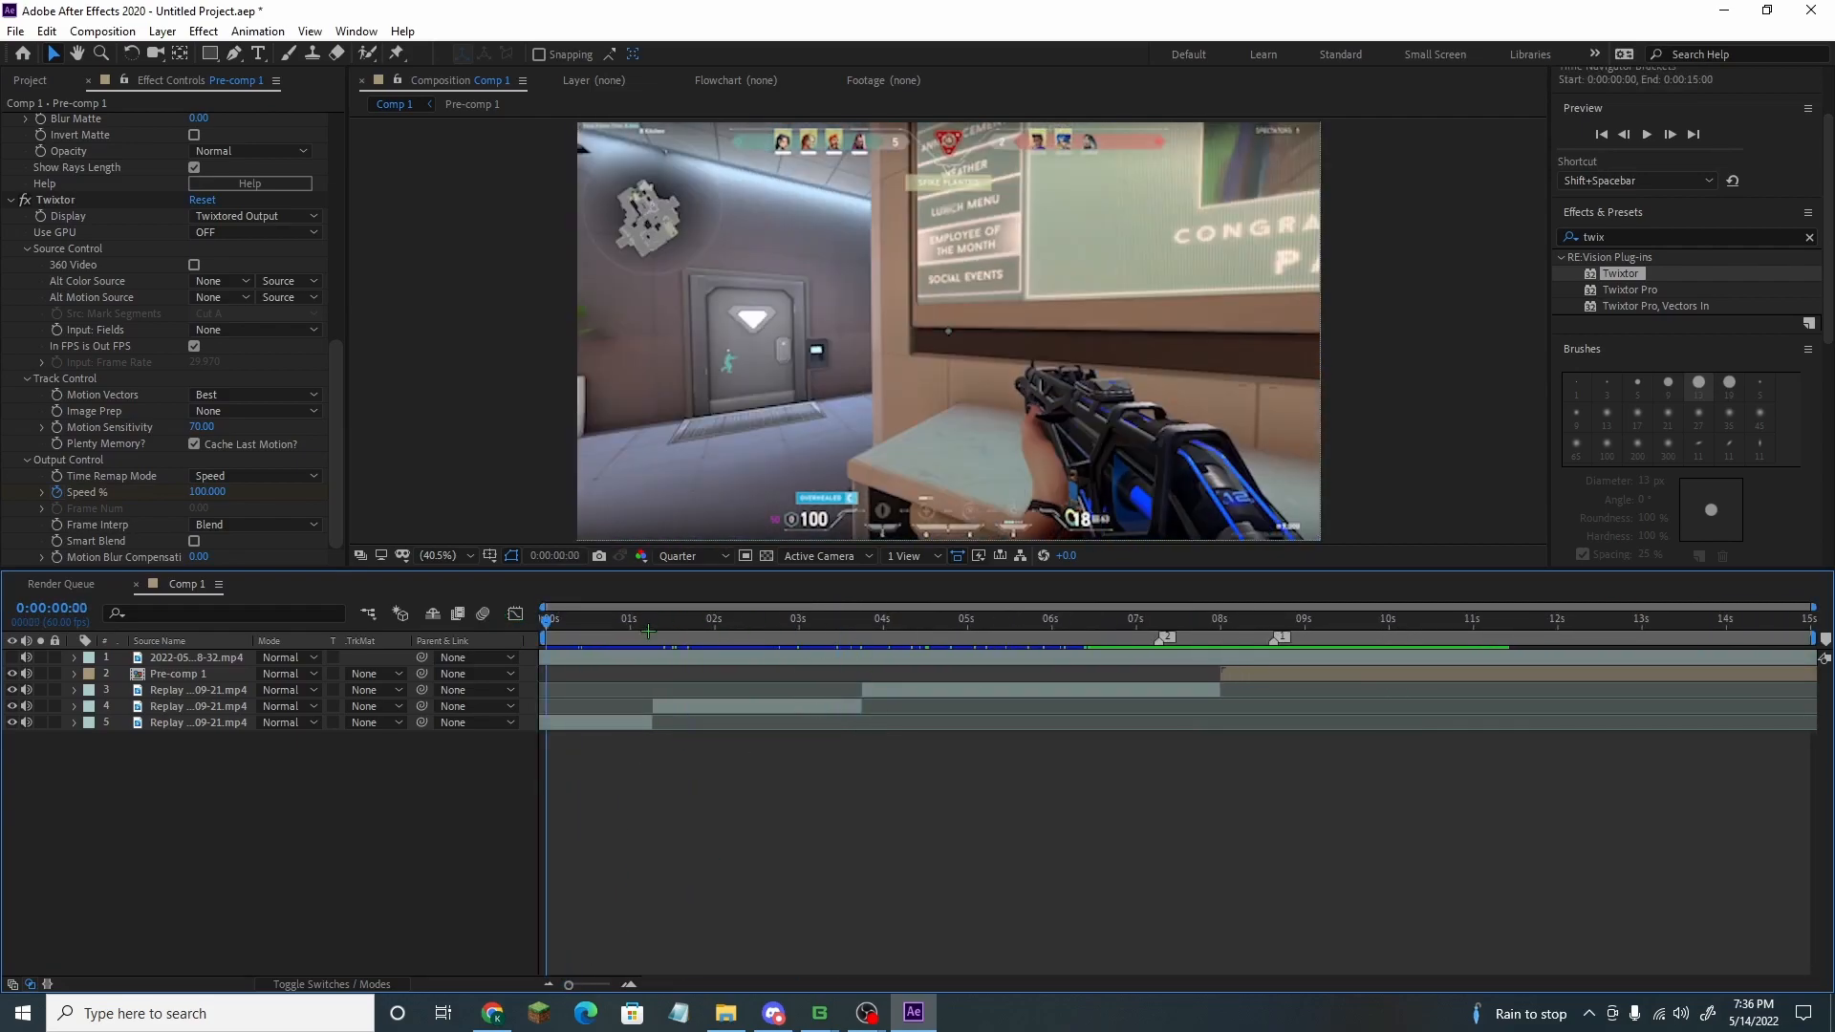
key(space)
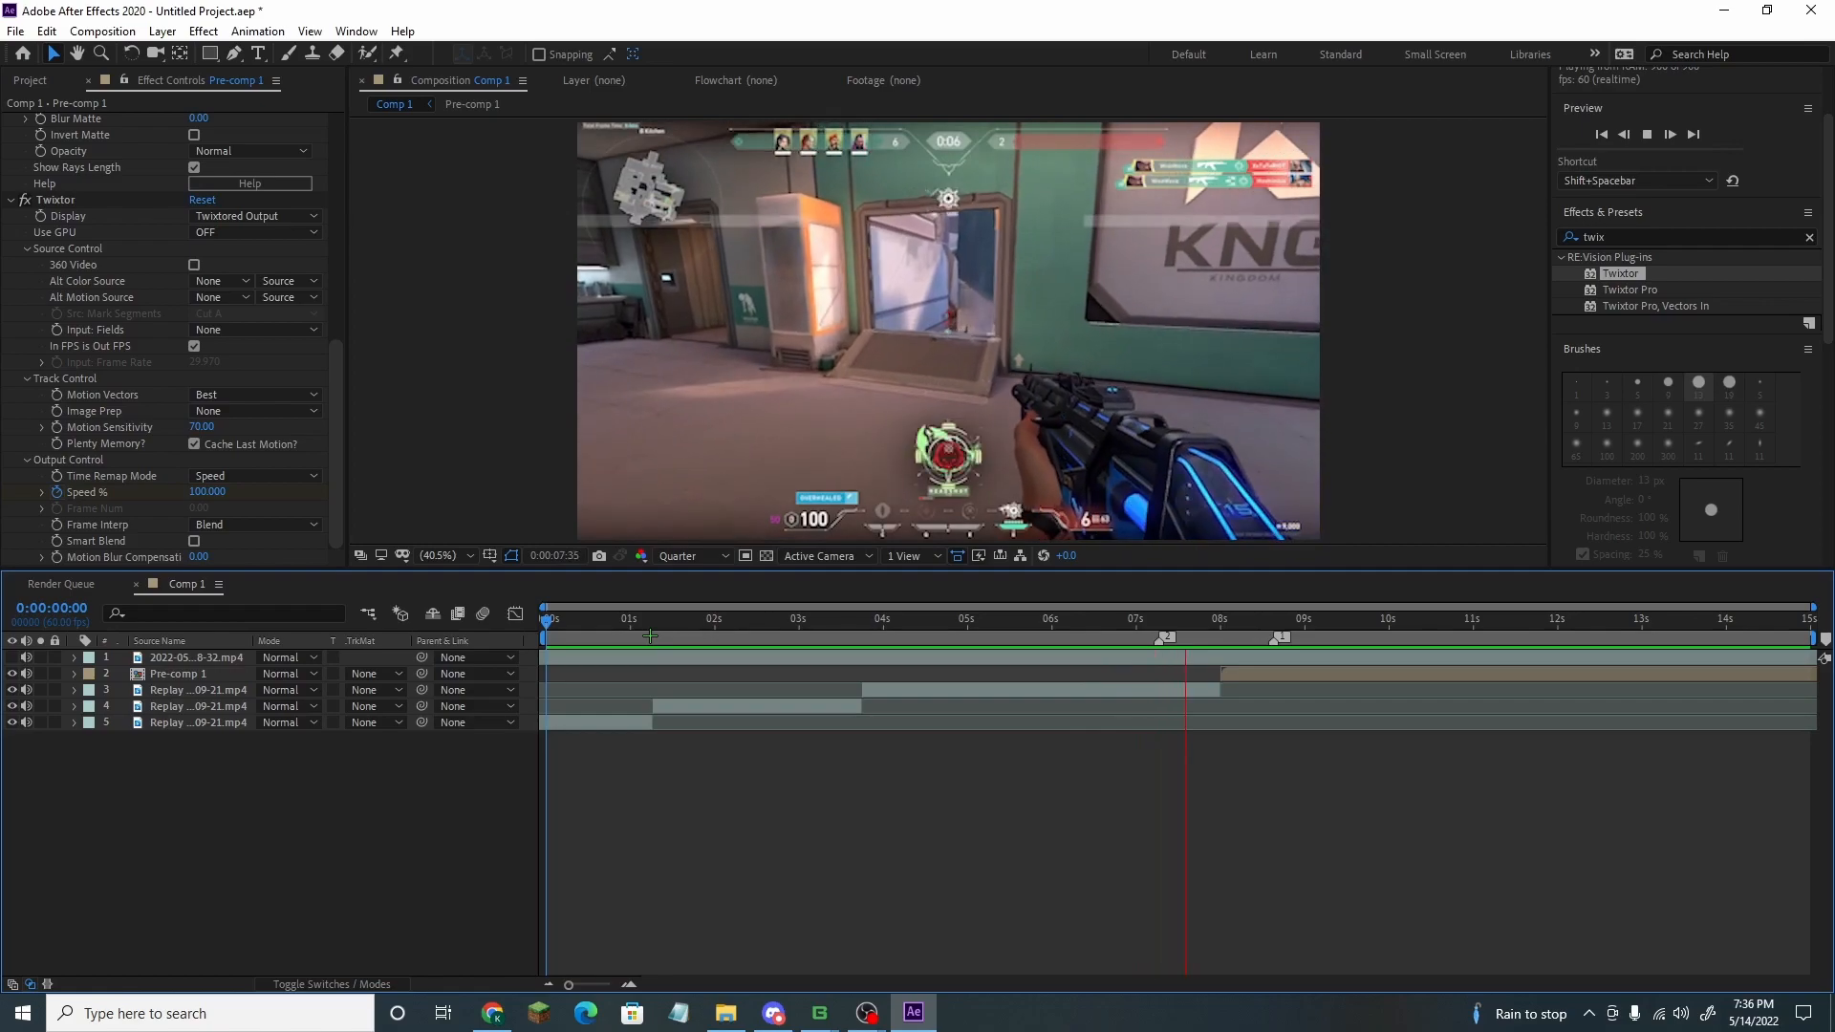
key(space)
Shorten the gameplay clip on layer 3 to end at about 0:00:07:37 and move Pre-comp 1 to start there
drag(1372, 633, 1208, 637)
mouse_move(1180, 639)
mouse_down()
mouse_move(1154, 638)
mouse_move(1177, 635)
mouse_up()
mouse_move(1221, 695)
mouse_down()
mouse_move(1178, 694)
mouse_move(1214, 673)
mouse_move(1164, 634)
mouse_move(1215, 674)
mouse_up()
key(space)
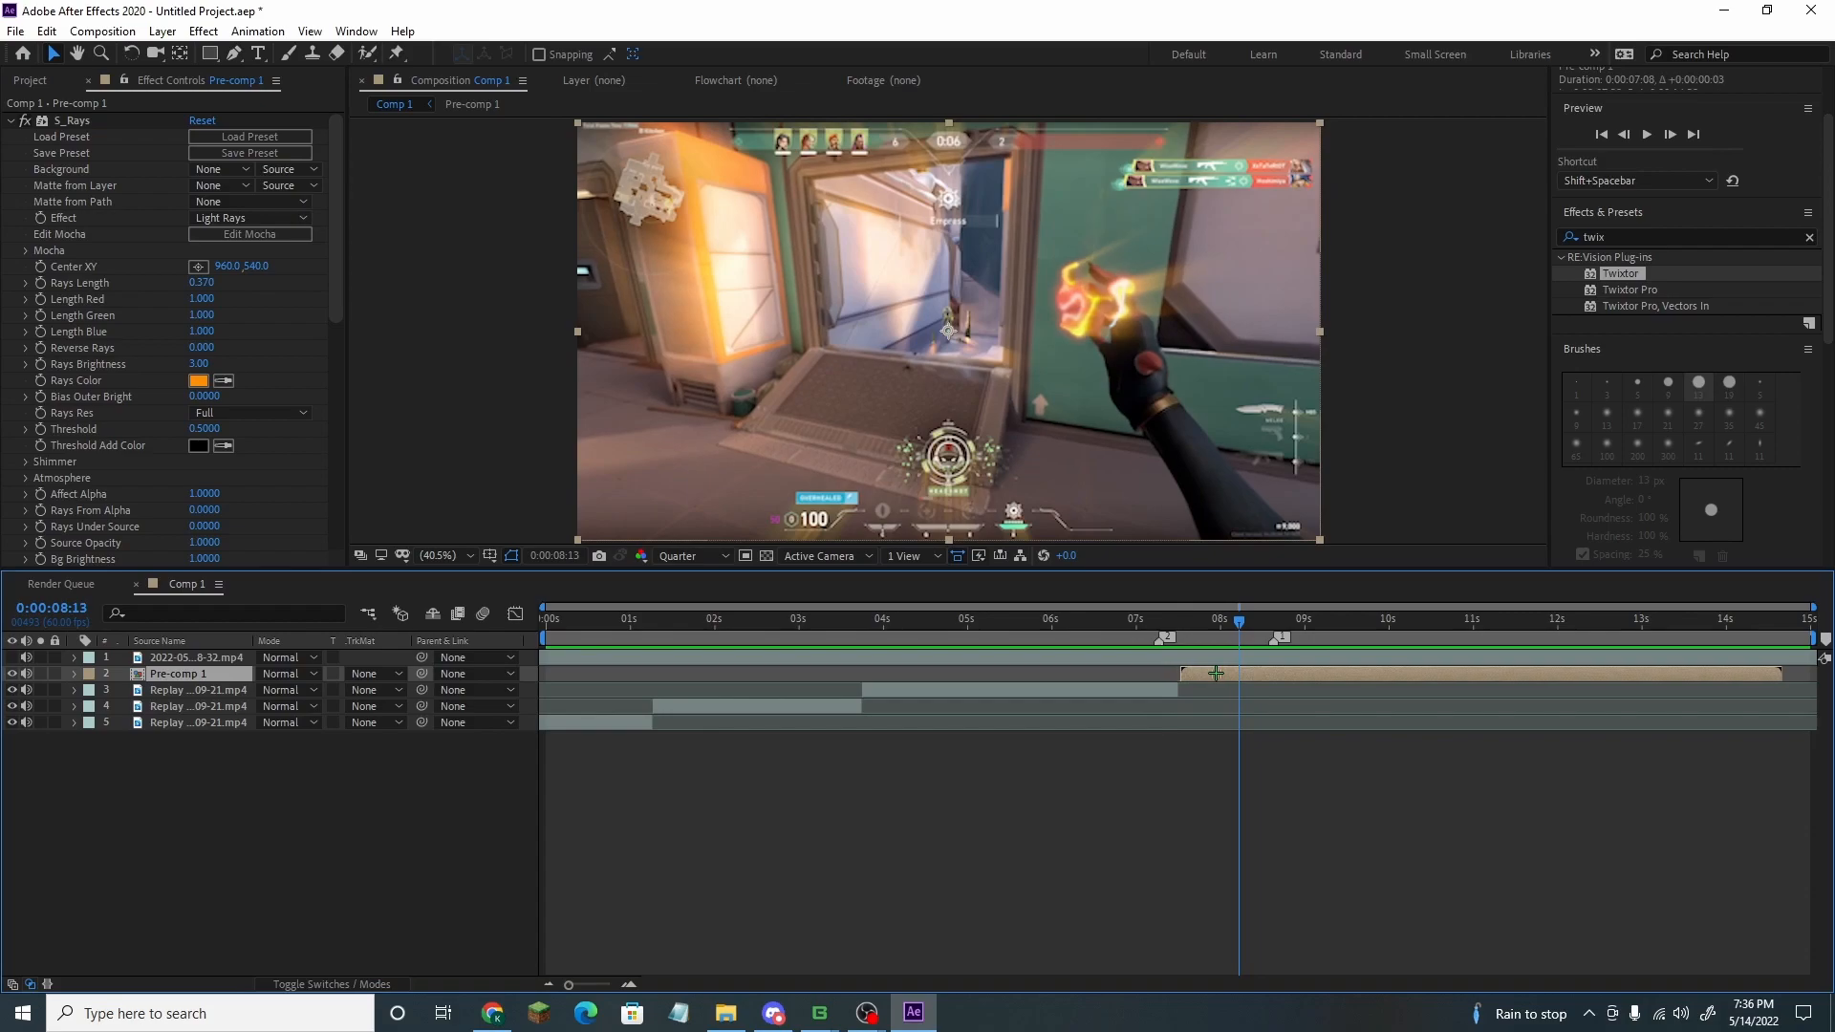
click(1179, 688)
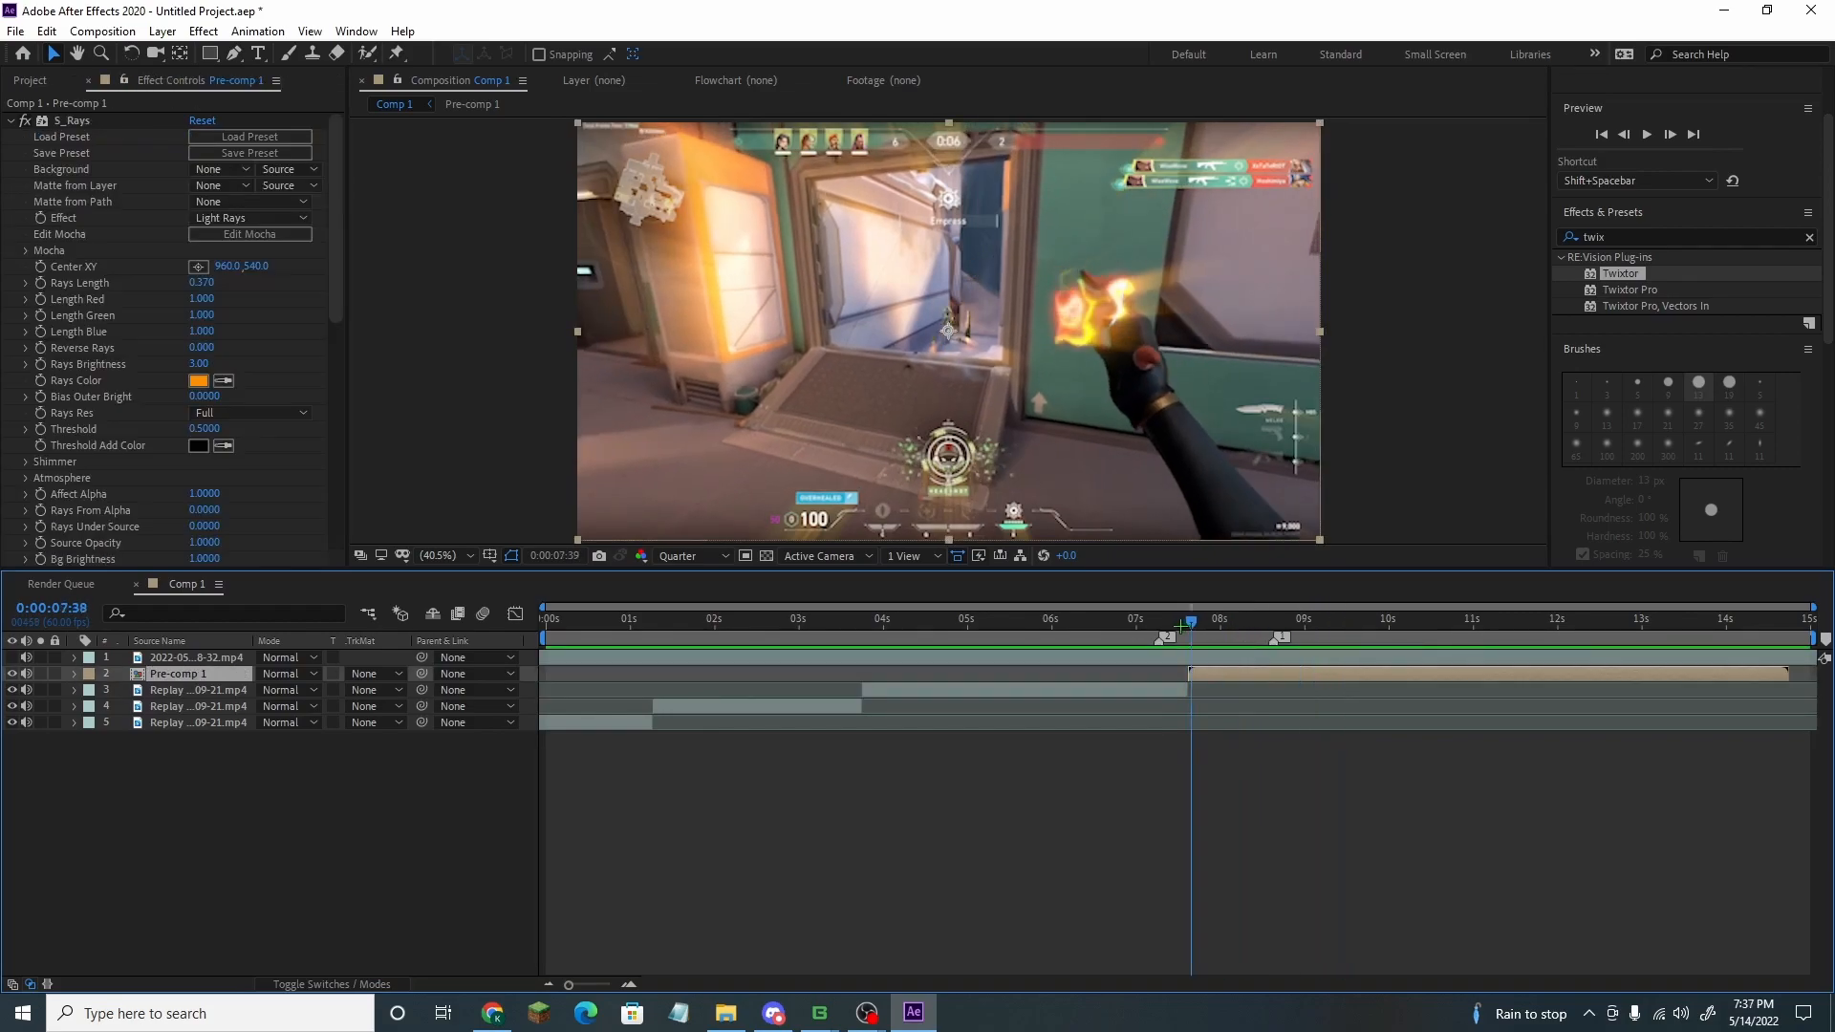
mouse_move(1188, 623)
mouse_down()
mouse_move(1137, 621)
mouse_move(1596, 616)
mouse_move(1189, 641)
mouse_up()
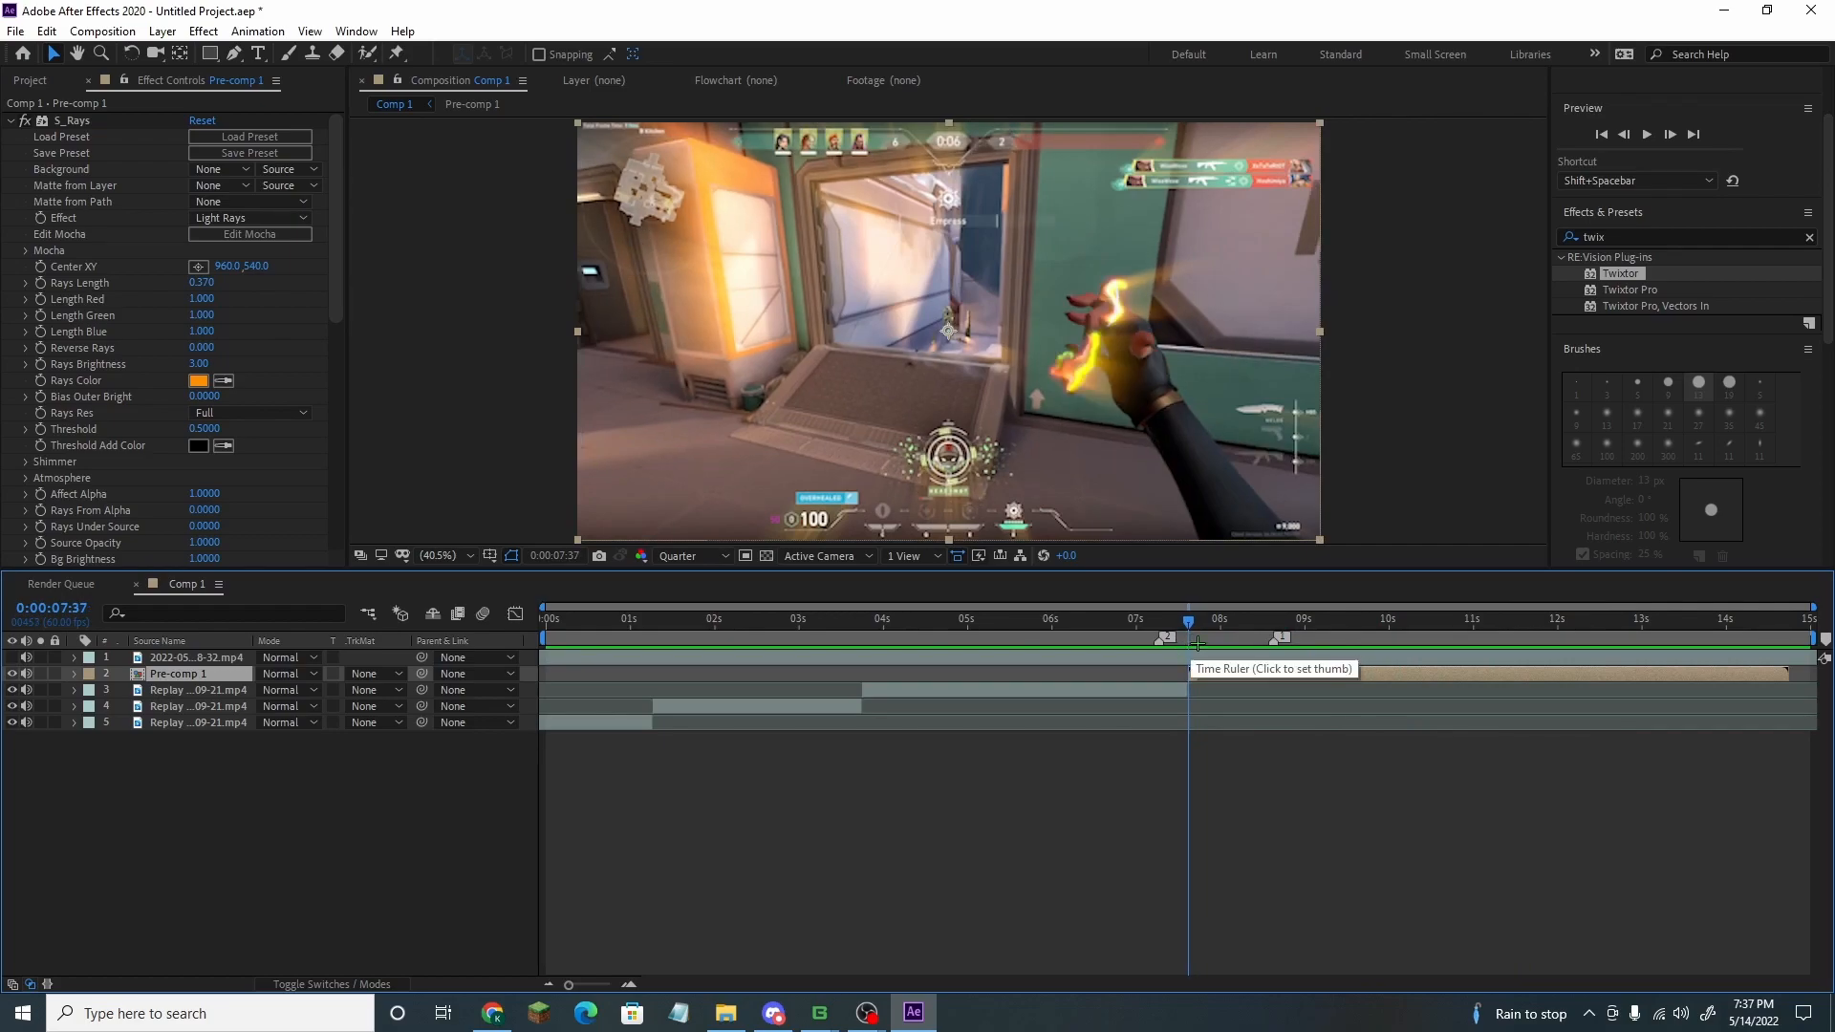
Show the audio waveform of the music layer and play back the transition into the knife clip from 0:00:06:21
drag(1191, 624, 1131, 631)
click(1159, 658)
key(l)
key(l)
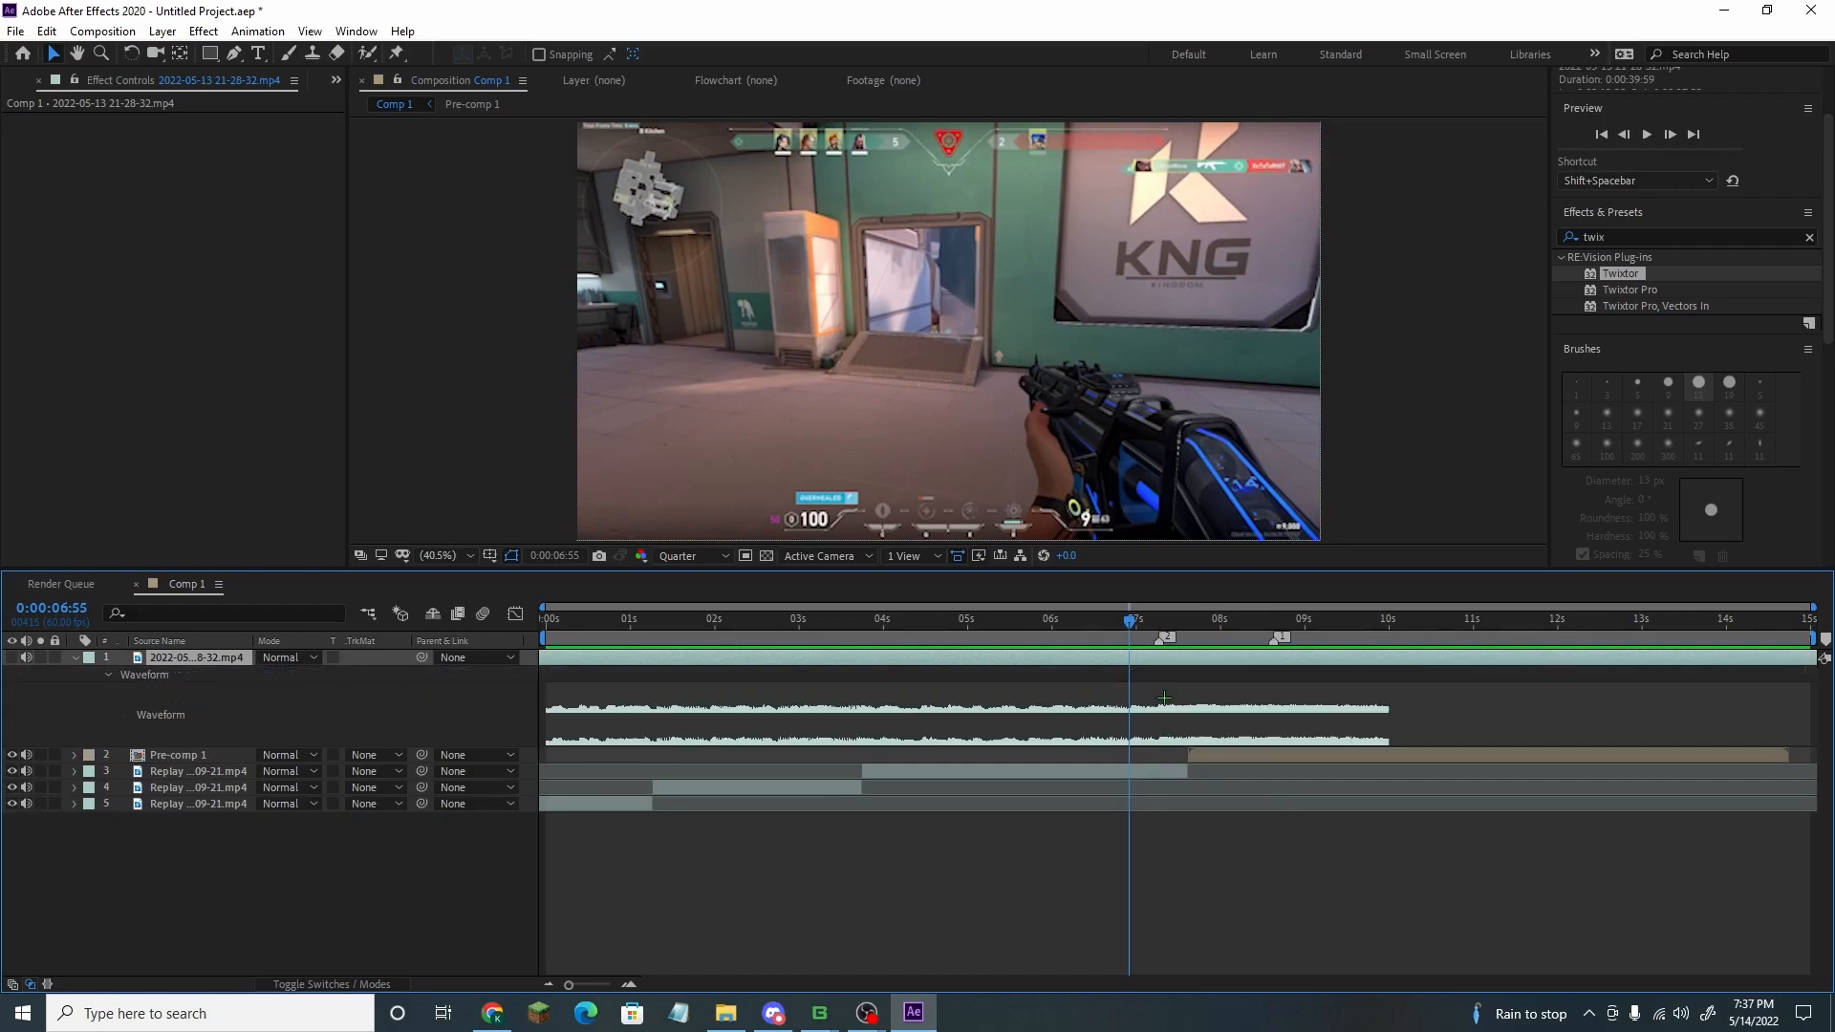
drag(1131, 621, 1083, 621)
key(space)
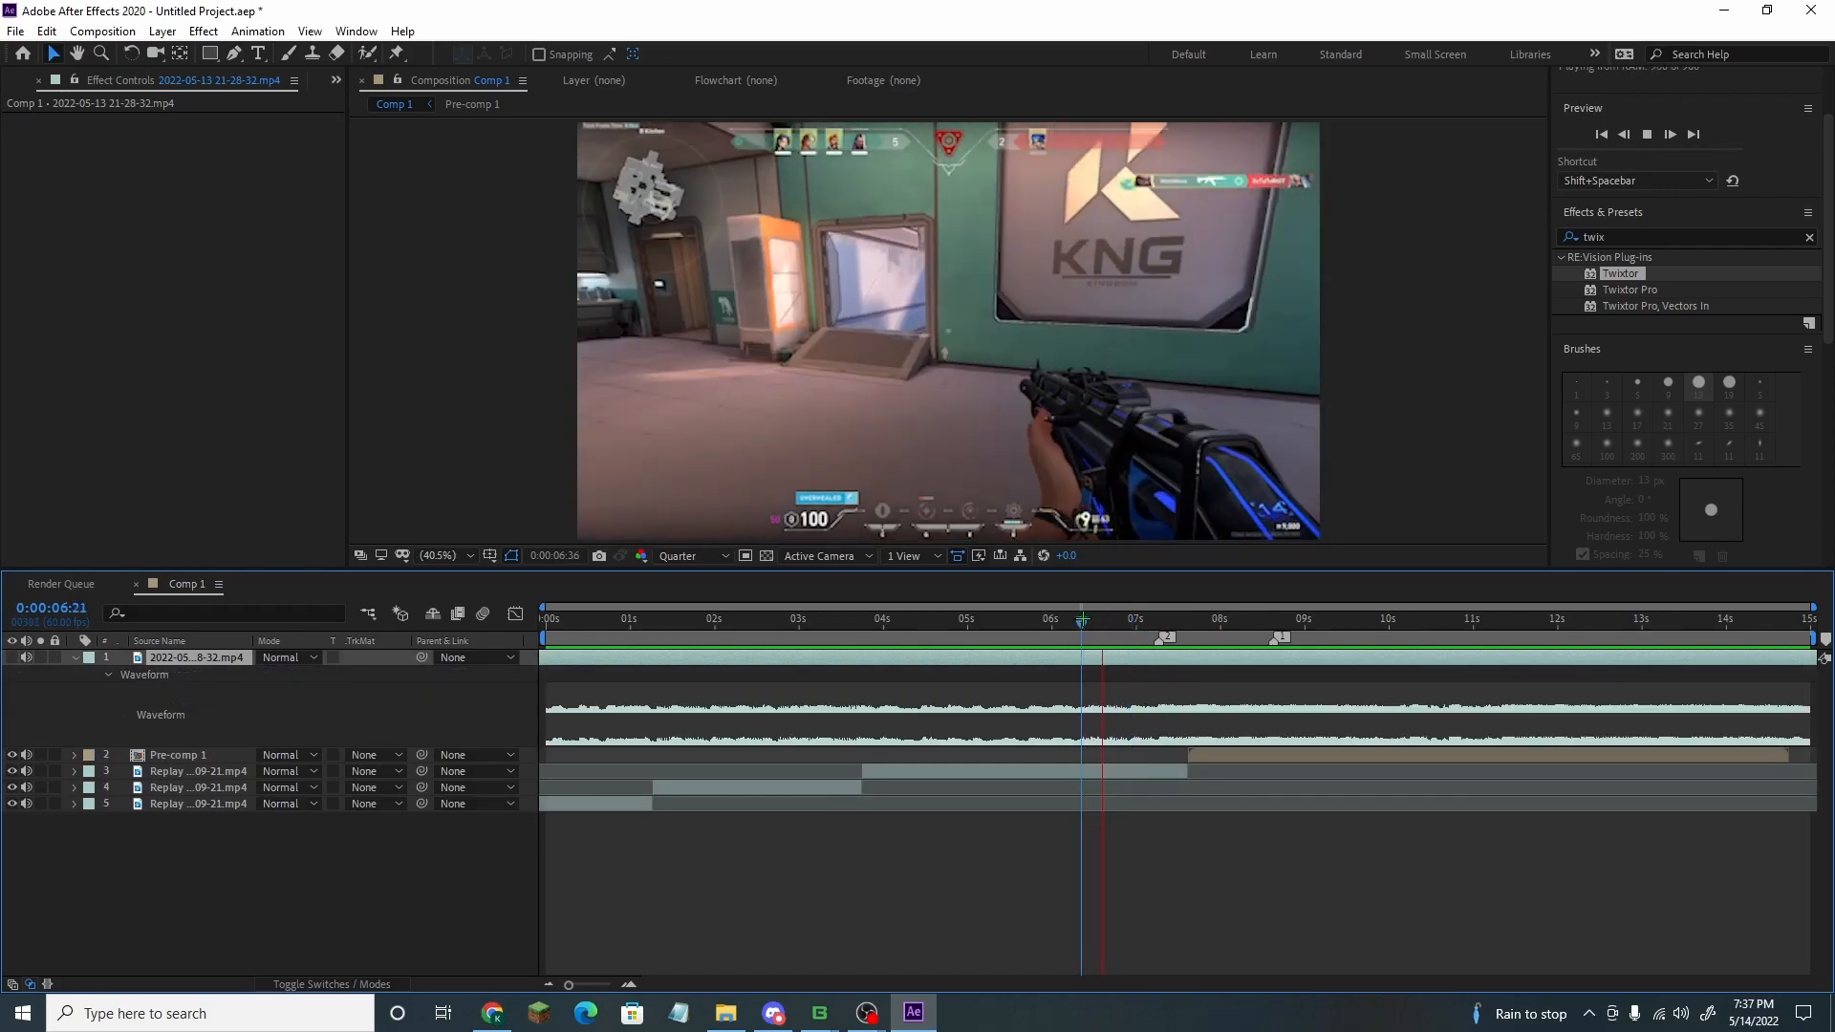
key(space)
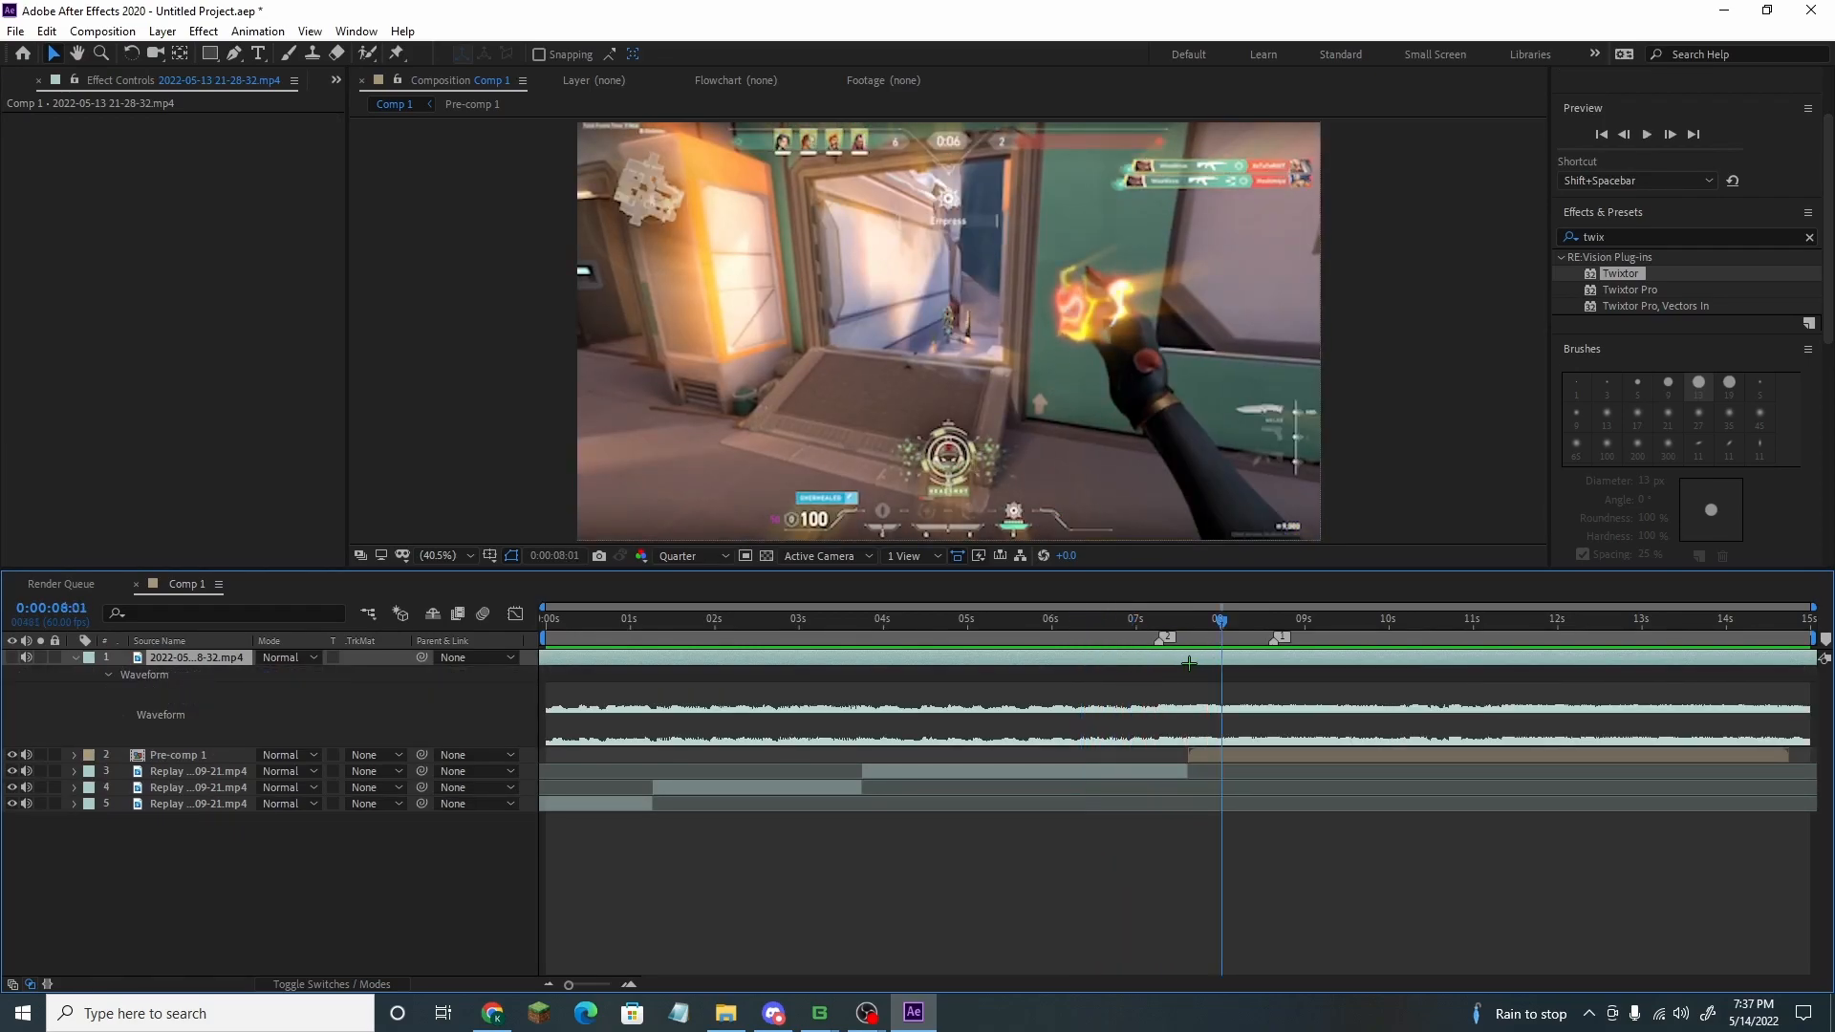
Try the music layer 15 frames later, shift it back 15 frames, compare the sync in playback and hide the waveform
drag(1221, 621, 1174, 621)
key(space)
click(1142, 623)
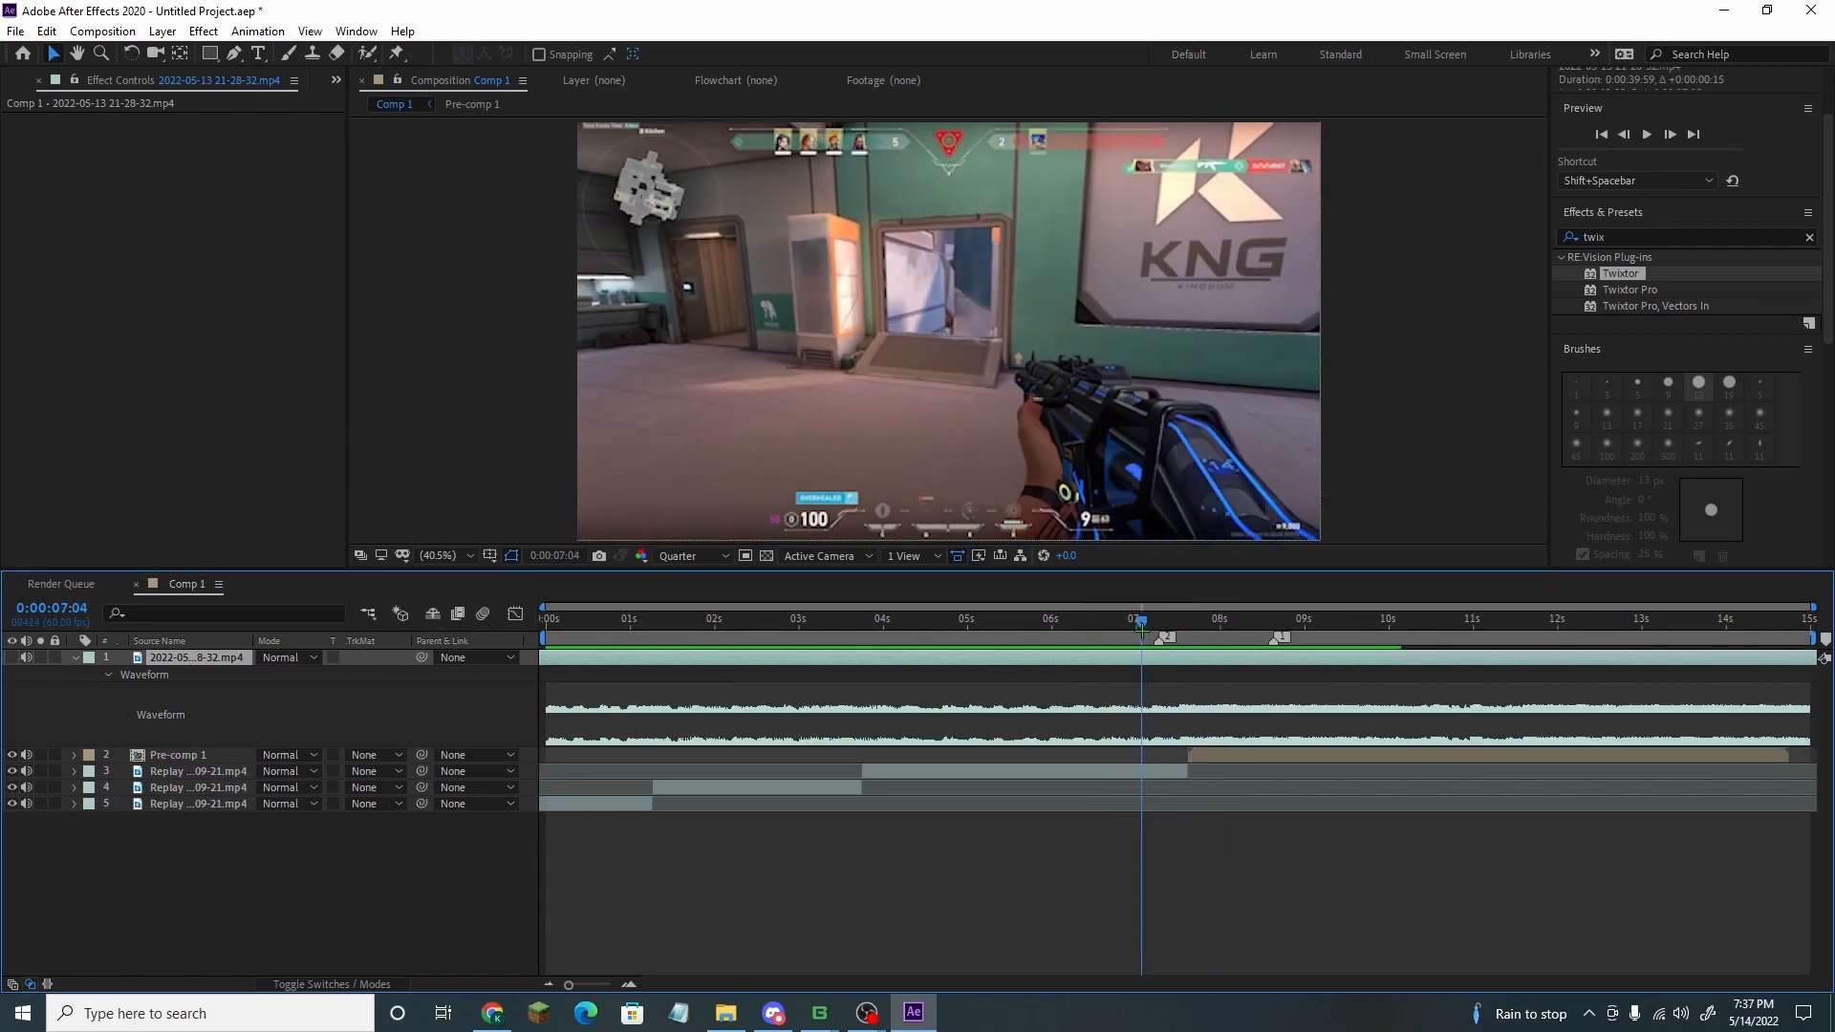
key(space)
drag(1237, 623, 1092, 623)
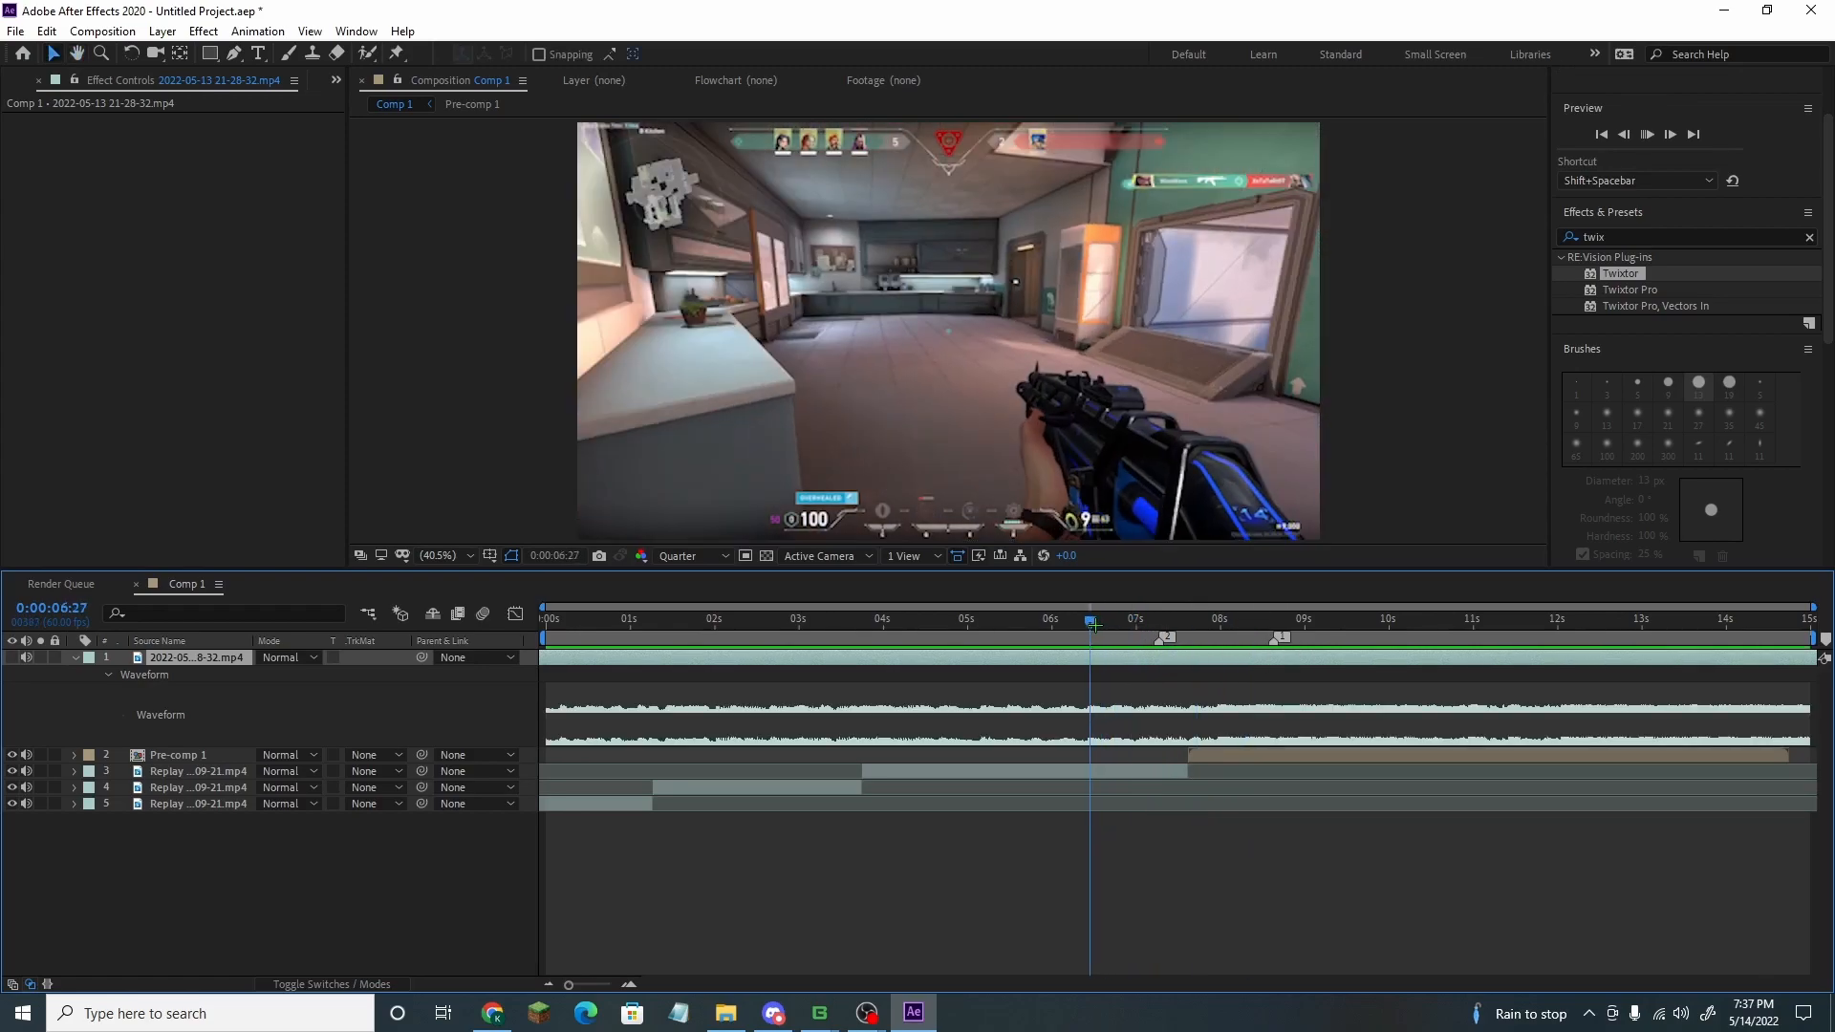
key(space)
key(space)
drag(1202, 663, 1108, 635)
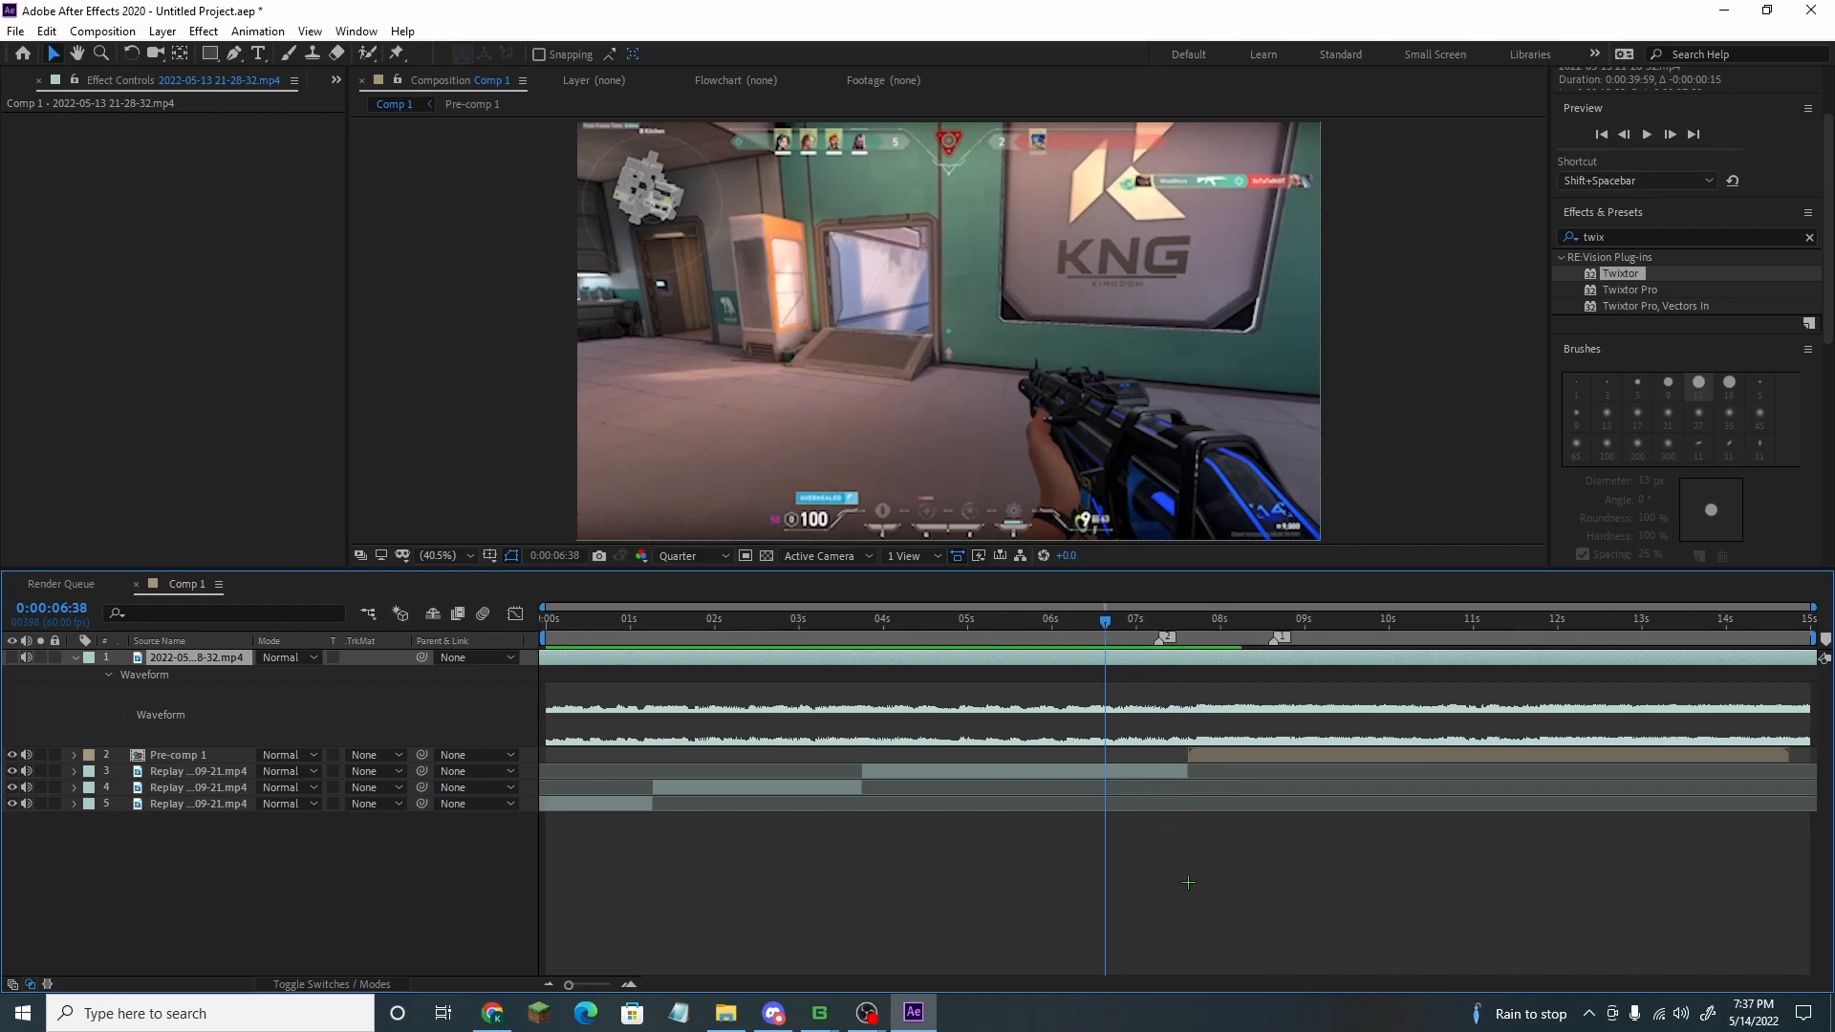
key(shift+space)
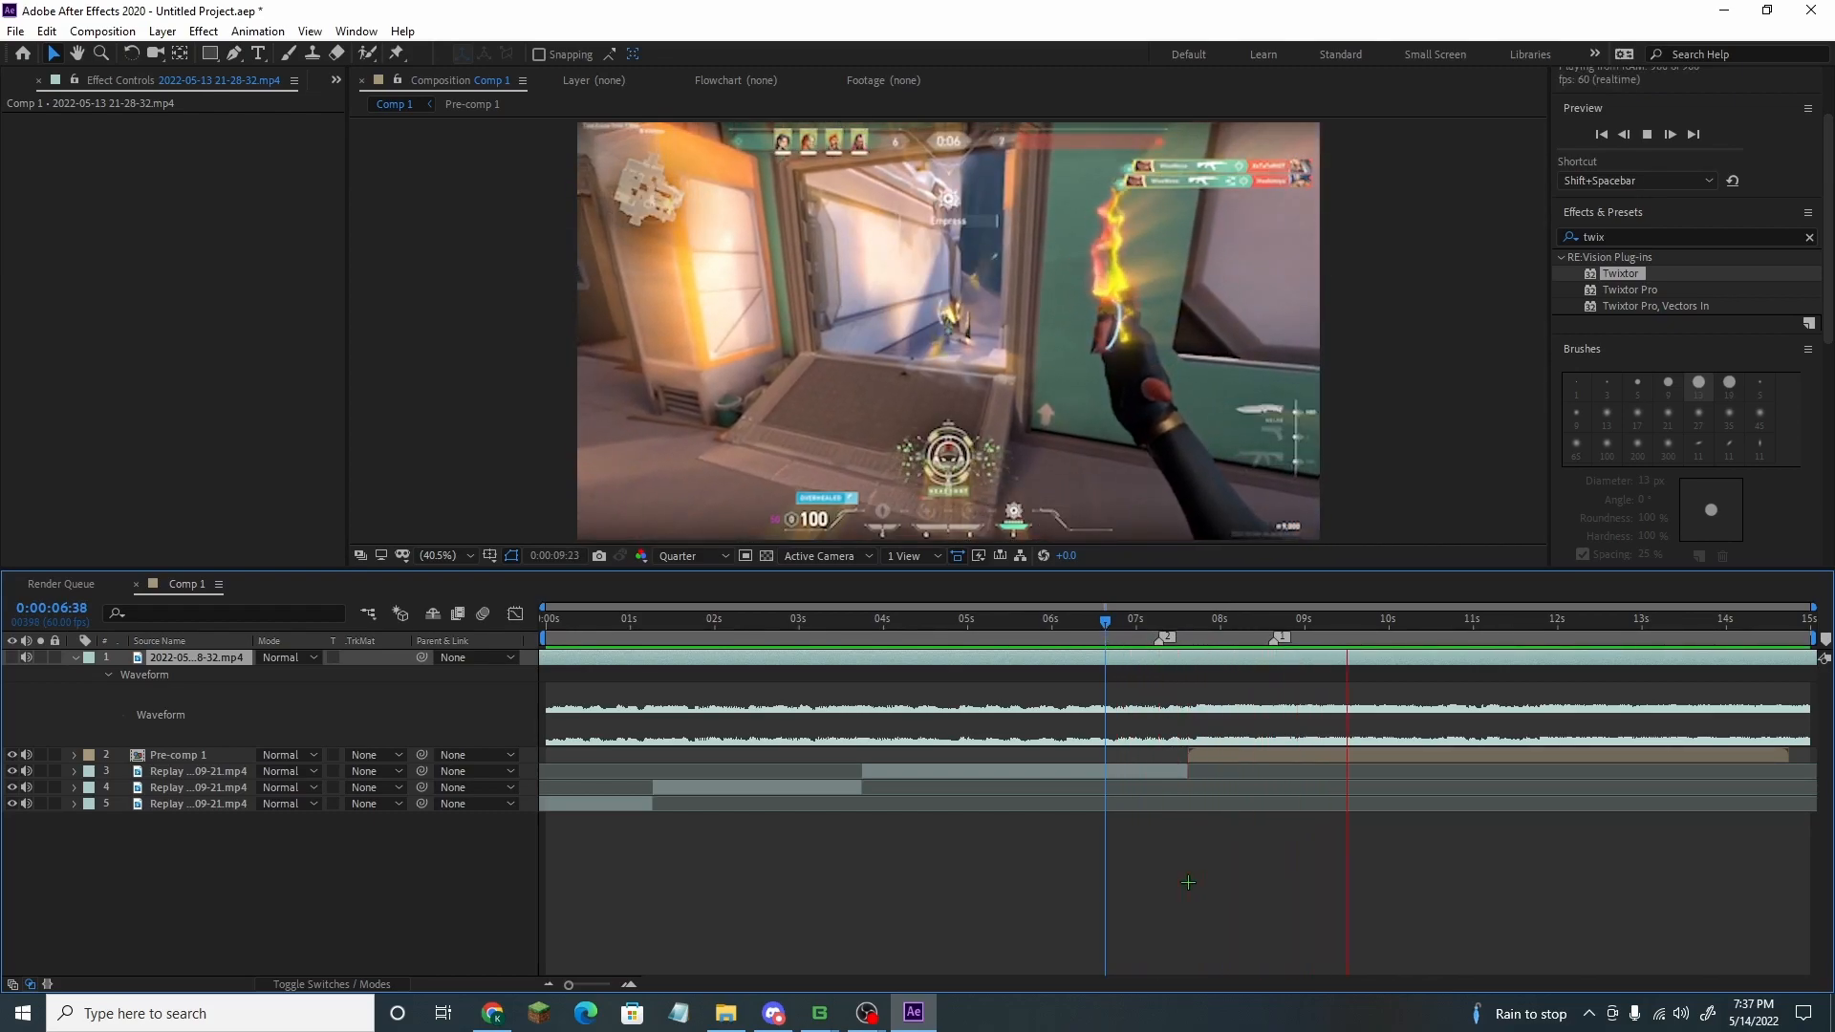
key(shift+space)
key(l)
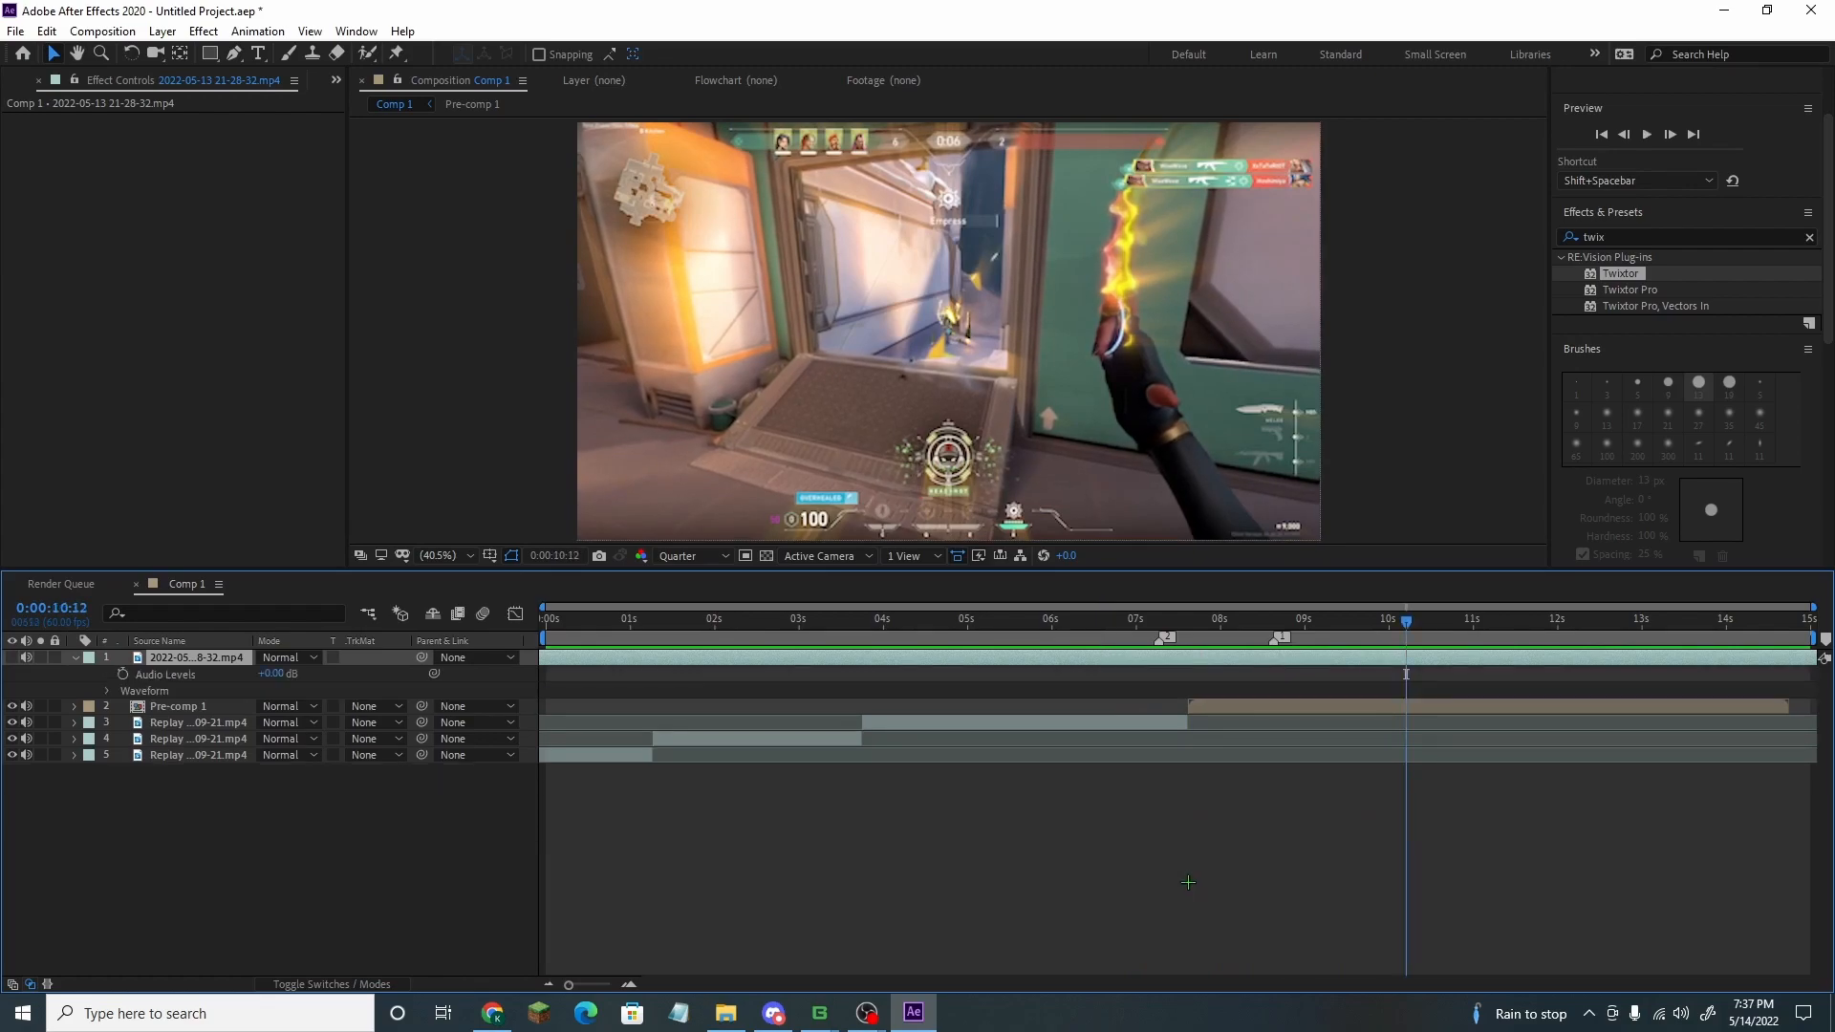
key(l)
Reveal the Twixtor Speed % keyframes on Pre-comp 1 and apply Easy Ease to both of them
drag(1406, 622, 1251, 621)
click(1222, 676)
click(1219, 620)
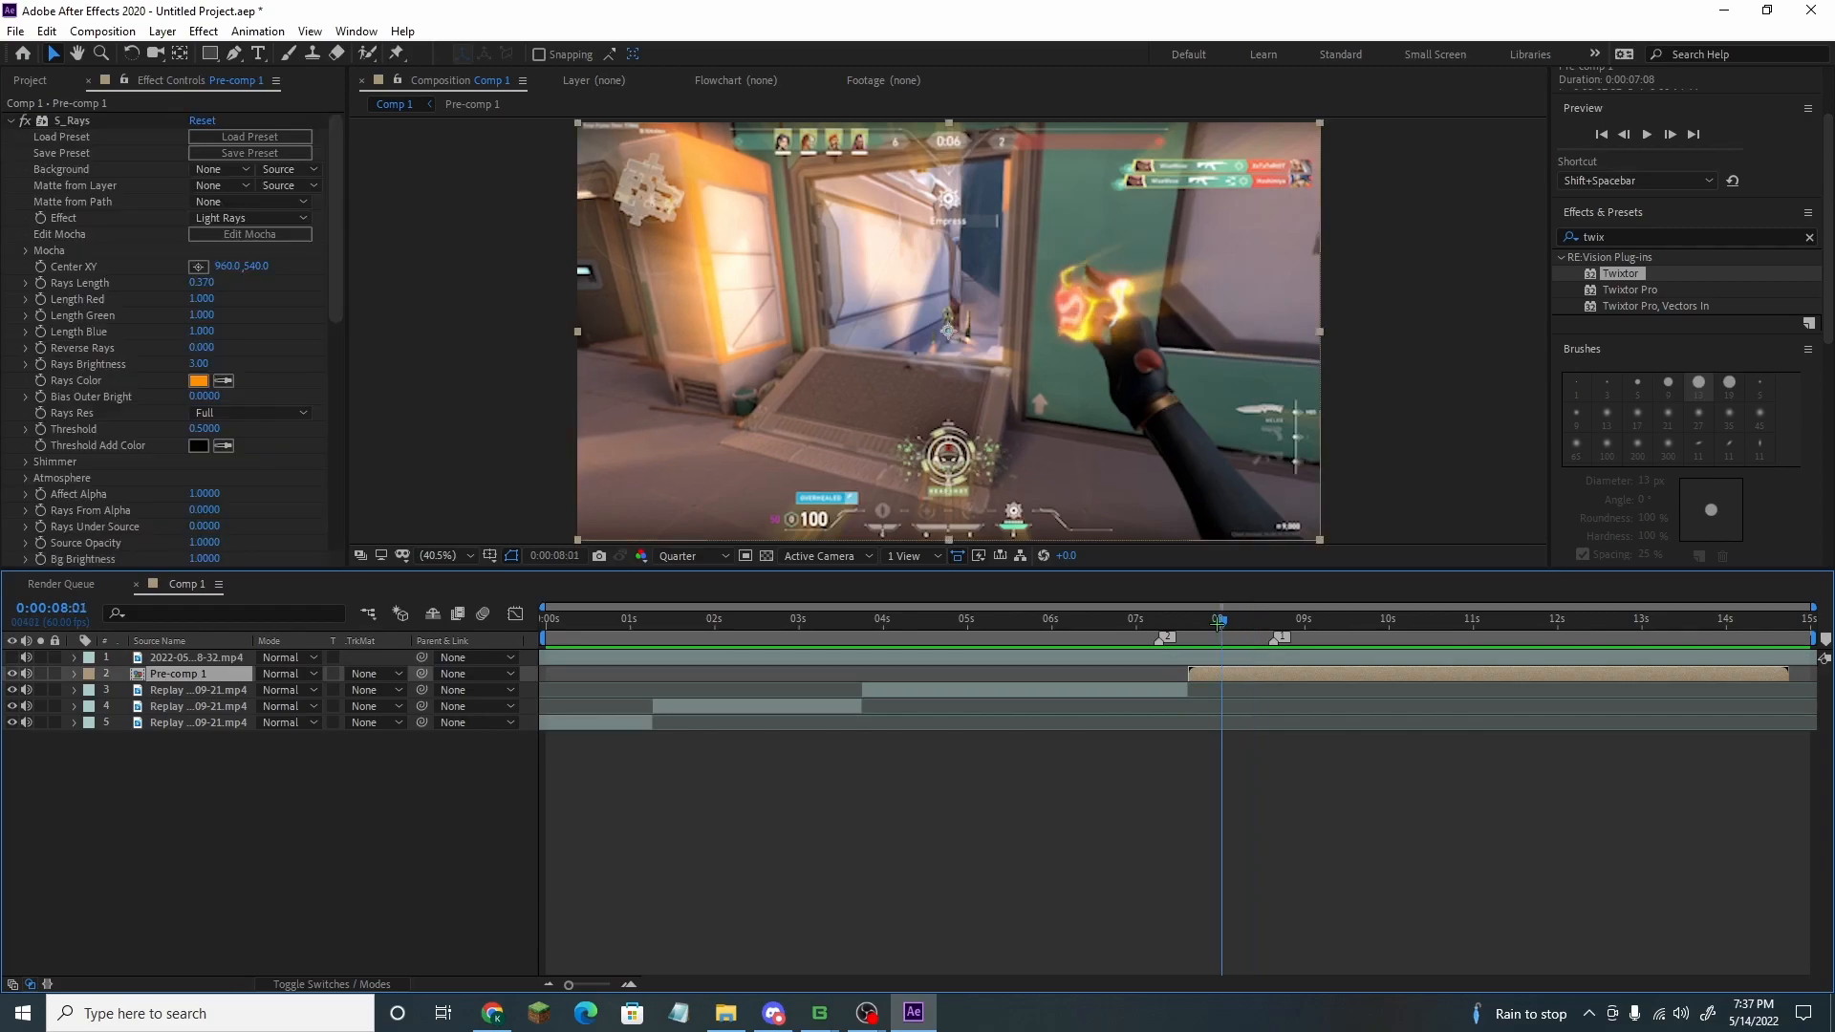
click(73, 674)
click(92, 692)
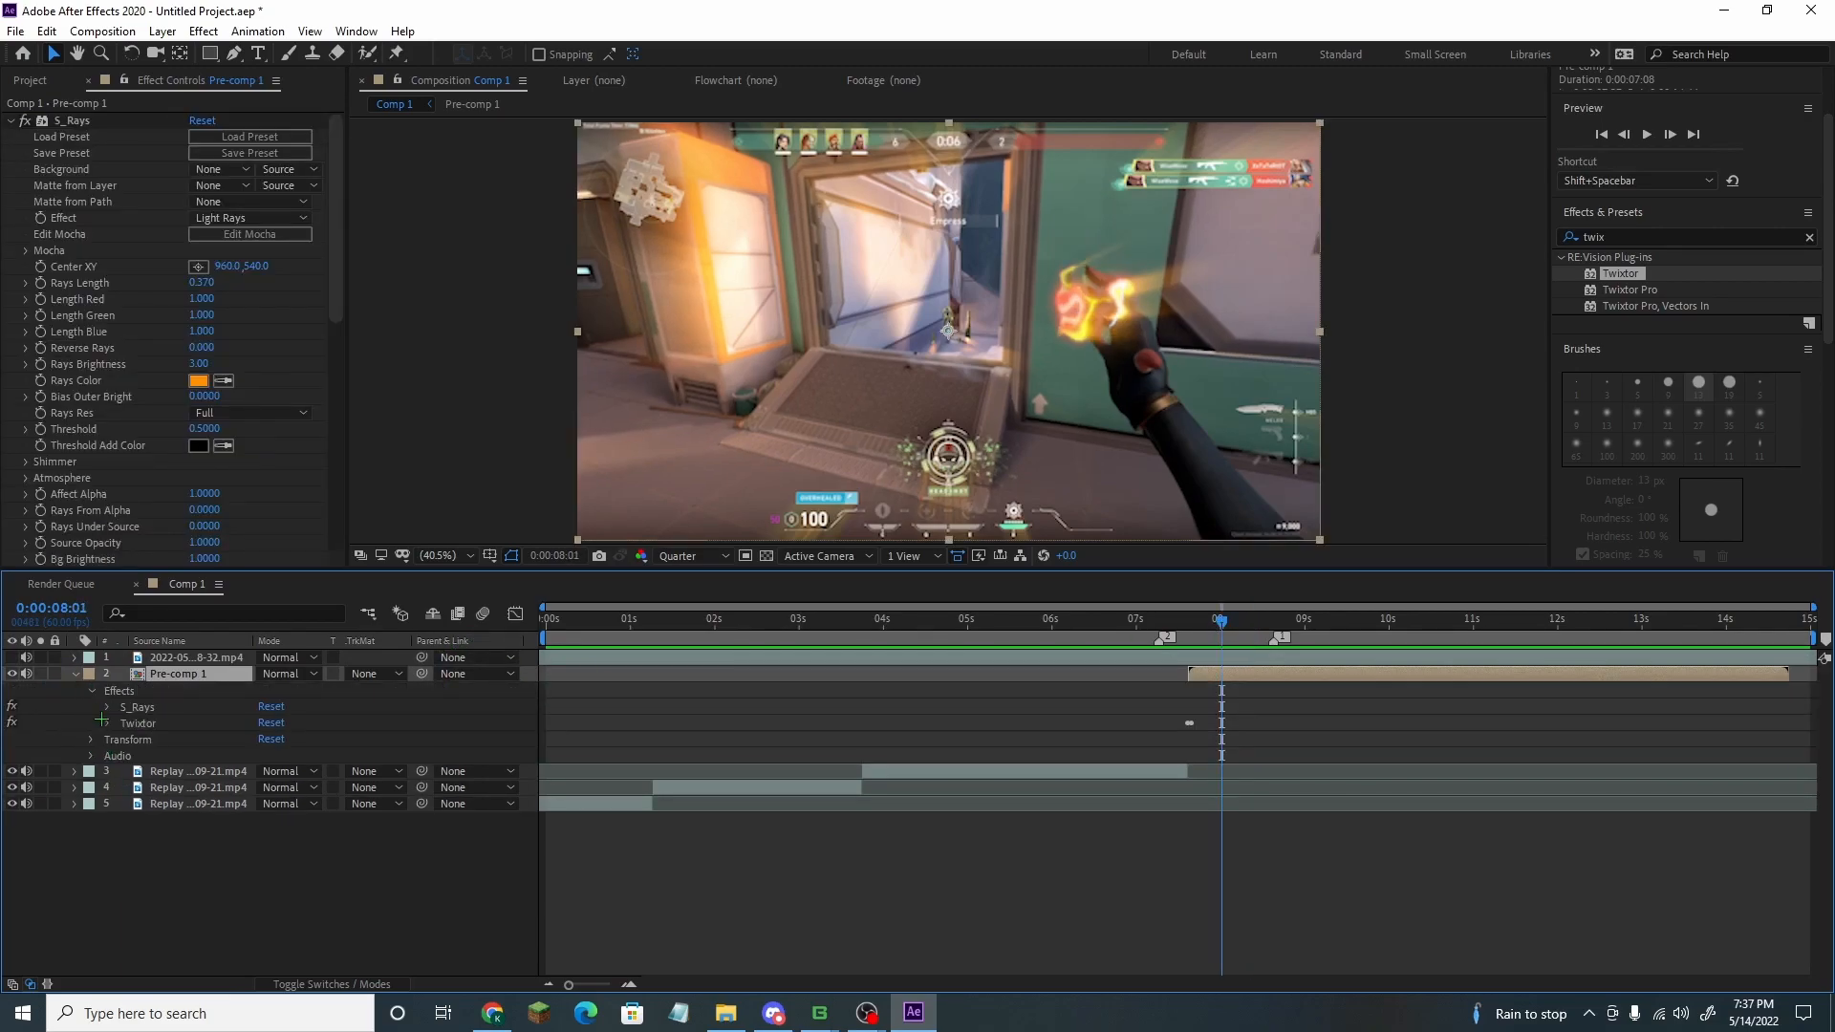
click(105, 724)
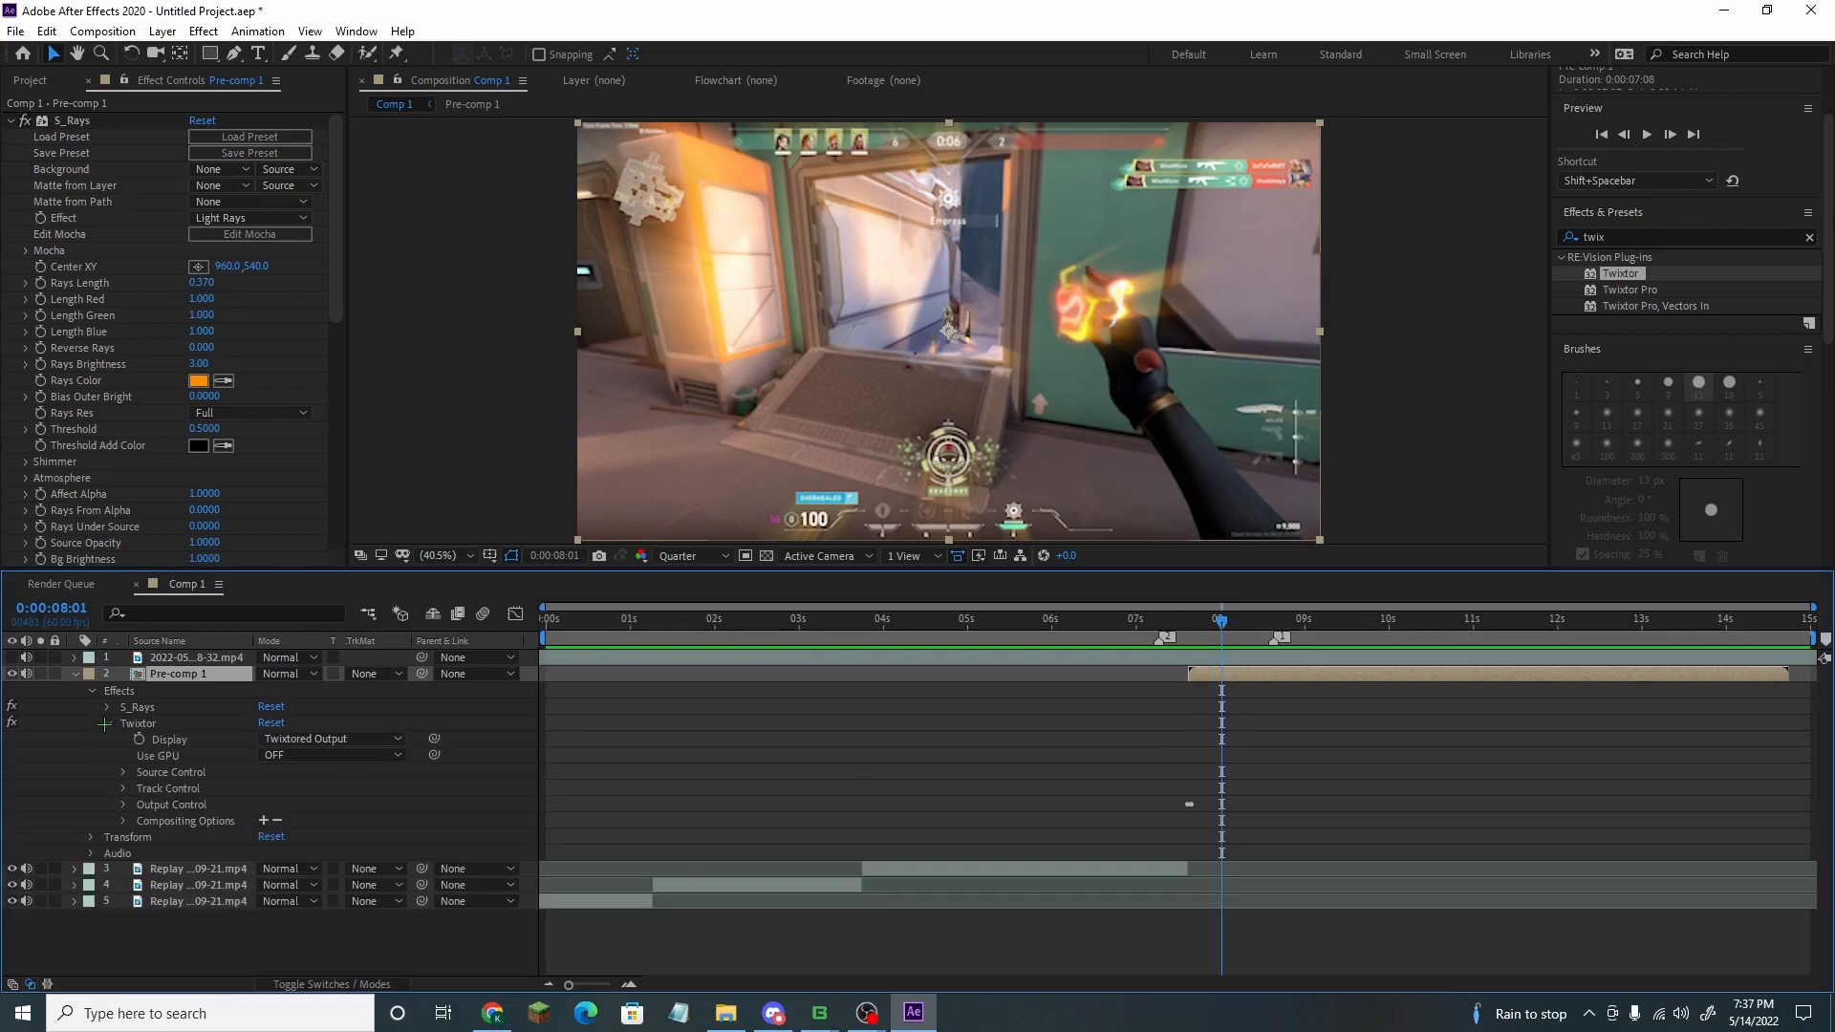
click(123, 804)
scroll(467, 815, down, 1)
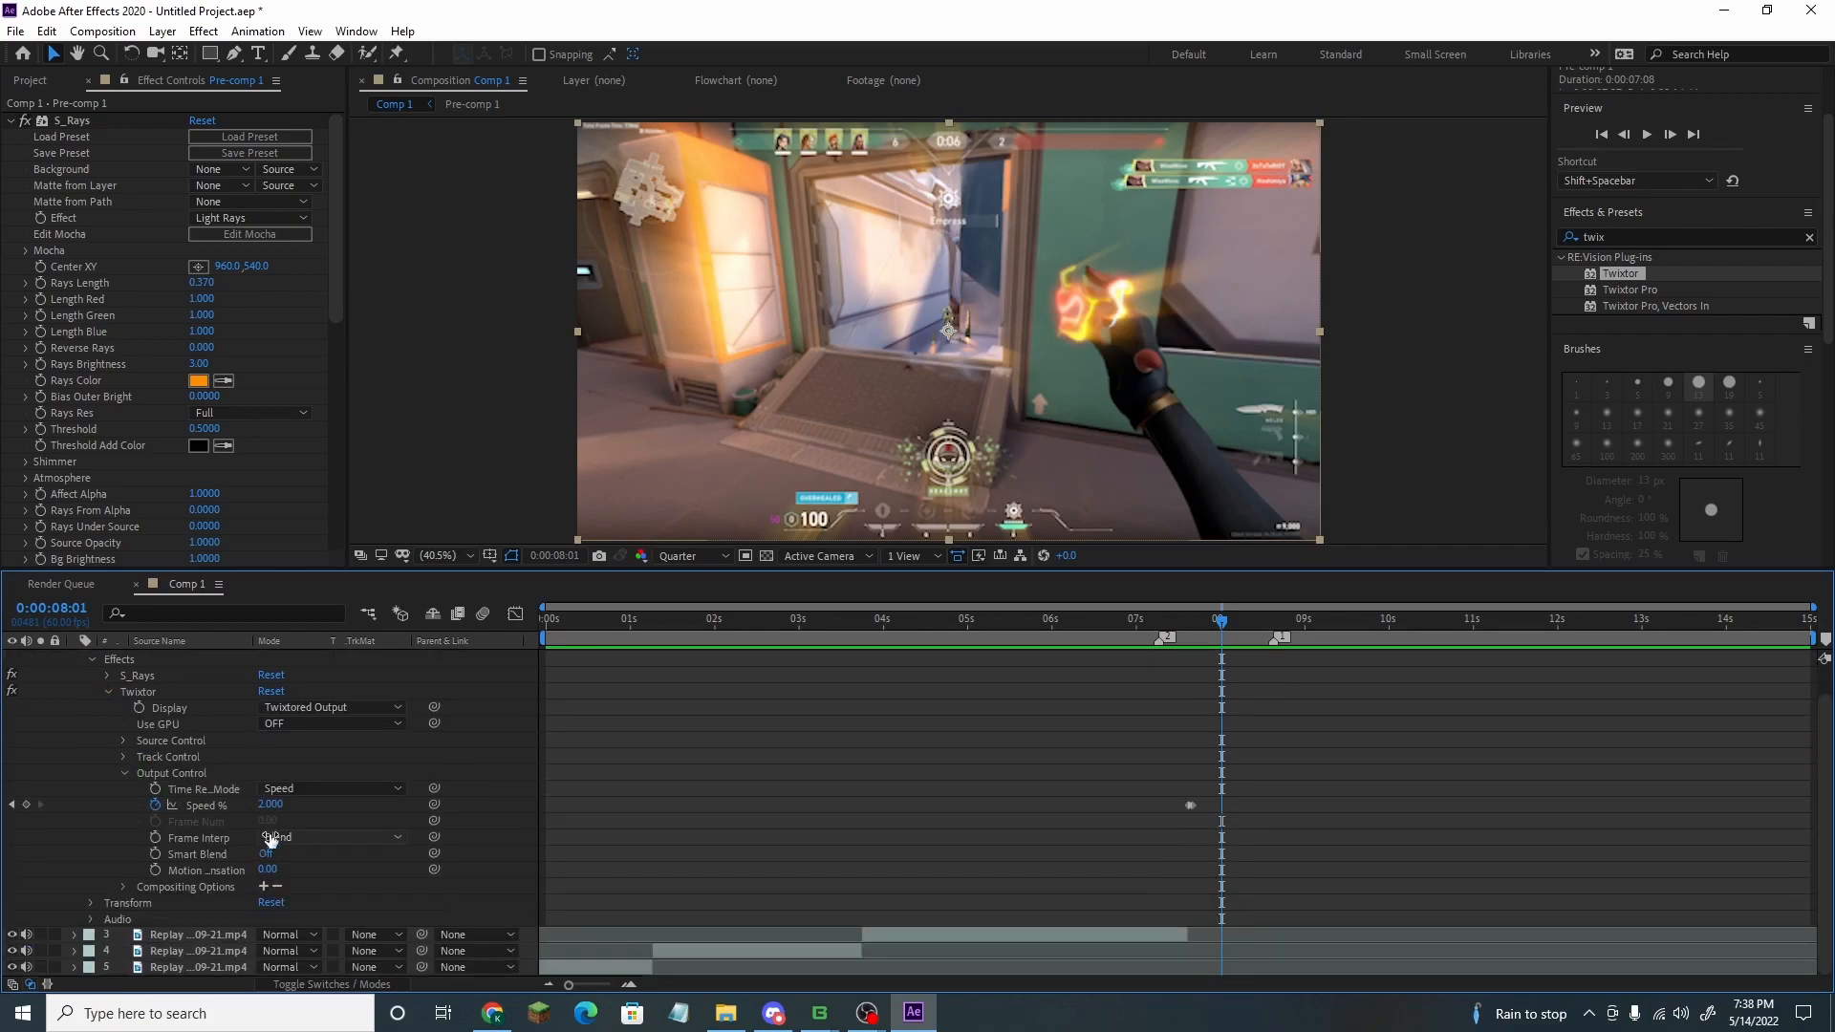
click(1157, 805)
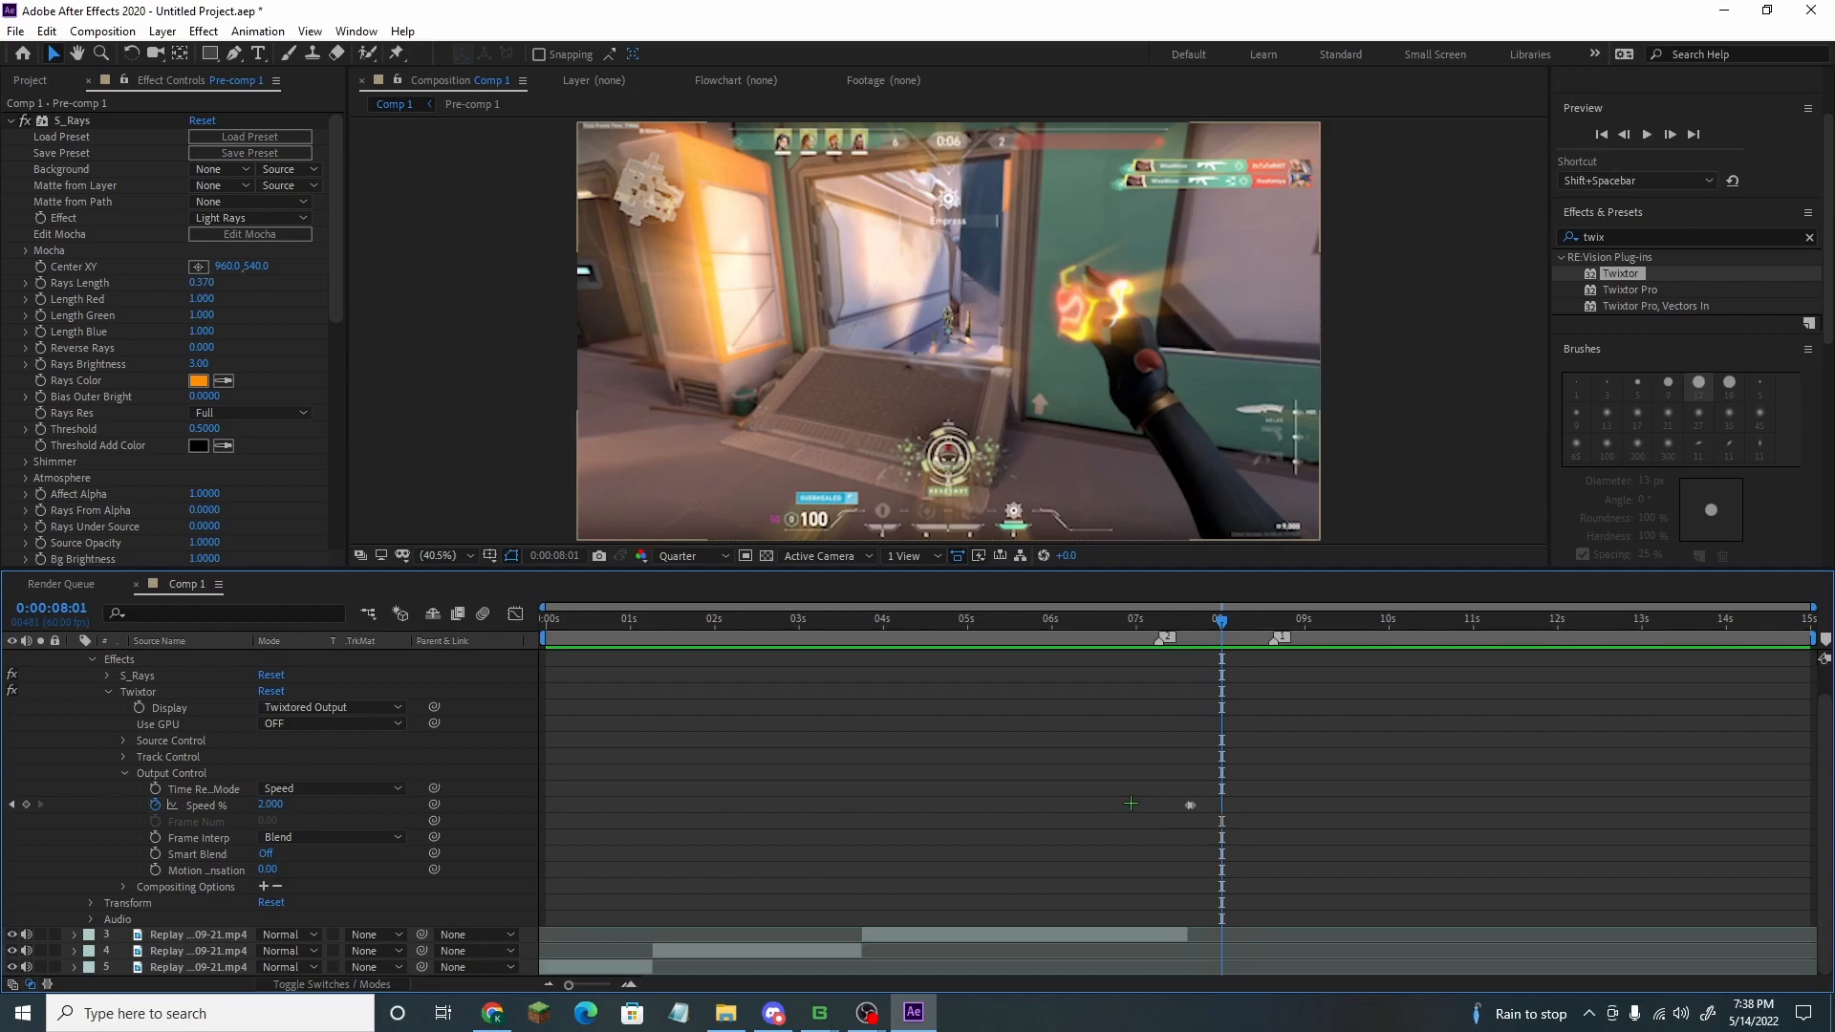
drag(1131, 804, 1224, 805)
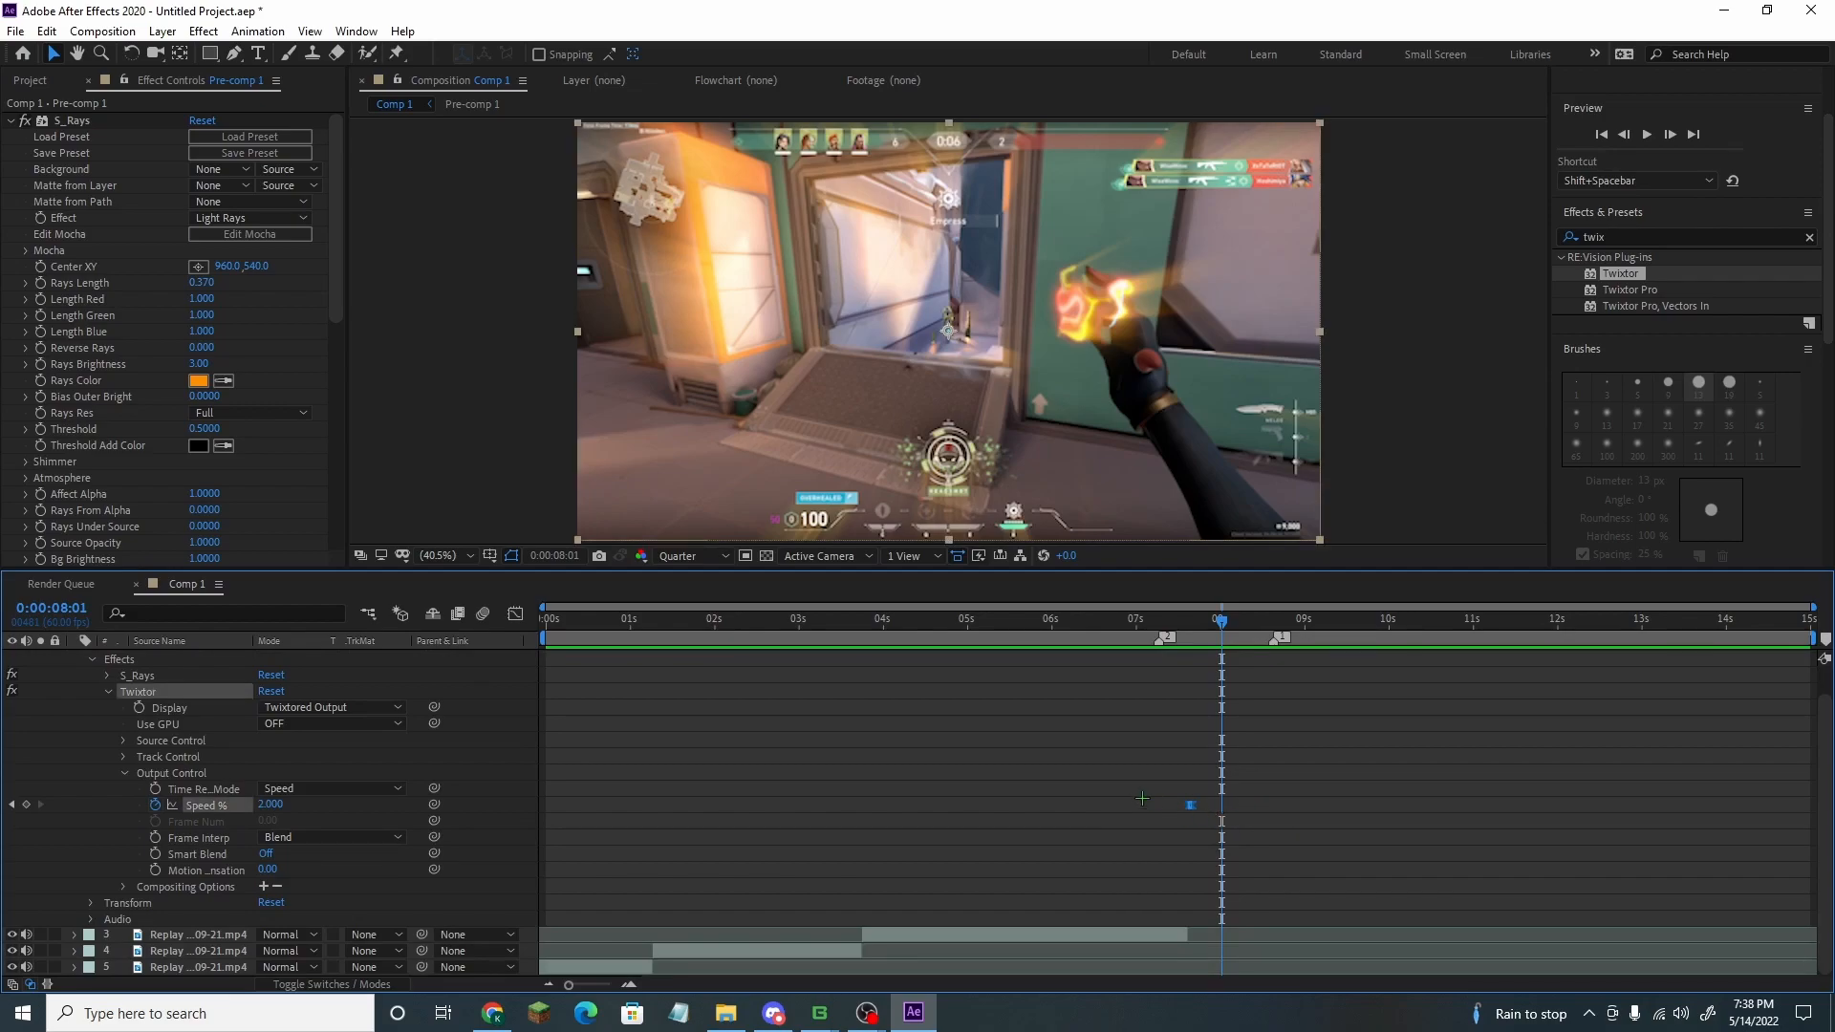
In the Speed % graph, move the first keyframe about one second earlier and reshape the curve to fall steeply into the second keyframe
click(514, 613)
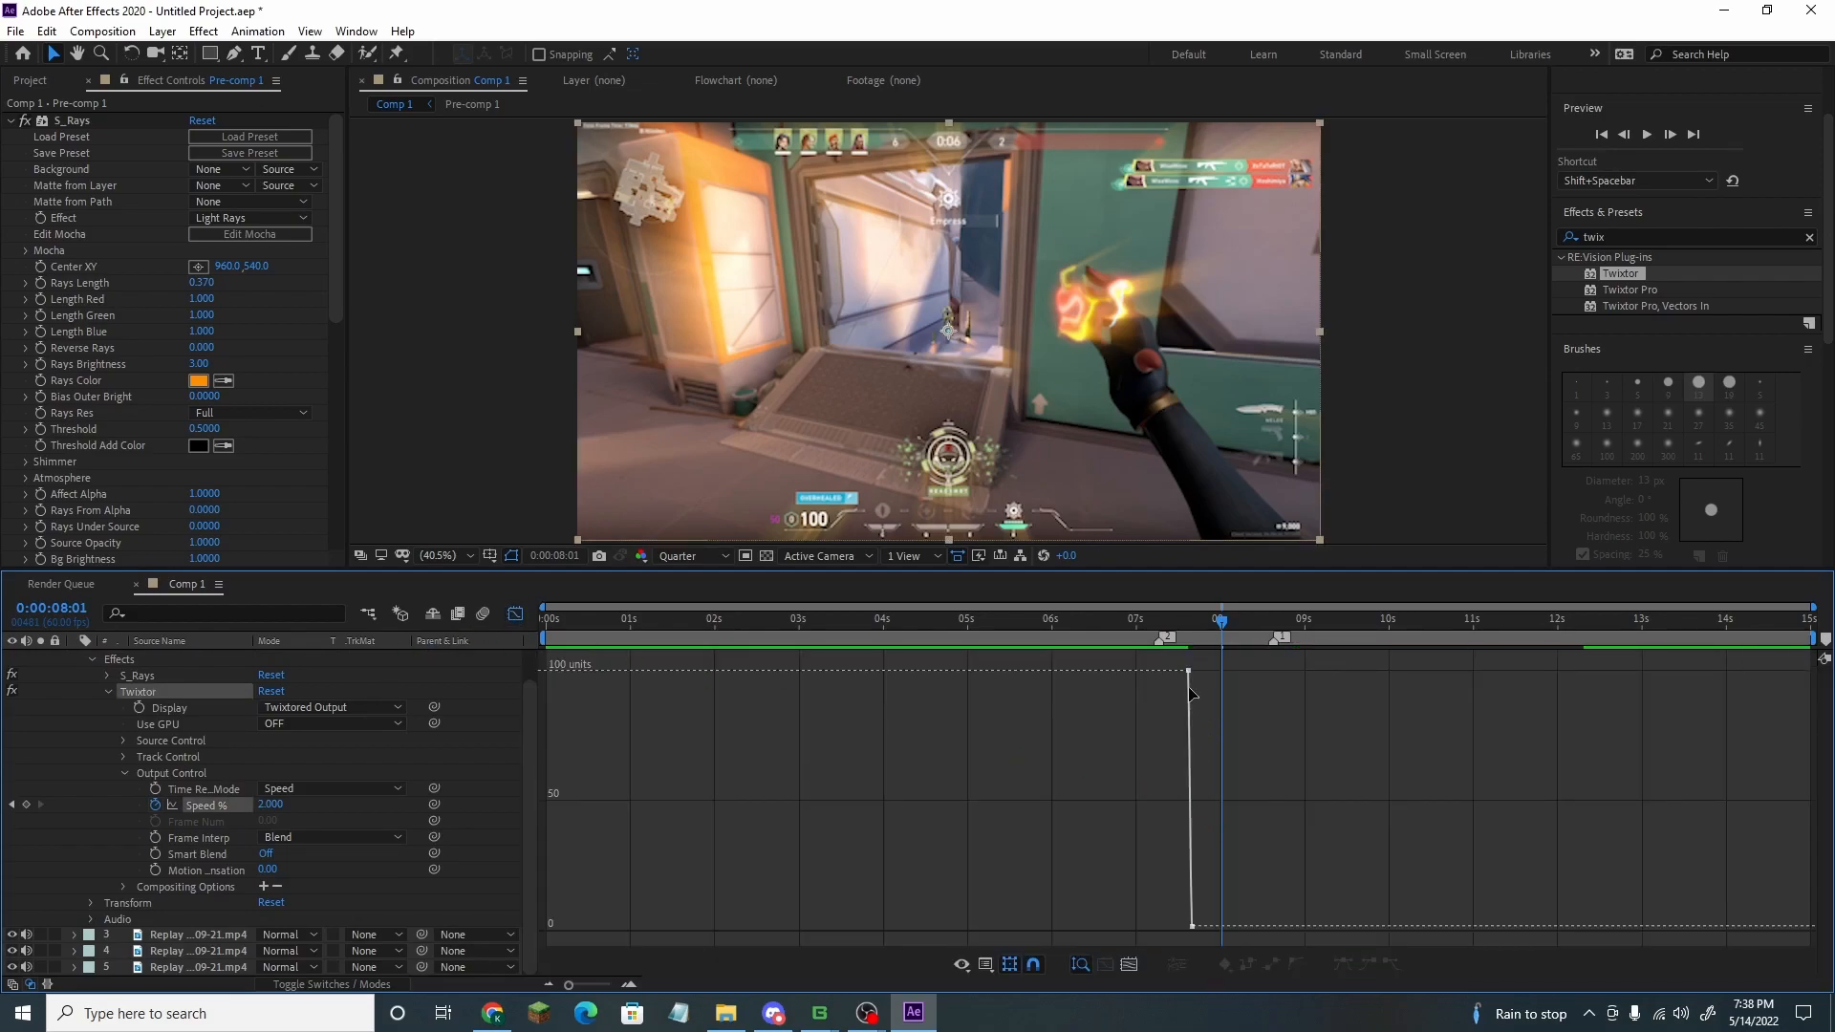
drag(1188, 670, 1104, 670)
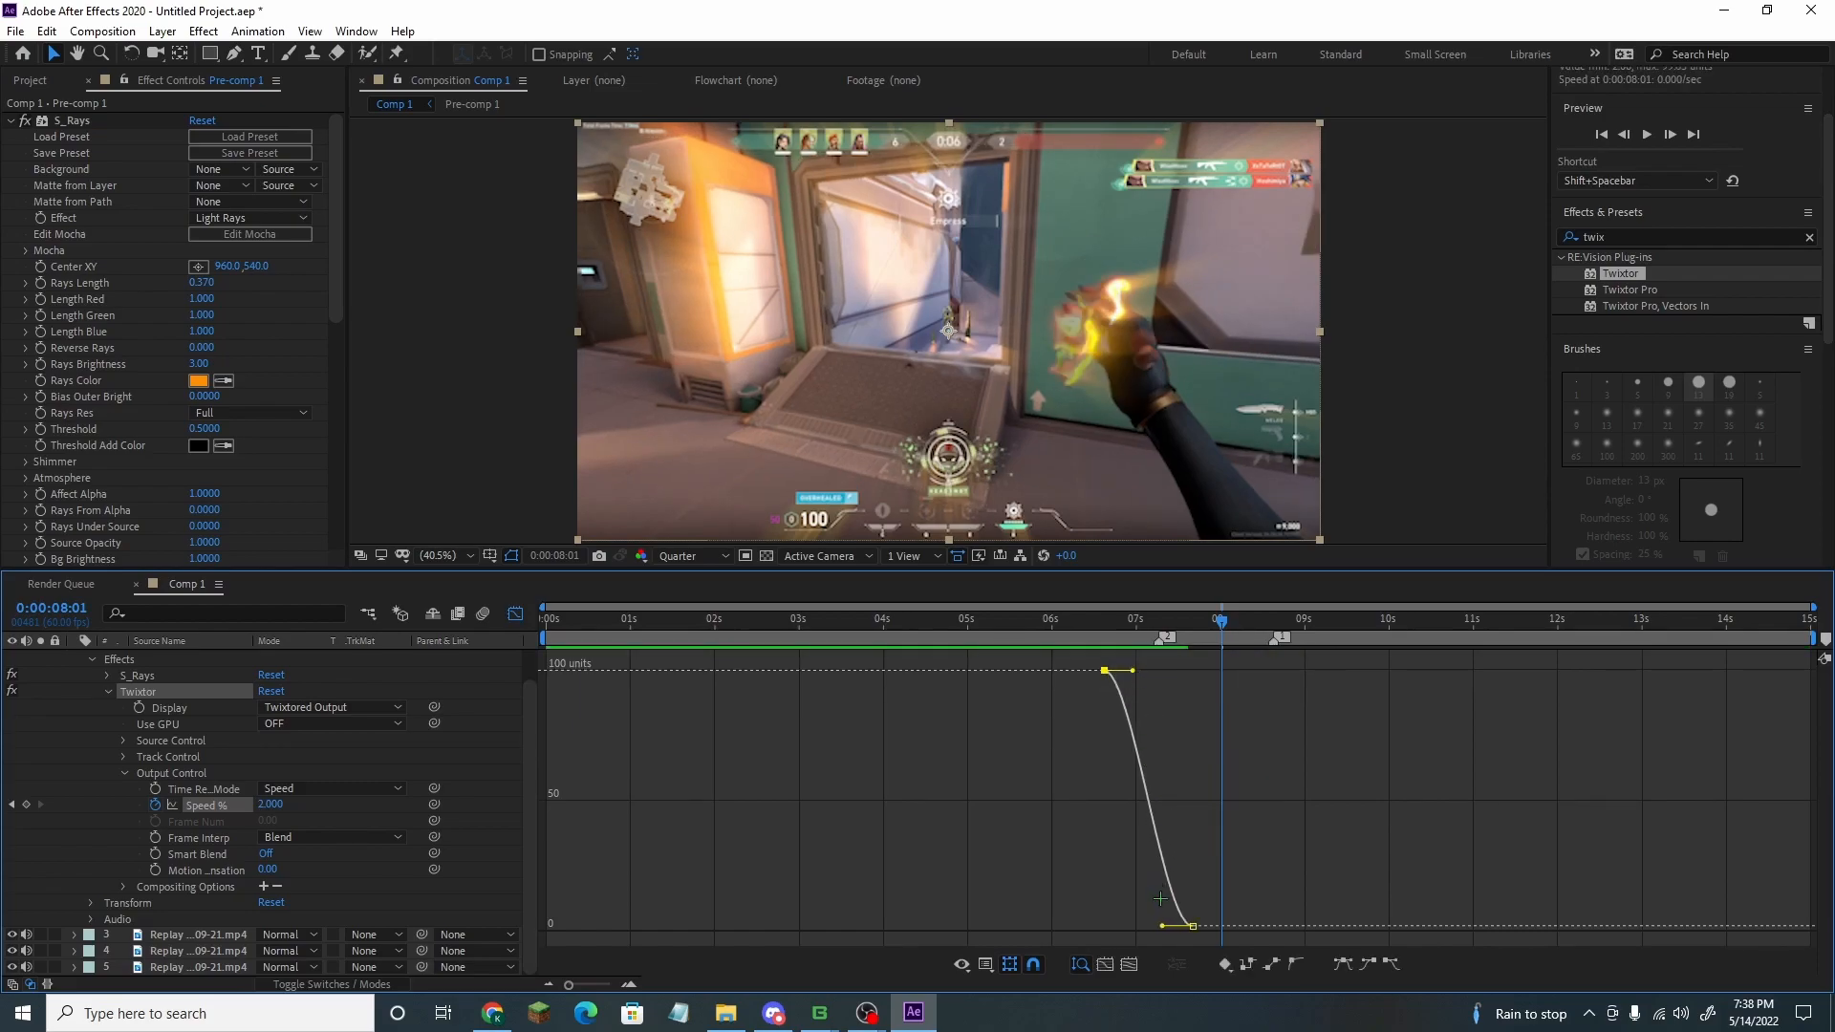
drag(1163, 926, 1187, 834)
drag(1132, 670, 1153, 670)
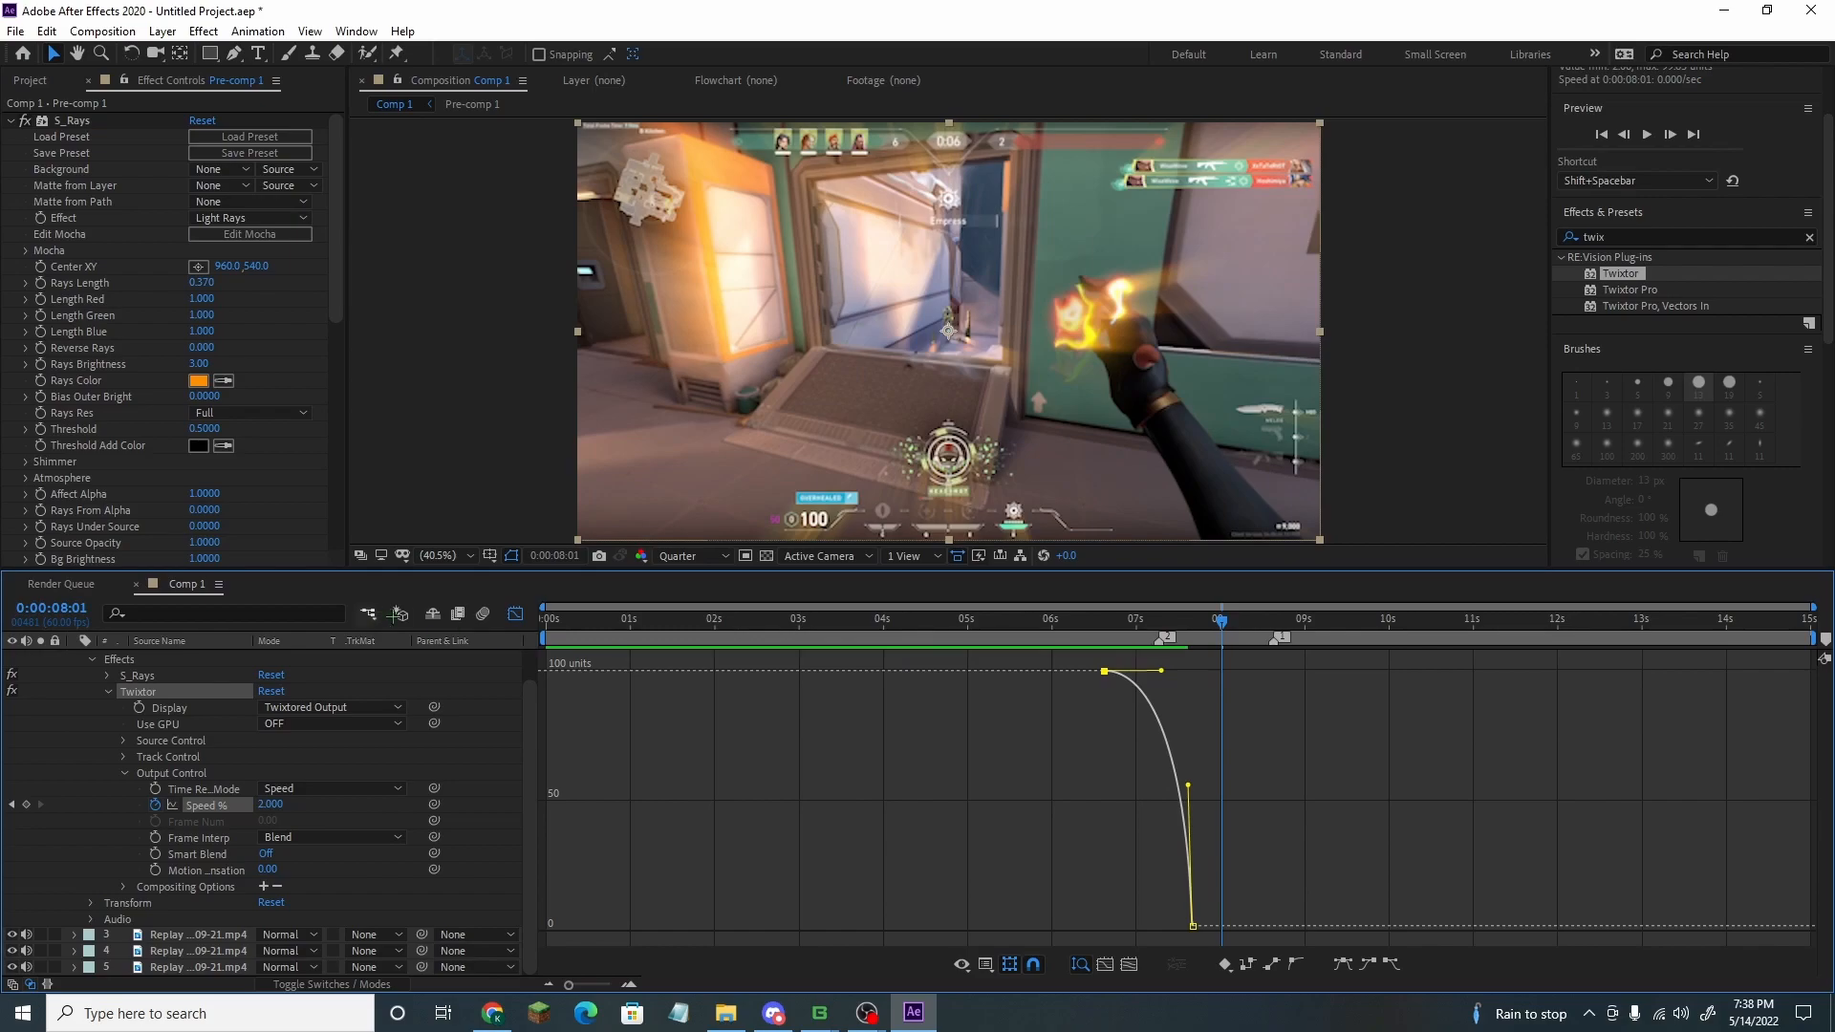
click(515, 614)
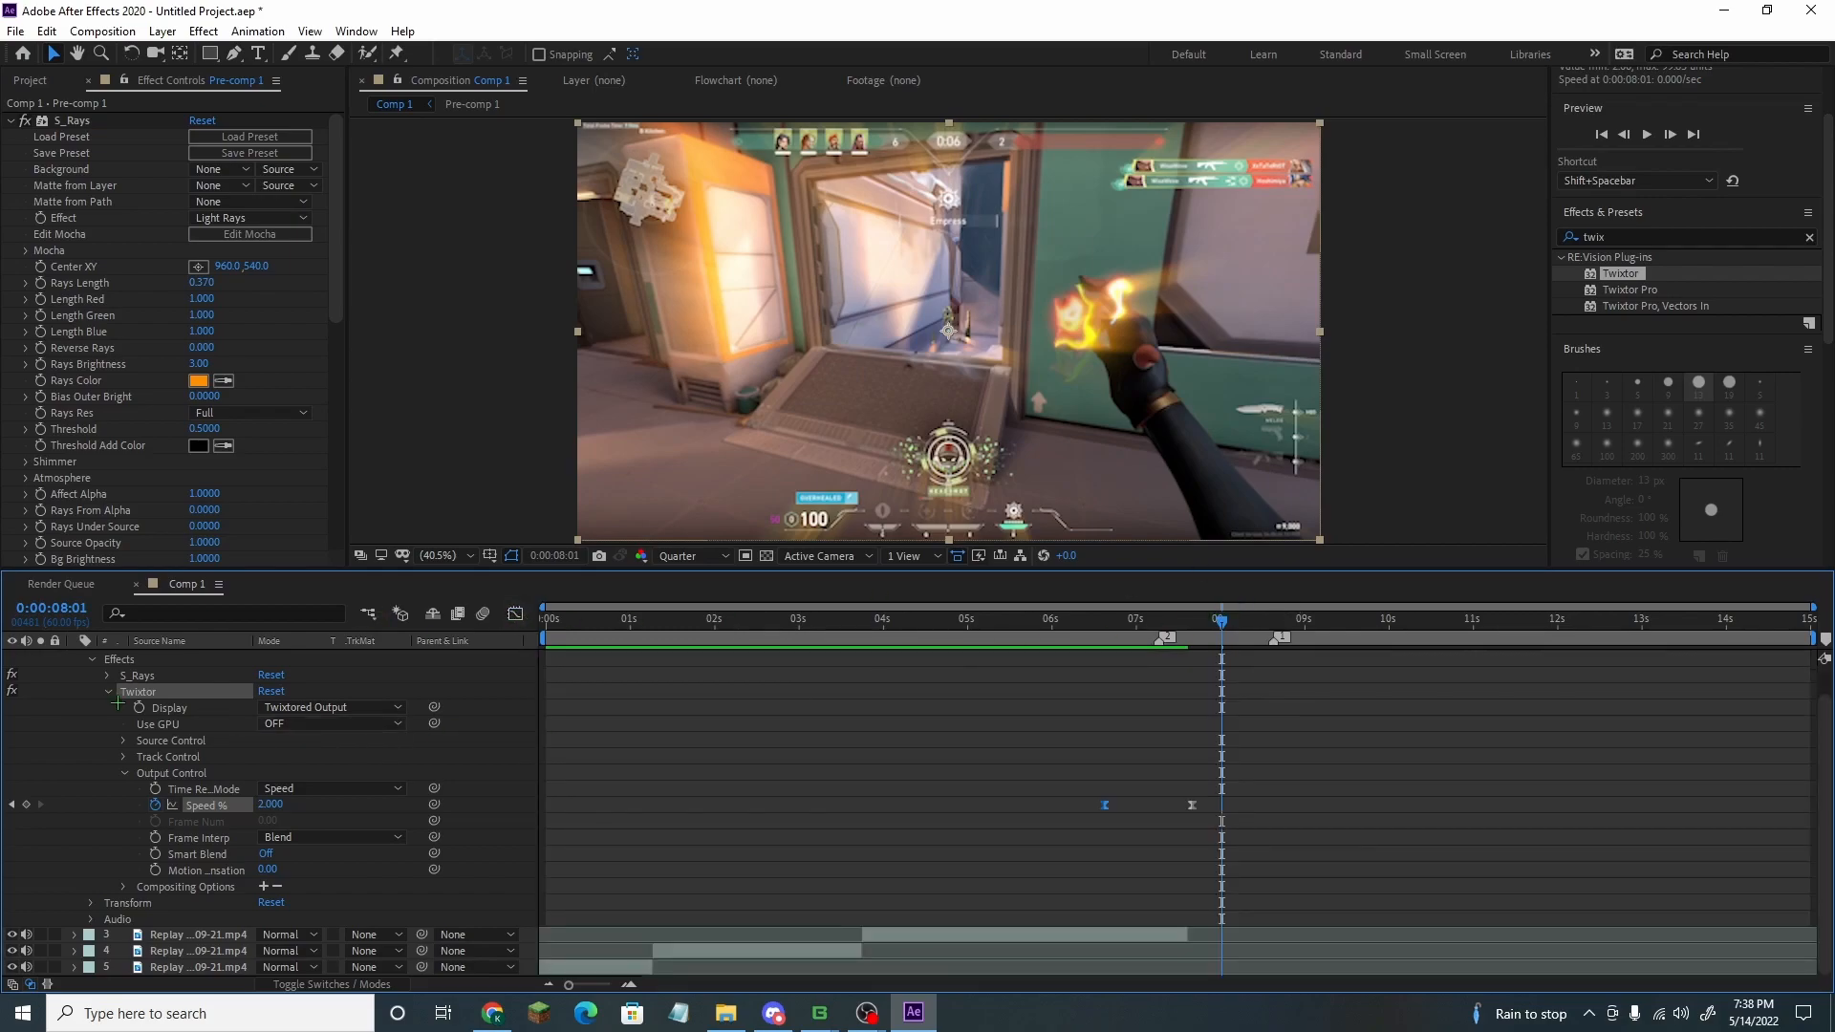
Collapse Pre-comp 1's properties and play back the knife slow-motion section from 0:00:06:59
scroll(115, 726, up, 1)
click(75, 675)
drag(1231, 628, 1135, 621)
key(space)
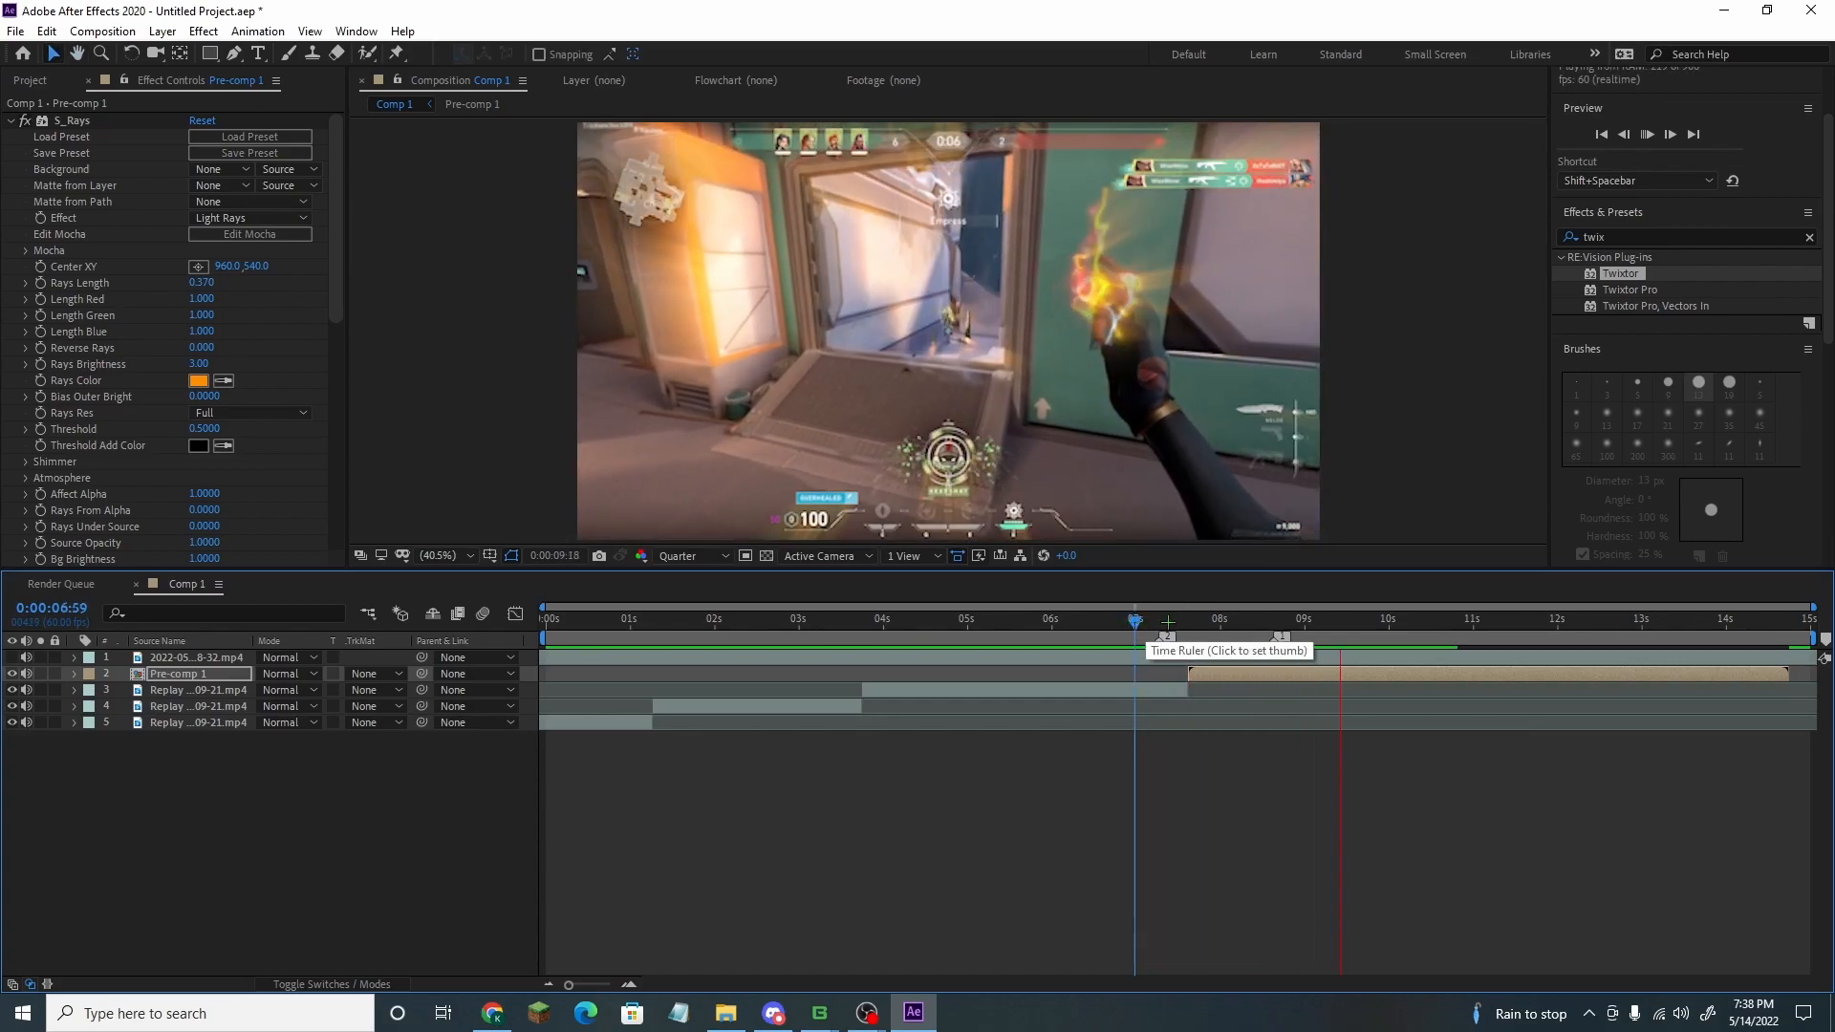
key(space)
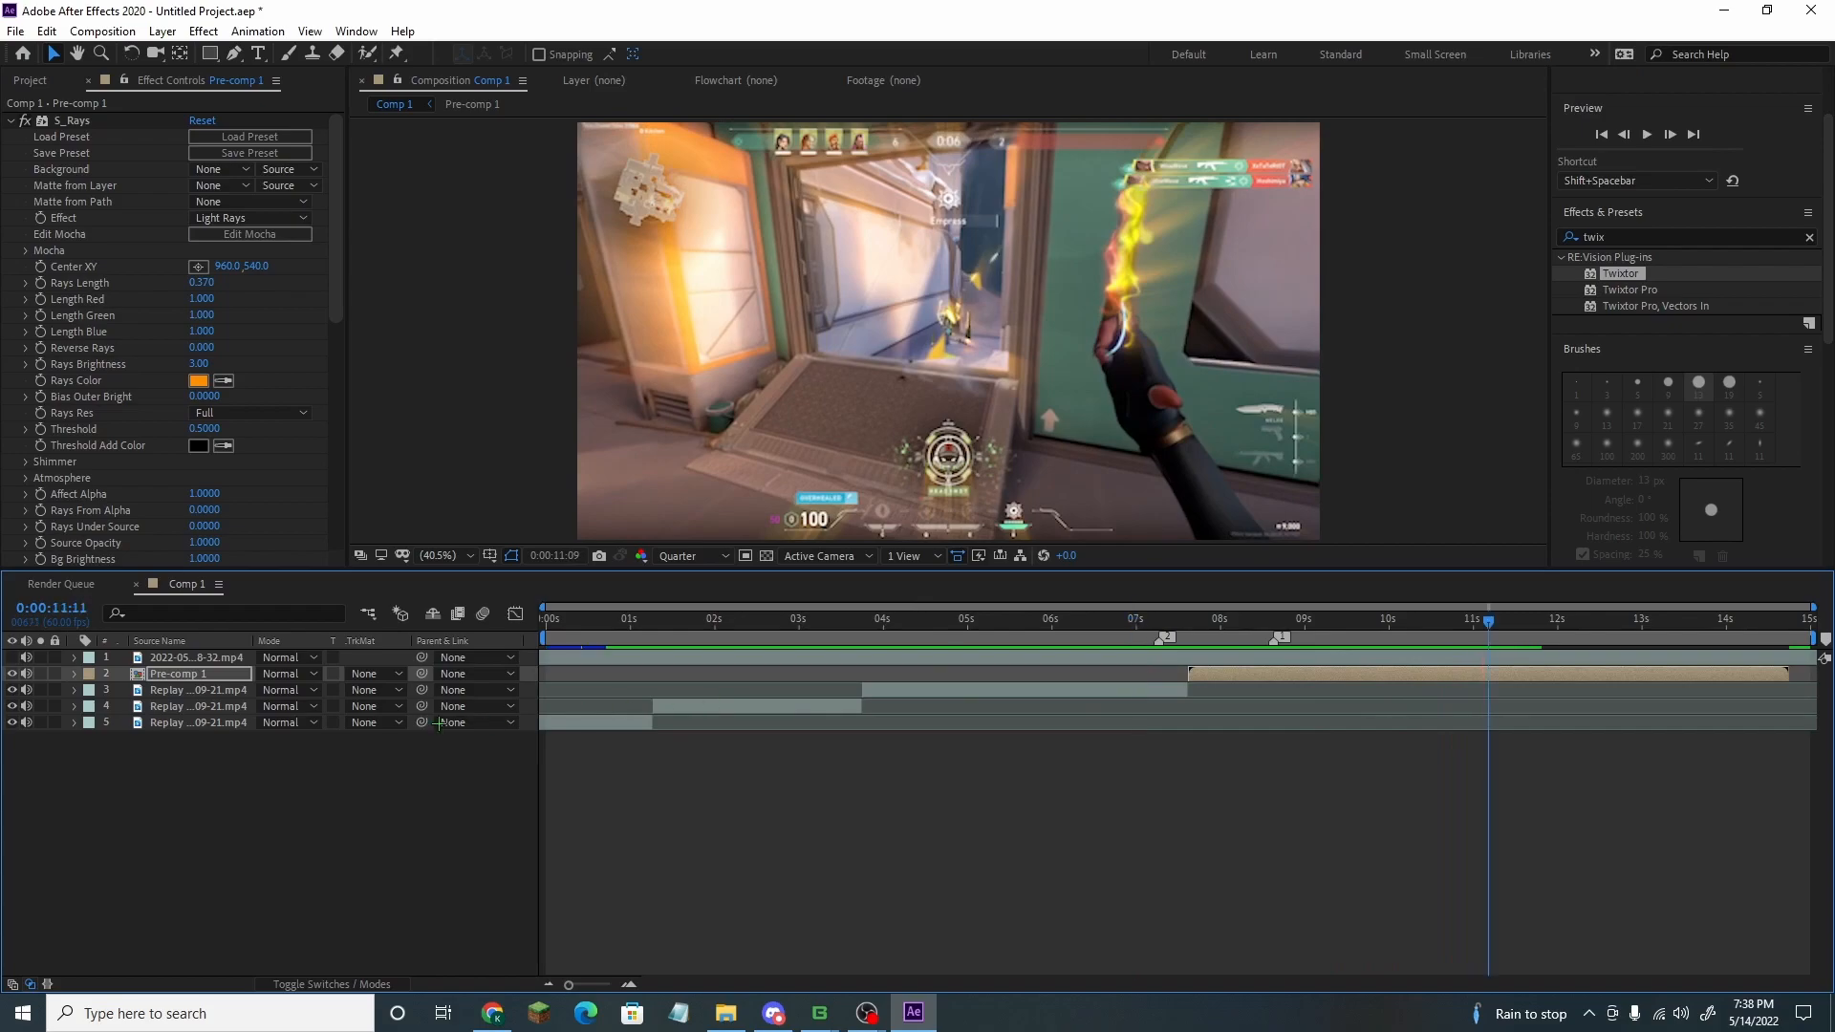
Enable frame blending on the three gameplay clips and play the montage back from the start
click(334, 981)
drag(319, 722, 319, 690)
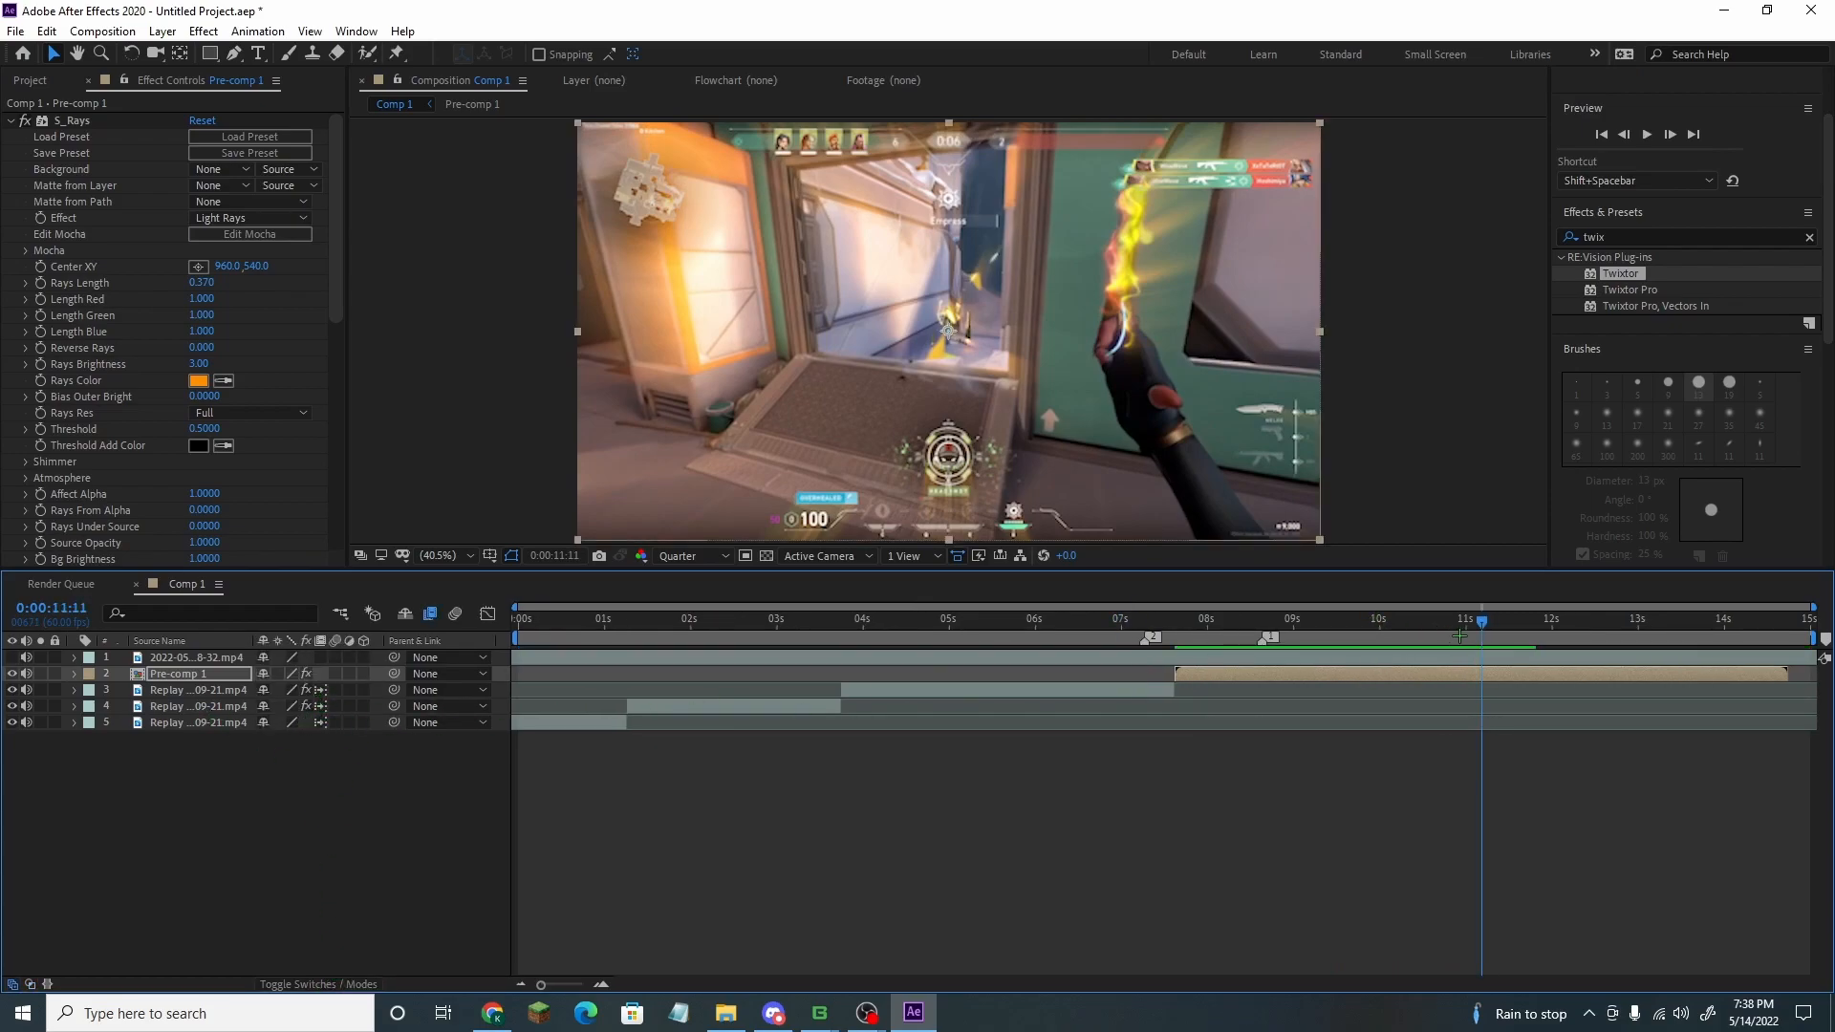
drag(1469, 638, 472, 643)
key(space)
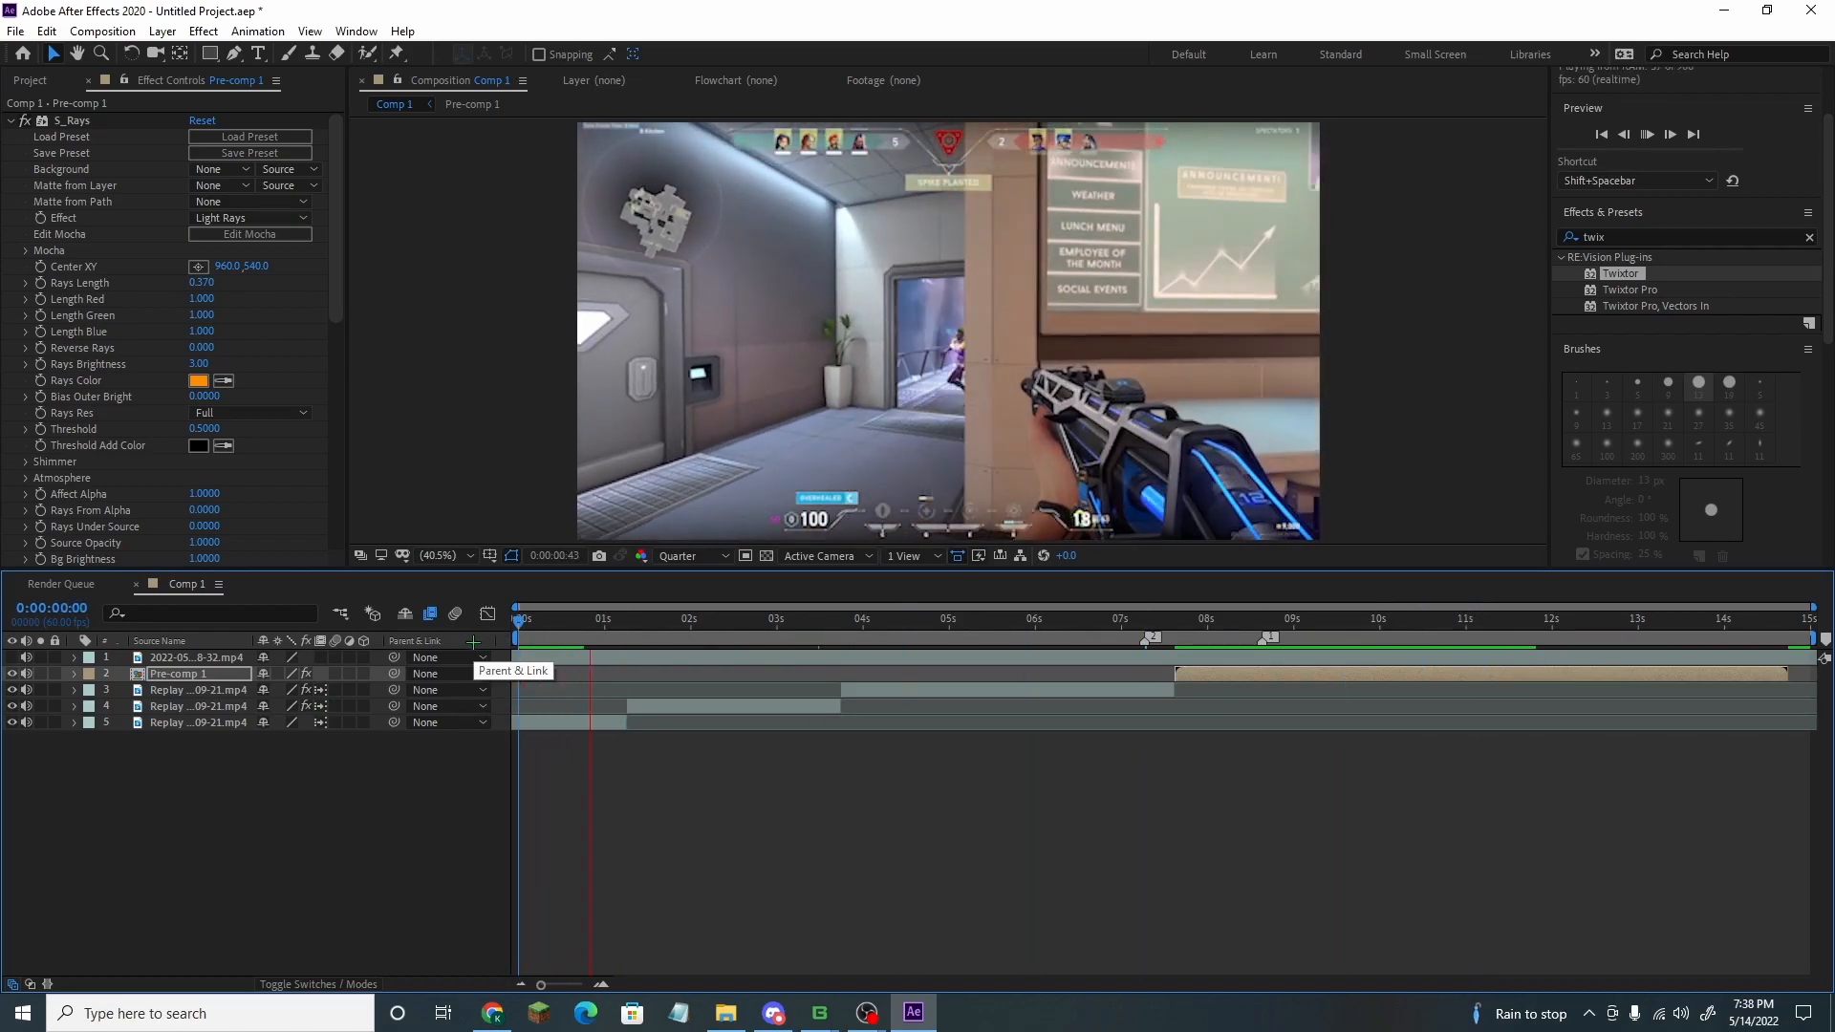
Clear the effects search and add a new adjustment layer above all the other layers
drag(1673, 236, 1479, 235)
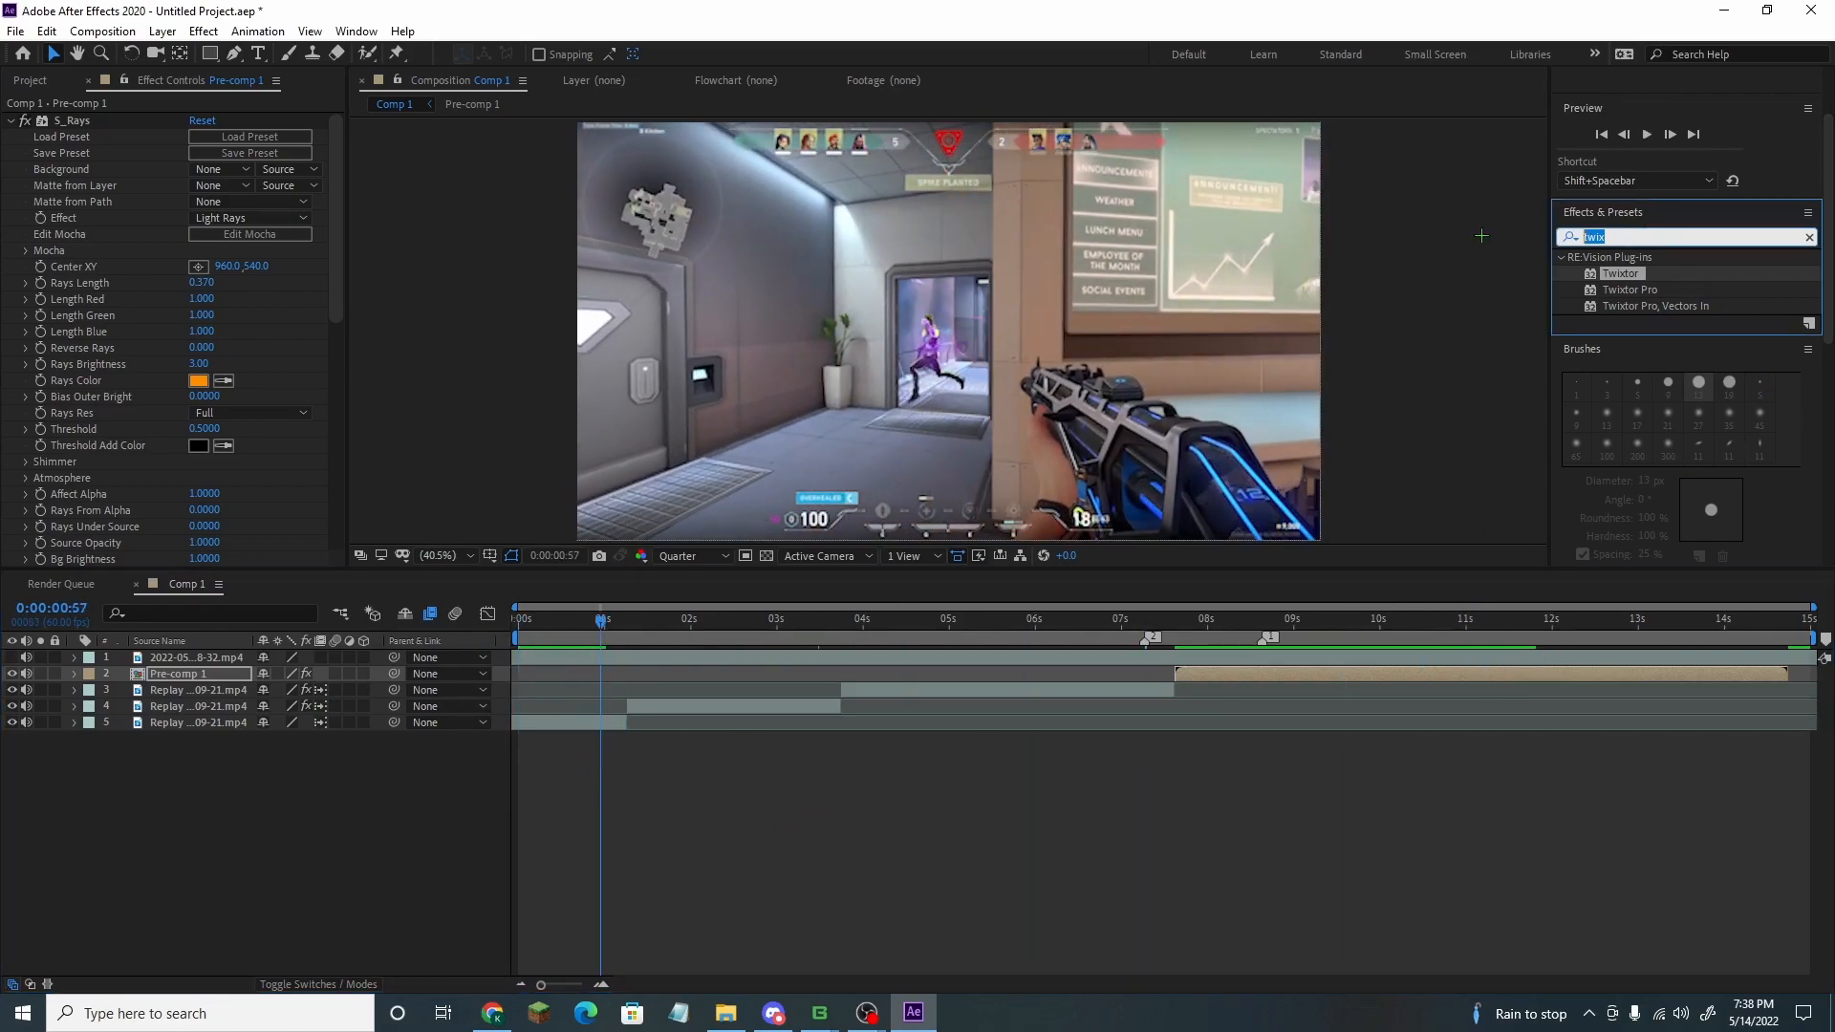
key(BackSpace)
click(1320, 901)
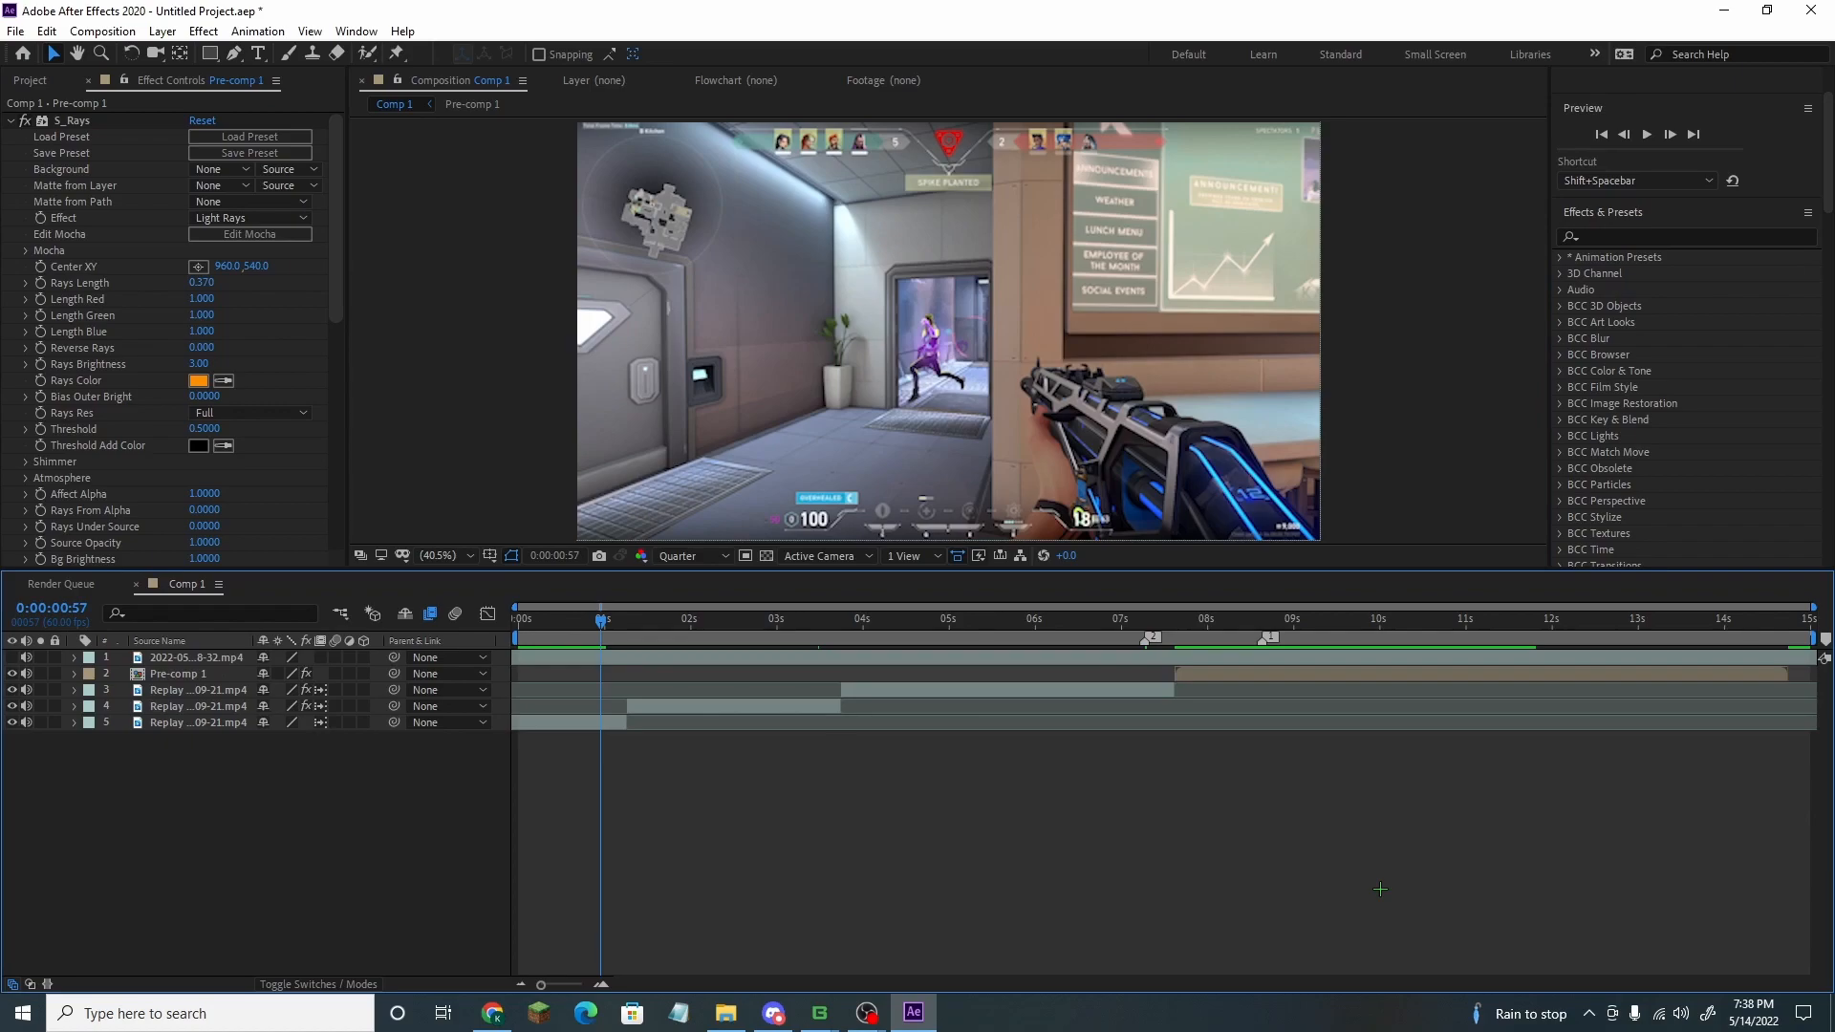
right_click(1089, 867)
mouse_move(1216, 657)
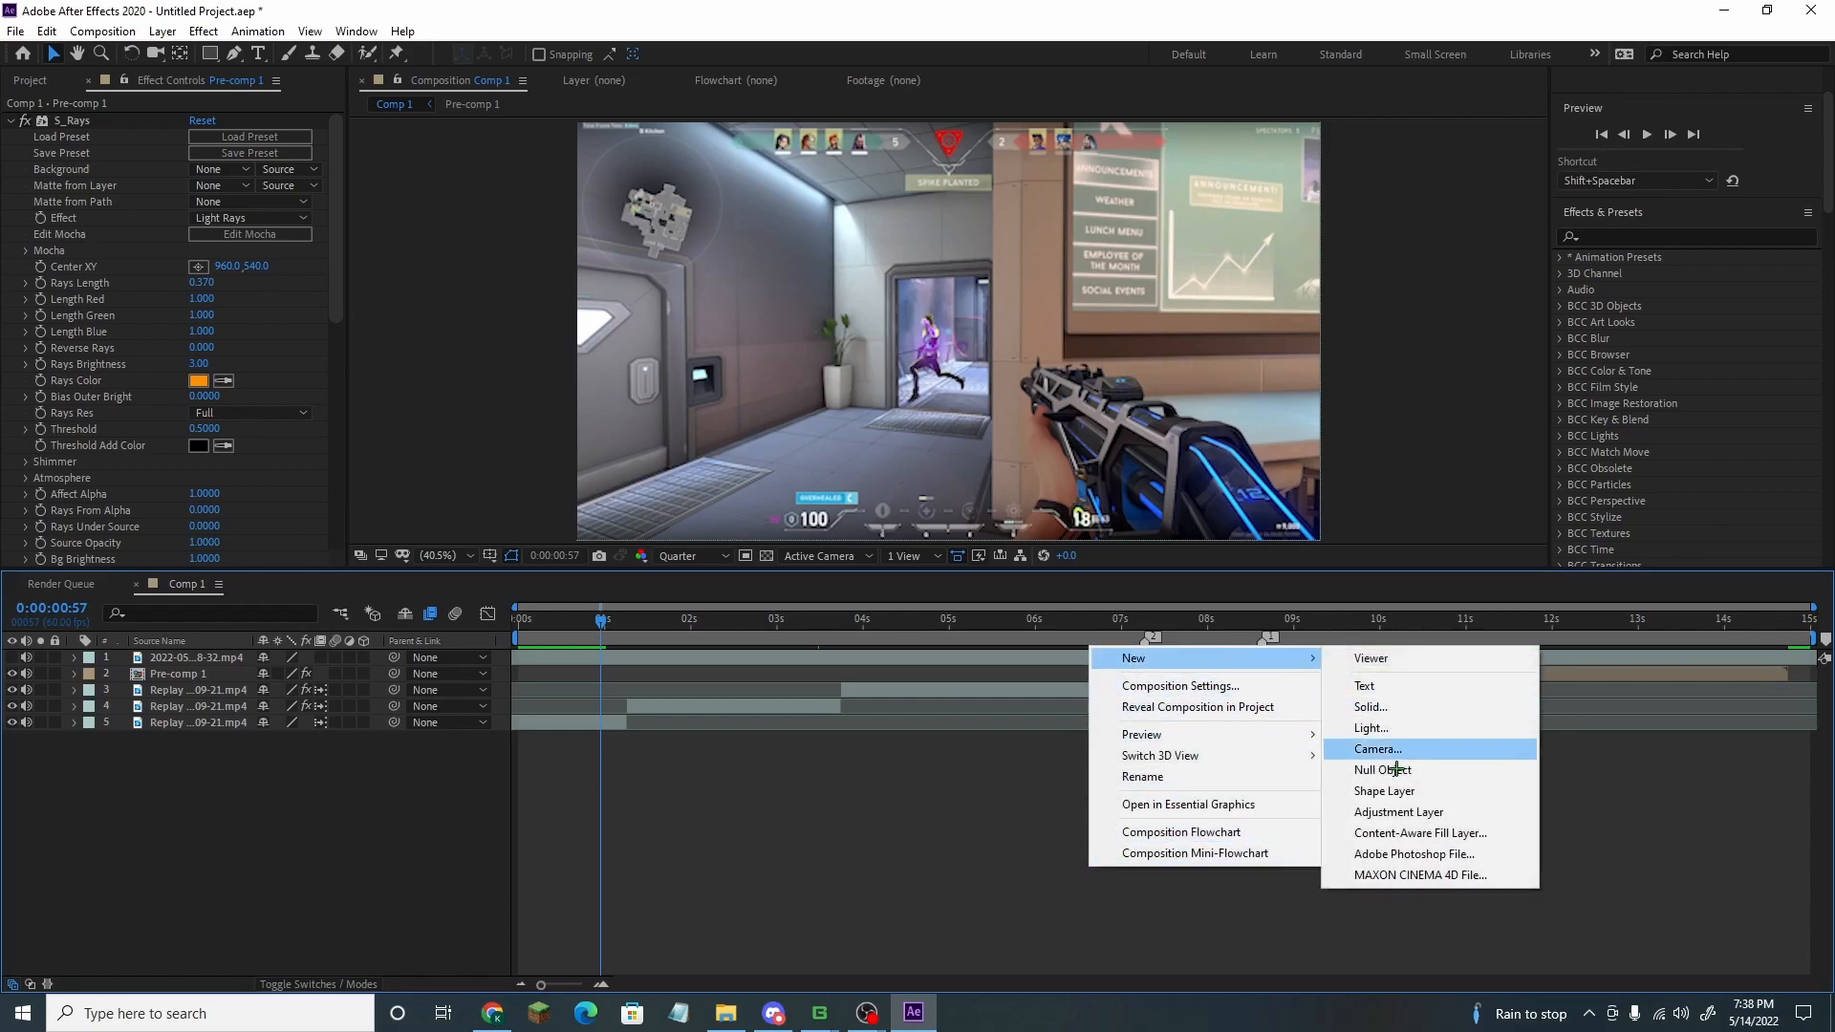
click(1397, 815)
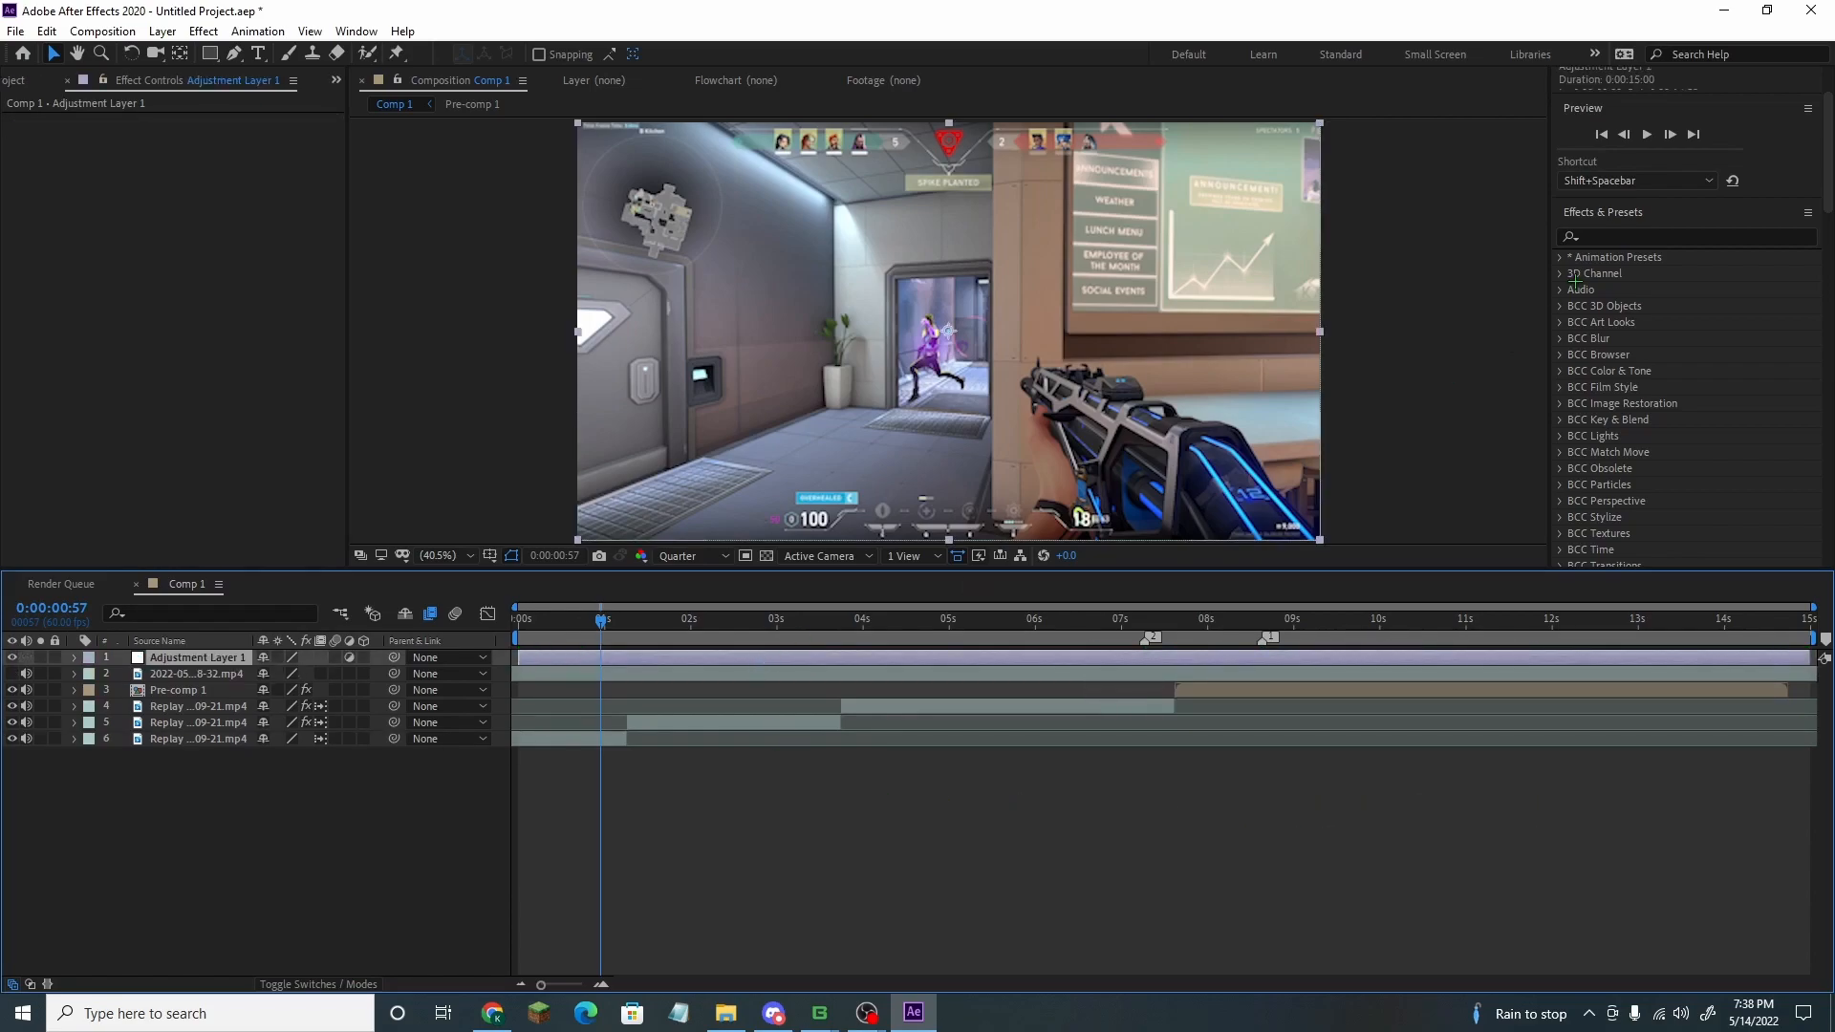
Apply the Brightness & Contrast and Hue/Saturation effects to the adjustment layer
click(1611, 240)
text(bri)
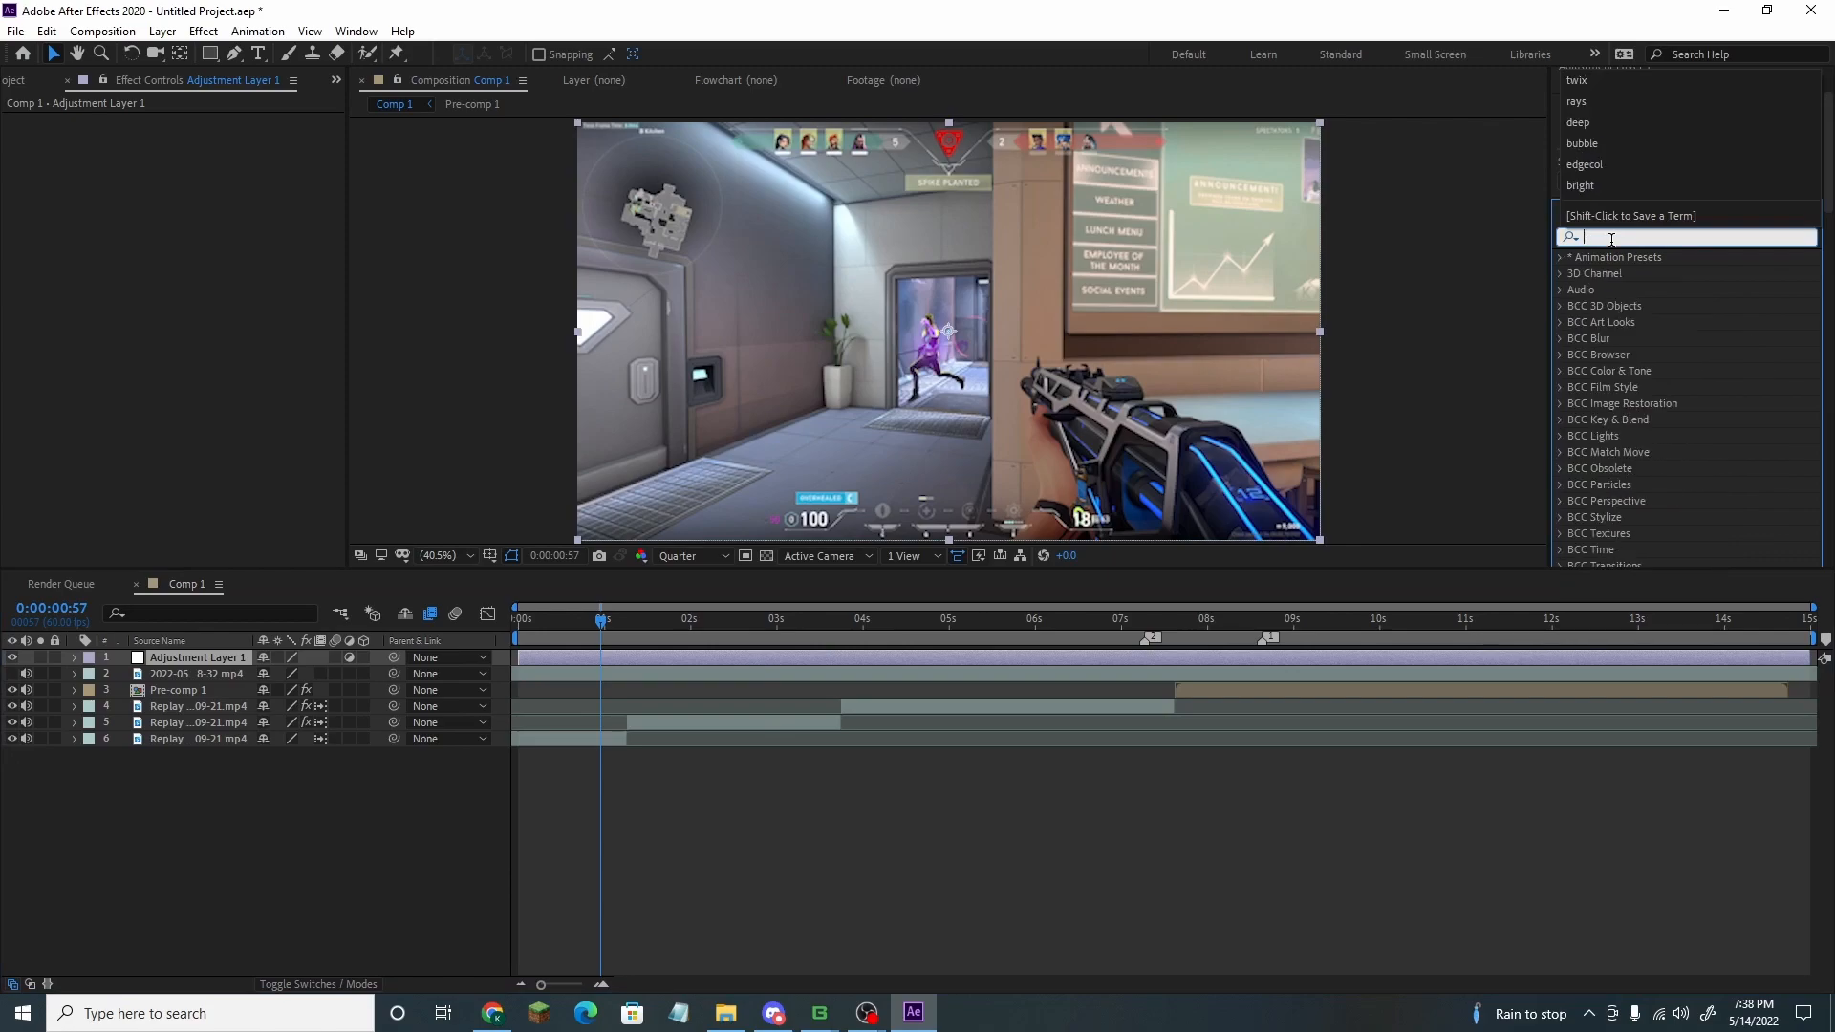
text(ght)
drag(1670, 387, 1224, 656)
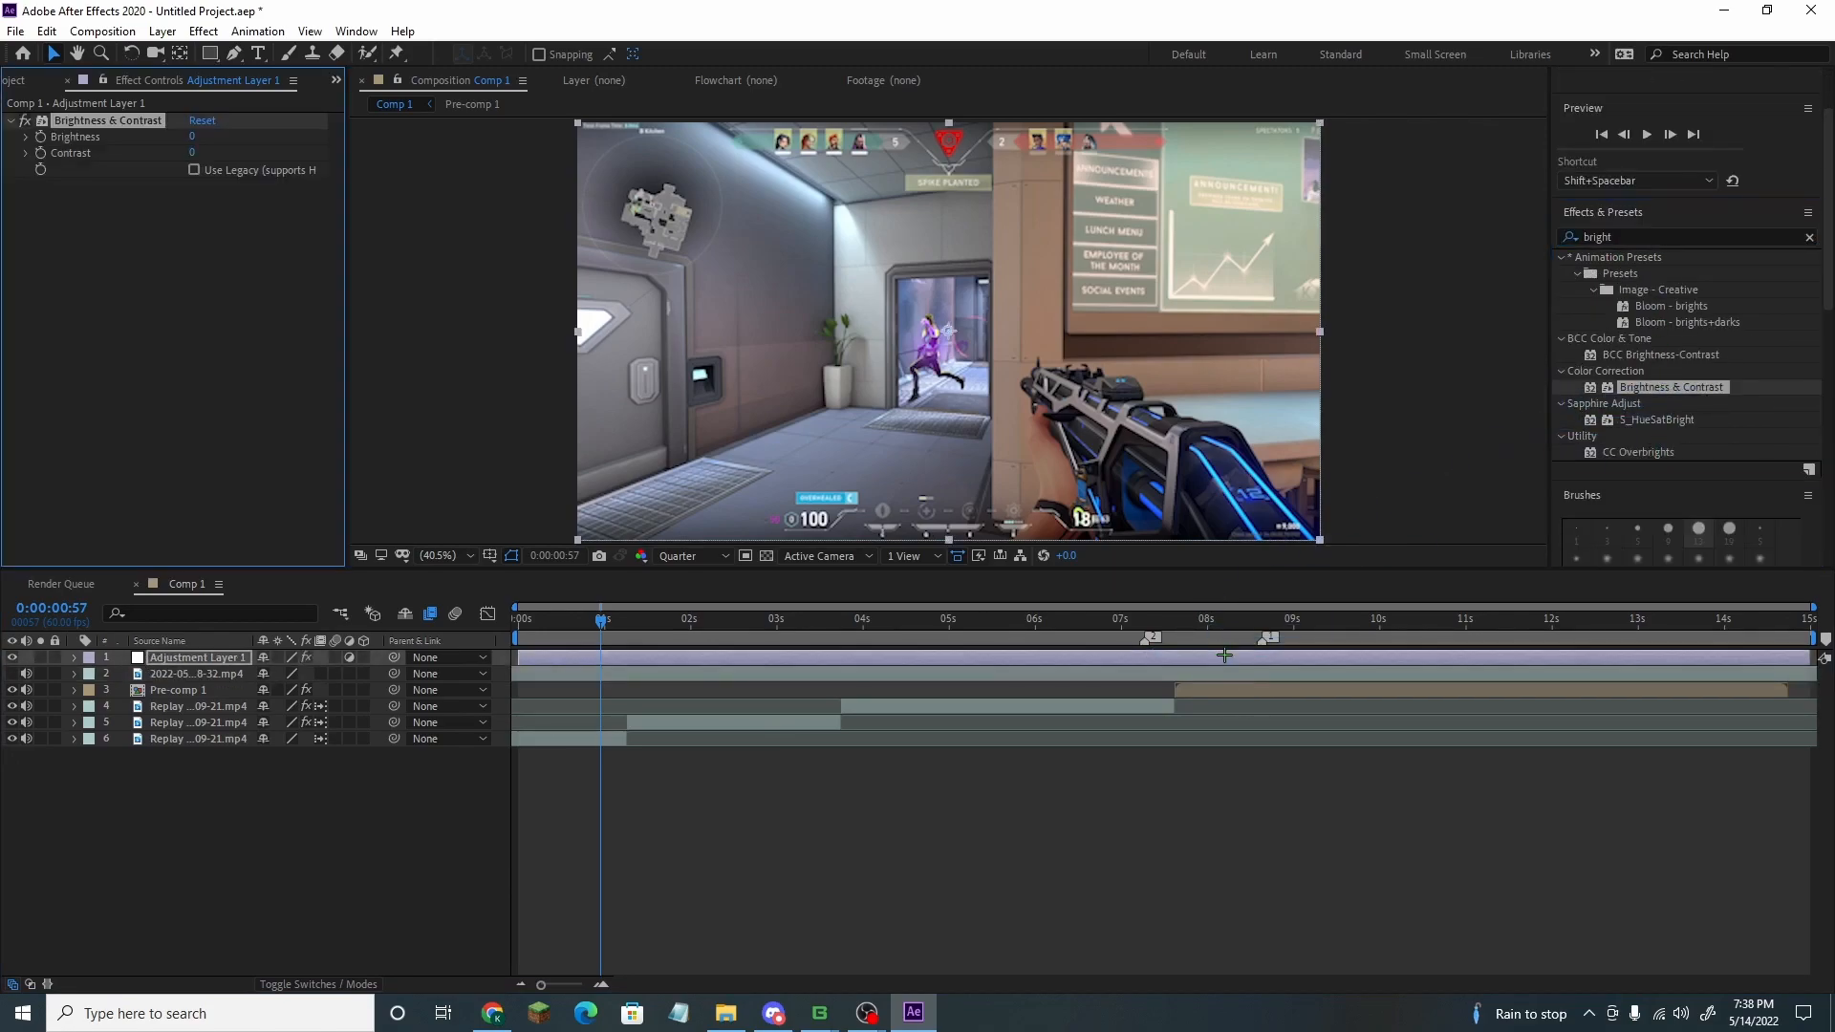
click(1674, 236)
text(saturat)
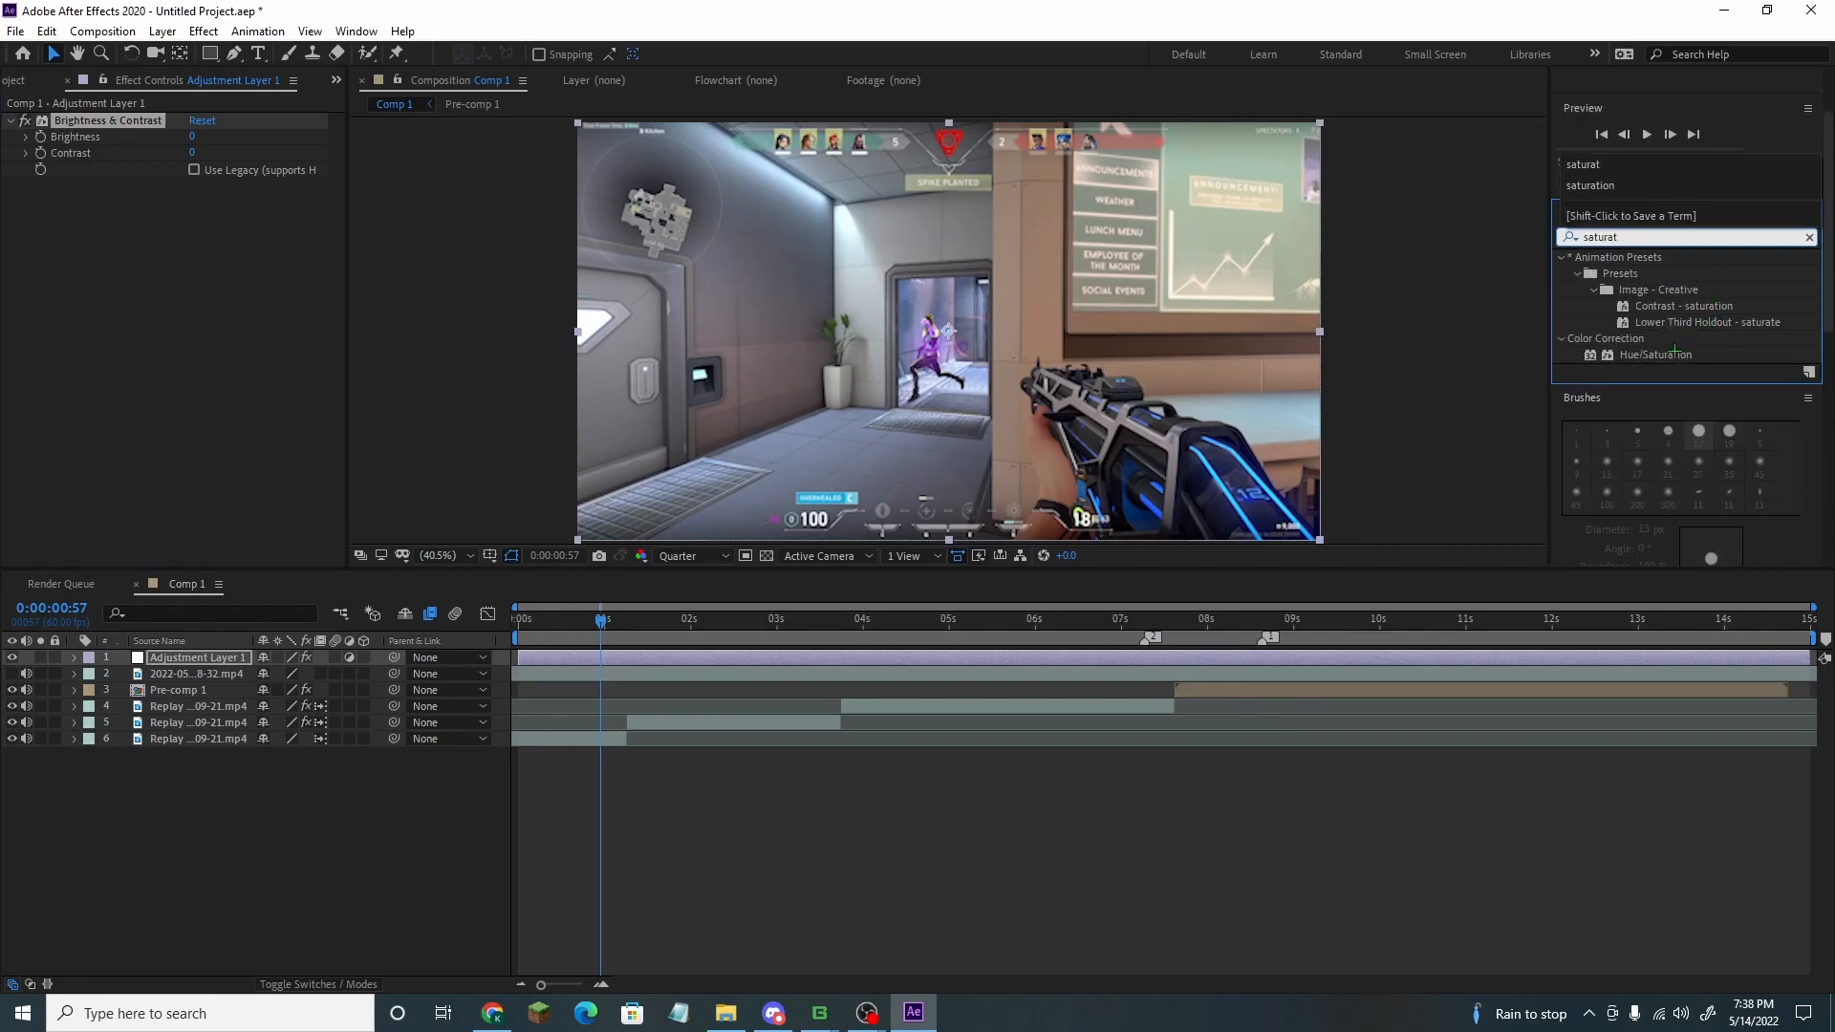
drag(1674, 351, 1179, 660)
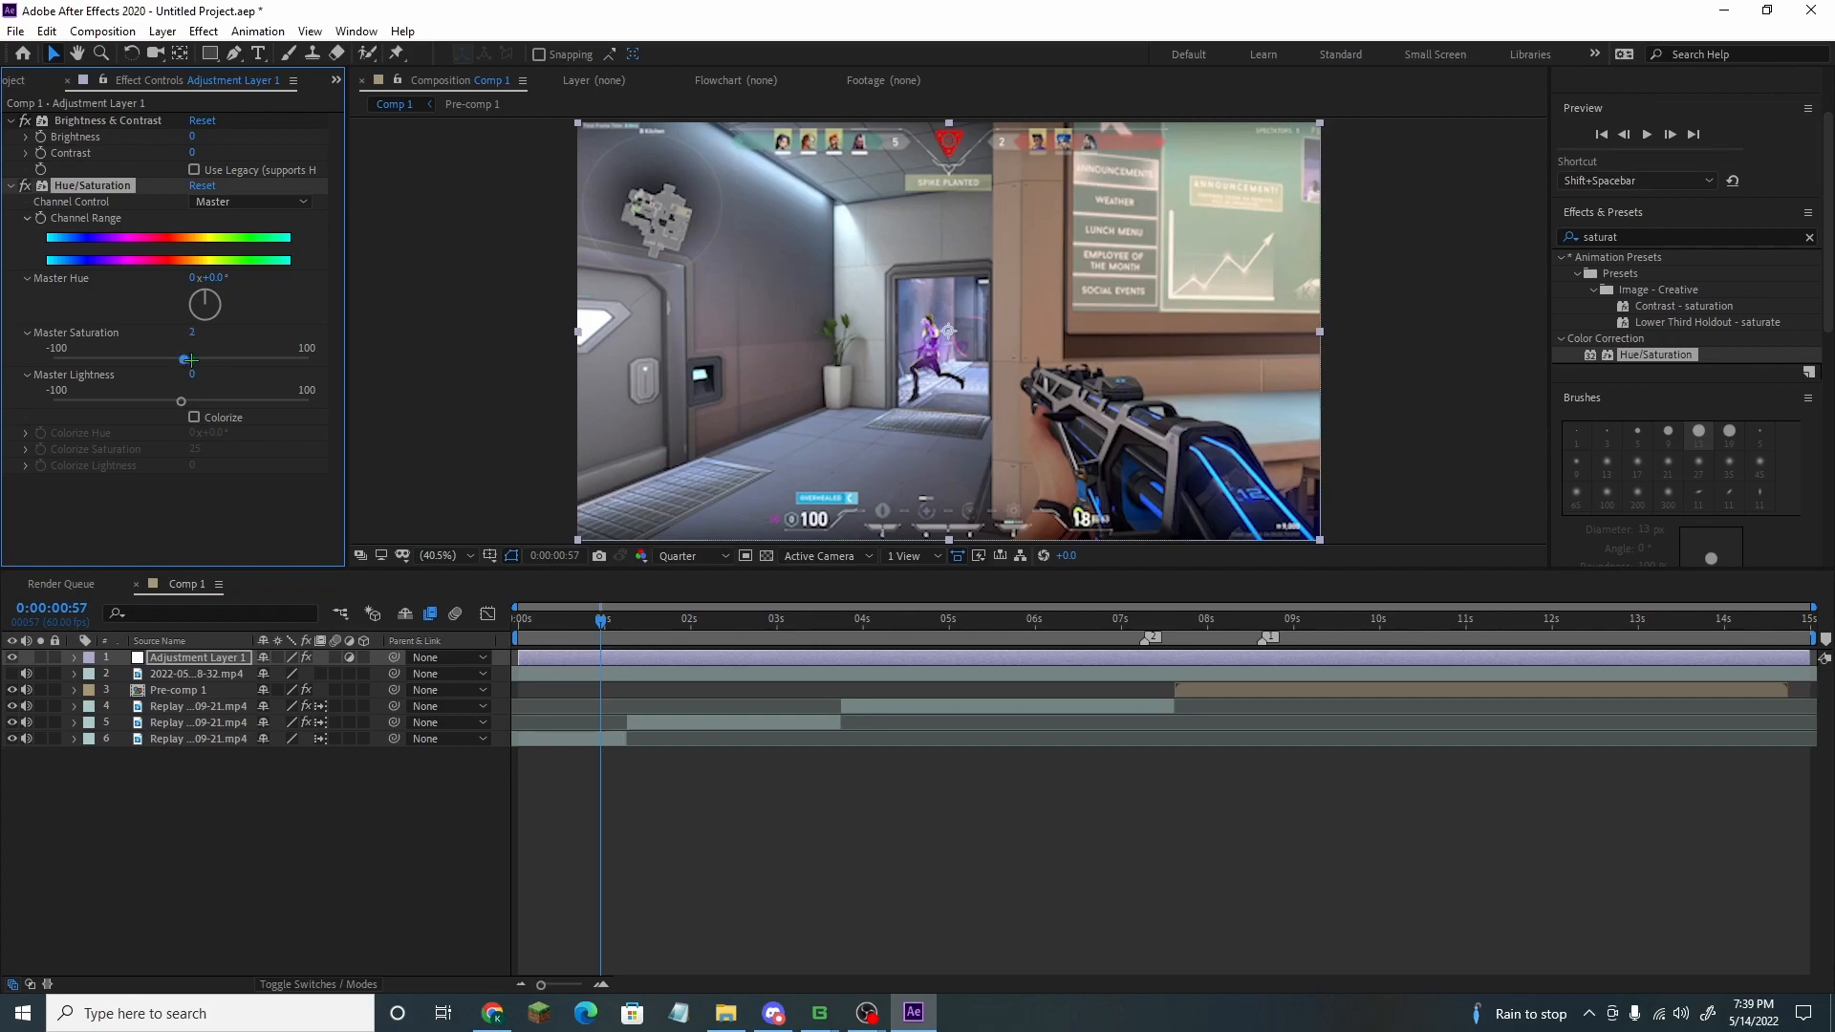
Set the adjustment layer's Master Saturation to 50 and its Contrast to 30
drag(237, 360, 248, 359)
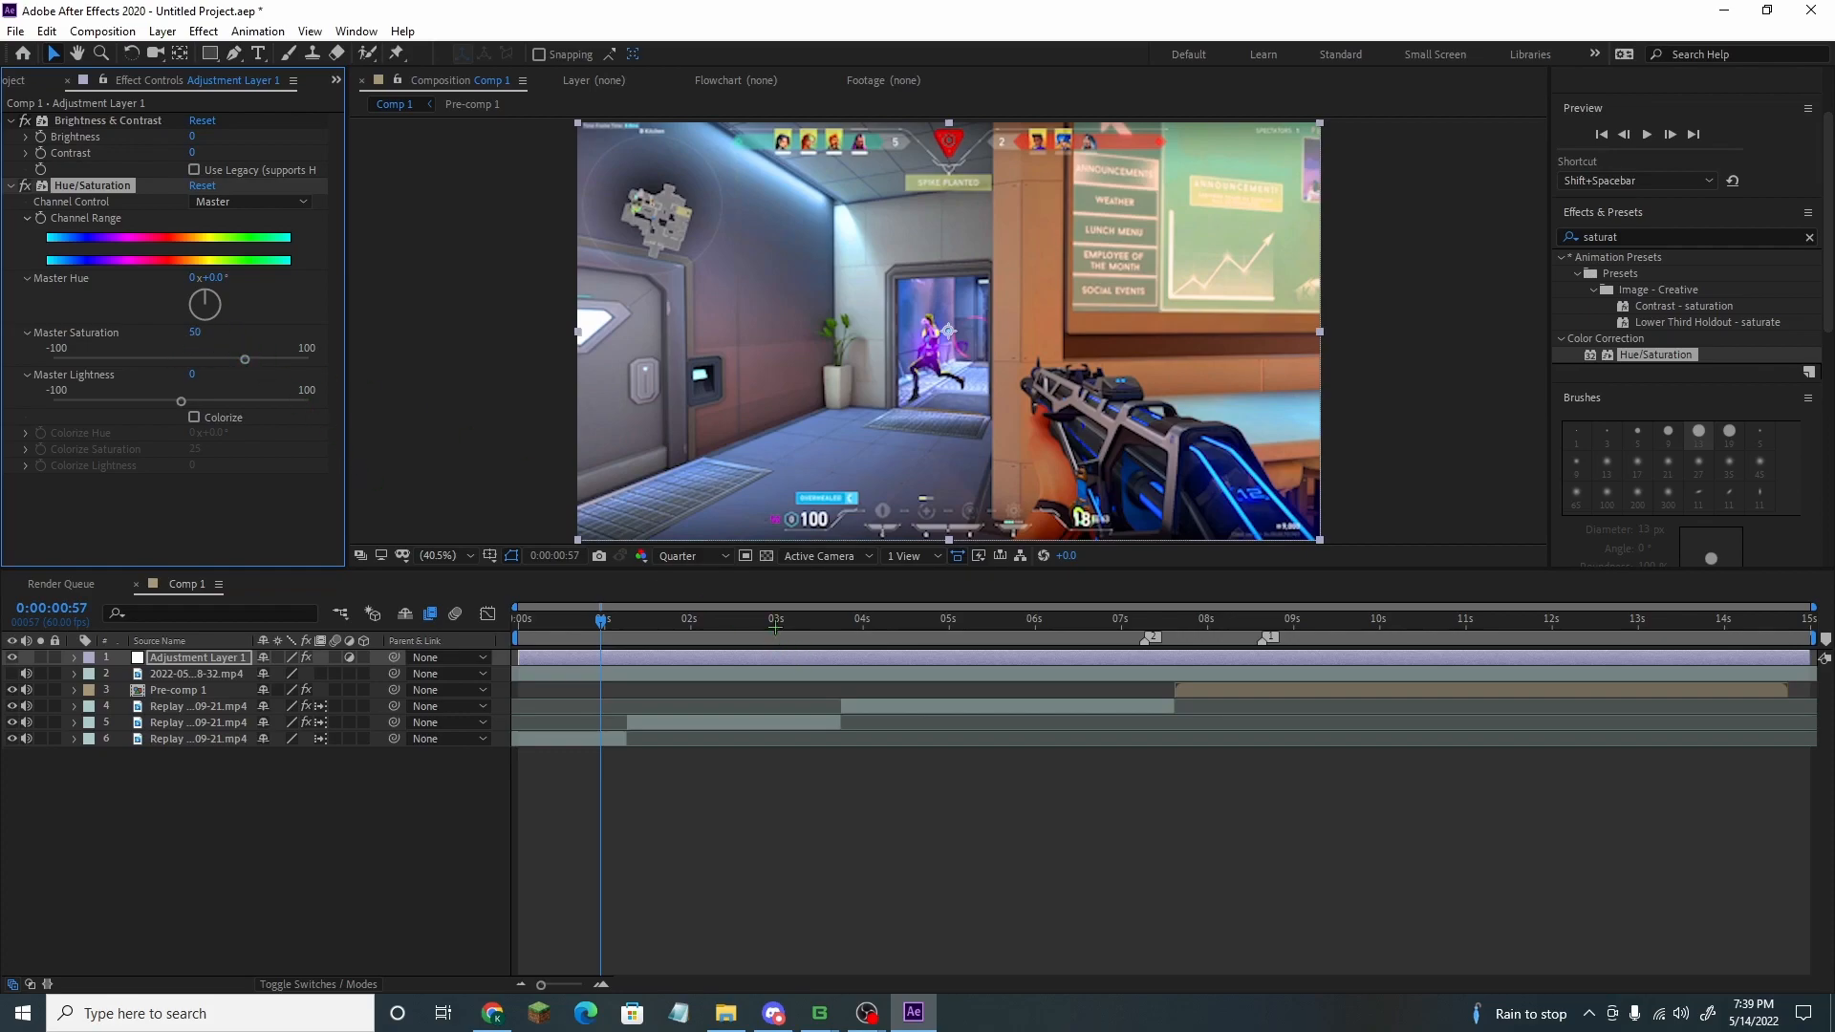
key(space)
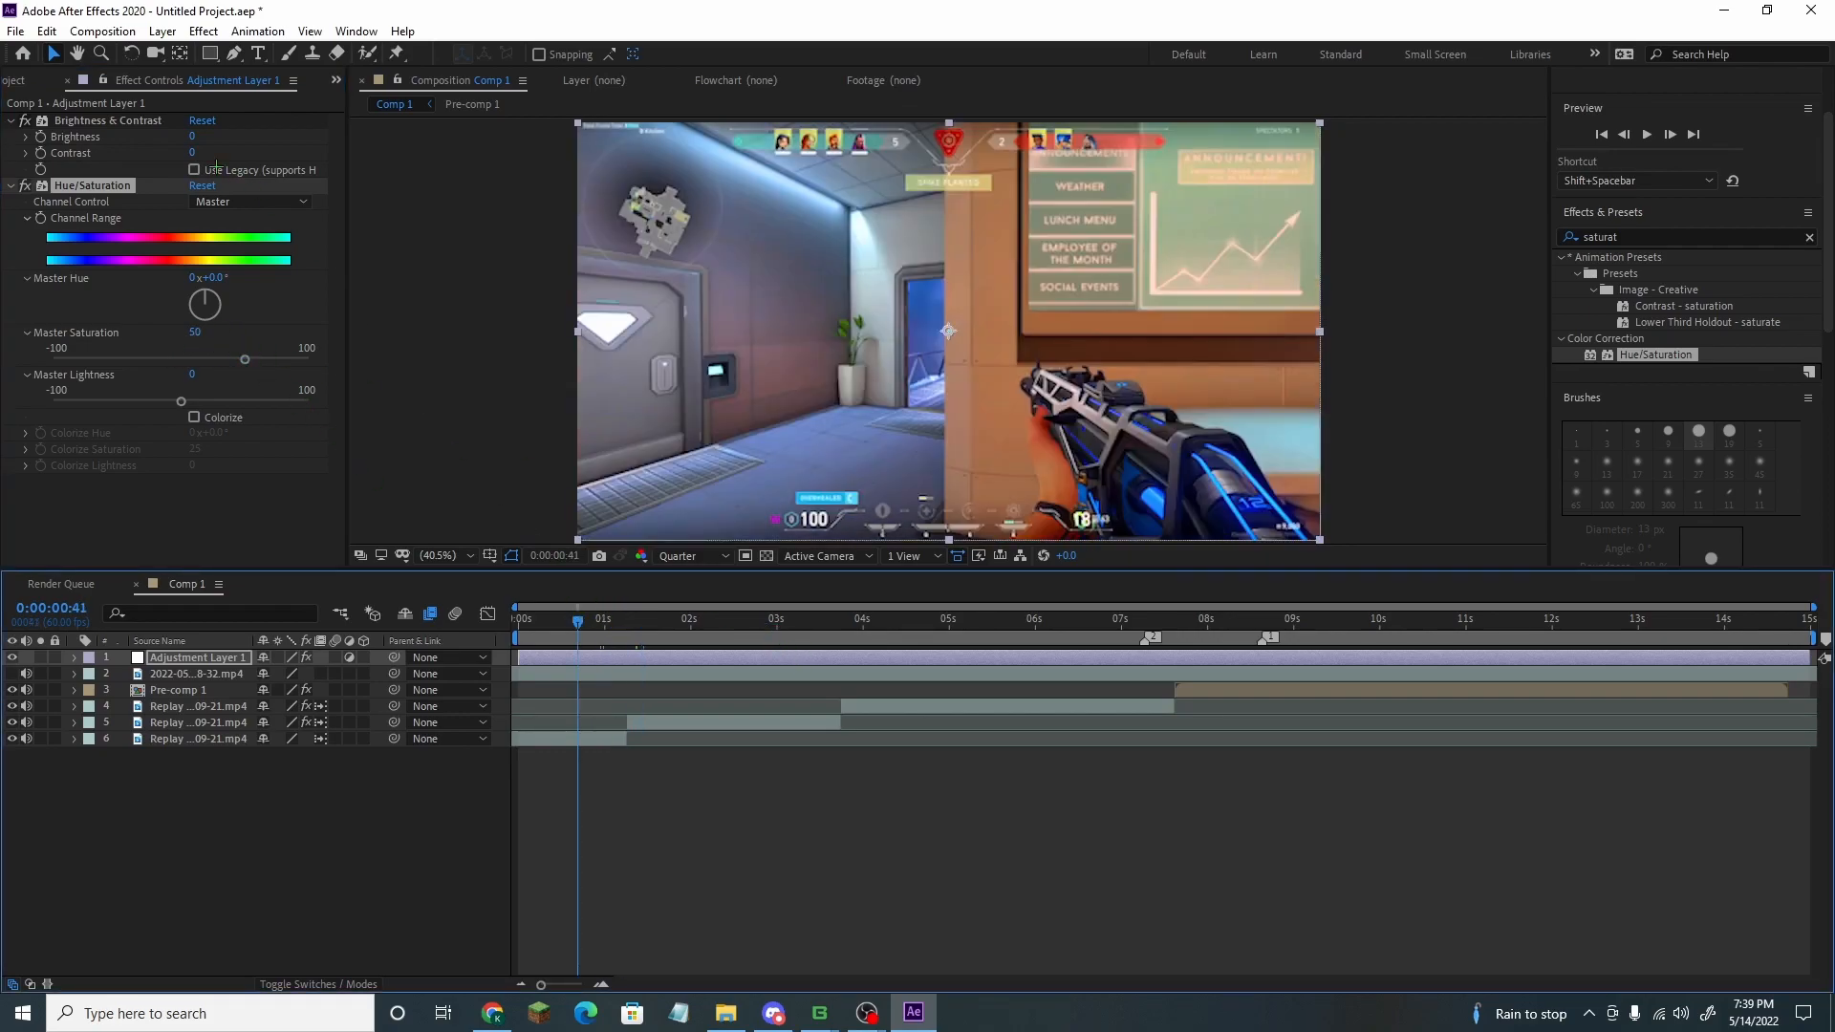
click(192, 154)
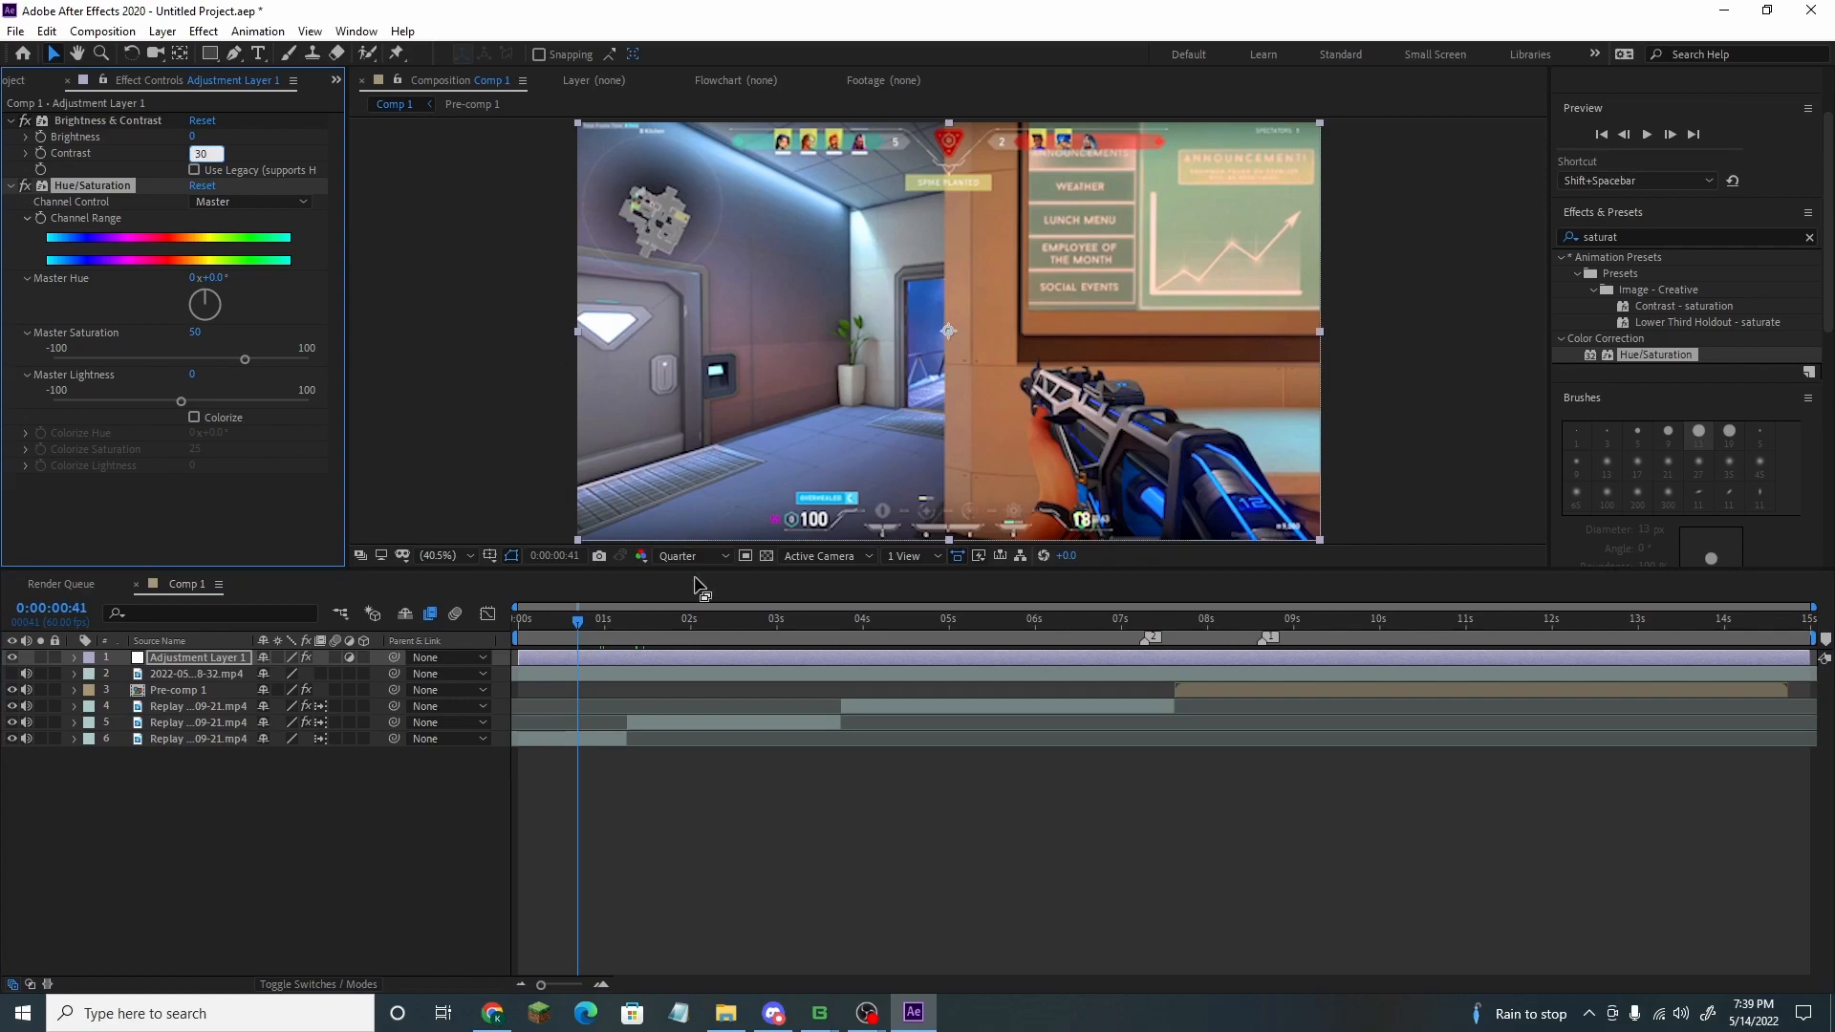
click(721, 827)
Play back the color-corrected montage from the start to about 0:00:04:00
key(Home)
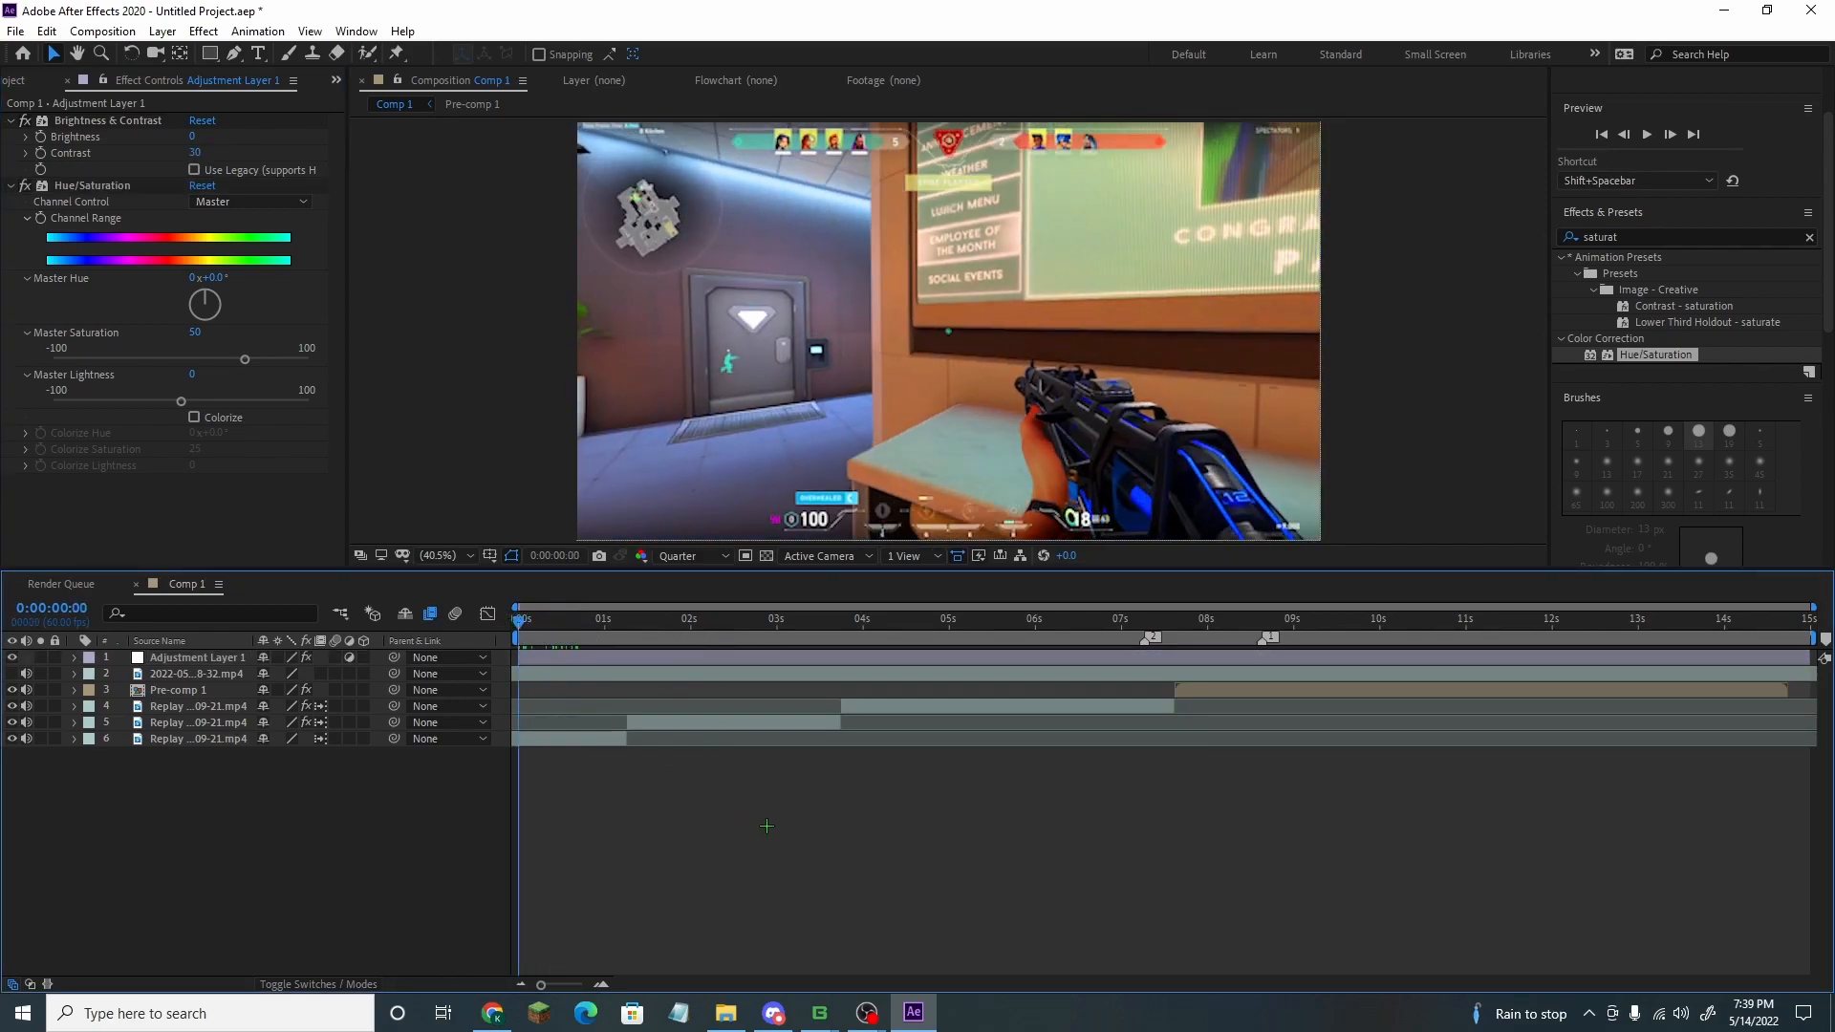
key(space)
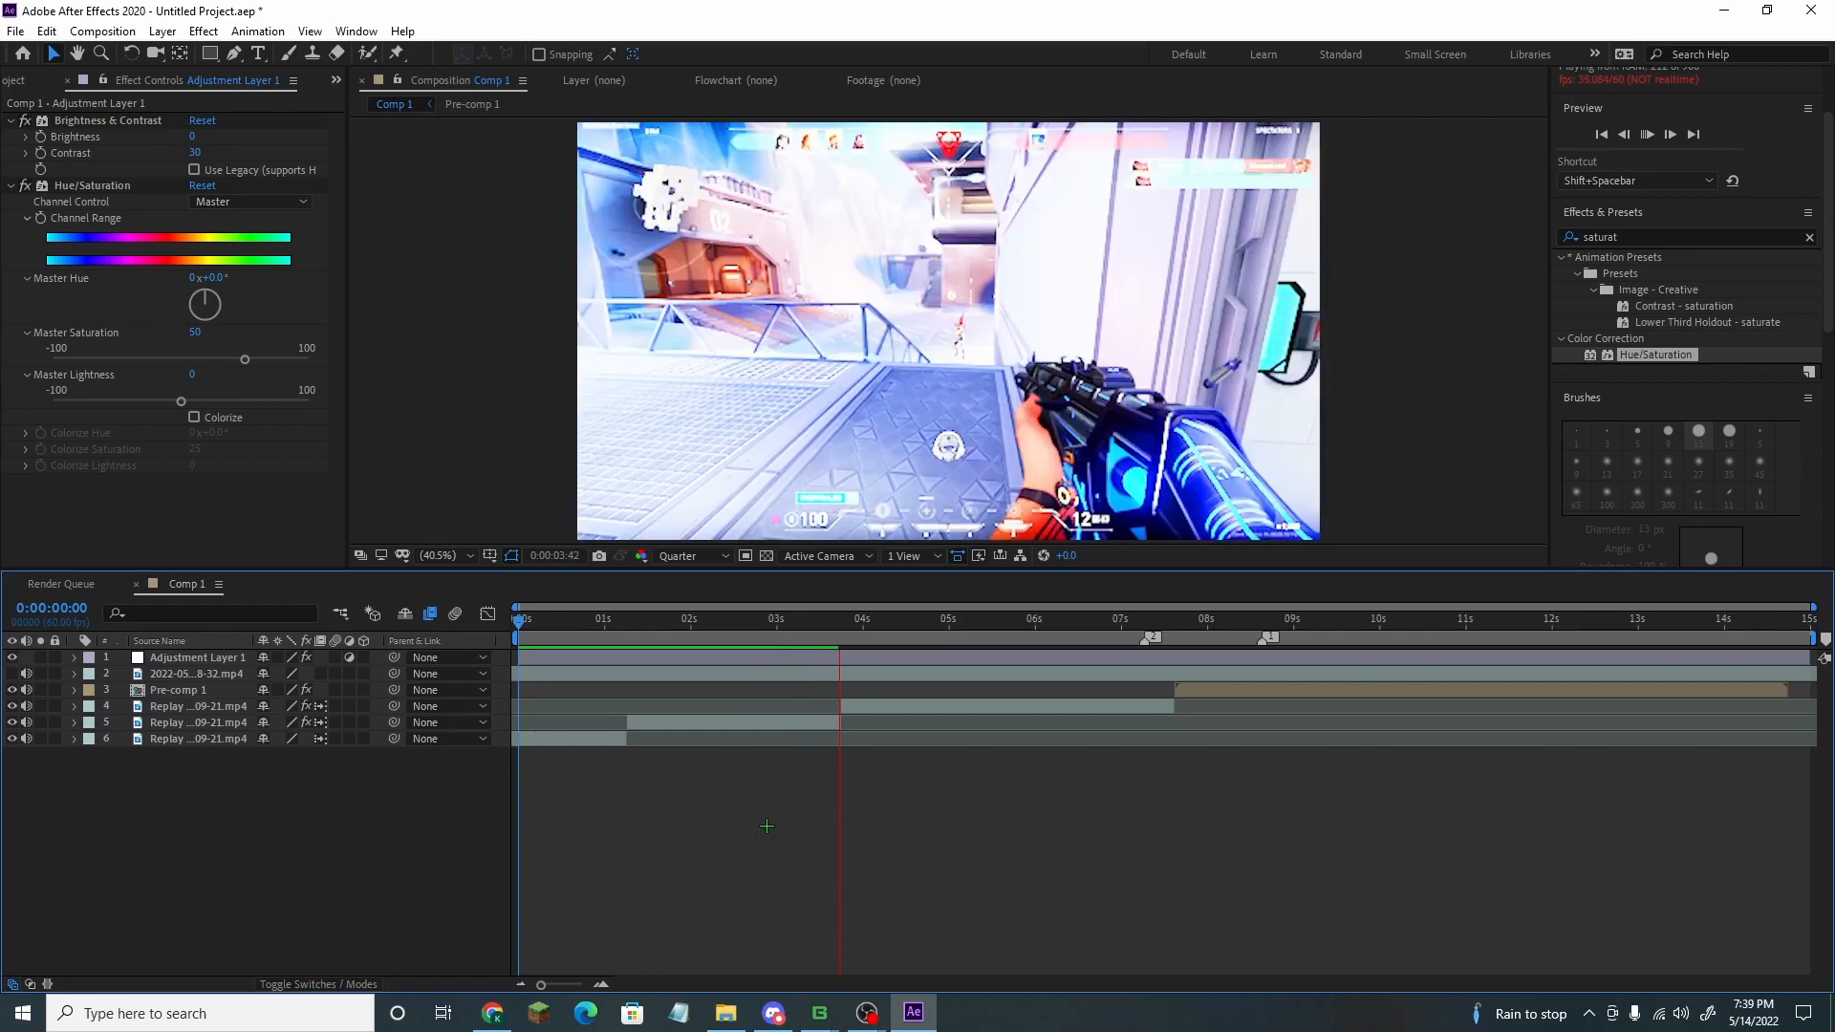
key(space)
Apply a second Brightness & Contrast effect to the gameplay clip on layer 4 and keyframe its Brightness at 0 at 0:00:07:18
drag(861, 621, 1147, 622)
click(1185, 690)
click(1667, 241)
drag(1657, 233, 1548, 238)
text(bright)
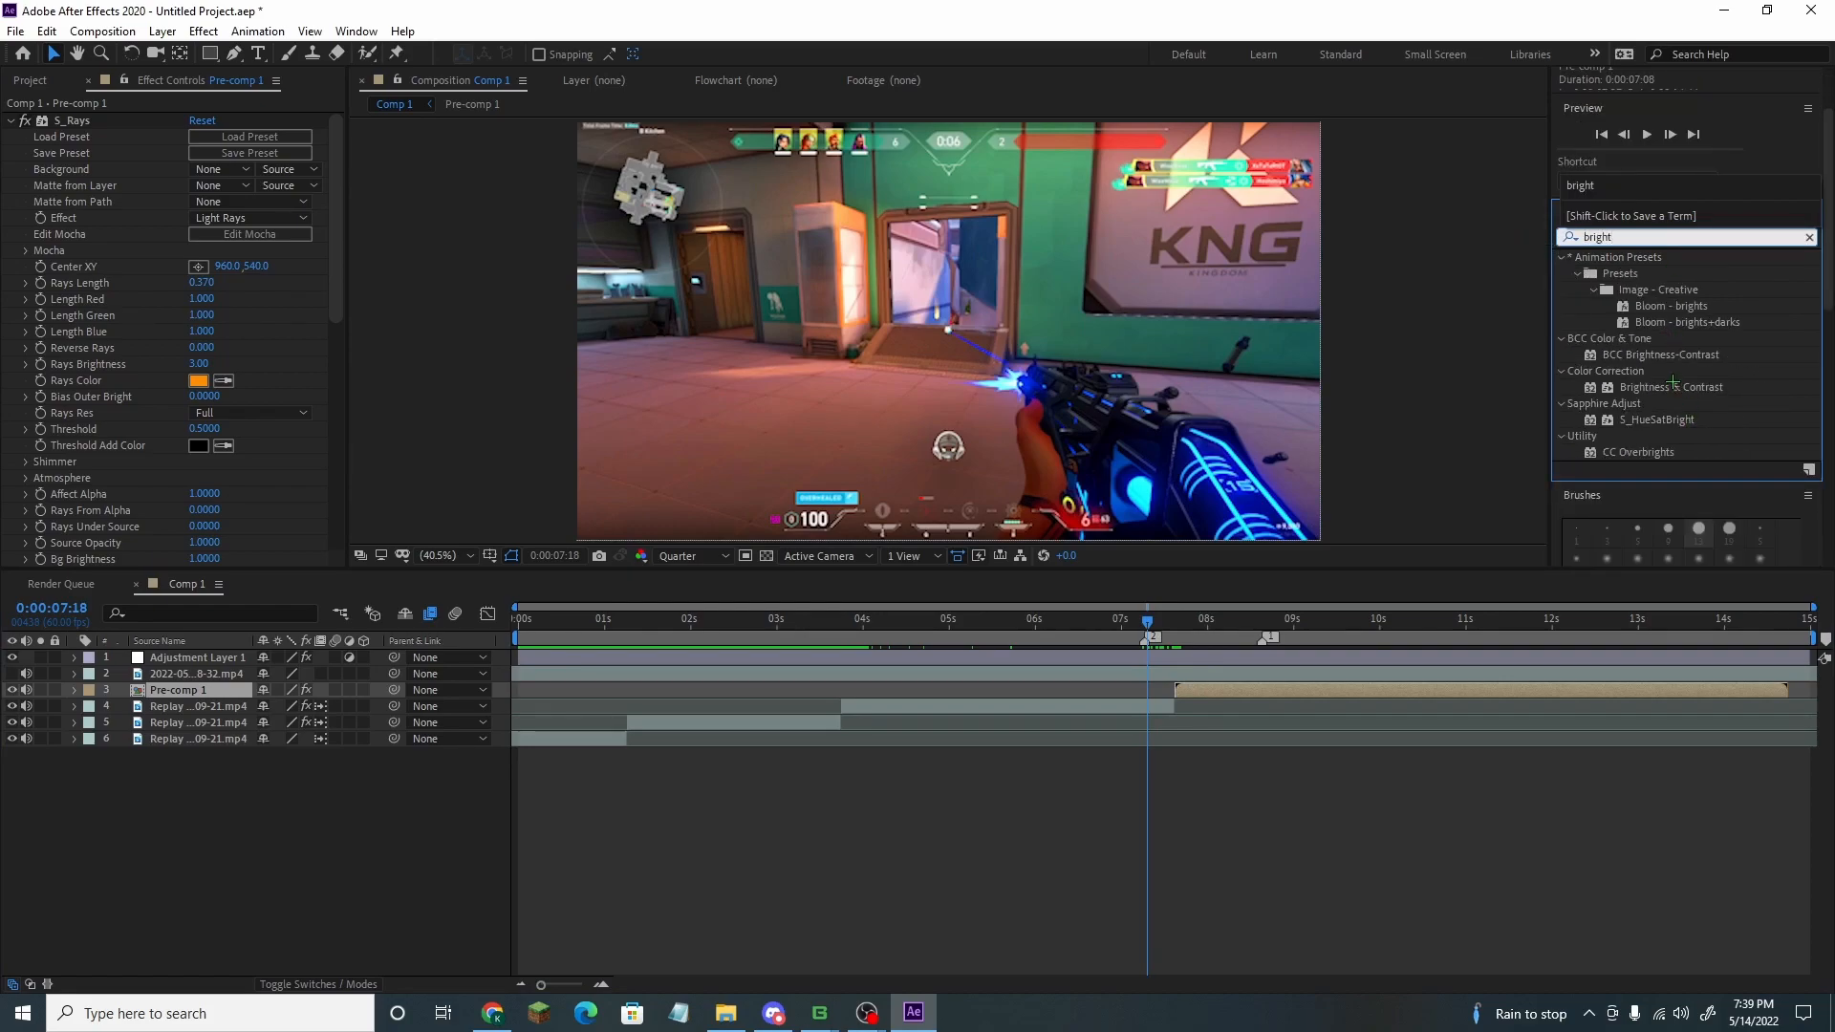
drag(1672, 383, 1146, 706)
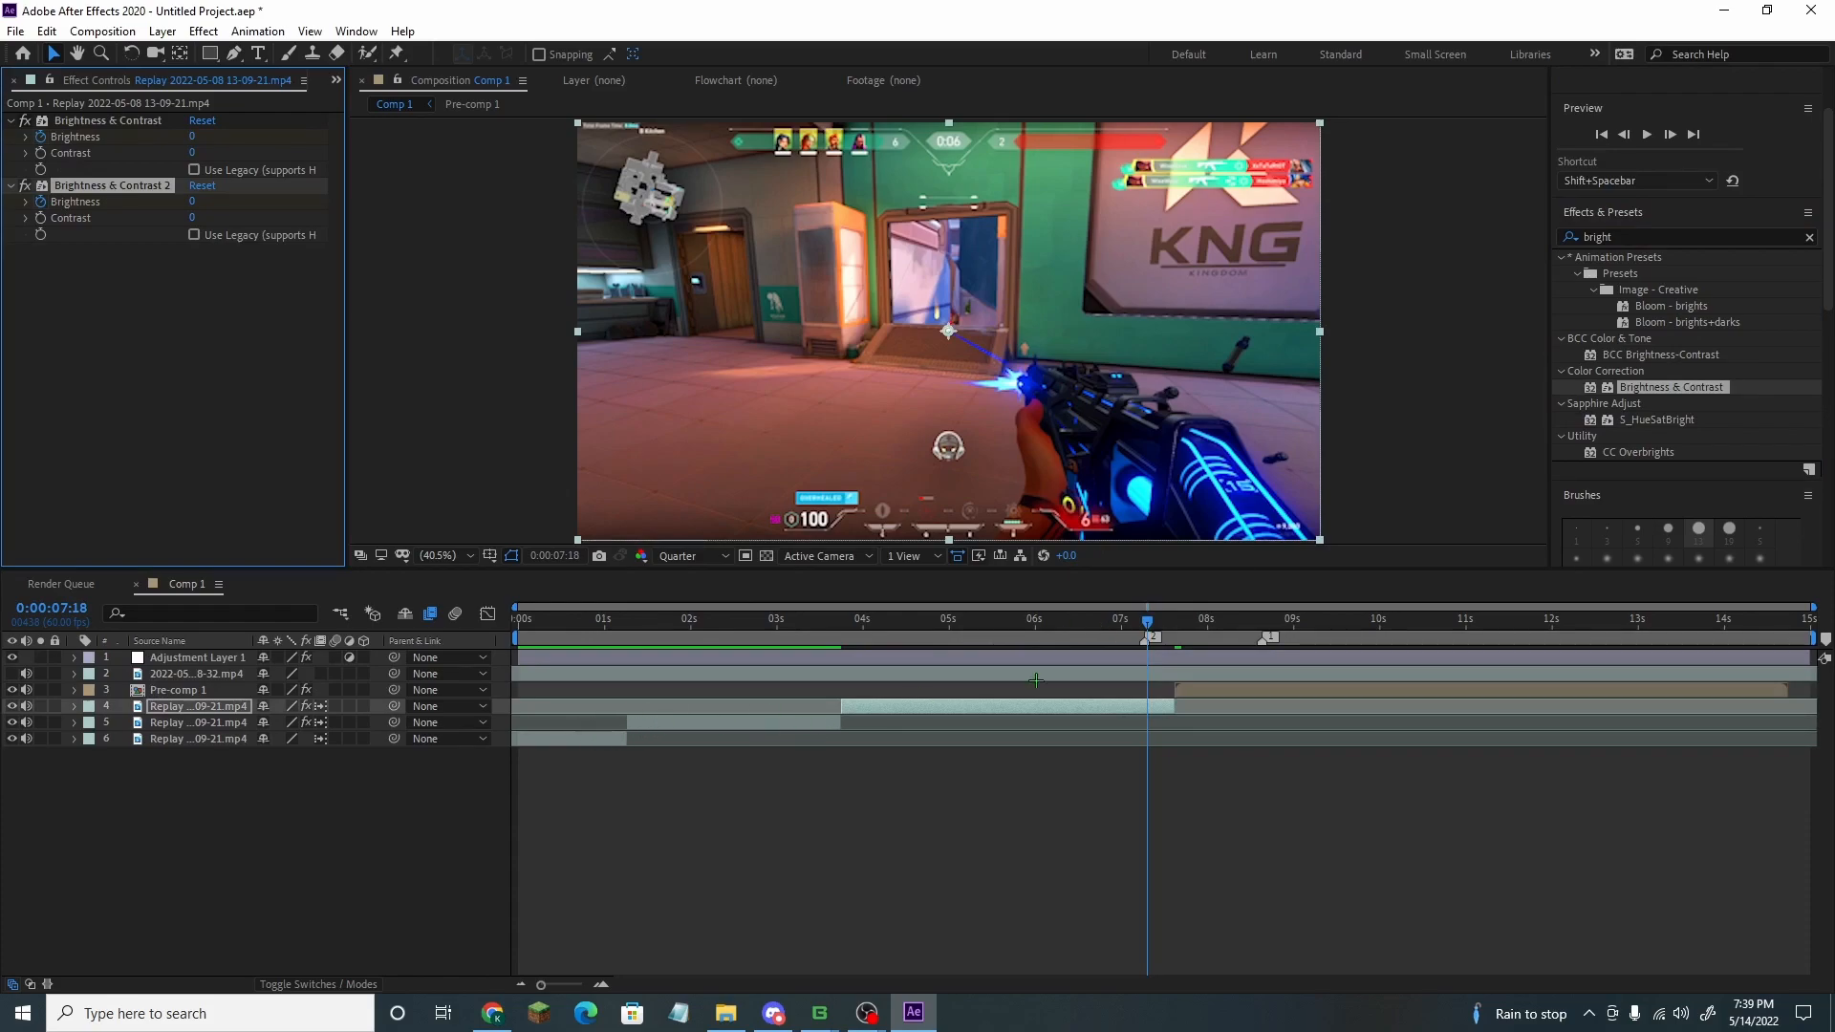
drag(1145, 620, 1151, 626)
Play the montage back from the start to check the flash before the knife clip
click(967, 887)
key(Home)
key(space)
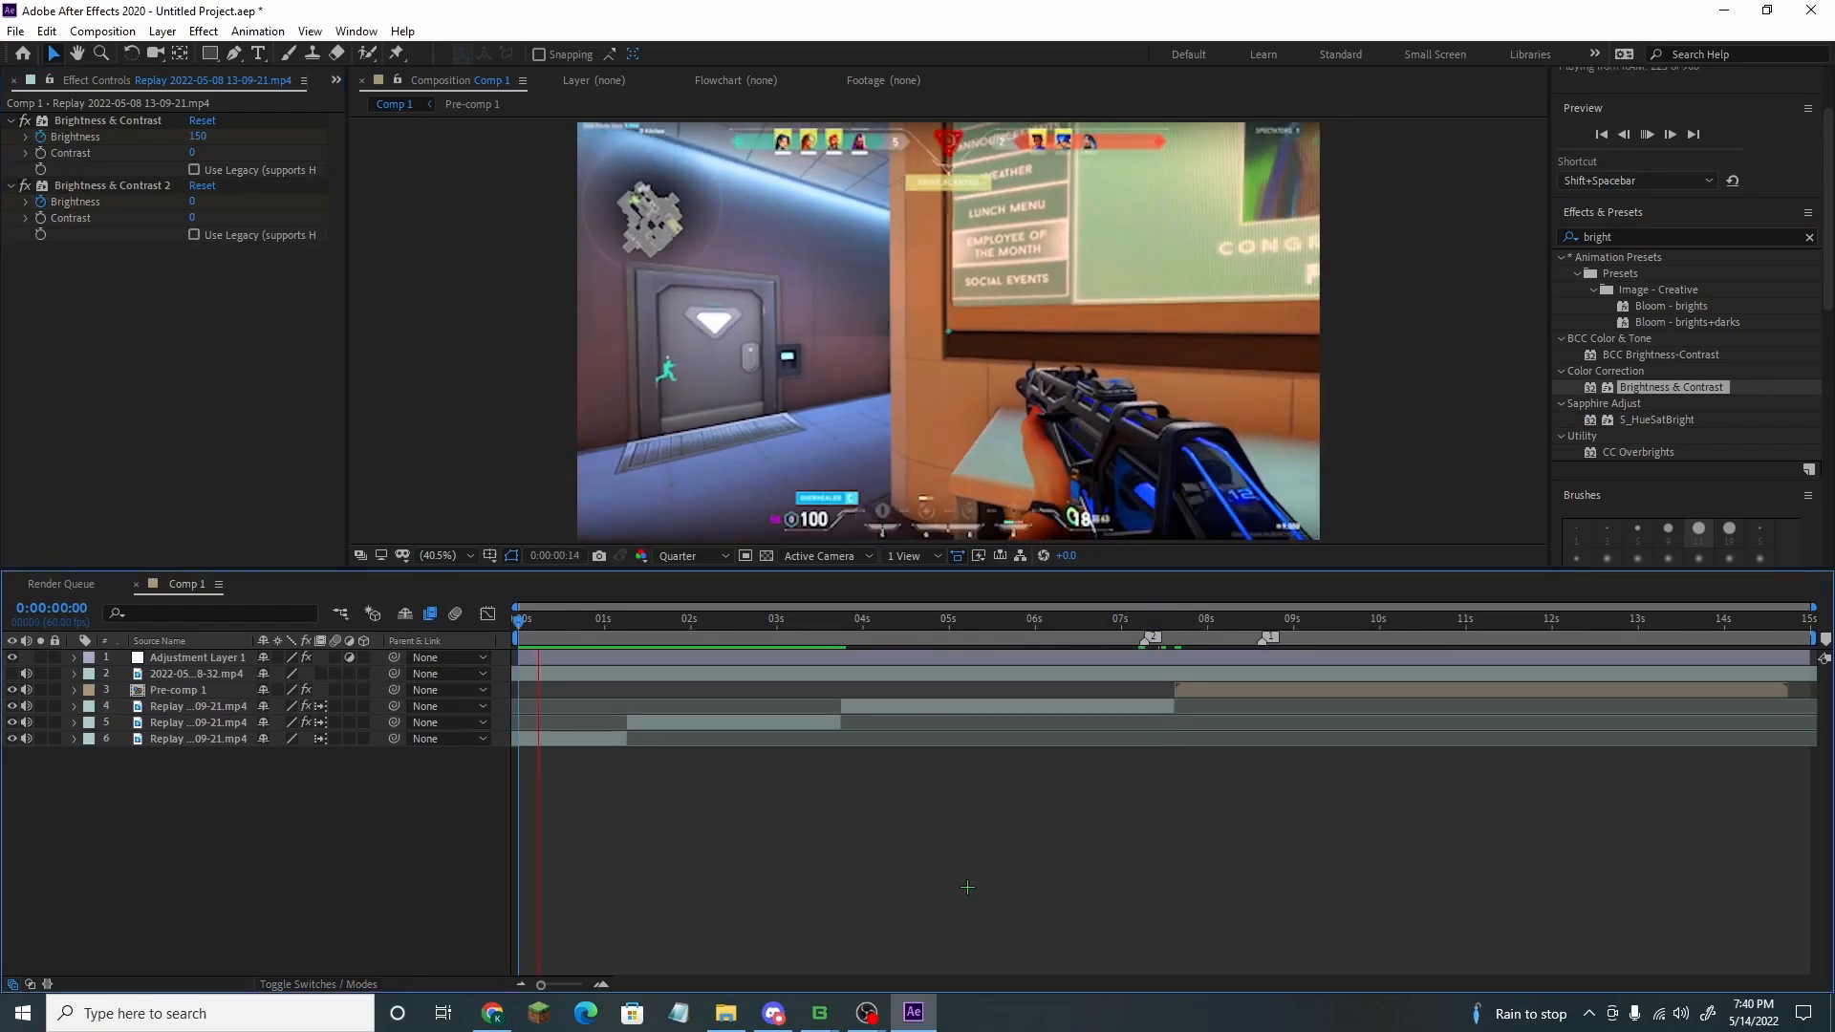